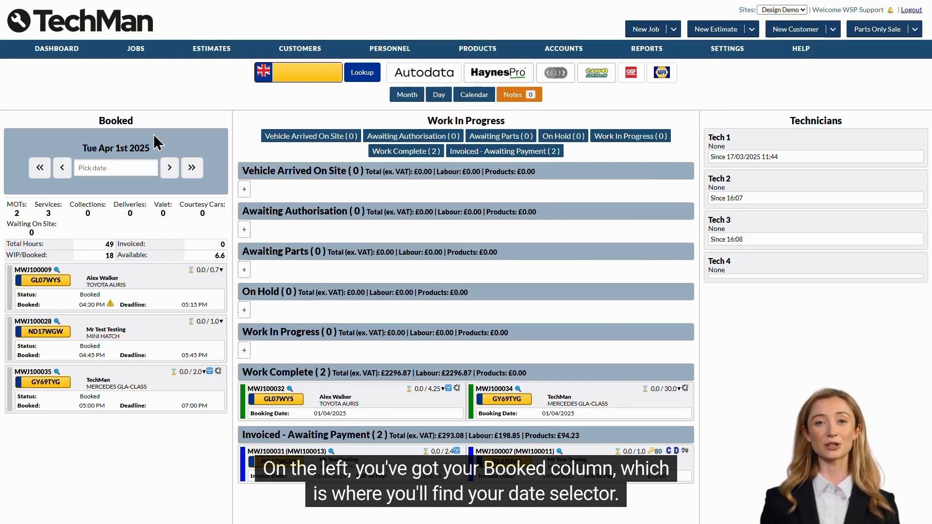
Browse the bookings by day and month with the date picker, then return to today
left_click(117, 169)
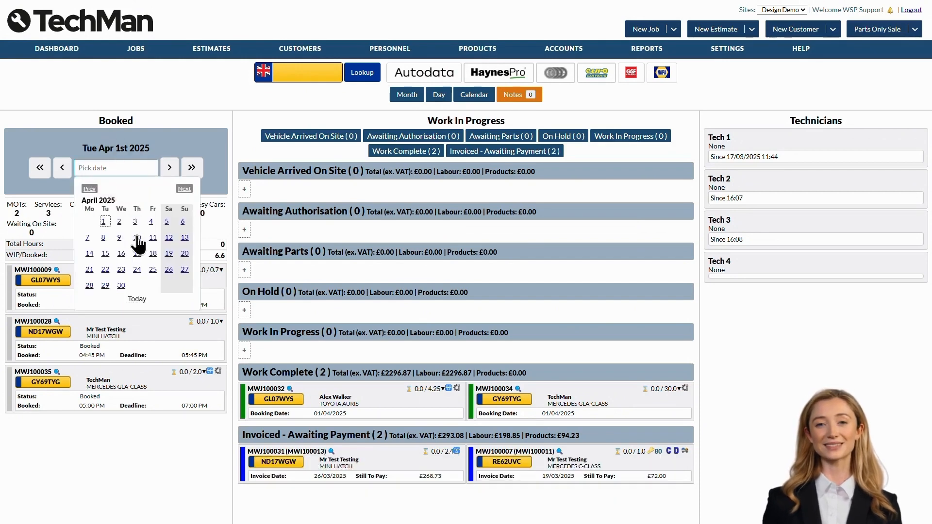
left_click(157, 228)
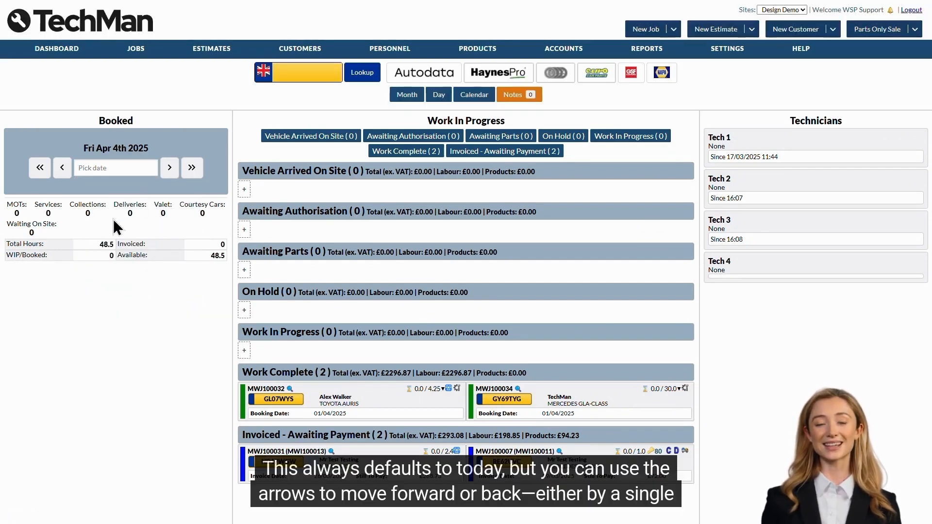
left_click(171, 168)
left_click(62, 168)
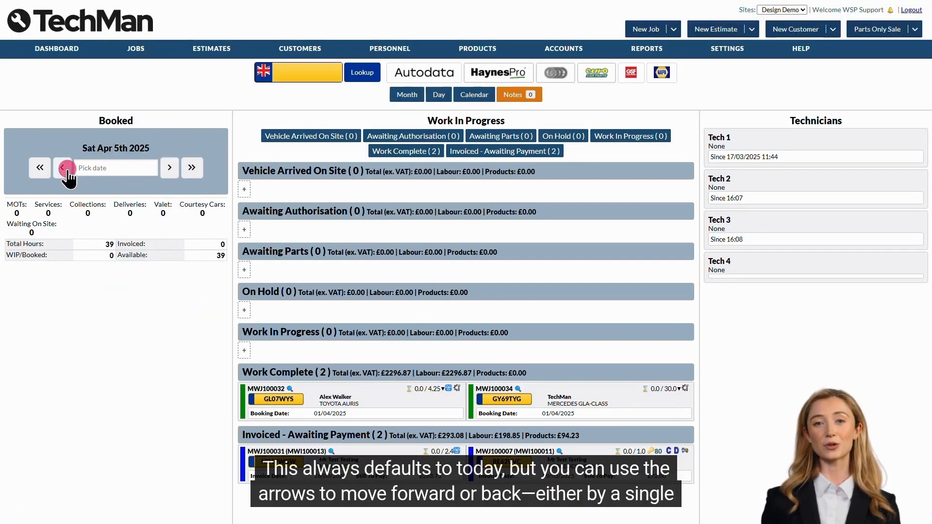
left_click(40, 167)
left_click(192, 168)
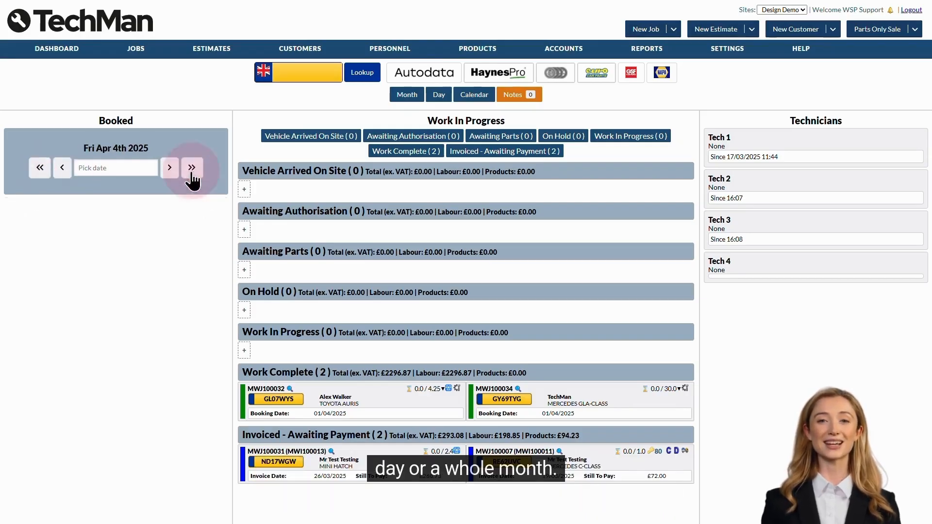
left_click(125, 167)
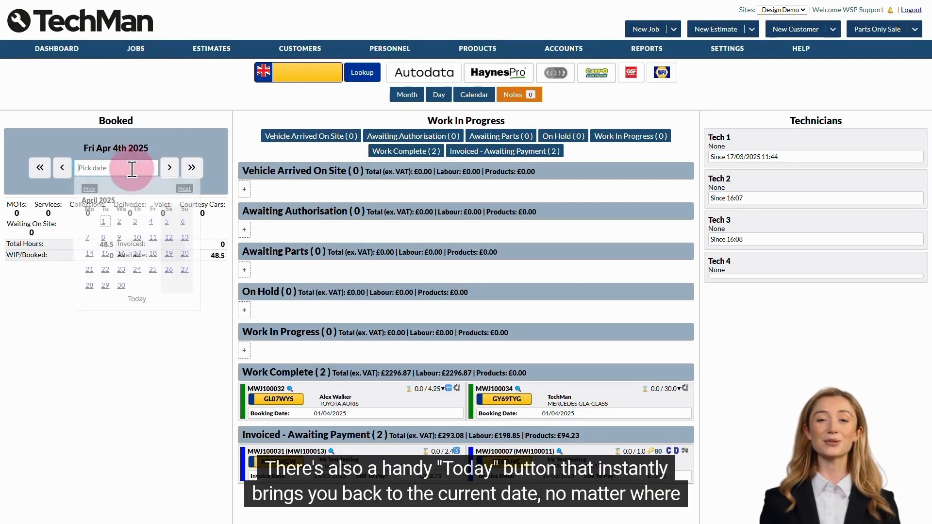
left_click(137, 299)
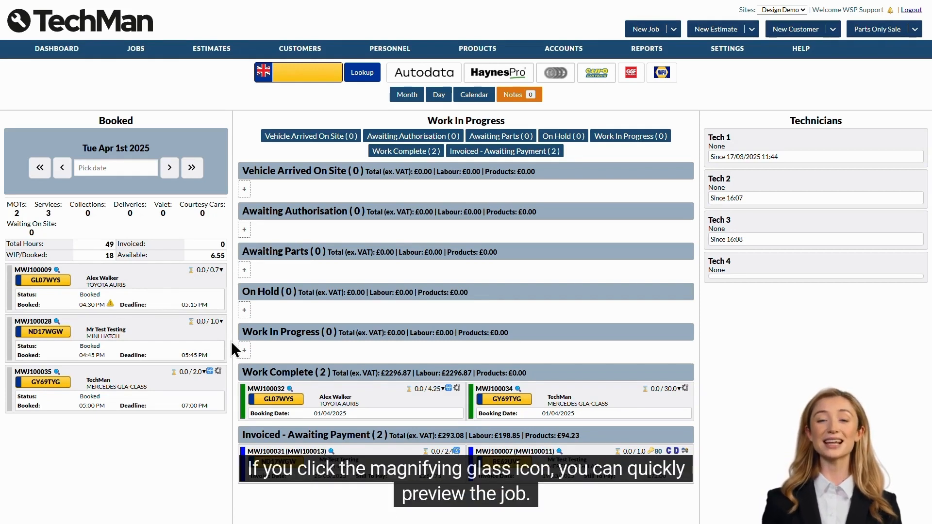
Preview the Mini Hatch job, then move Toyota Auris to Vehicle Arrived and Mini Hatch to Awaiting Authorisation
left_click(57, 322)
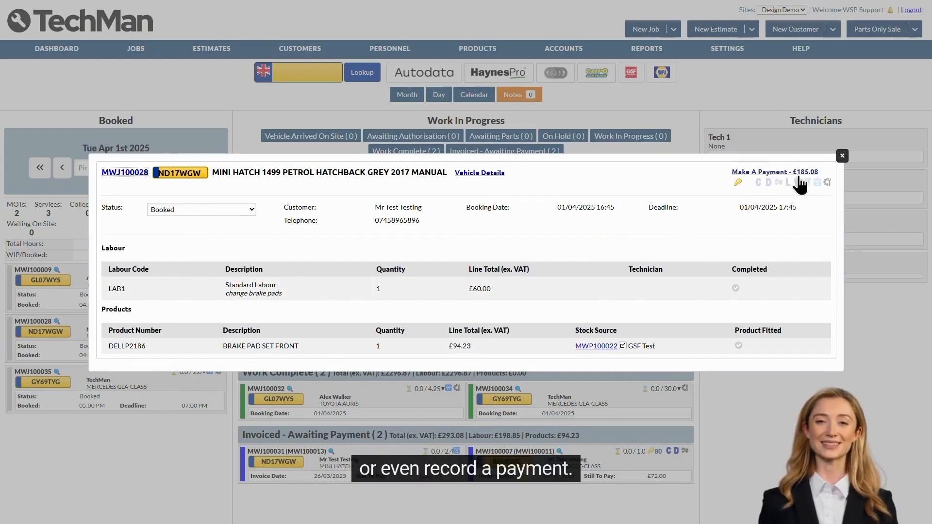
left_click(842, 155)
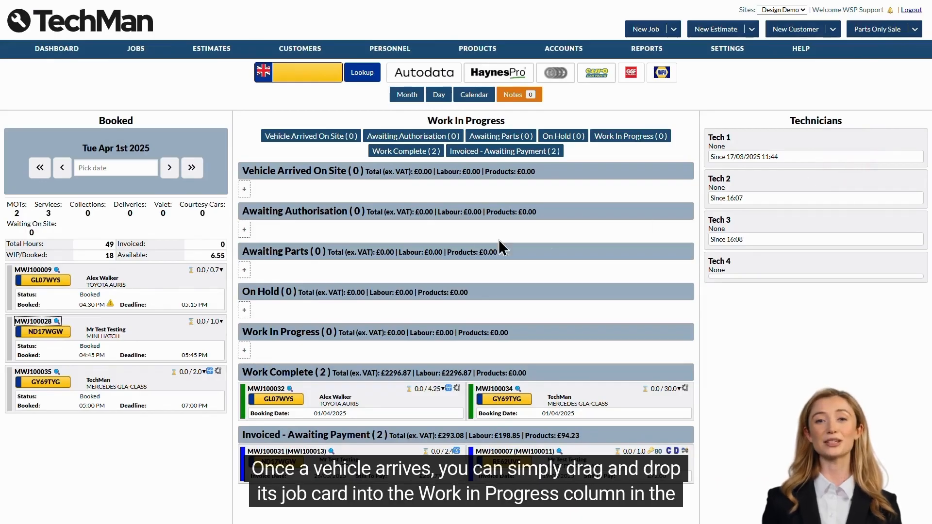
left_click_drag(189, 266, 359, 192)
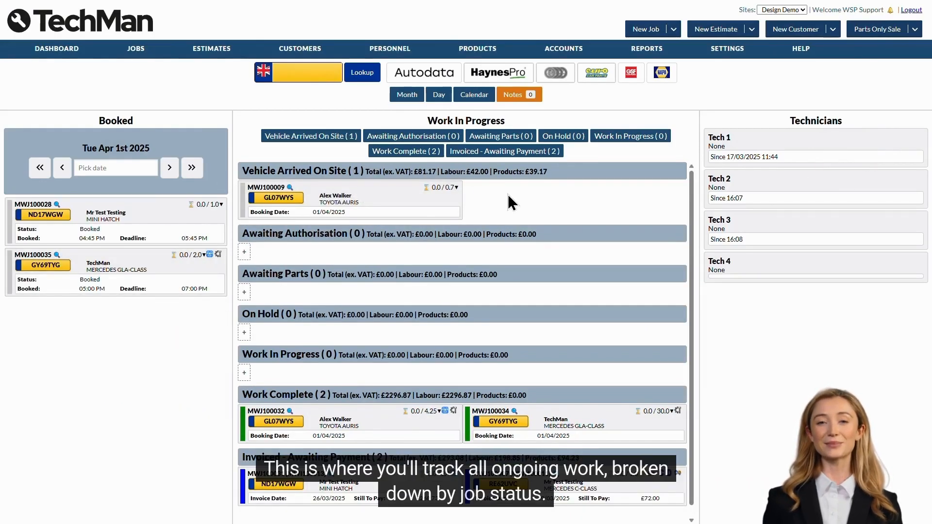
left_click_drag(167, 216, 303, 252)
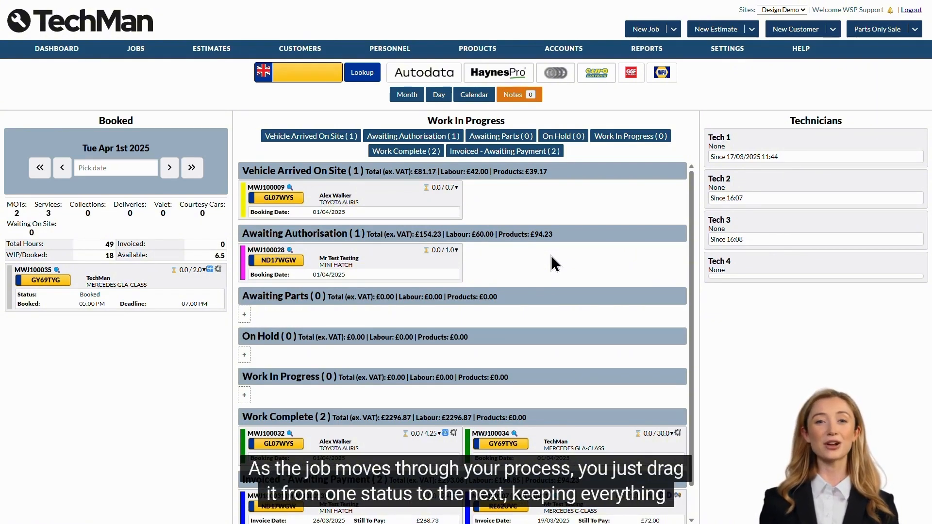
Move the Toyota Auris through Awaiting Parts to Work Complete, and the Mini Hatch to On Hold
left_click_drag(385, 204, 431, 312)
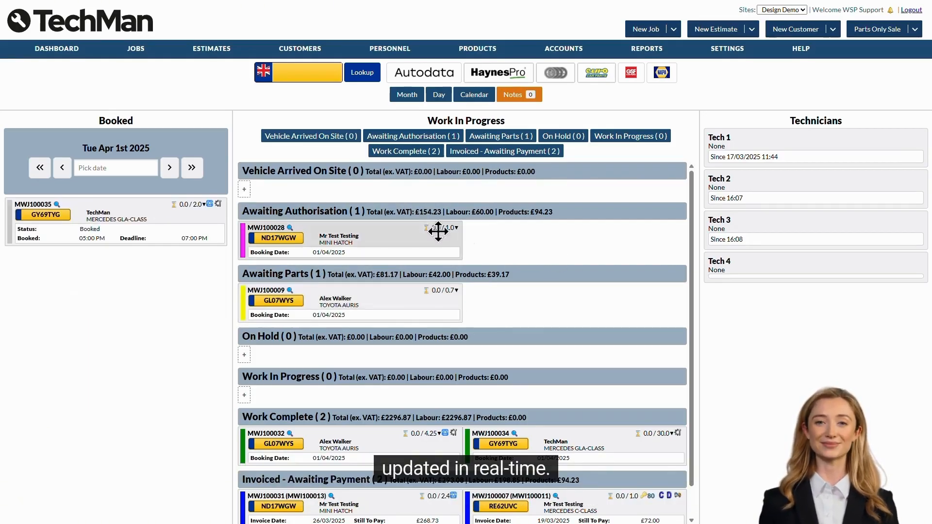
left_click_drag(408, 231, 404, 354)
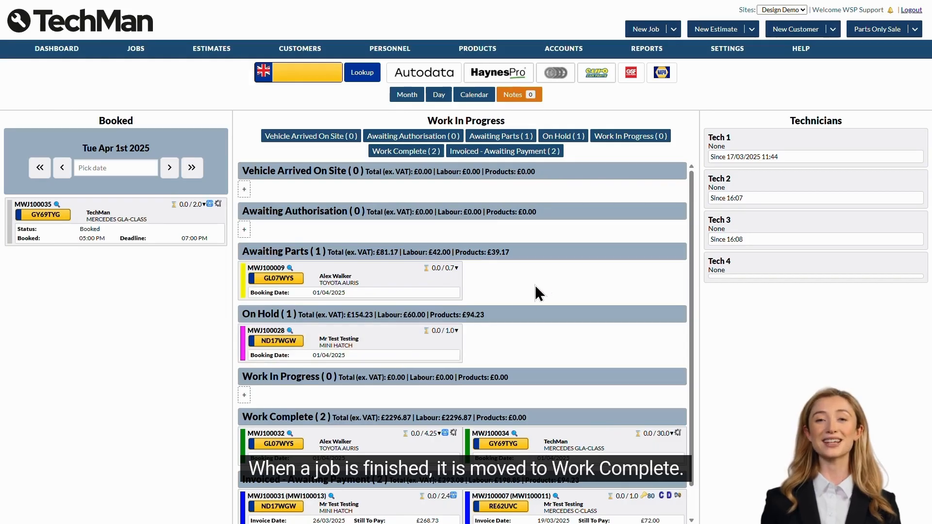
left_click_drag(360, 267, 401, 432)
scroll(554, 369, "down", 2)
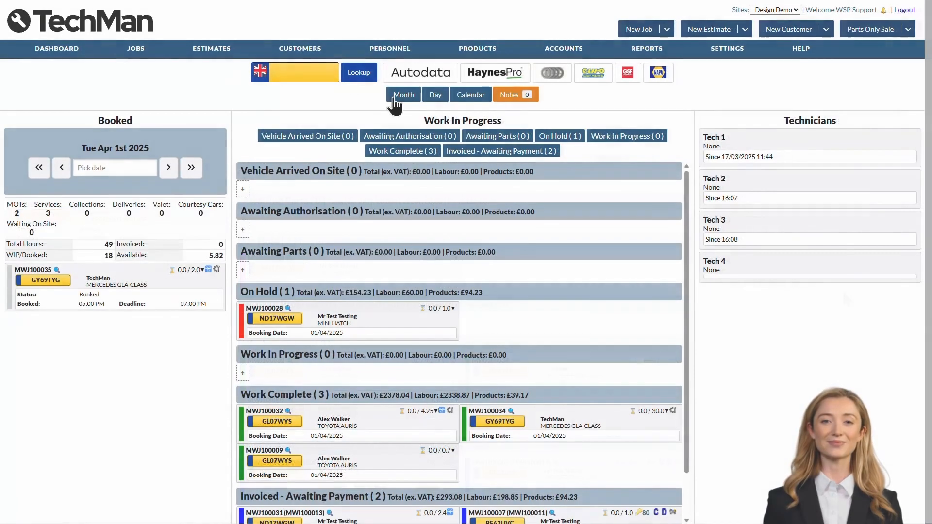
In Month view, drag the Mini Hatch card from On Hold to Work In Progress, then show the Calendar
left_click(395, 97)
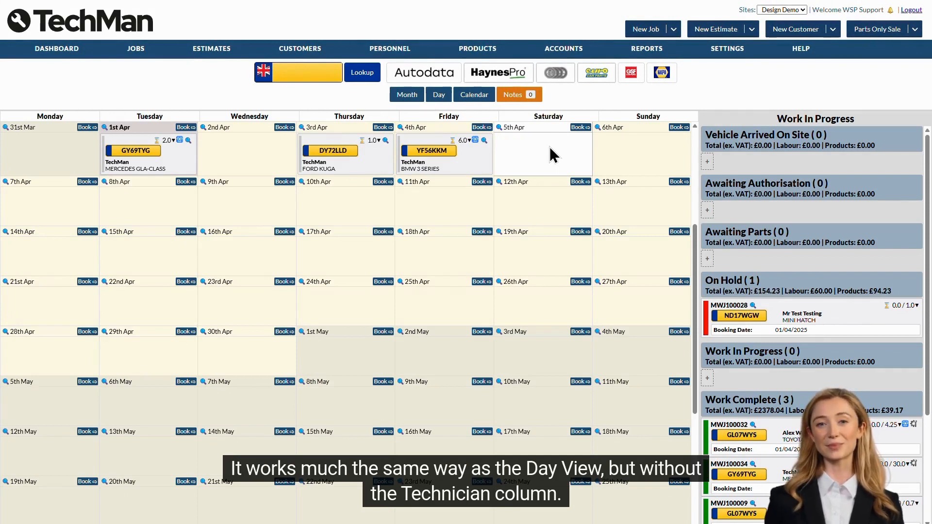
mouse_move(420, 129)
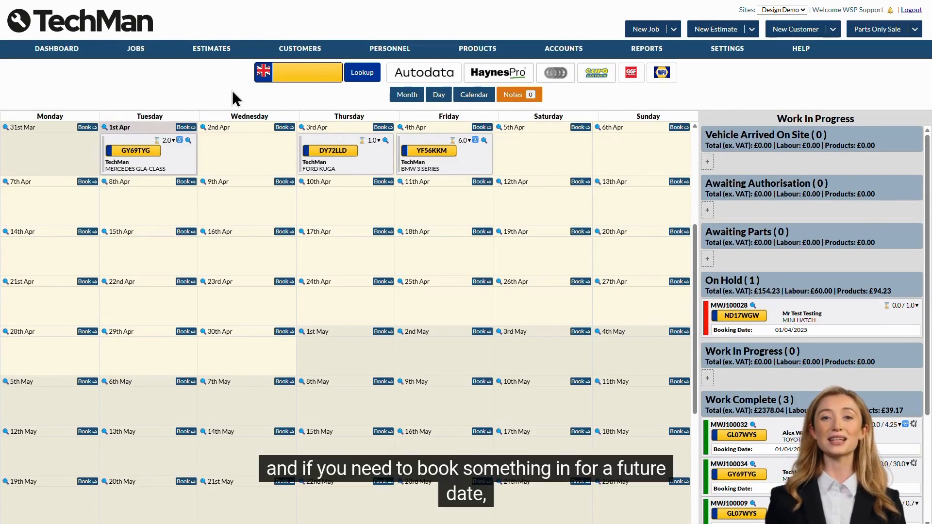
mouse_move(382, 233)
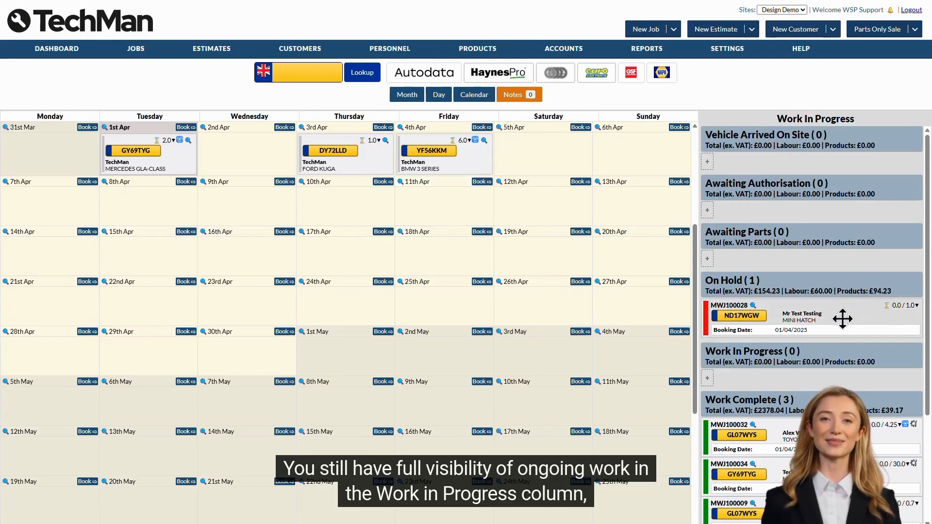
left_click_drag(840, 319, 839, 364)
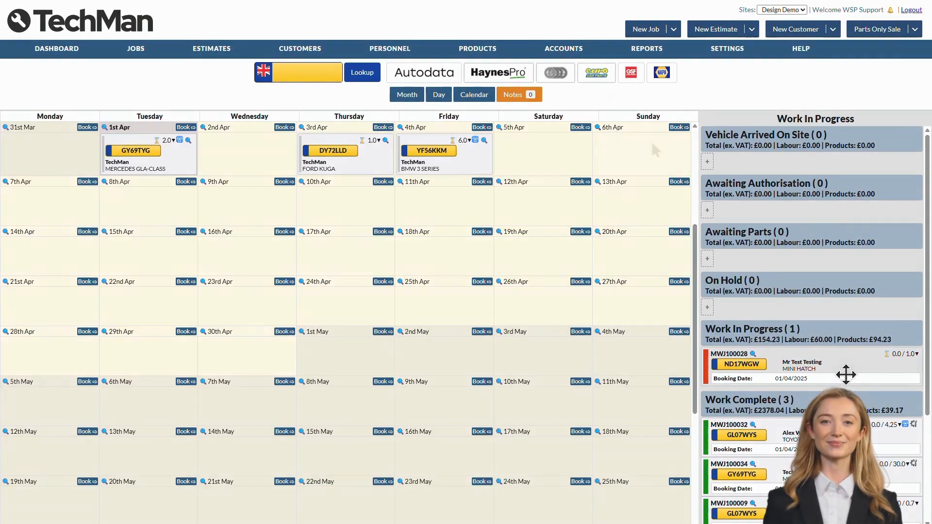
left_click(475, 96)
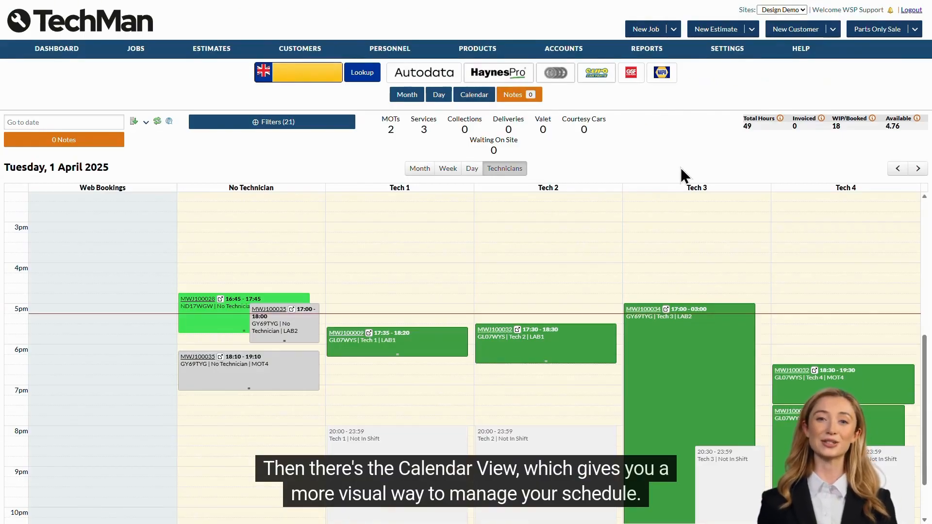
Reassign the Toyota Auris labour to Tech 2 at 18:45 and the Mercedes MOT to Tech 1 at 18:00
mouse_move(513, 344)
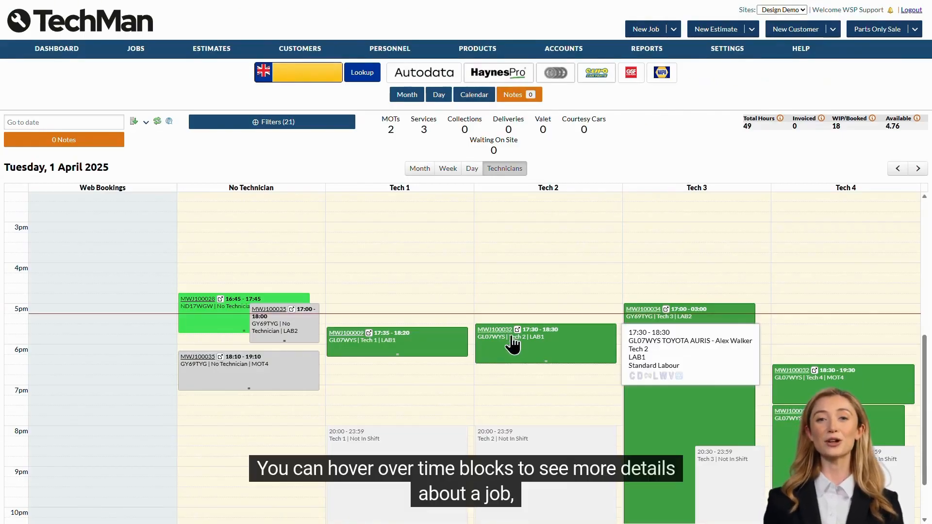
mouse_move(347, 343)
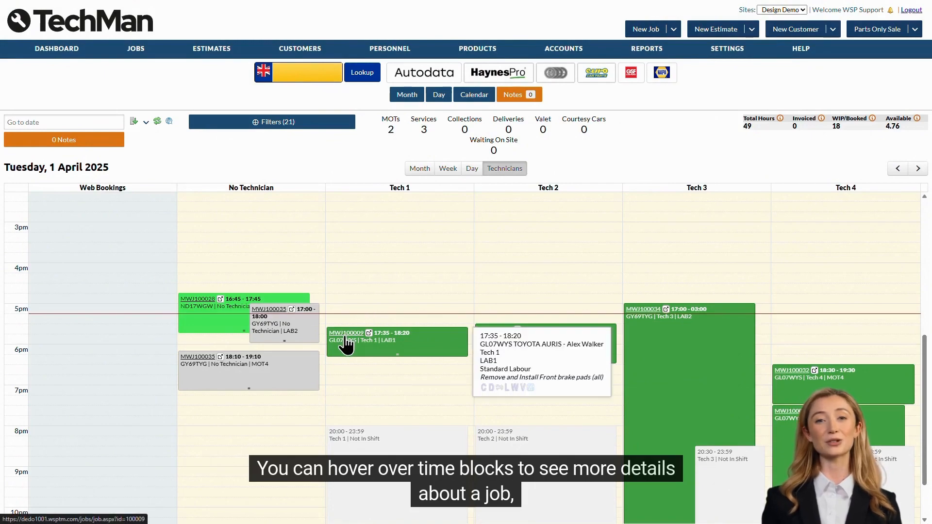
left_click_drag(346, 344, 520, 391)
mouse_move(519, 391)
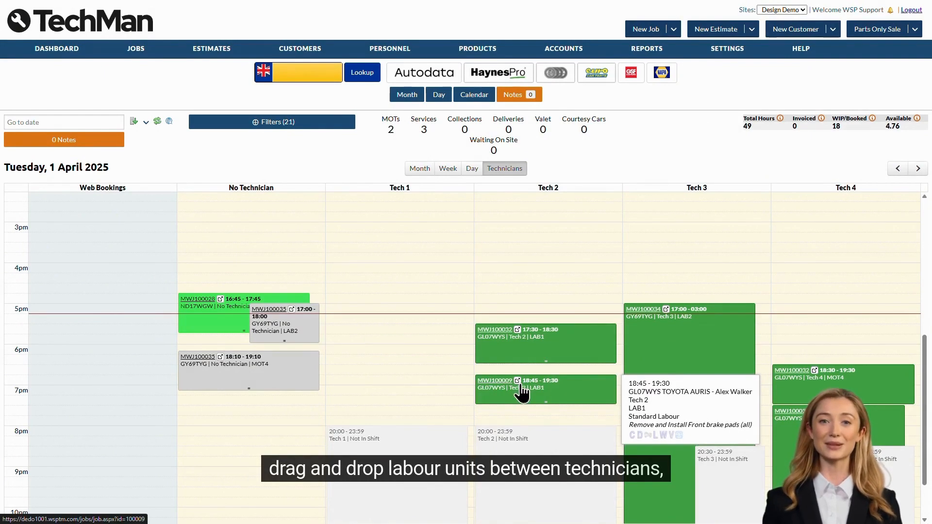
left_click_drag(198, 353, 371, 357)
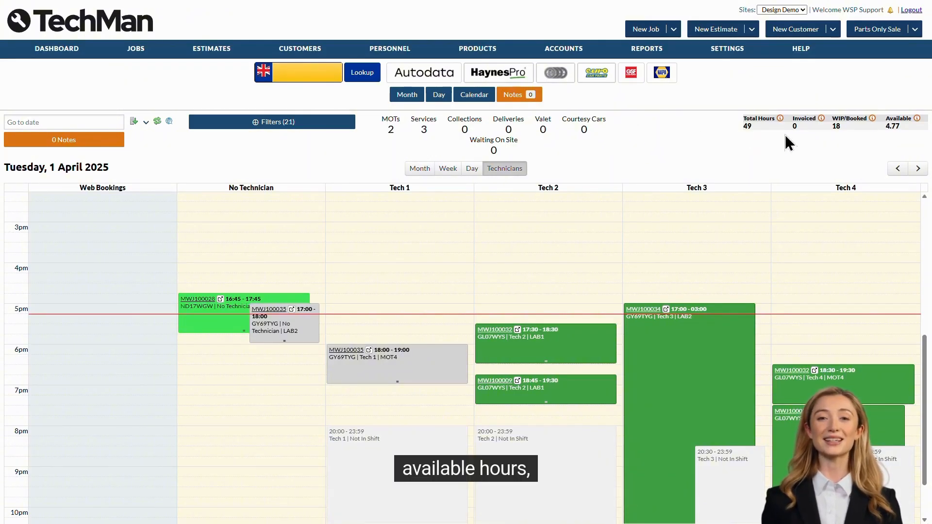
Jump to Friday 18 April 2025 with Go to date, then return to the Day dashboard
left_click(77, 123)
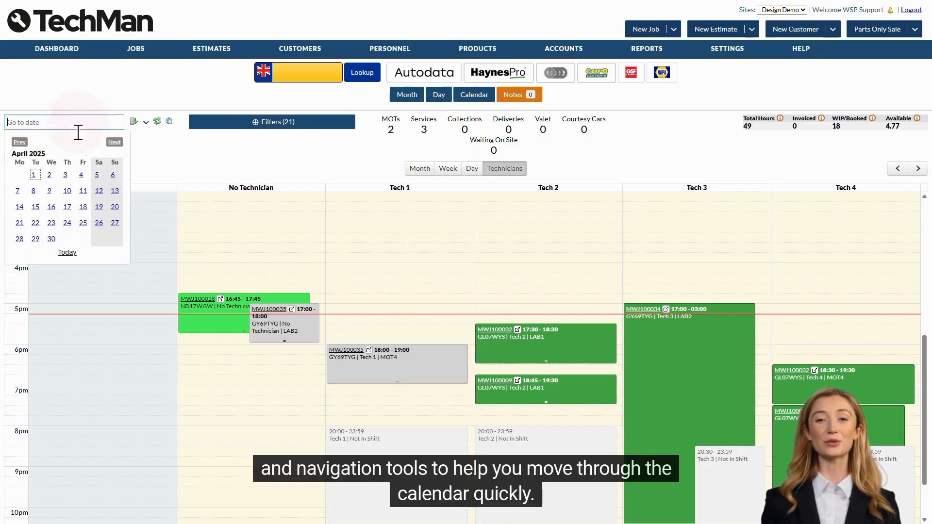
left_click(83, 207)
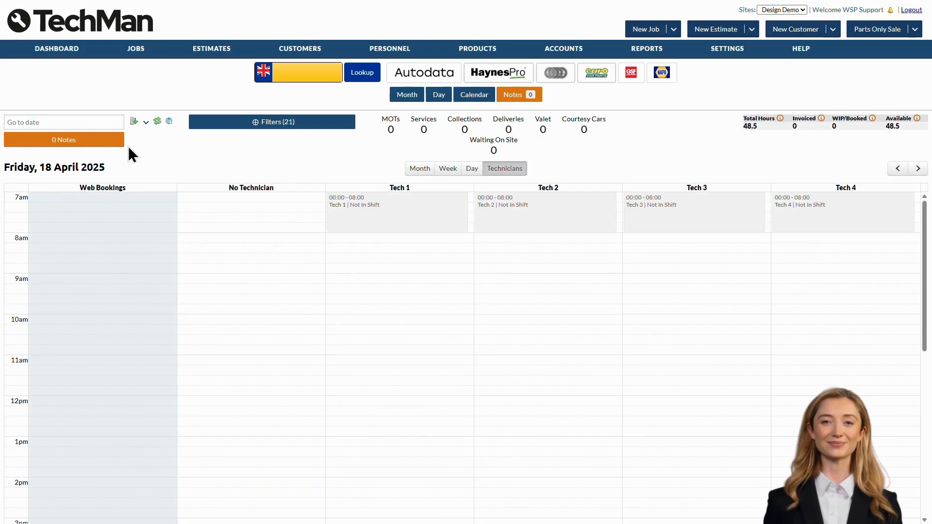
left_click(439, 96)
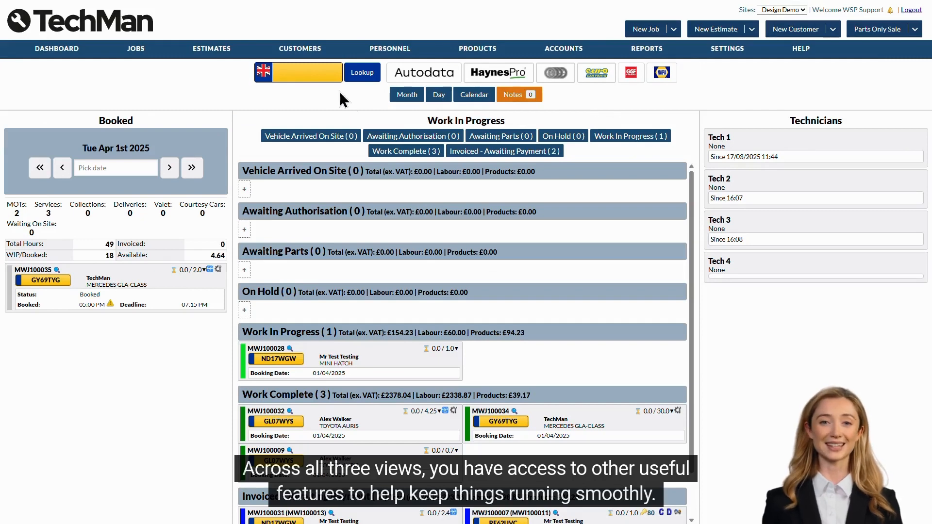
left_click(308, 74)
type("ND17WGW")
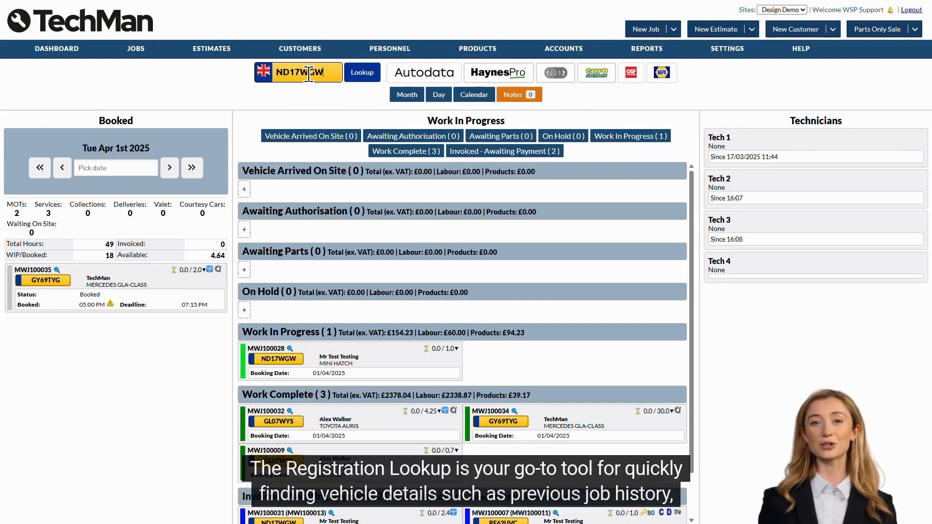
key("Return")
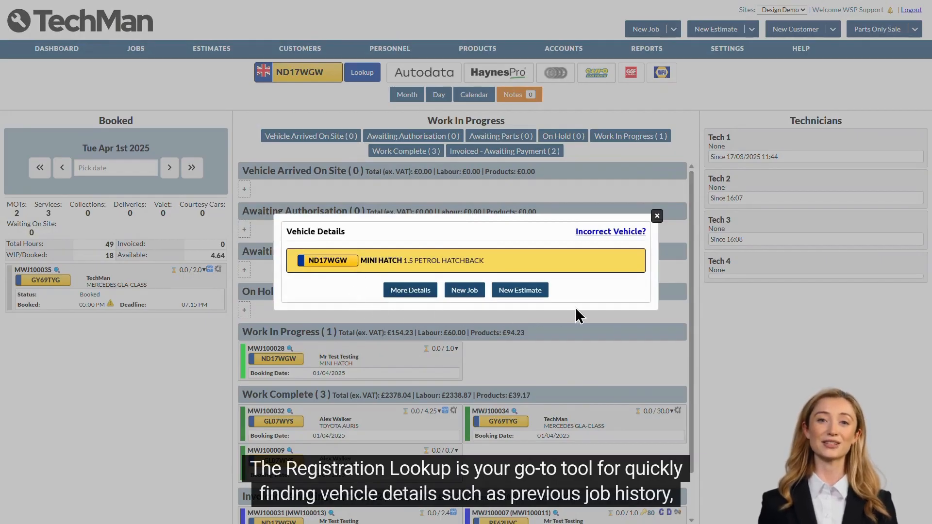
left_click(657, 217)
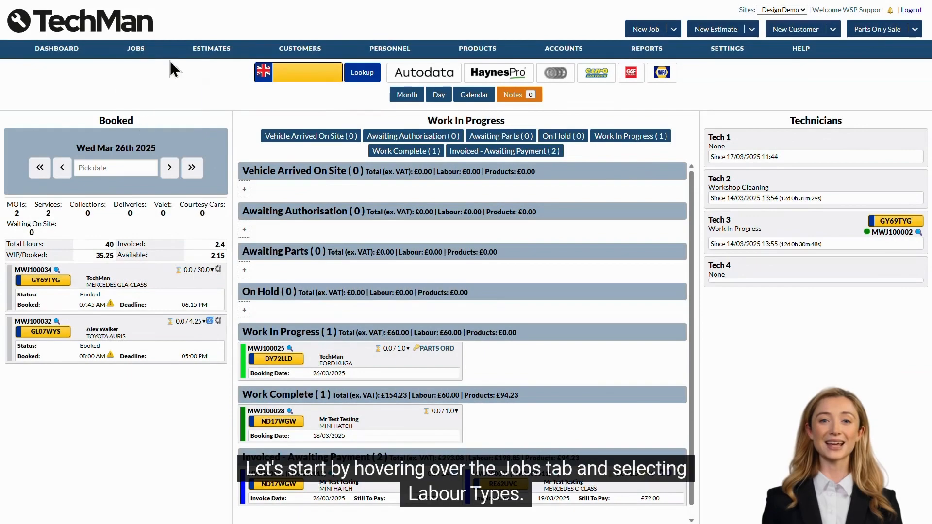
Go to Jobs > Labour Types and start a new labour type with the plus icon
mouse_move(132, 54)
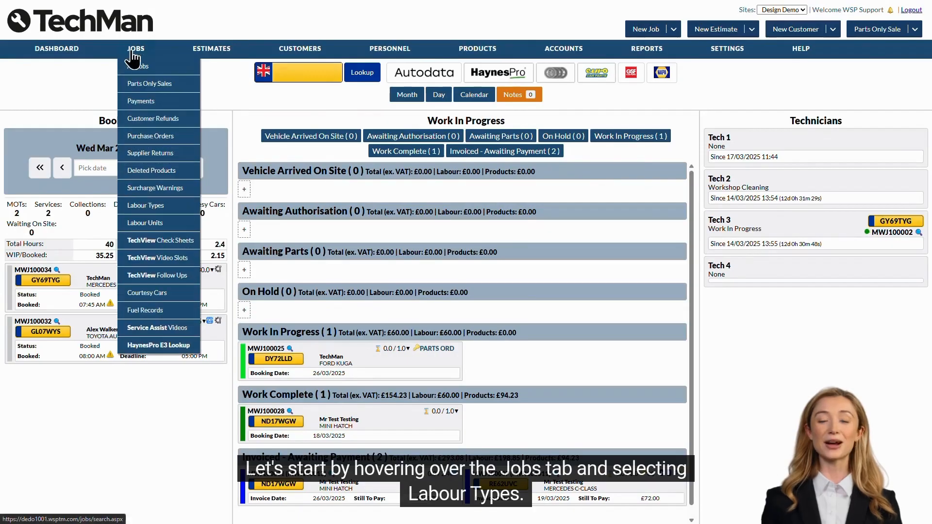
left_click(182, 212)
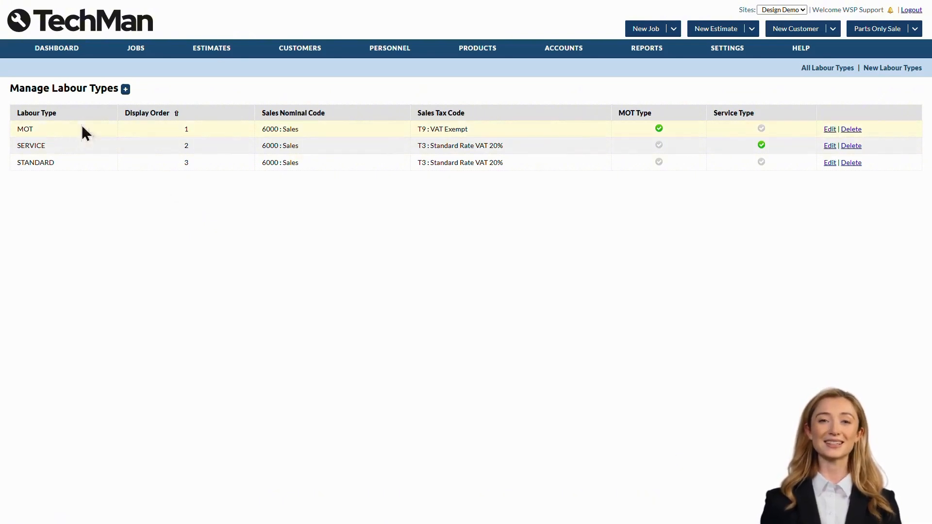
left_click(50, 126)
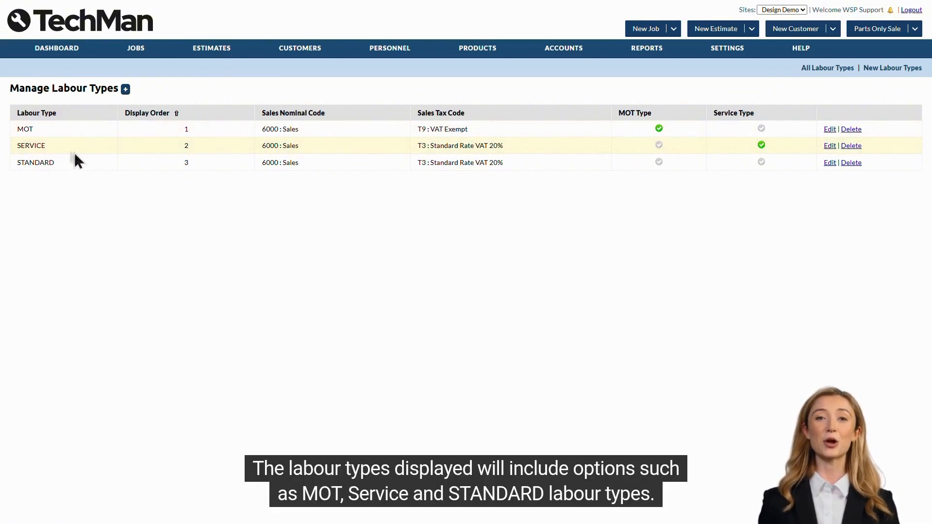
left_click(63, 164)
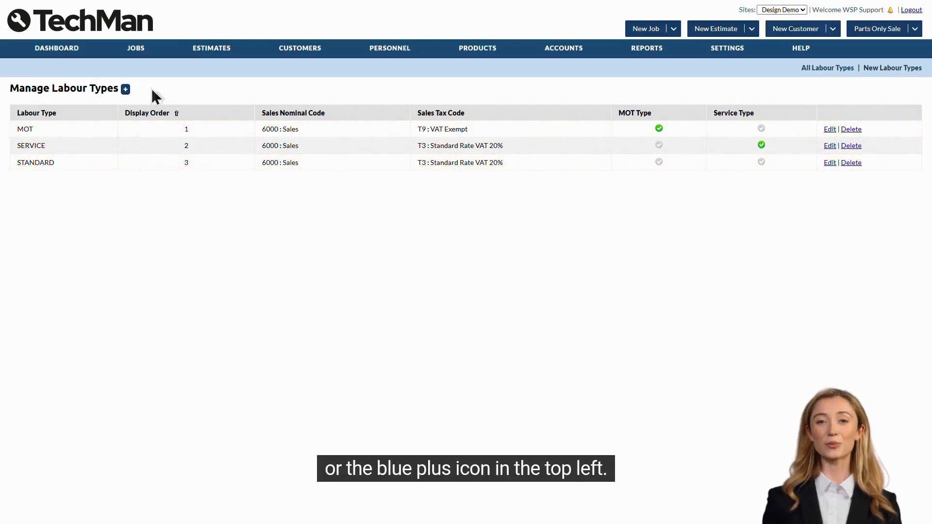
left_click(125, 91)
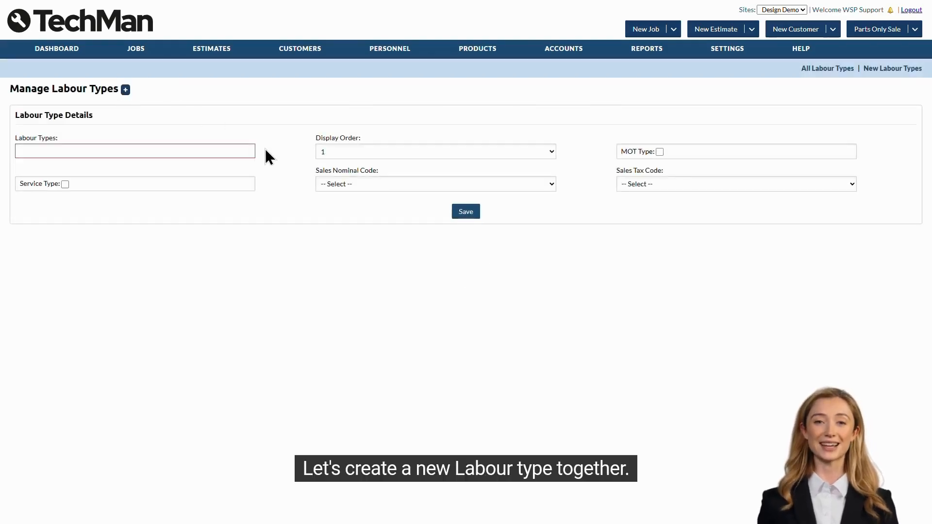
Save labour type TYREFIT with display order 4, nominal code 6001 Tyre Sales and T3 20% VAT
left_click(225, 150)
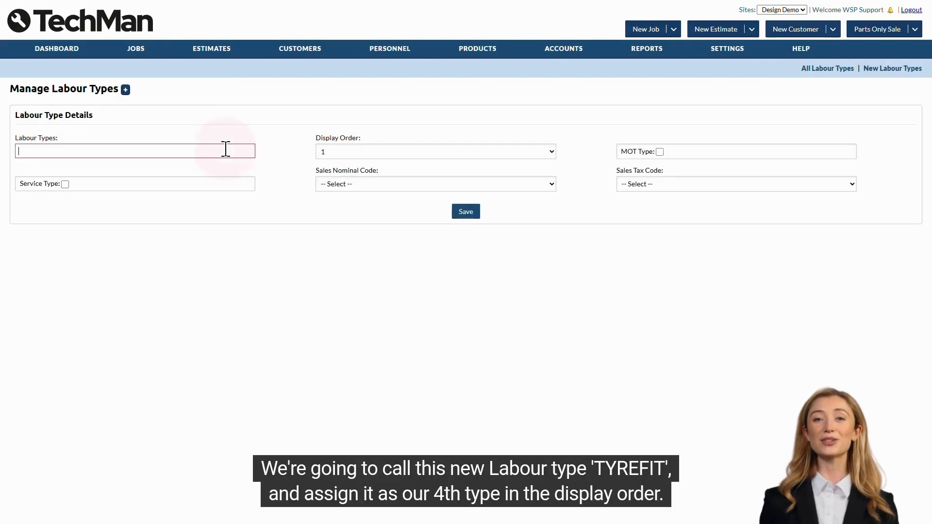
type("TYREFIT")
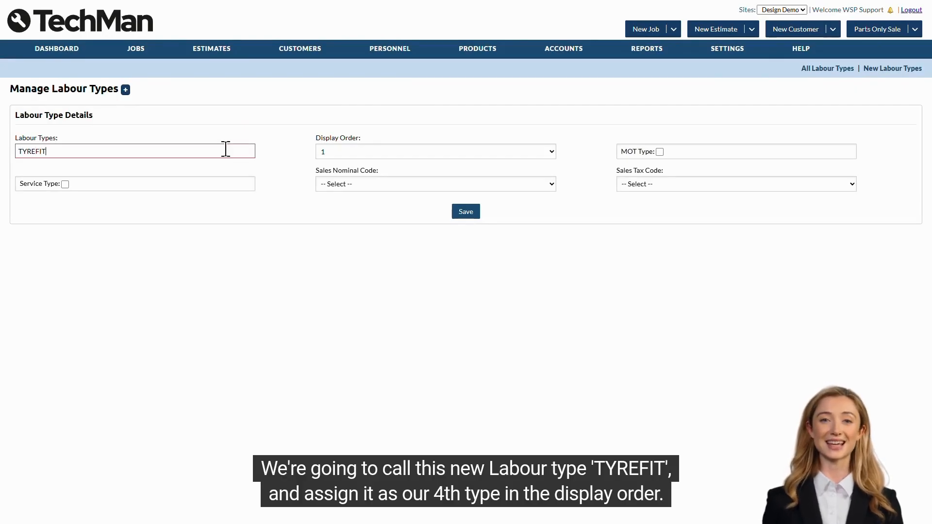
left_click(337, 152)
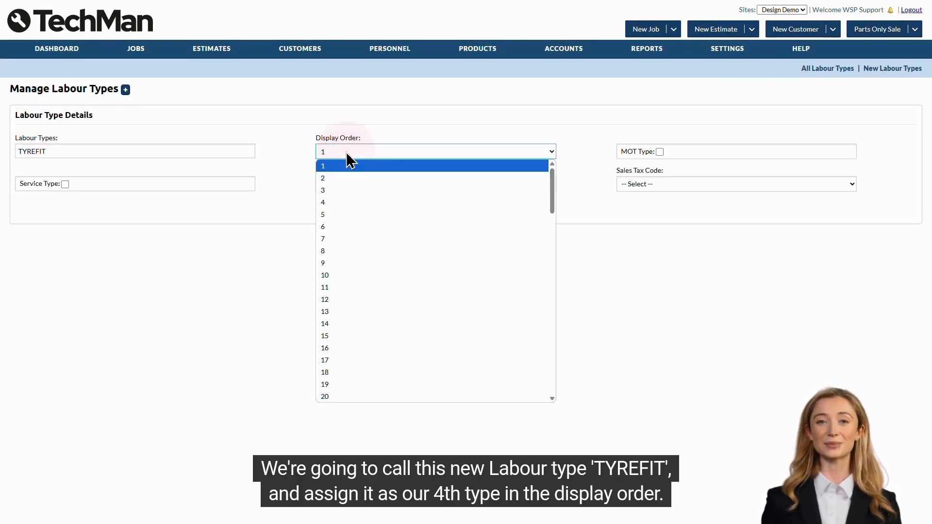
left_click(341, 203)
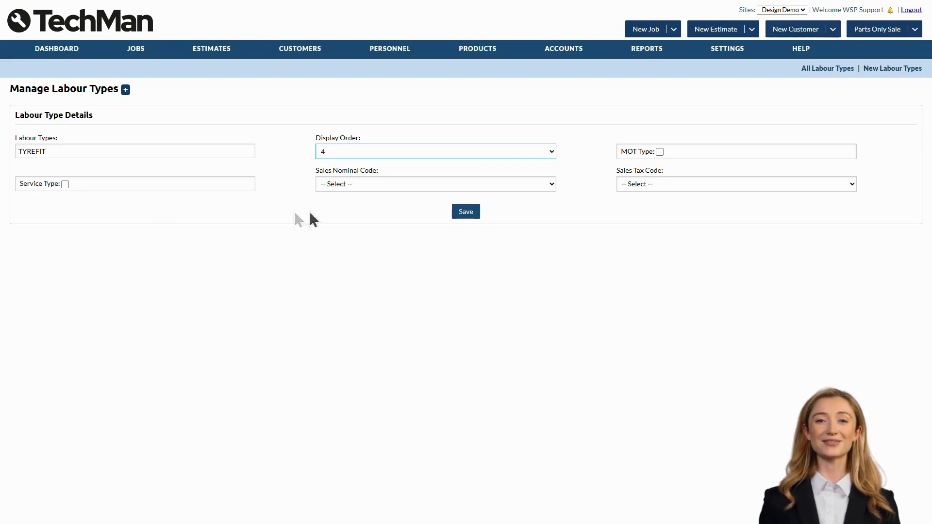
left_click(394, 185)
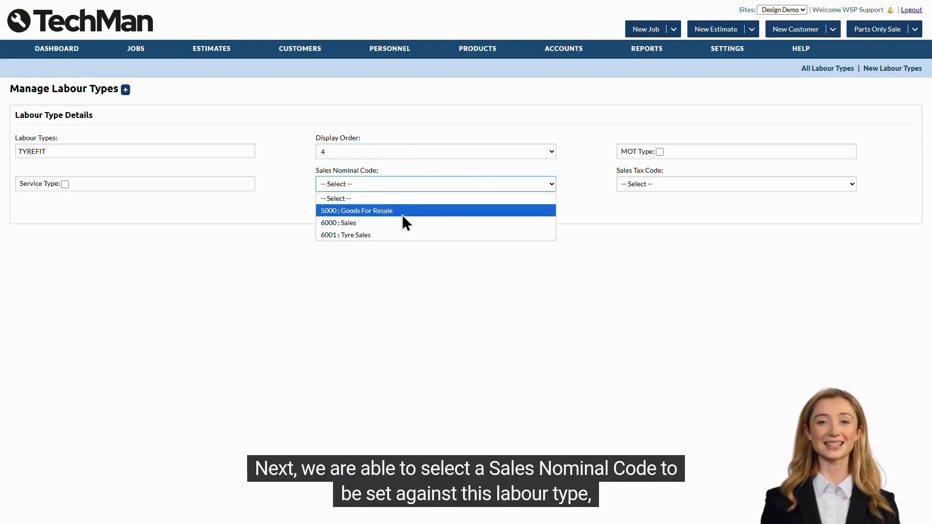
left_click(380, 235)
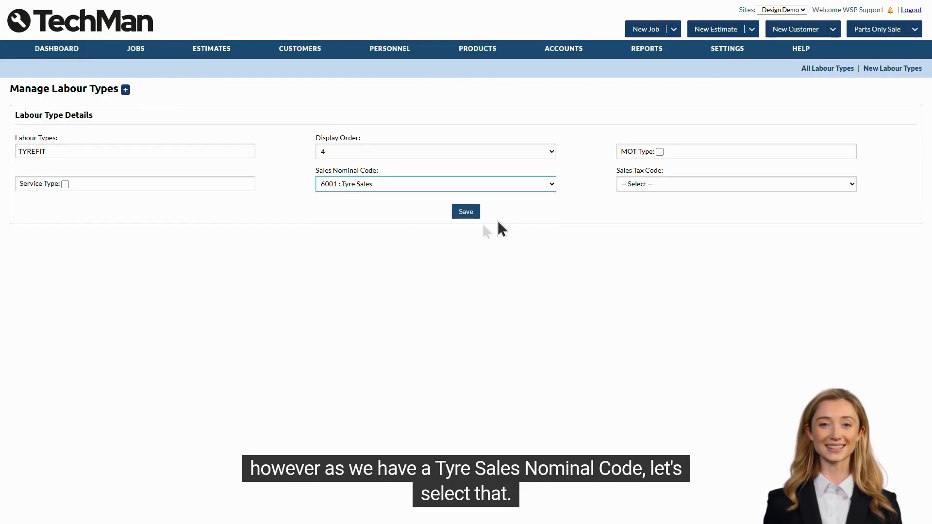
left_click(685, 184)
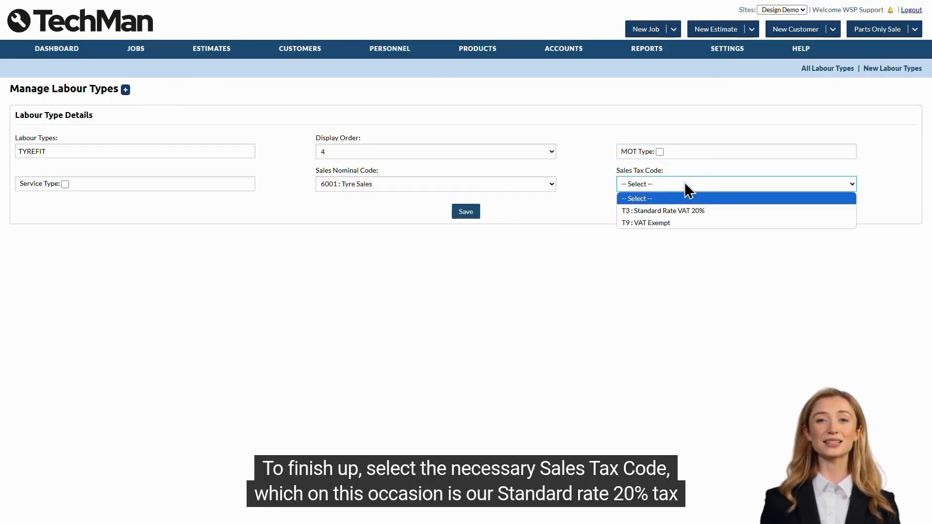
left_click(713, 213)
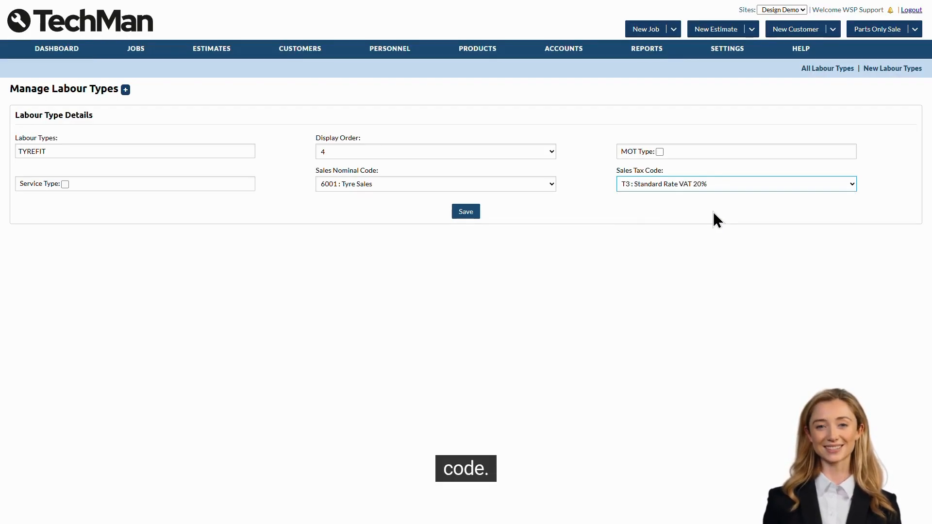
left_click(461, 217)
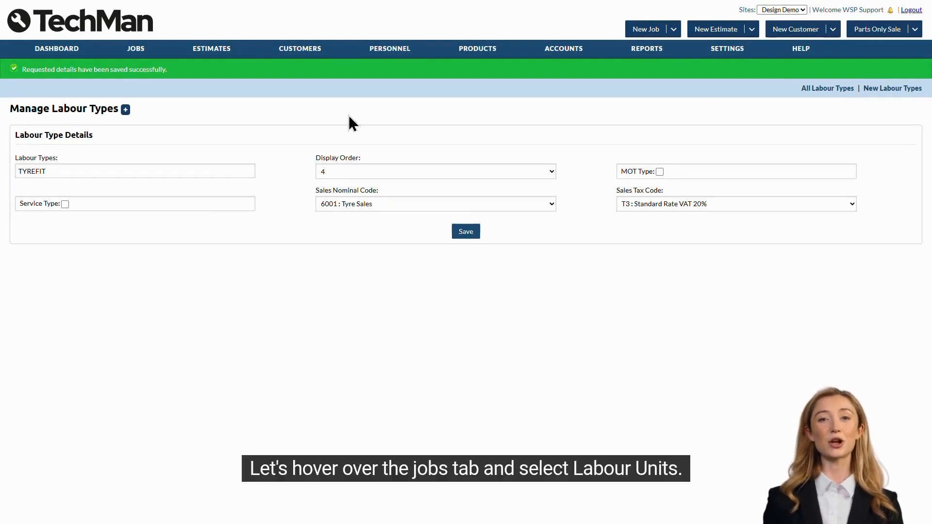
mouse_move(141, 49)
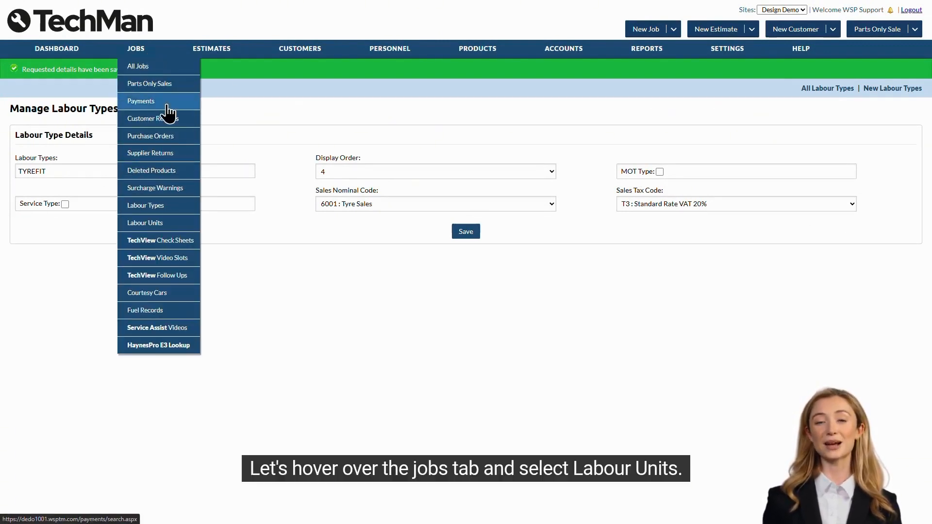
Go to Labour Units and start a new labour unit, ready to enter its labour code
left_click(168, 224)
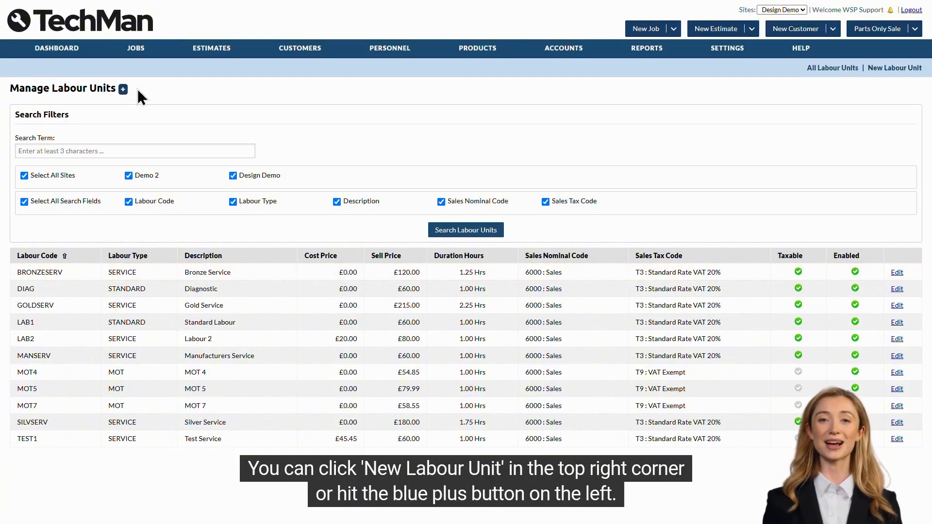
left_click(123, 89)
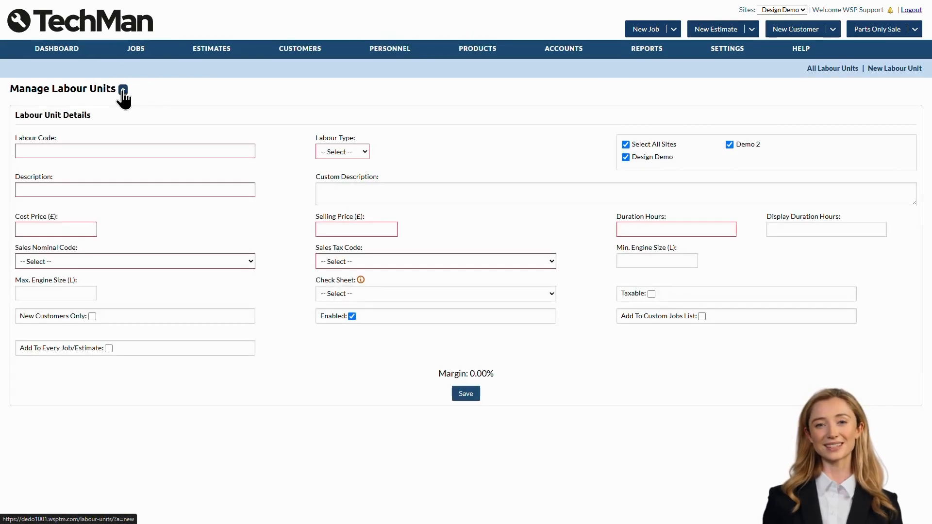
left_click(233, 152)
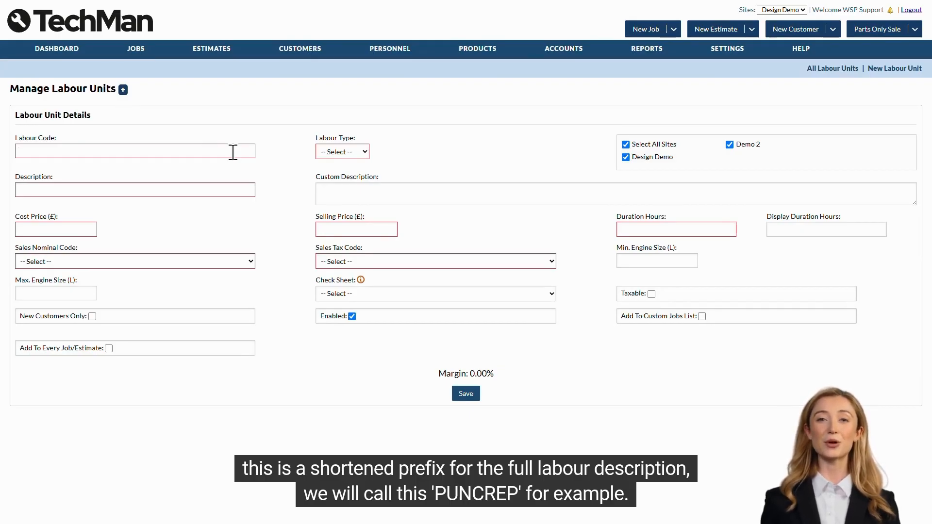
Enter labour code PUNCREP, description 'Puncture repair' and labour type TYREFIT
type("PUNCREP")
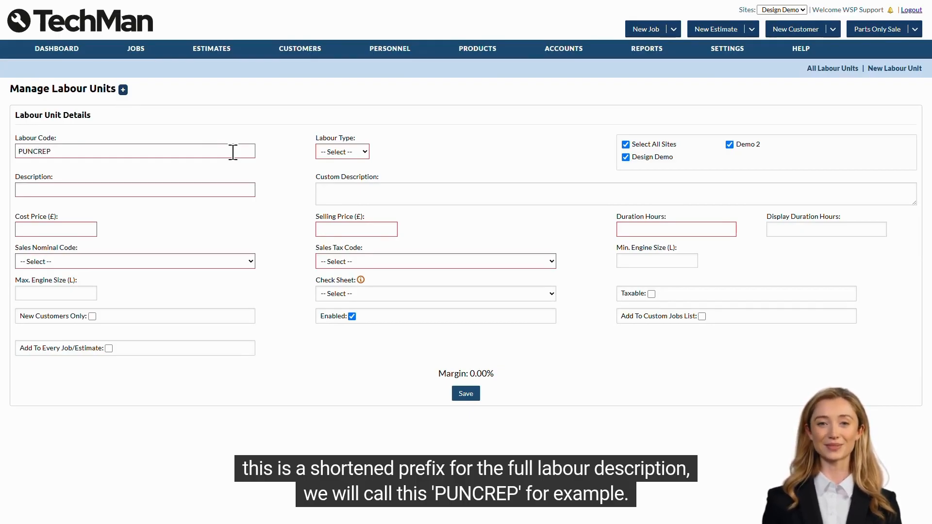
left_click(229, 185)
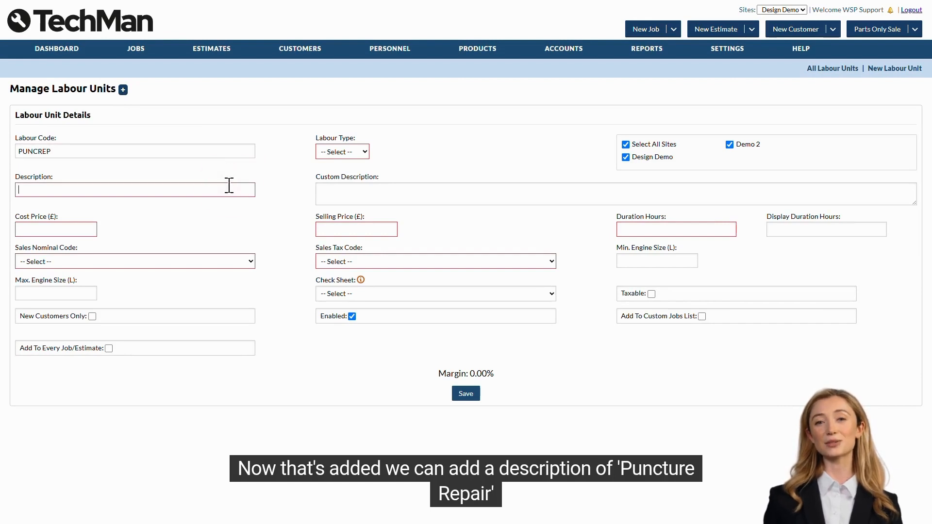
type("Puncture repair")
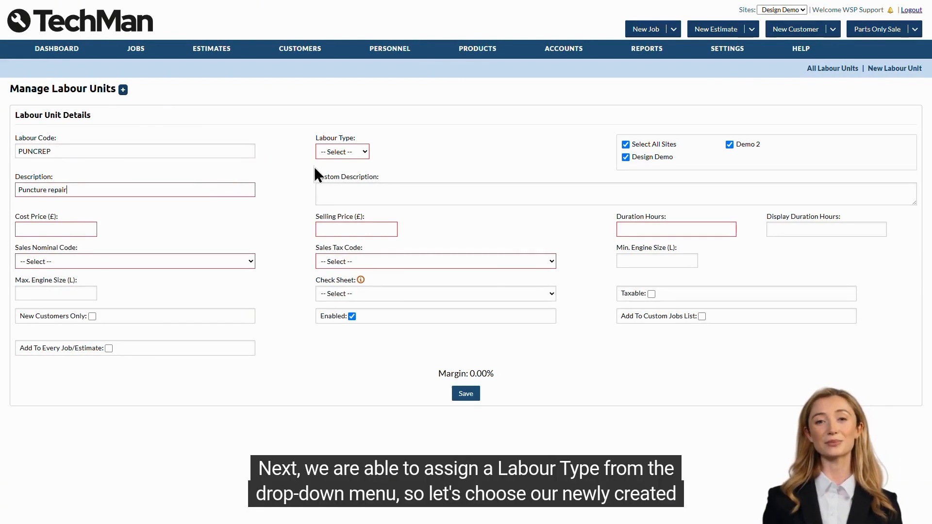
left_click(342, 151)
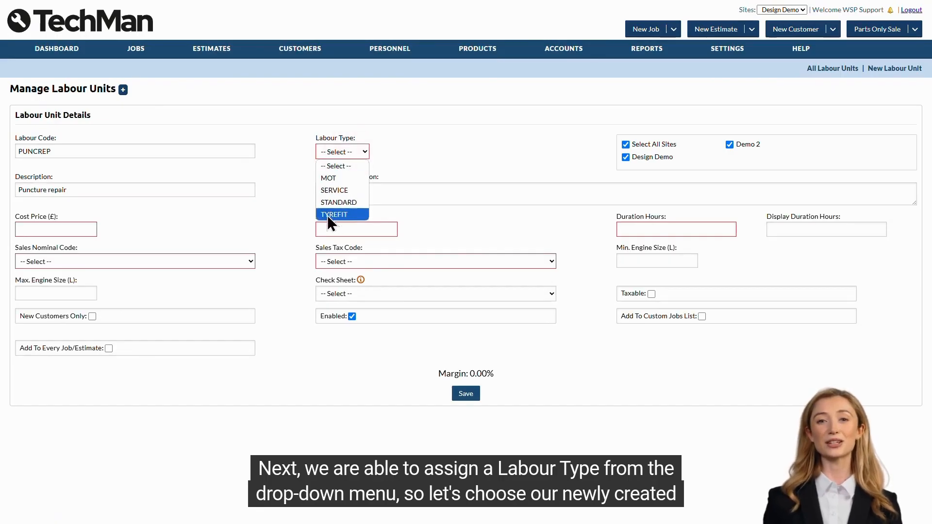
left_click(350, 215)
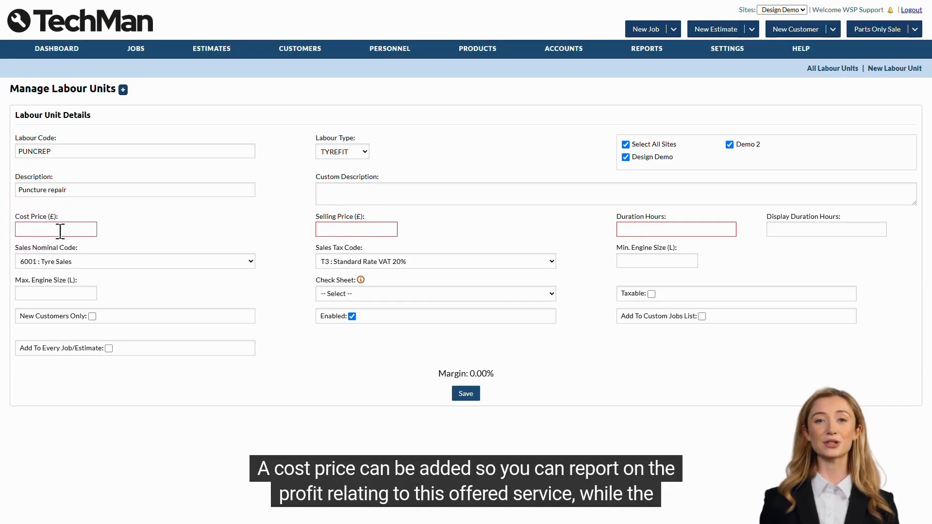
Set cost price £5, selling price £25 and duration 0.25 hours
left_click(78, 230)
type("5")
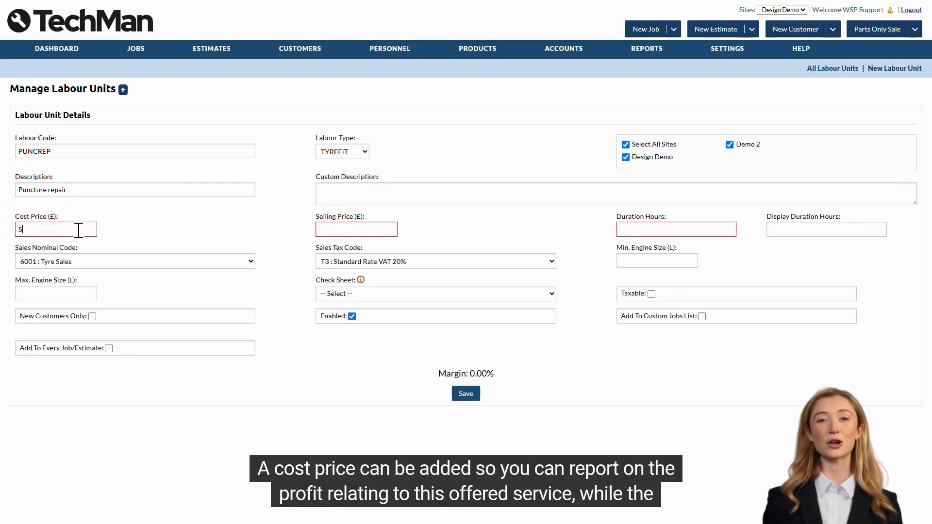
left_click(111, 231)
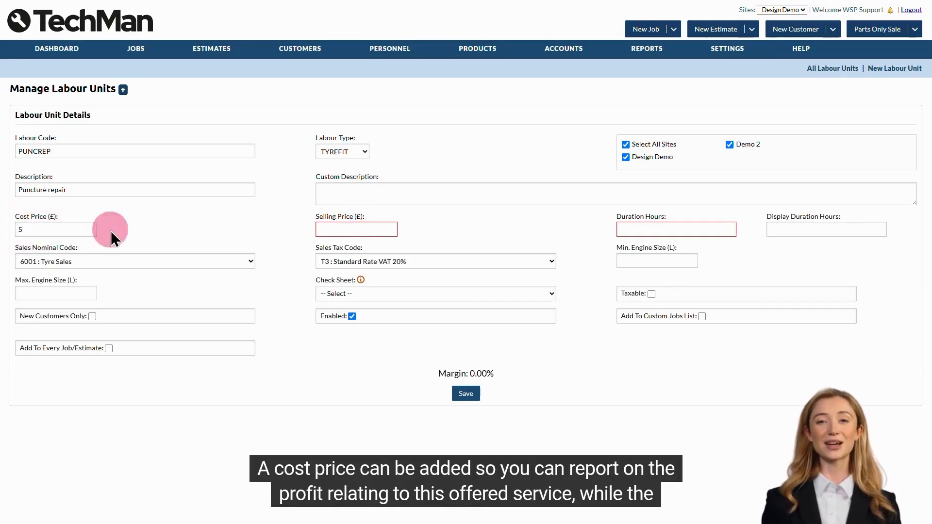
left_click(342, 229)
type("25")
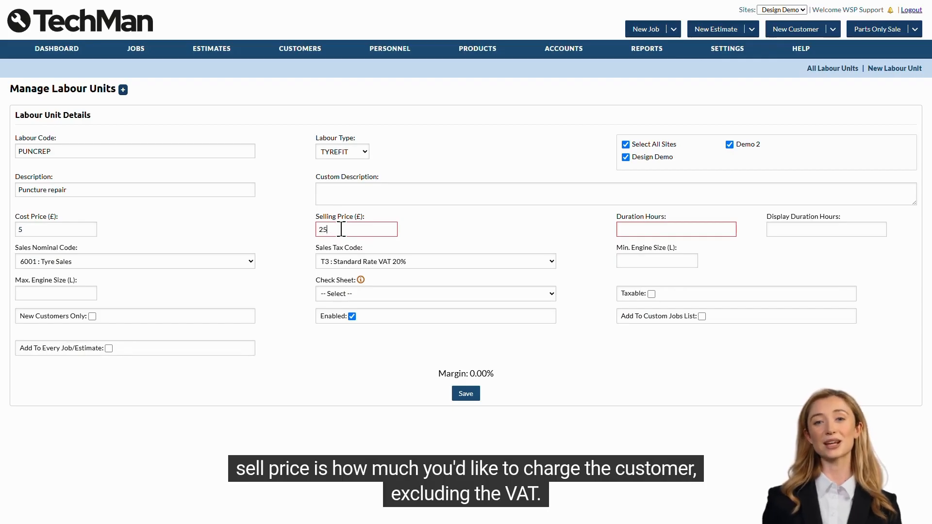
left_click(438, 231)
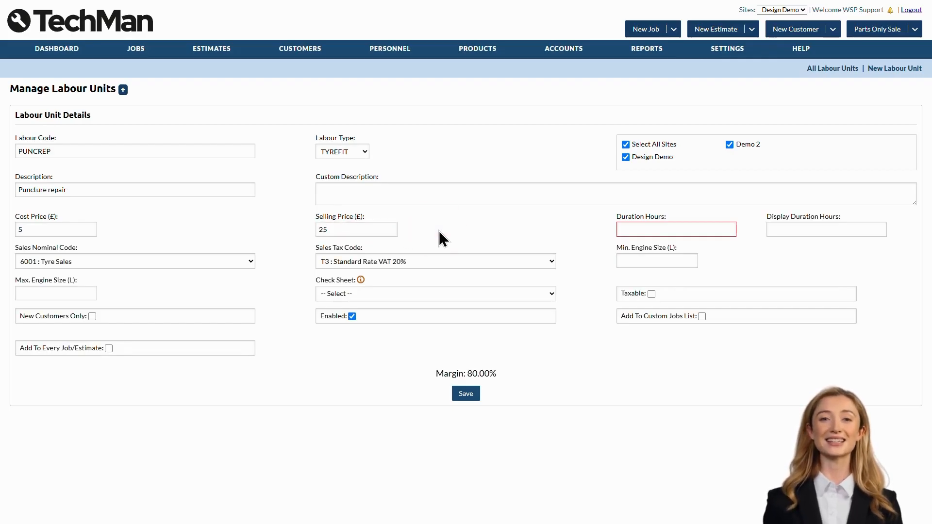
left_click(700, 230)
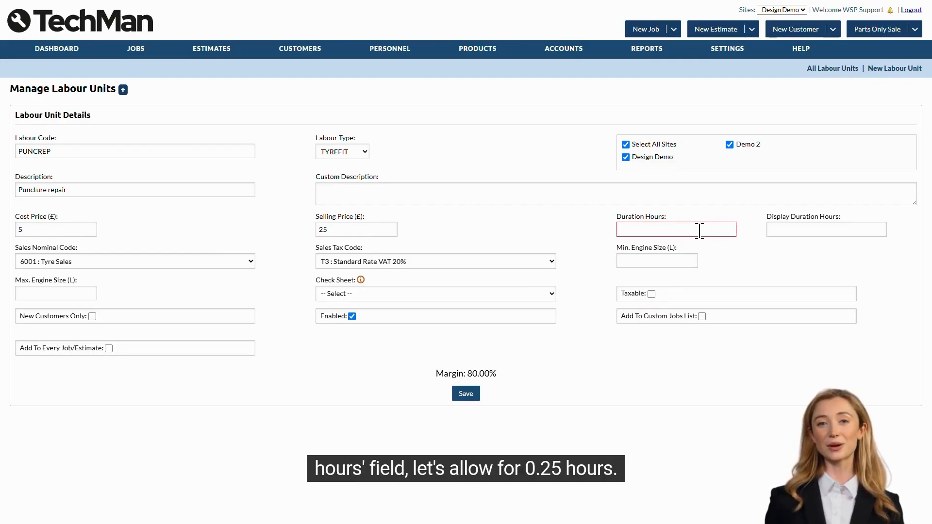
type("0.")
type("25")
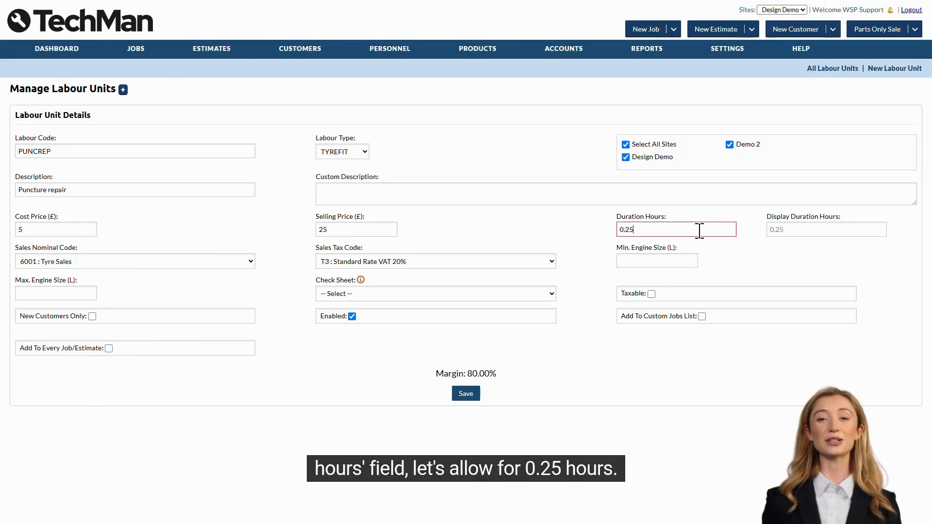
left_click(764, 249)
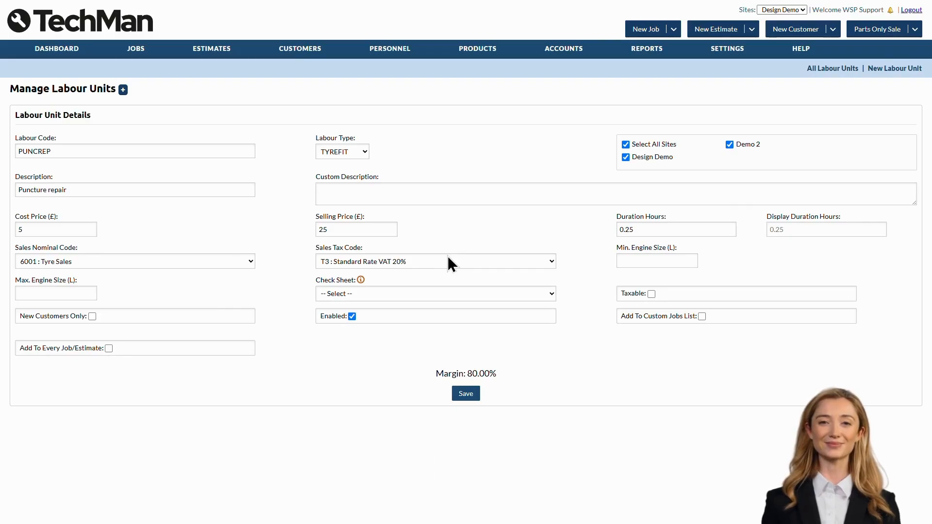
Choose the Vehicle Health Check sheet and tick Taxable and Add To Custom Jobs List
left_click(674, 260)
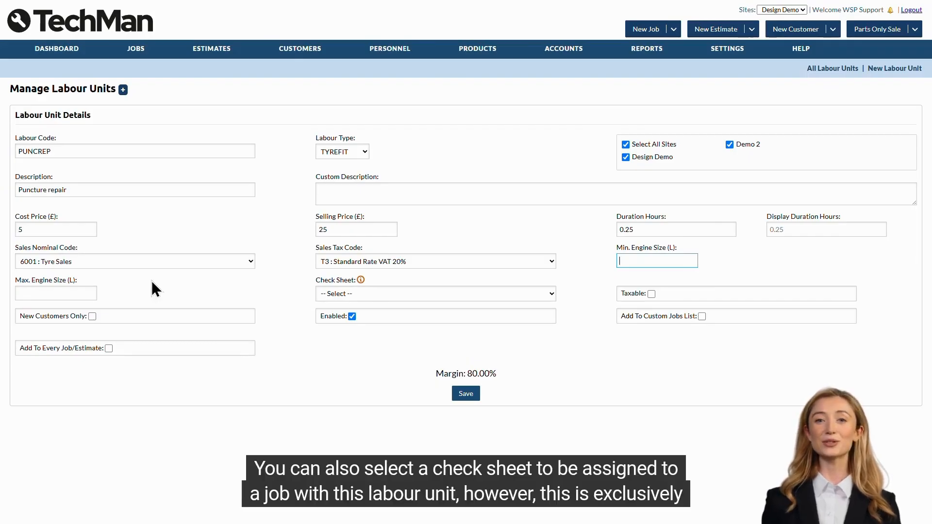
mouse_move(361, 281)
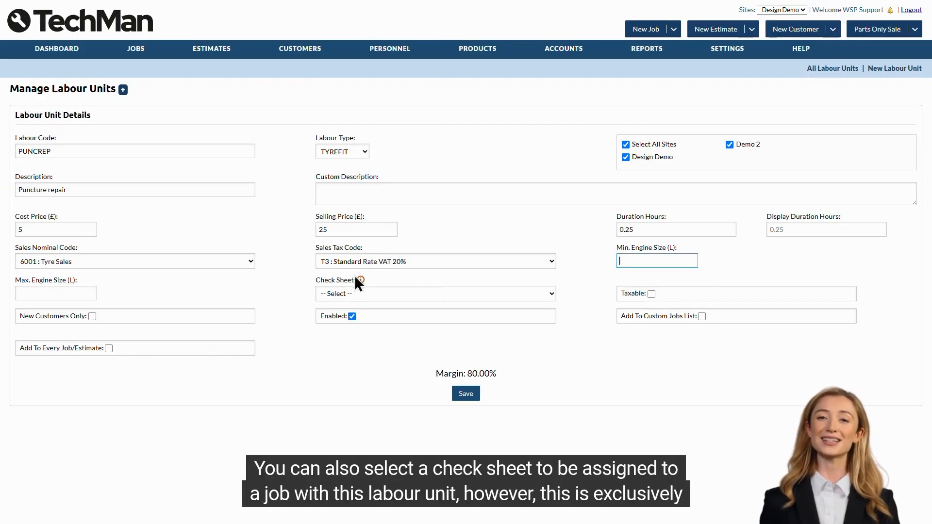
left_click(330, 293)
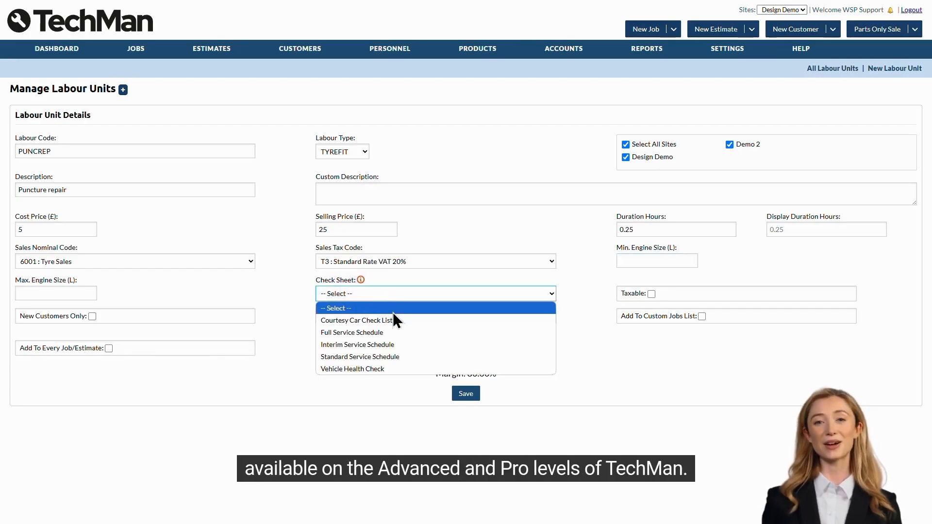
left_click(388, 368)
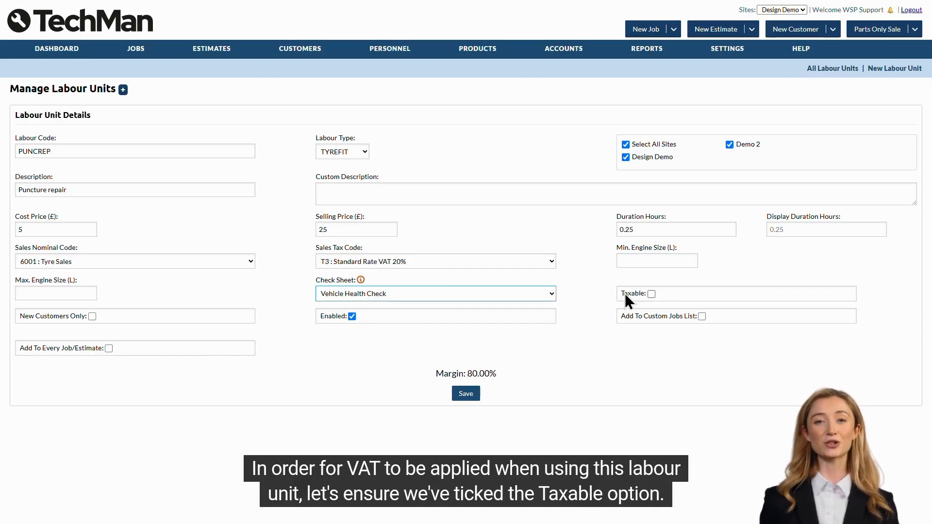
left_click(651, 294)
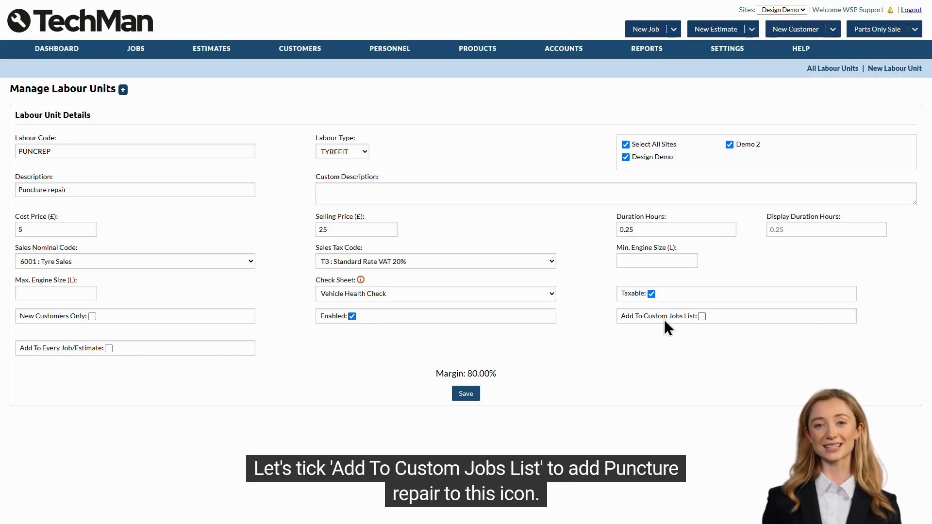
left_click(702, 317)
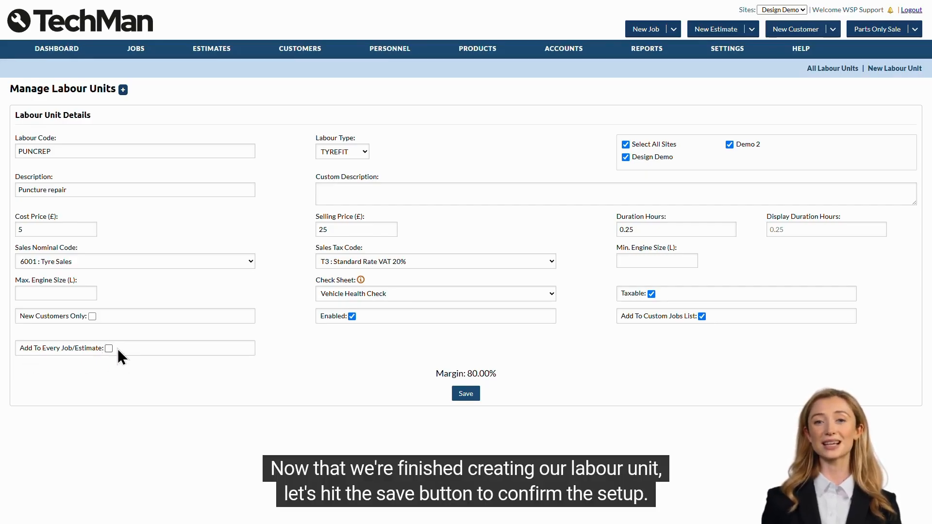
Save the PUNCREP unit and add a 'general' video slot to it
left_click(475, 398)
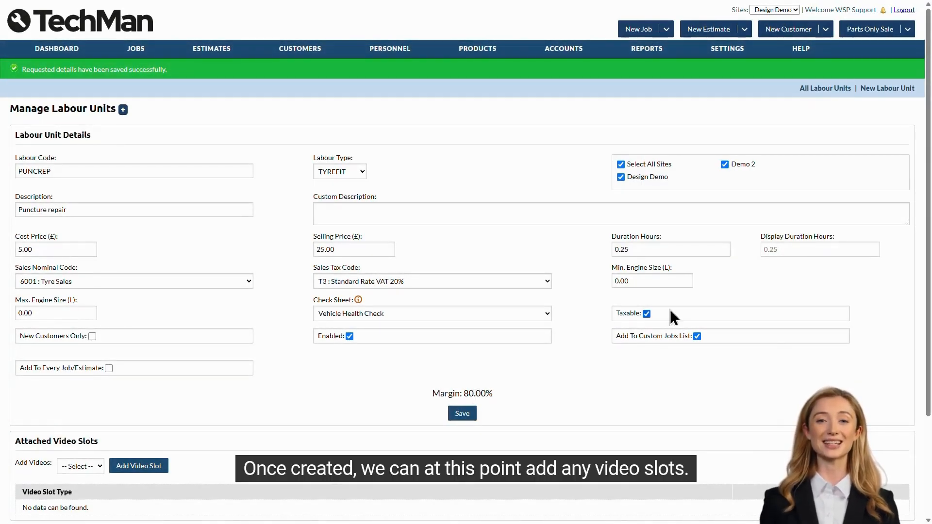
scroll(582, 278, "down", 3)
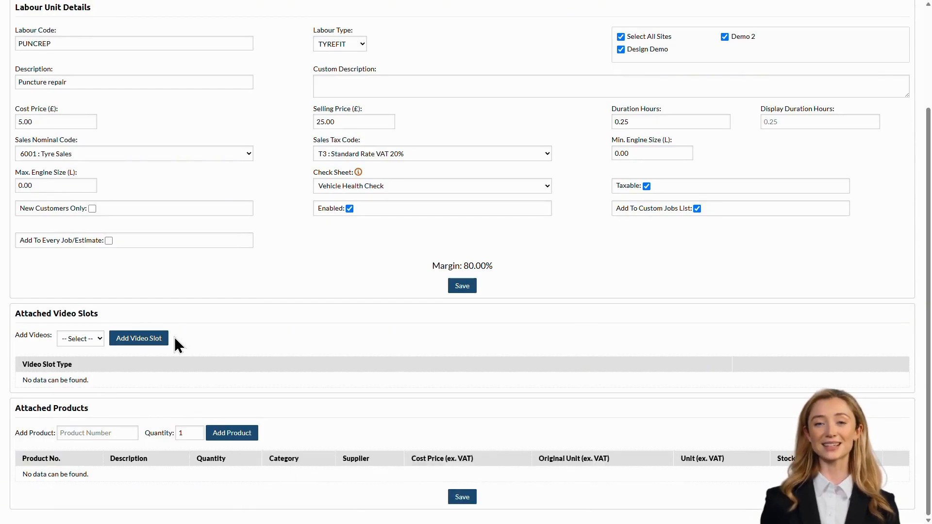
left_click(92, 338)
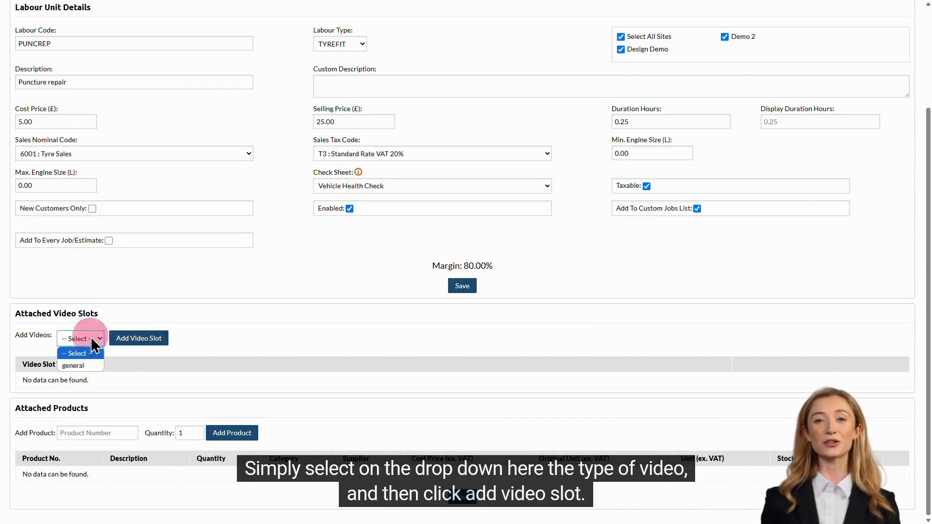
left_click(86, 367)
left_click(138, 338)
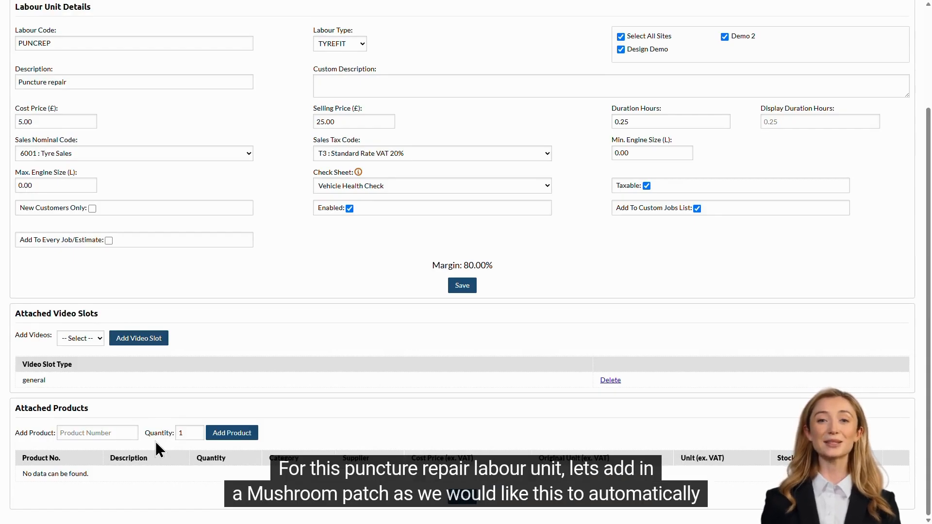
Search 'MUS' in Add Product and add MUSHPATCH to the PUNCREP labour unit
left_click(105, 432)
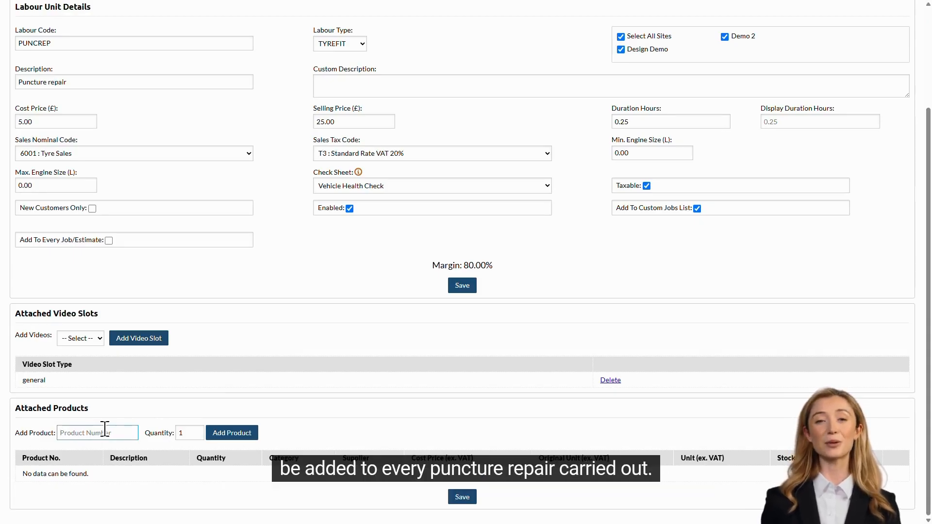
type("MUS")
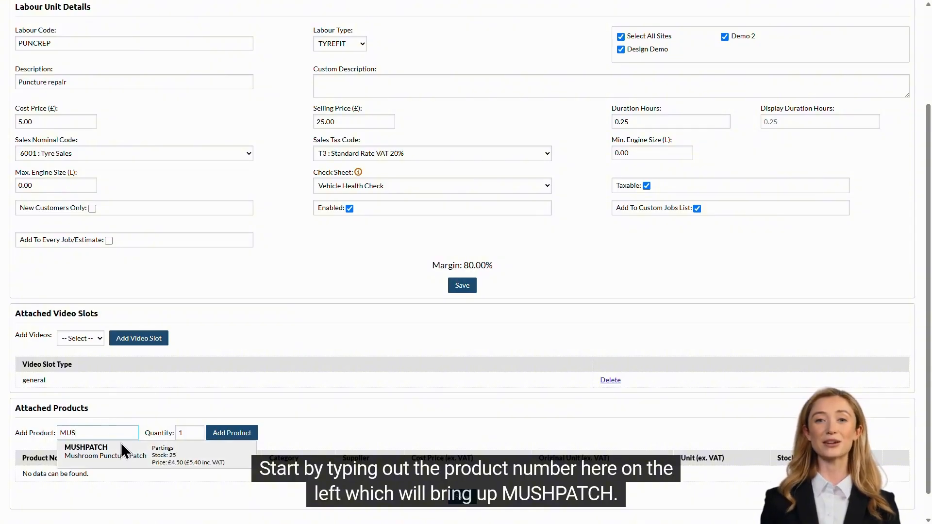
left_click(127, 447)
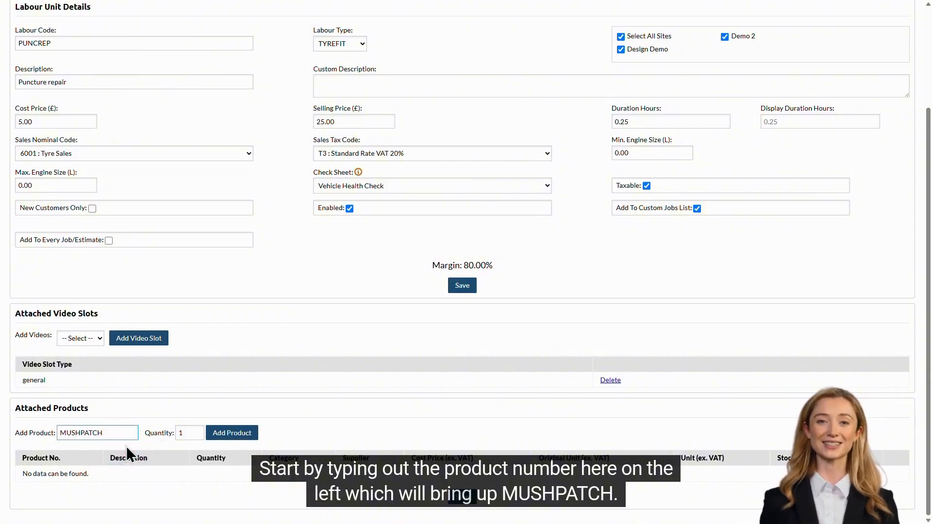
left_click(229, 432)
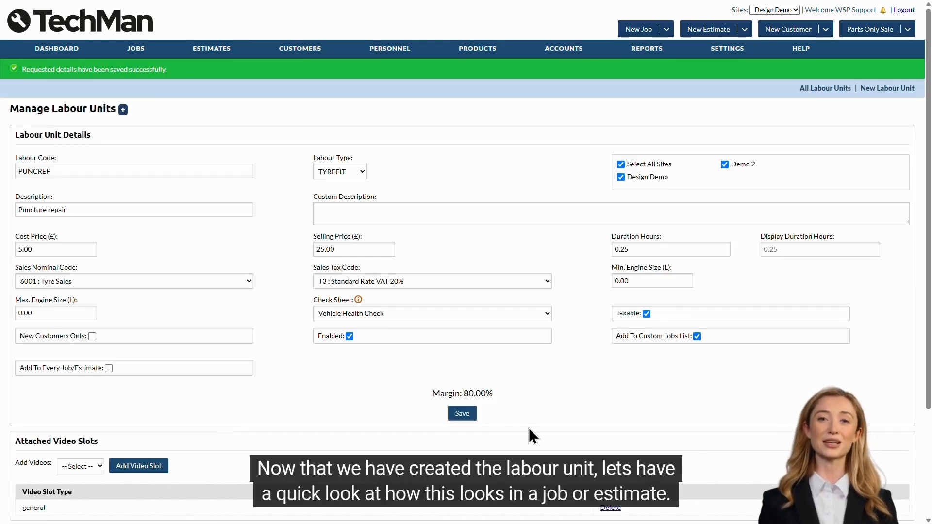
Start a new estimate and add the PUNCREP labour unit, found by searching 'punc'
left_click(724, 27)
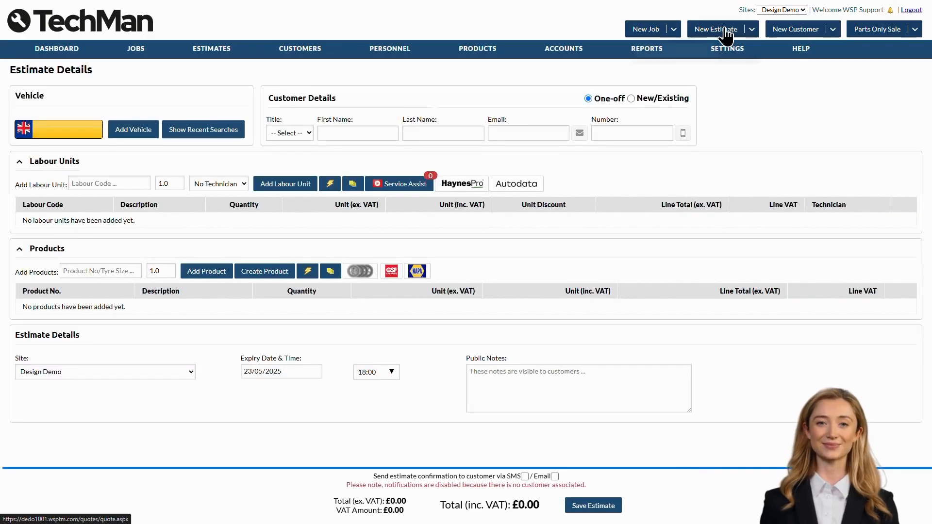
left_click(108, 183)
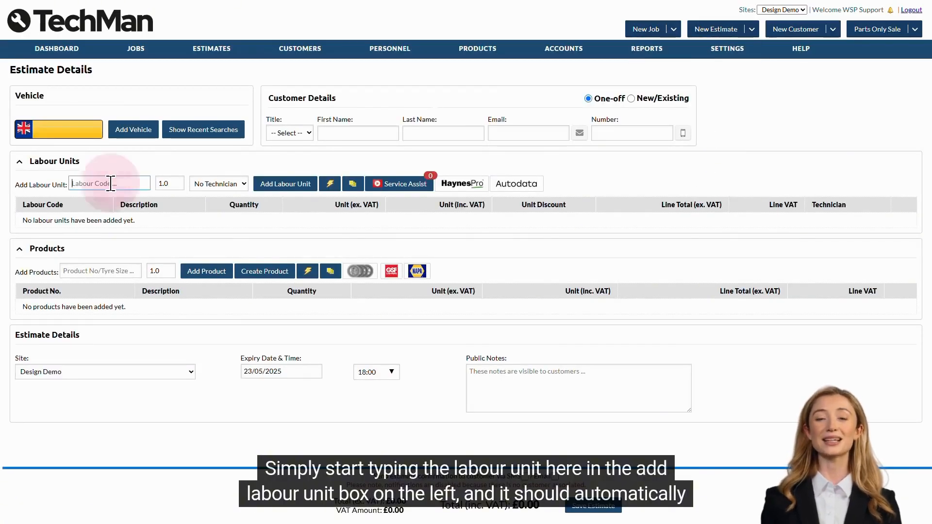
type("punc")
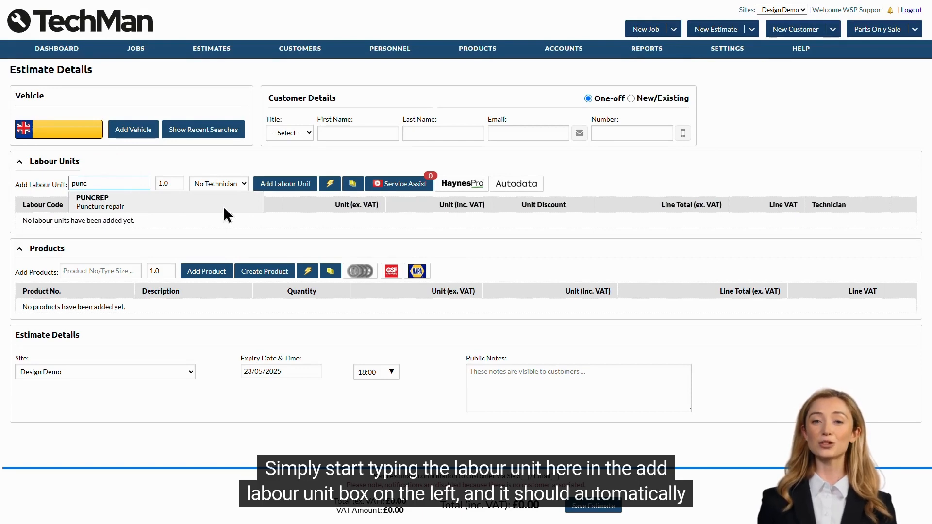
left_click(197, 203)
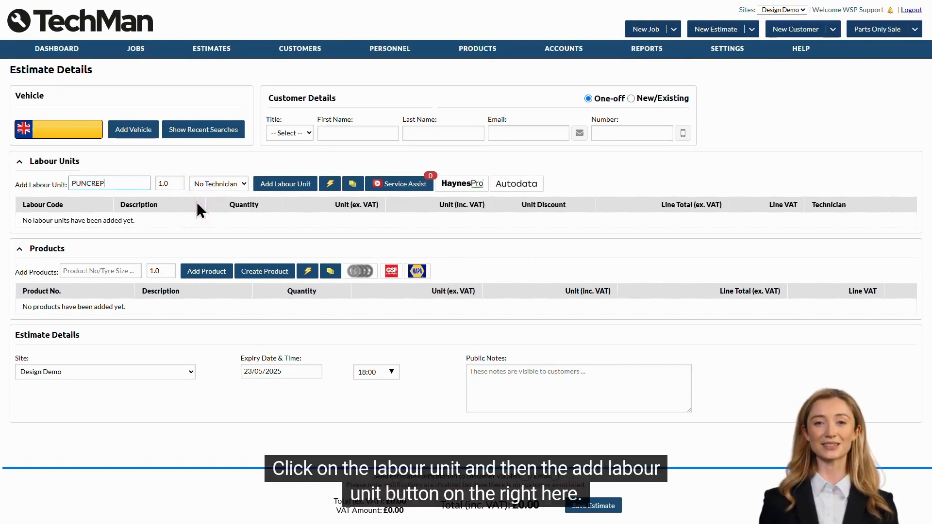
left_click(268, 184)
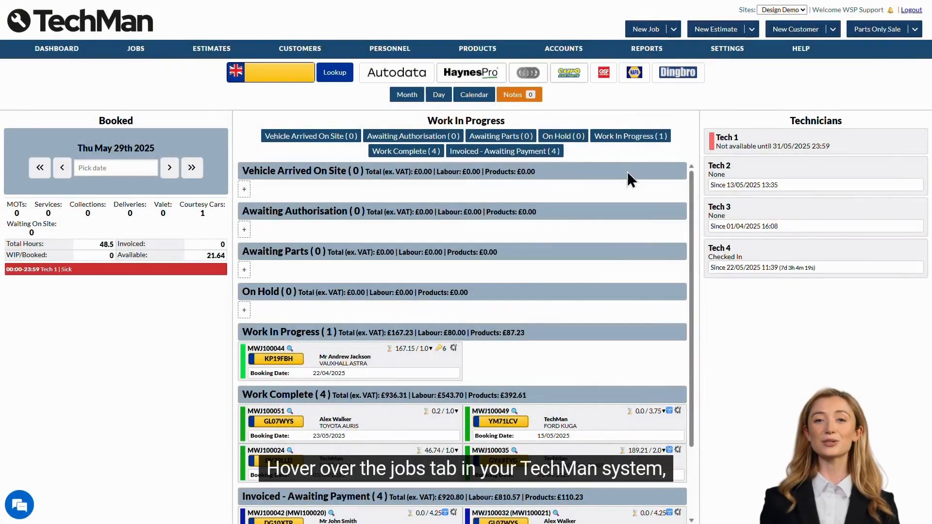
Open the TechView Check Sheets list from the JOBS menu
mouse_move(145, 54)
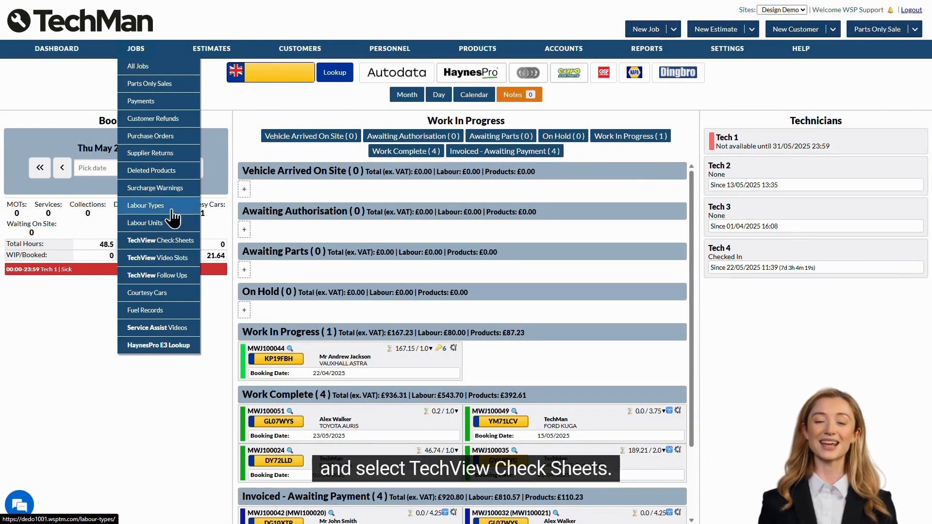
left_click(173, 242)
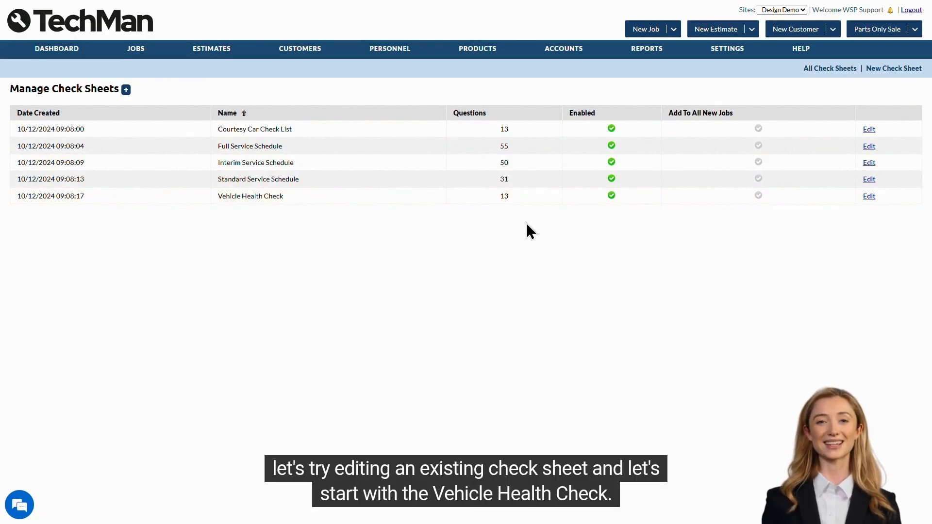
Open the Vehicle Health Check sheet and inspect Question 1's answer types, keeping Yes/No
left_click(869, 197)
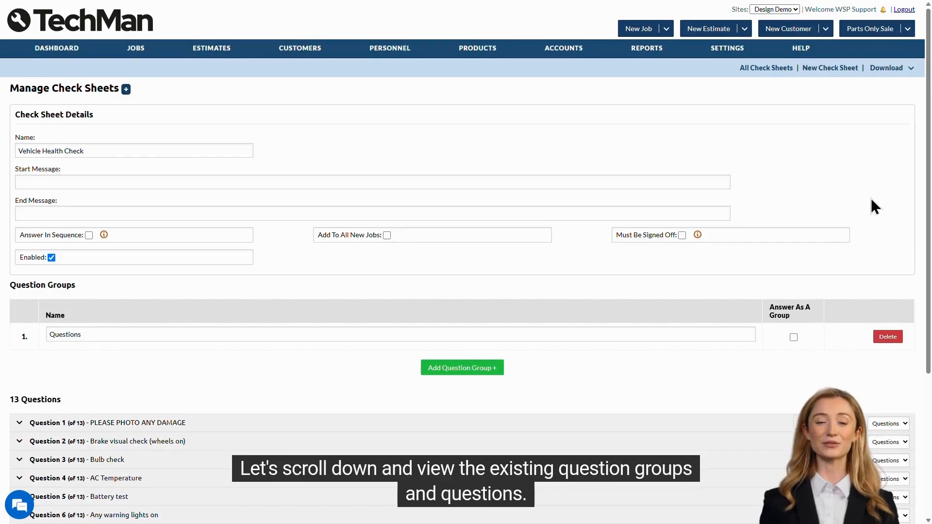
scroll(871, 199, "down", 4)
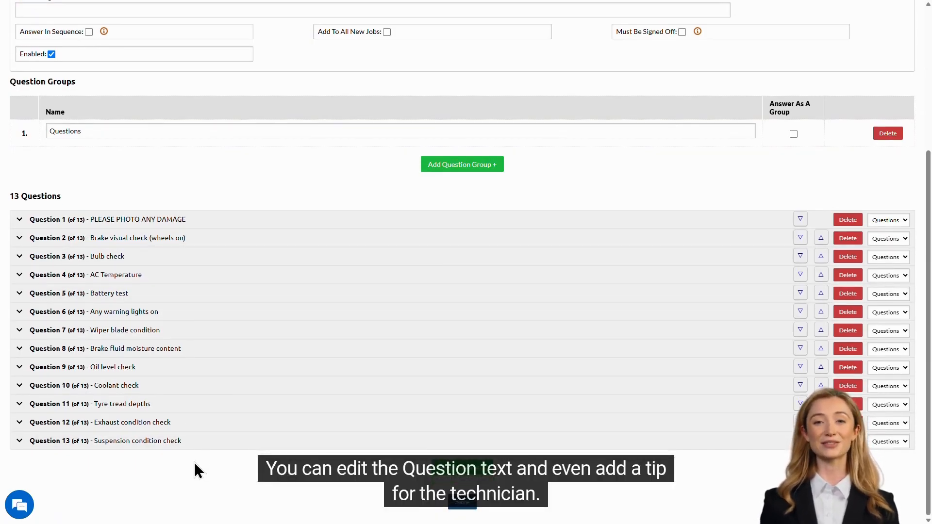
scroll(197, 468, "down", 1)
left_click(153, 219)
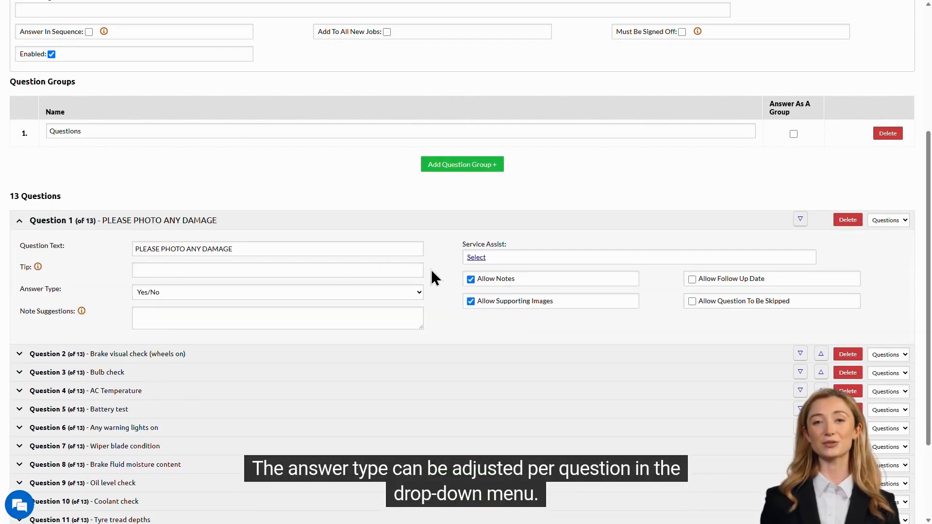
left_click(416, 292)
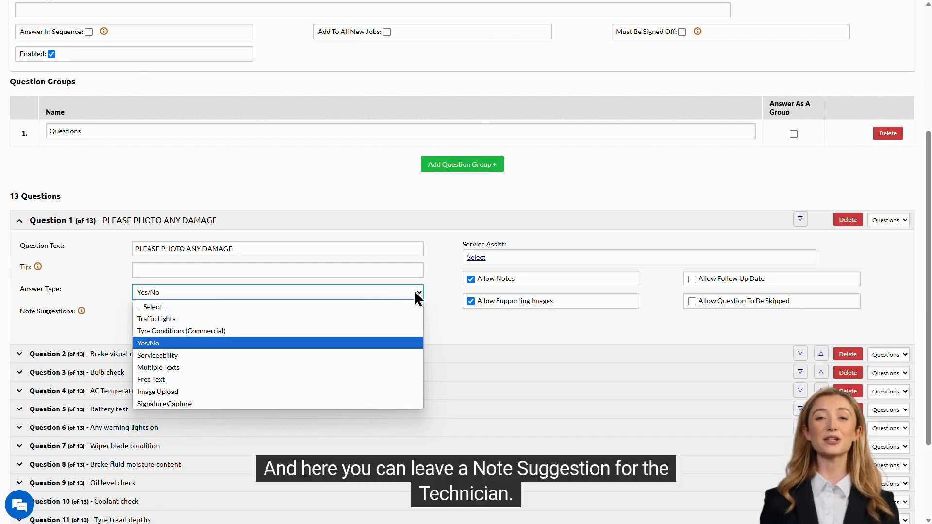
left_click(415, 290)
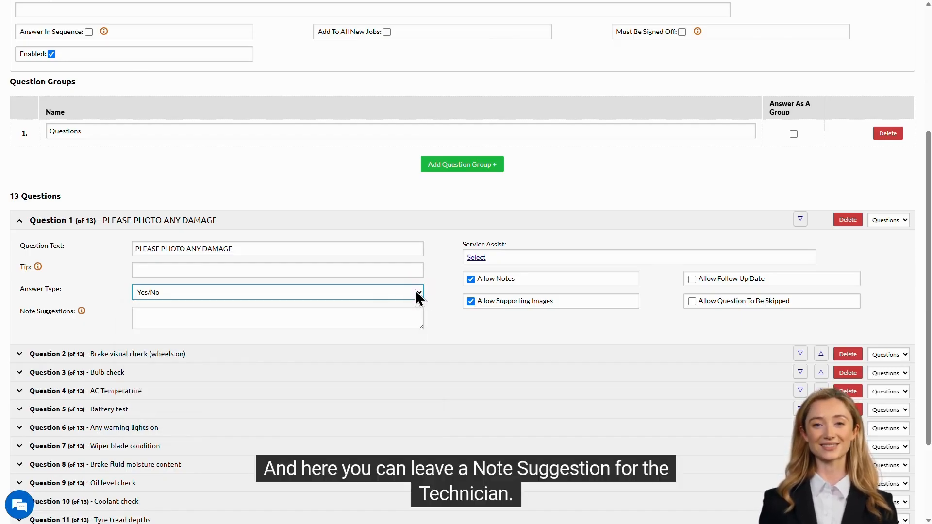
left_click(427, 333)
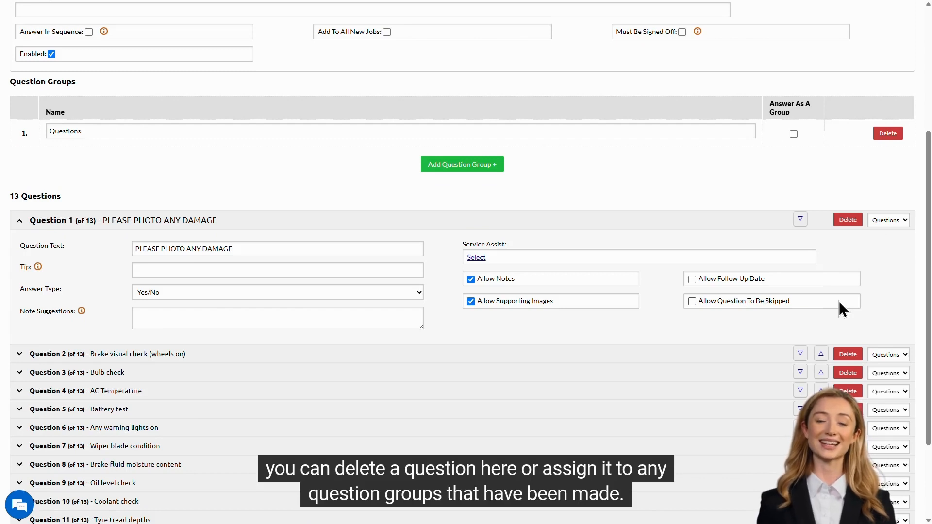
Leave Question 1's question group unchanged and save the check sheet
left_click(884, 221)
left_click(898, 253)
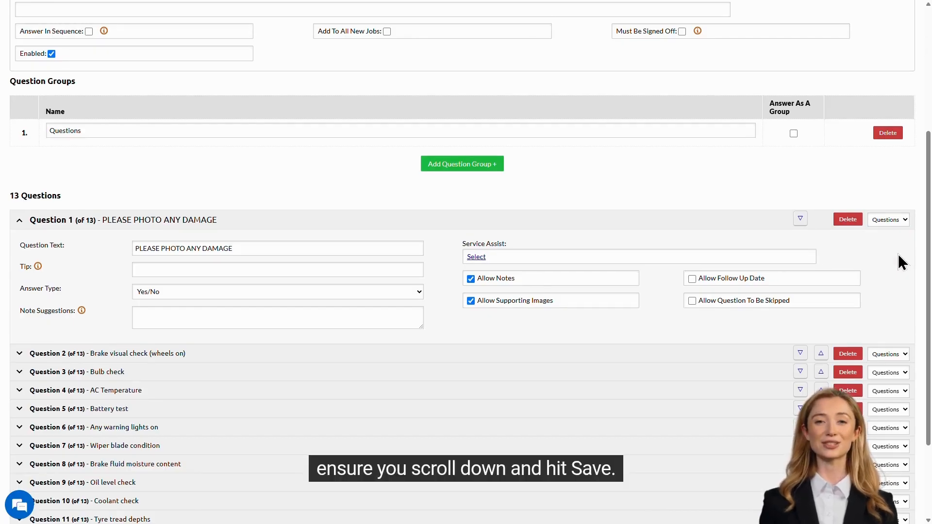
scroll(902, 263, "down", 2)
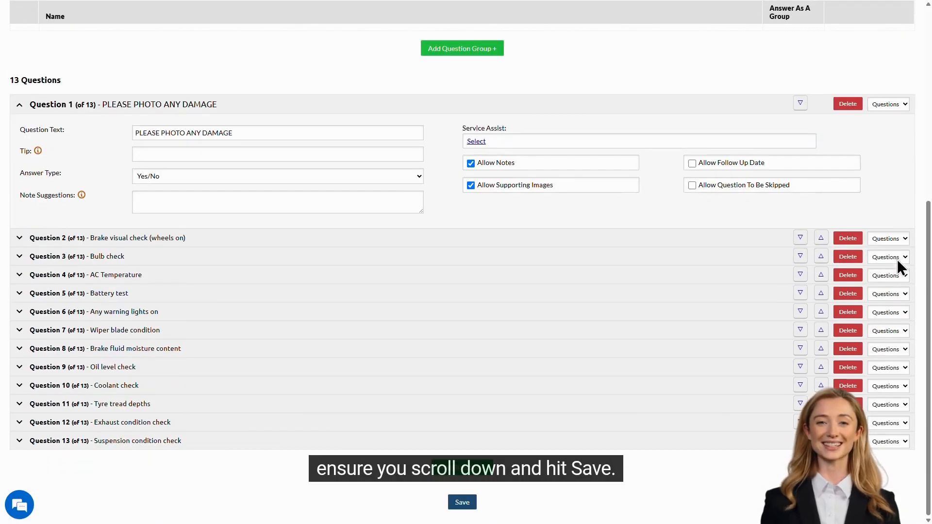
left_click(462, 502)
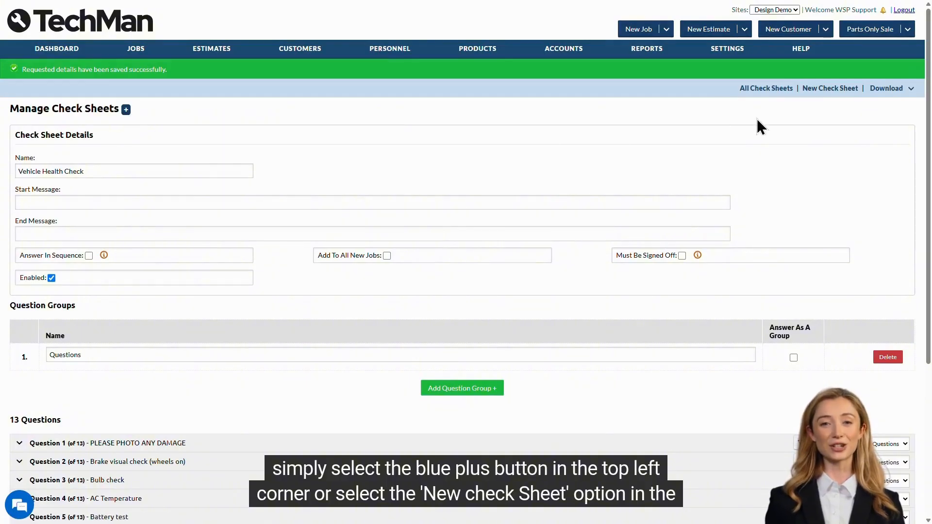
Create a new check sheet named DIAG with blank start and end messages
left_click(840, 89)
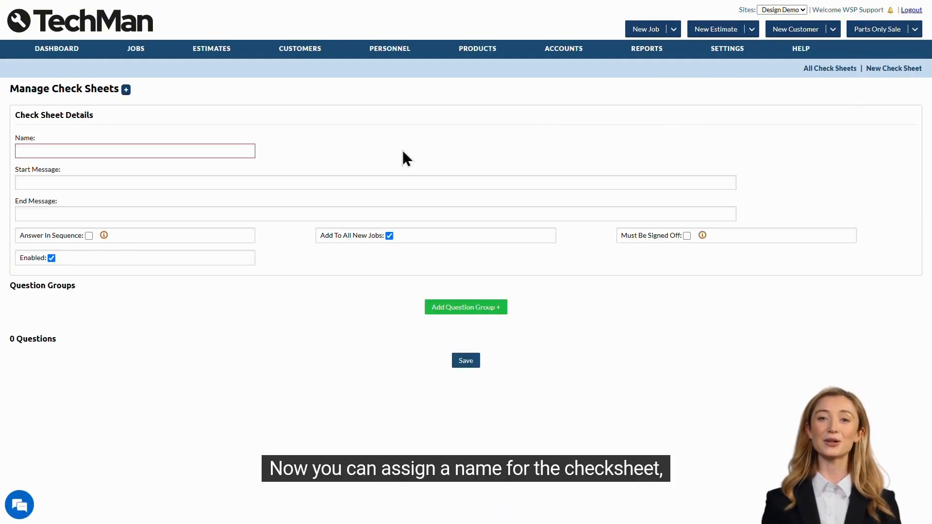
left_click(242, 151)
type("DIAG check sheet")
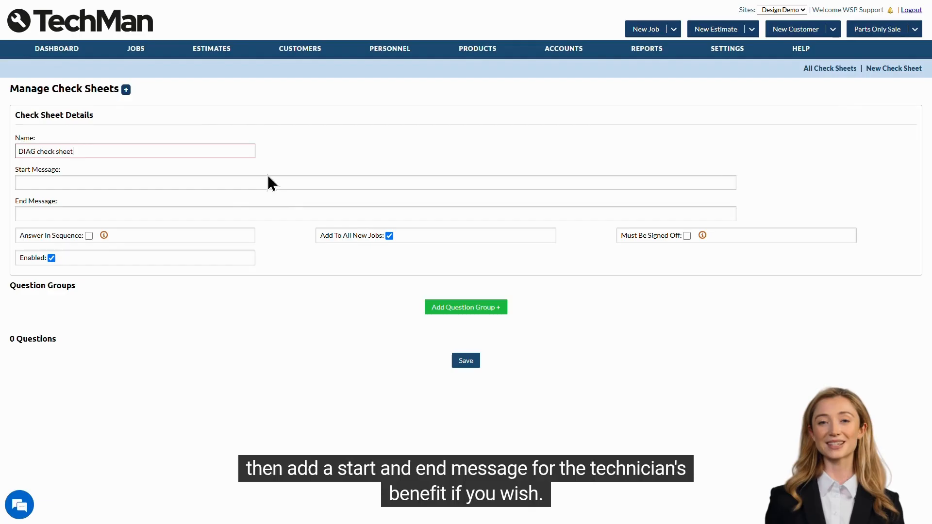
left_click(270, 183)
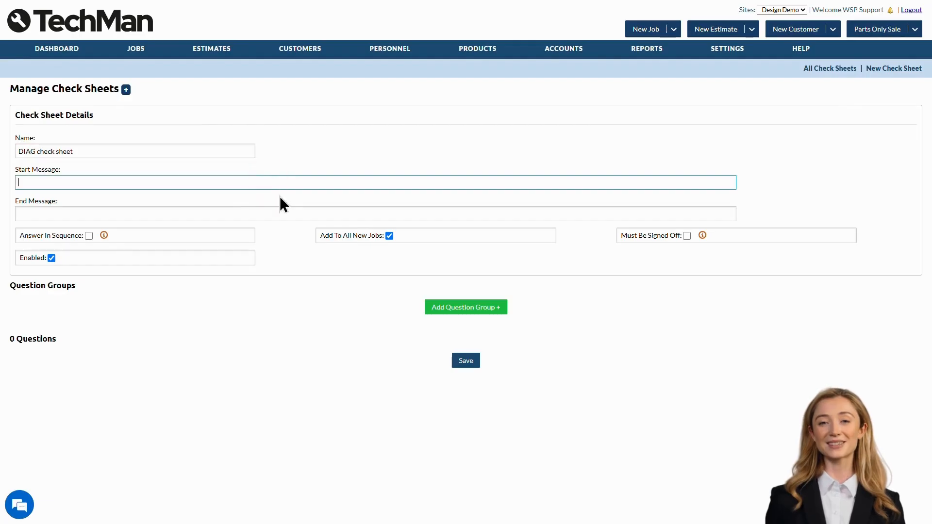
left_click(277, 213)
left_click(287, 239)
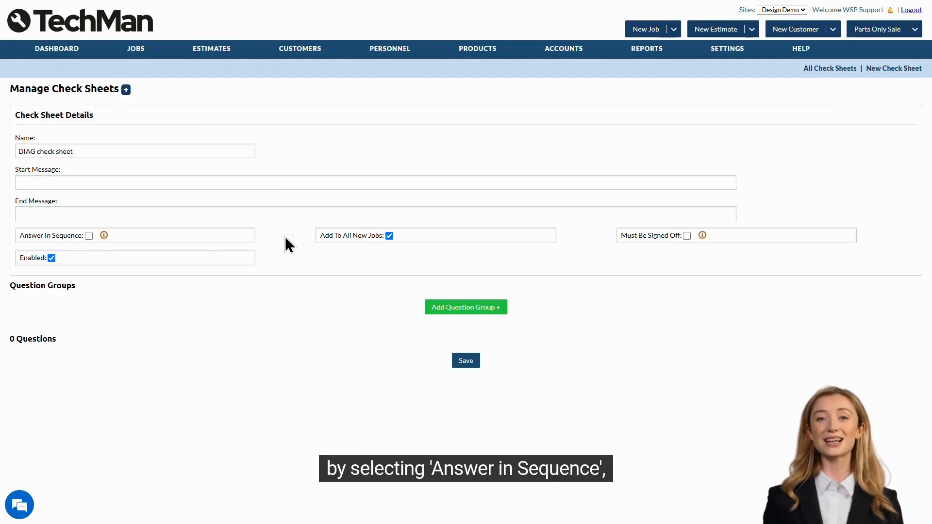
Tick Answer In Sequence, untick Add To All New Jobs, leave sign-off off, and add a question group
left_click(89, 237)
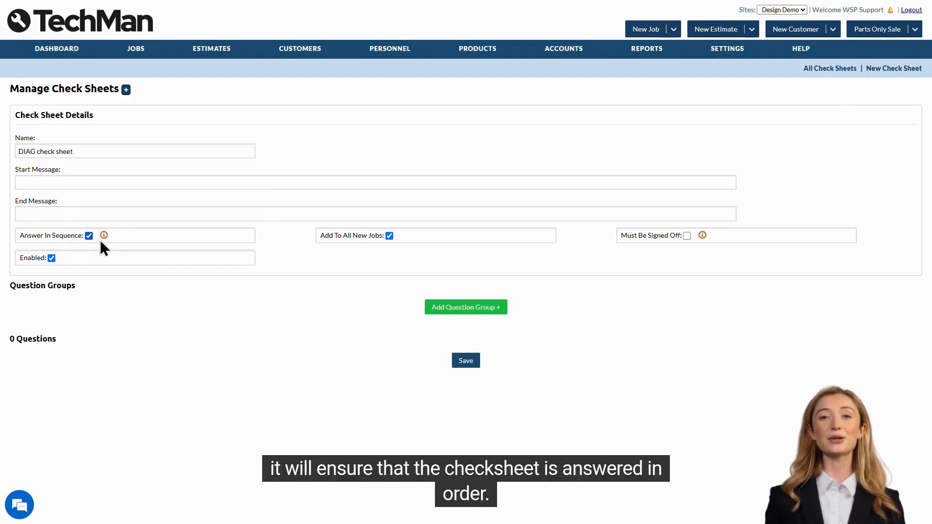
mouse_move(104, 238)
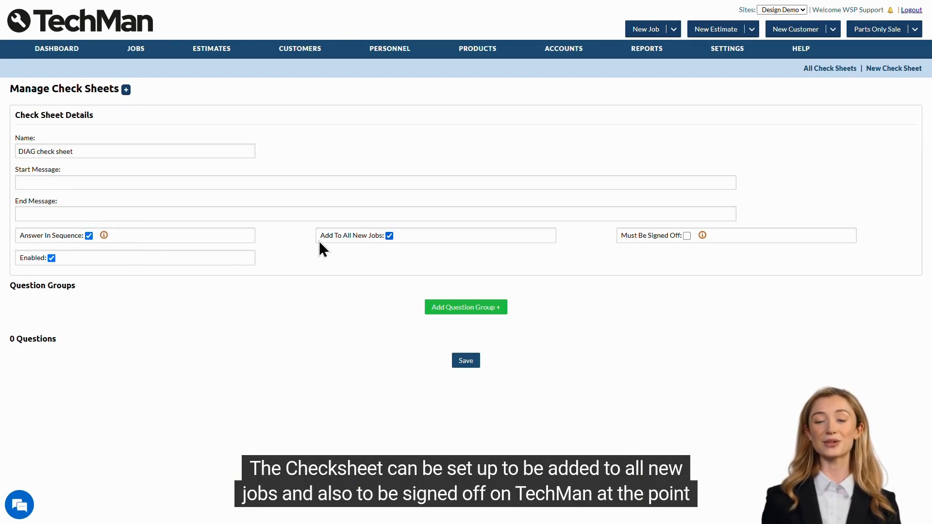
left_click(389, 238)
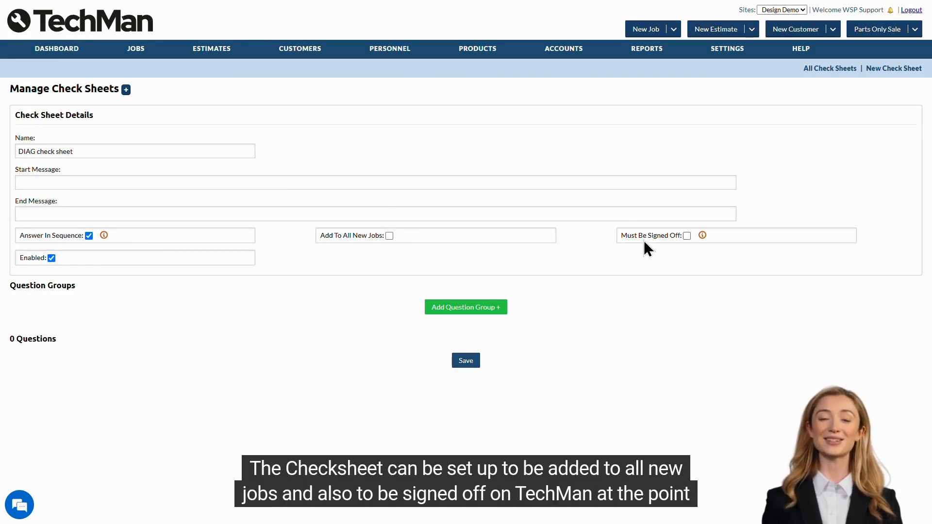
left_click(688, 236)
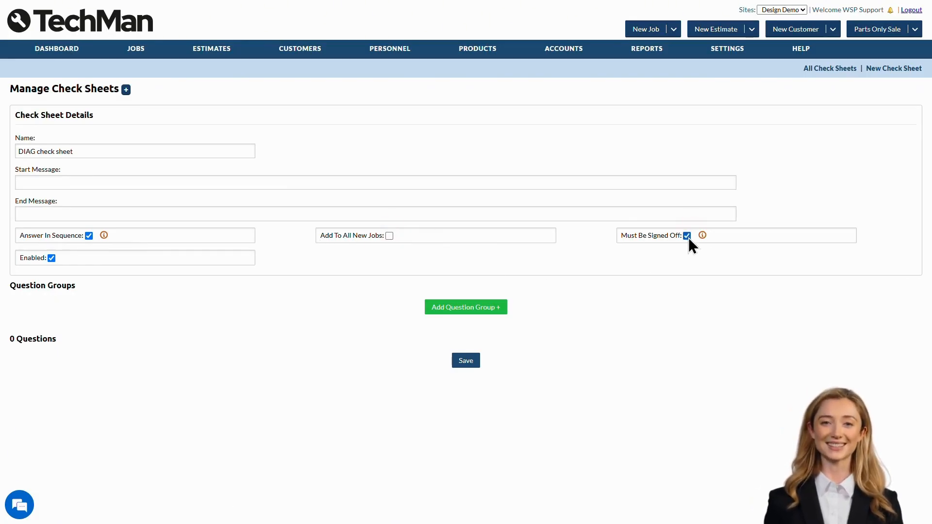
left_click(687, 236)
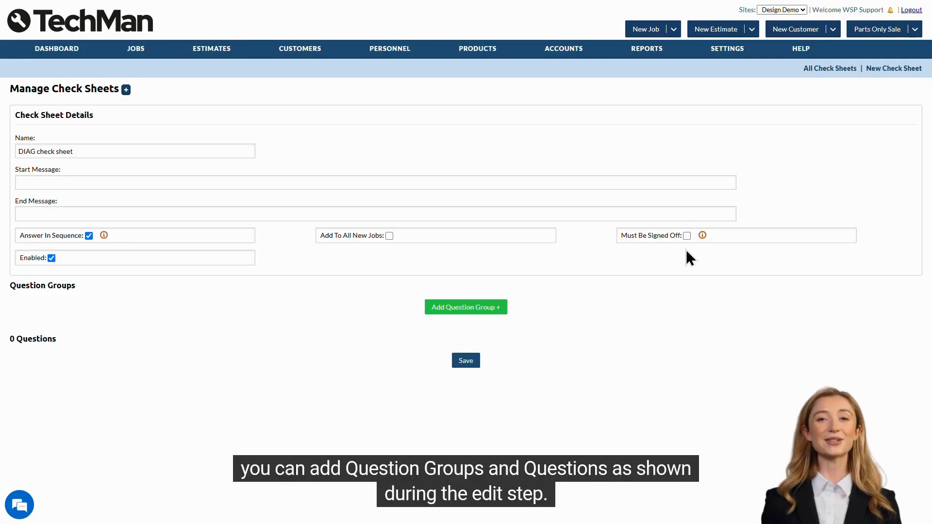
left_click(471, 309)
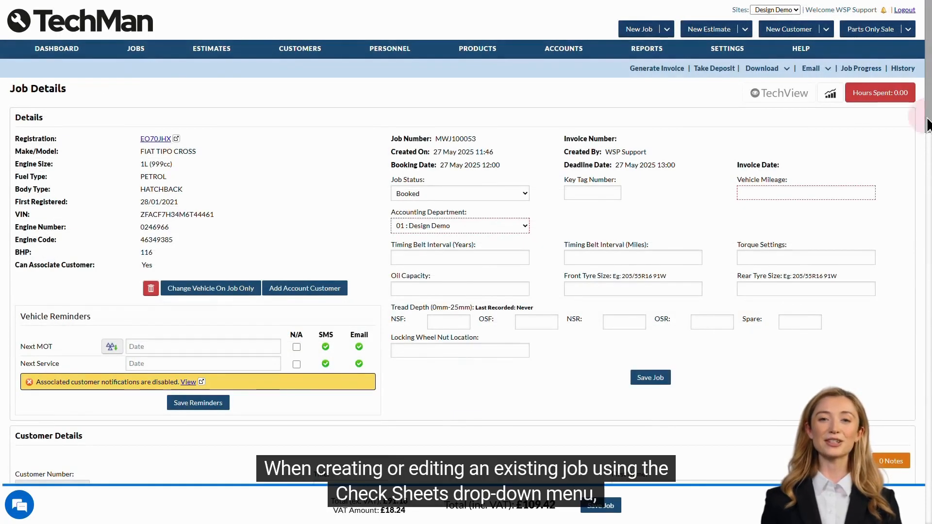
Attach the Vehicle Health Check sheet to job MWJ100053 from its Check Sheets section
scroll(927, 236, "down", 8)
scroll(927, 235, "down", 20)
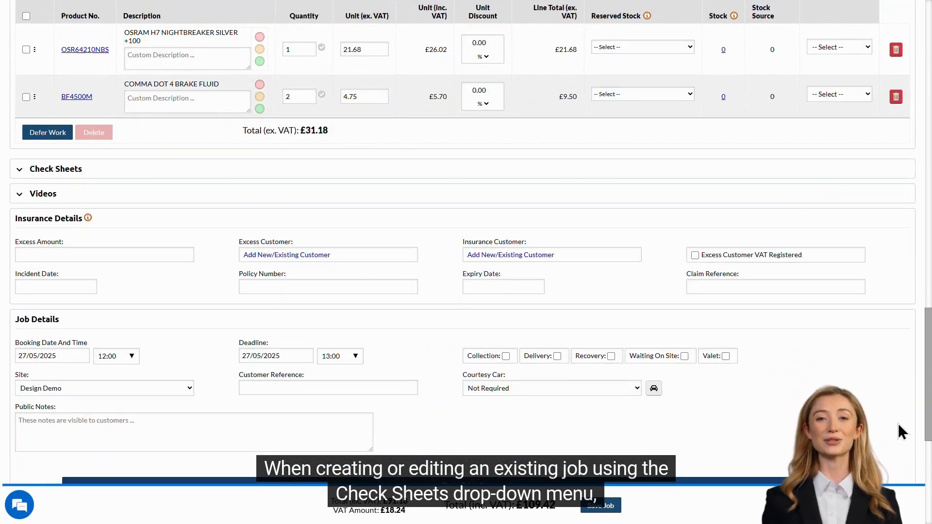
left_click(65, 172)
left_click(107, 192)
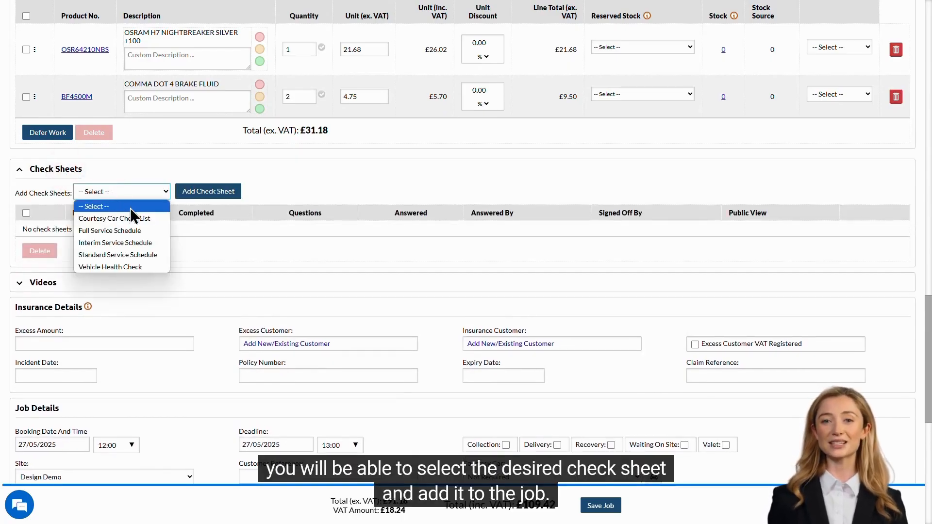
left_click(139, 266)
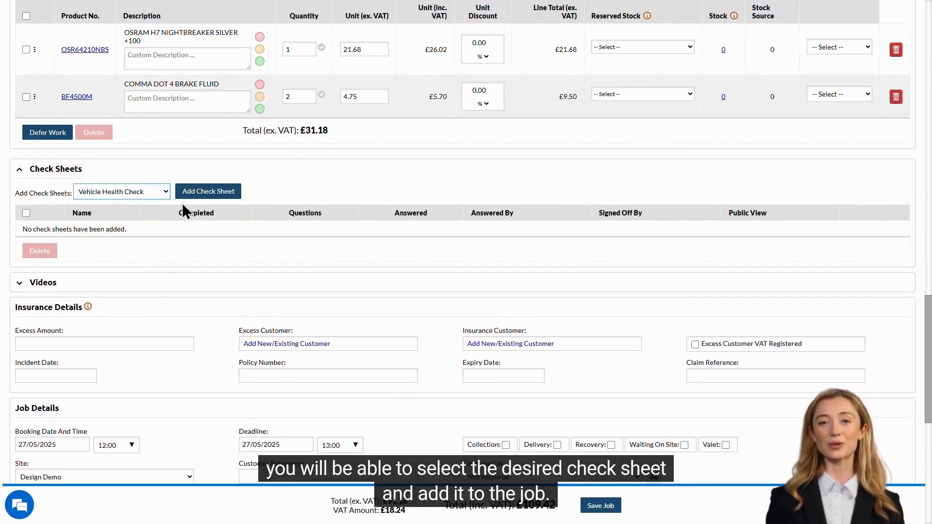
left_click(206, 193)
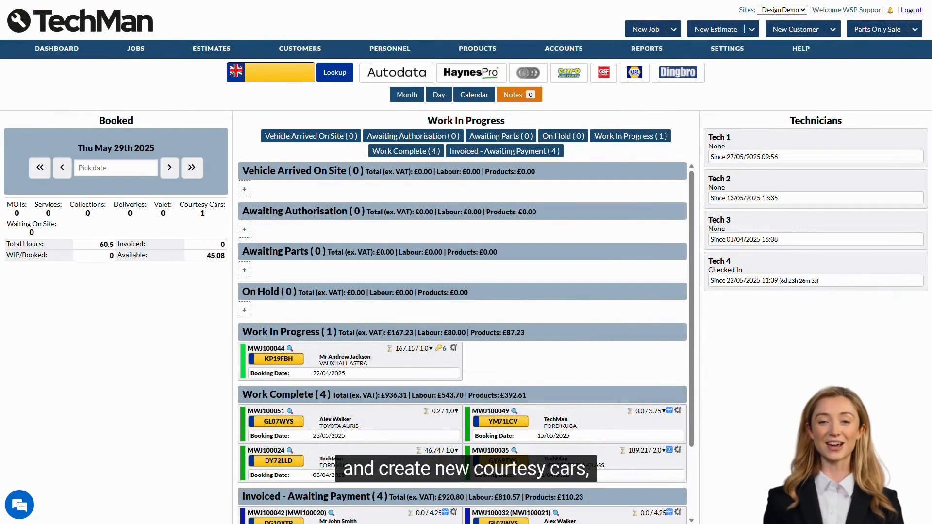
Open Courtesy Cars and show the booking calendar, cycling Day and Week views to Month
mouse_move(135, 51)
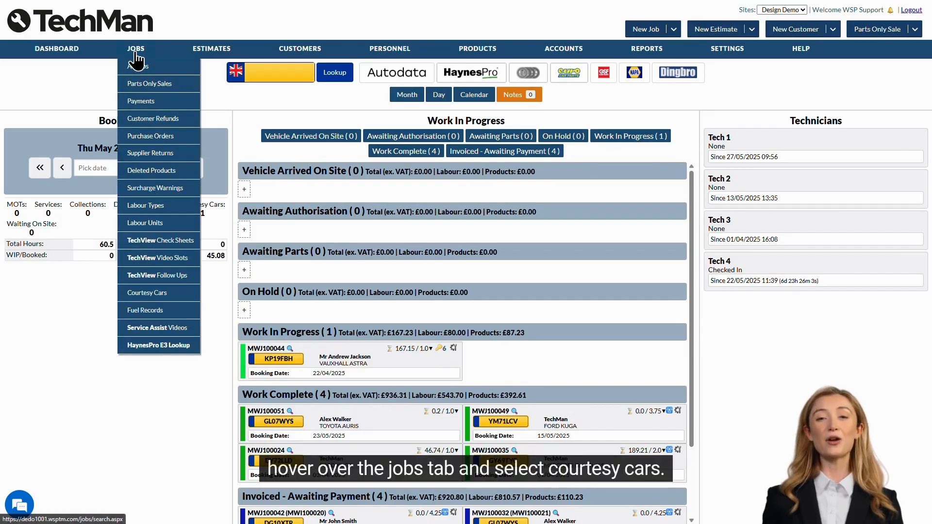
left_click(144, 294)
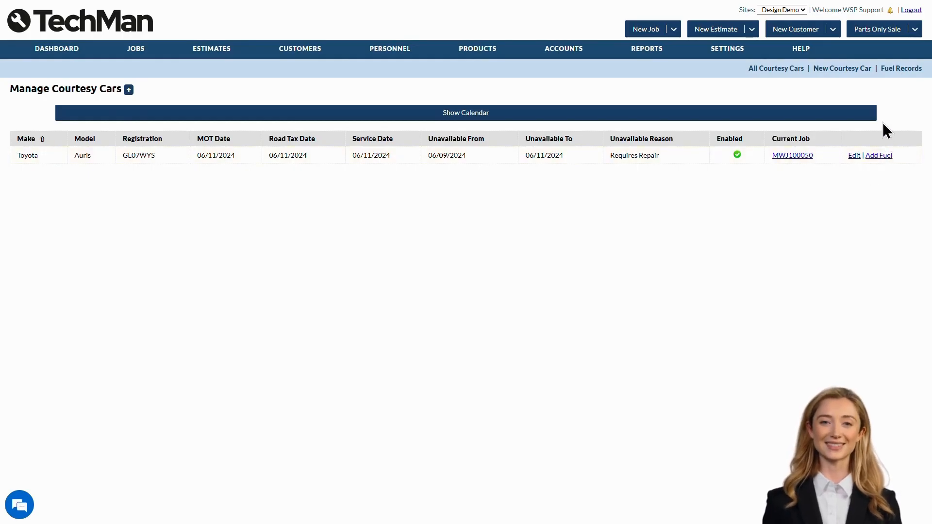
left_click(788, 115)
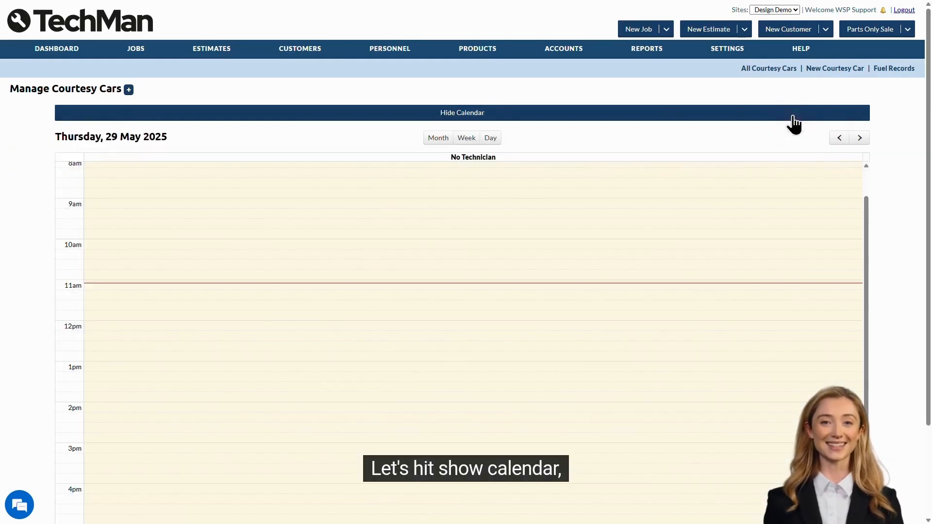
left_click(490, 138)
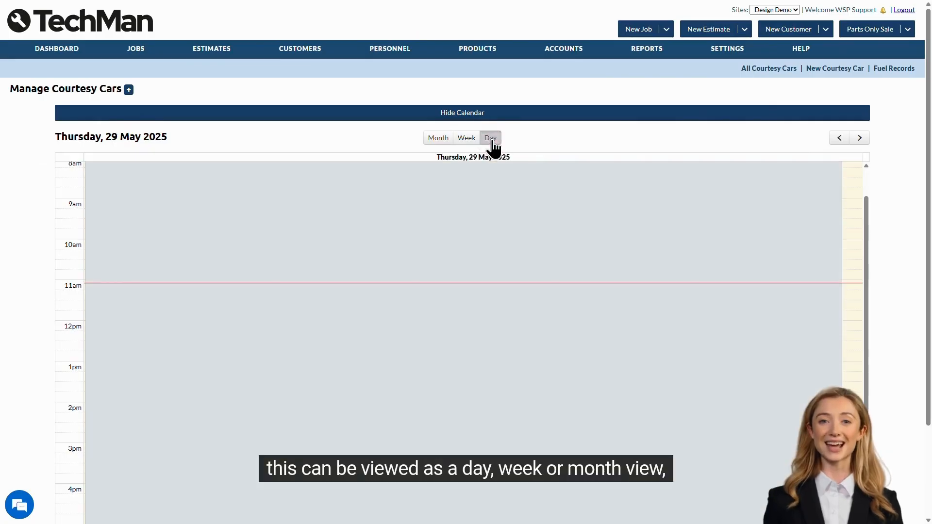
left_click(467, 138)
left_click(439, 139)
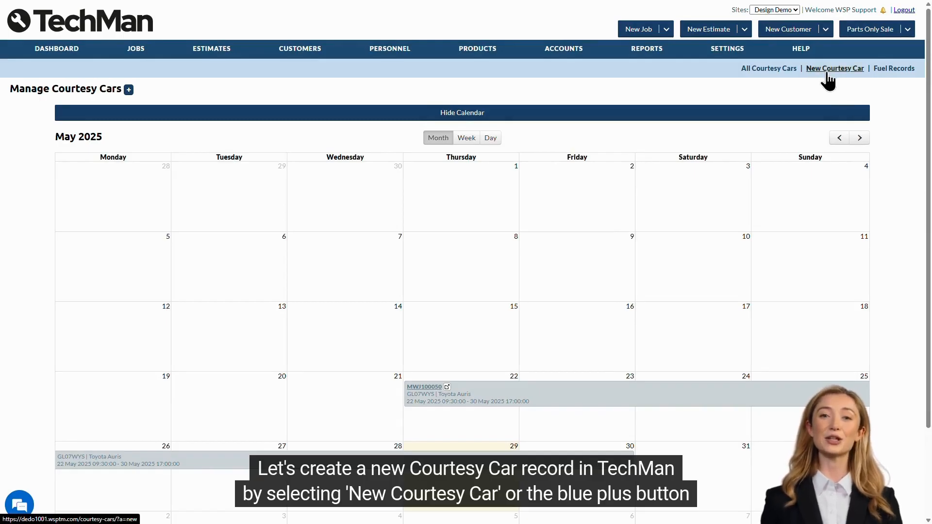
left_click(128, 90)
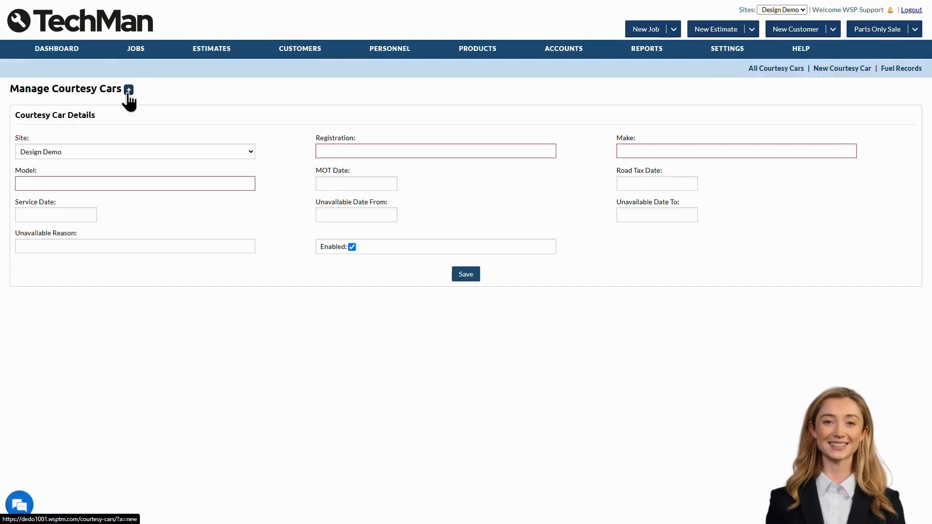
left_click(202, 150)
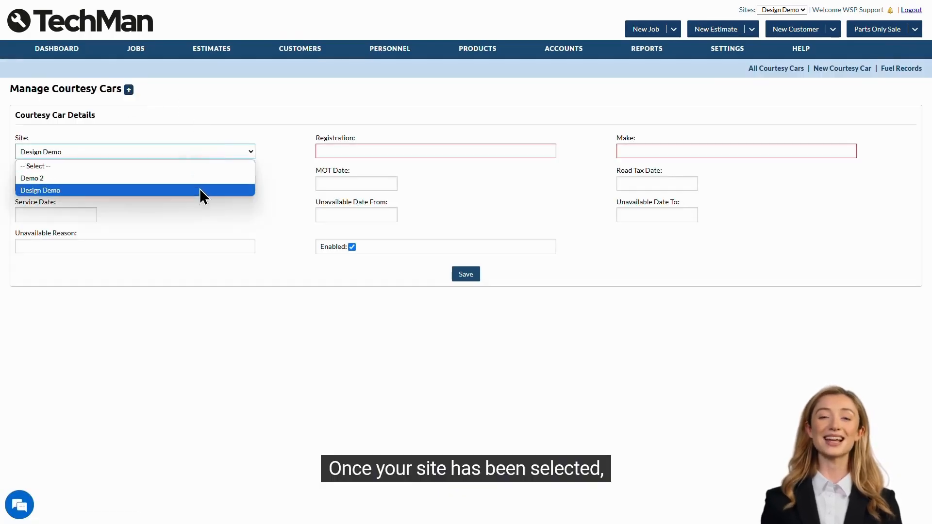
left_click(200, 188)
left_click(335, 151)
type("ND17 WGW")
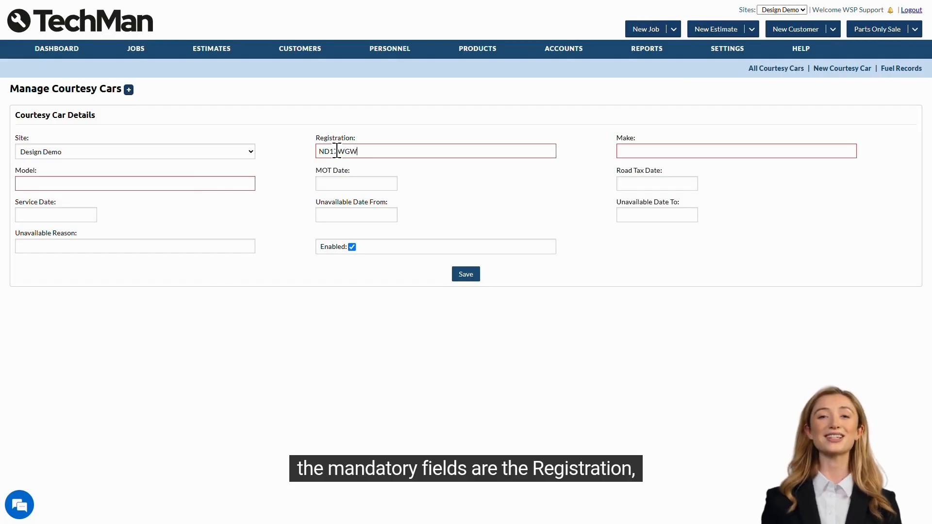
key("Tab")
type("M")
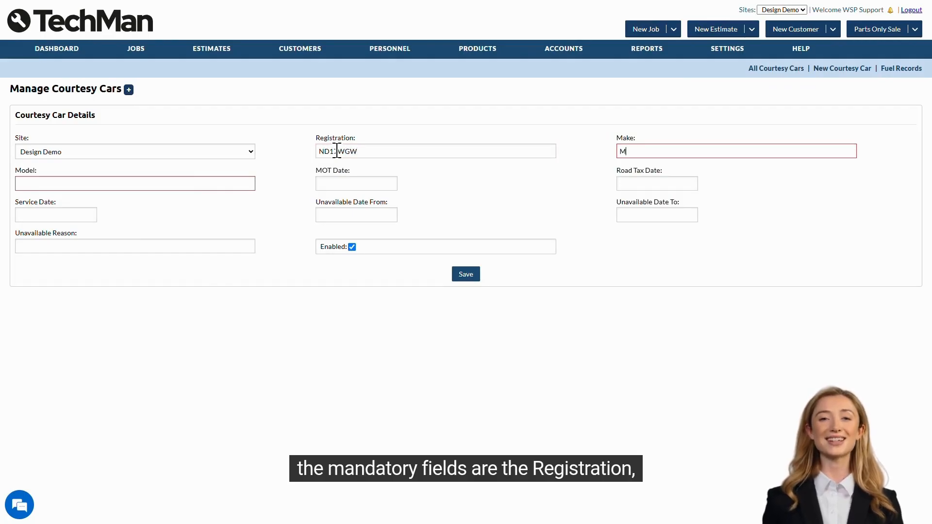
key("Tab")
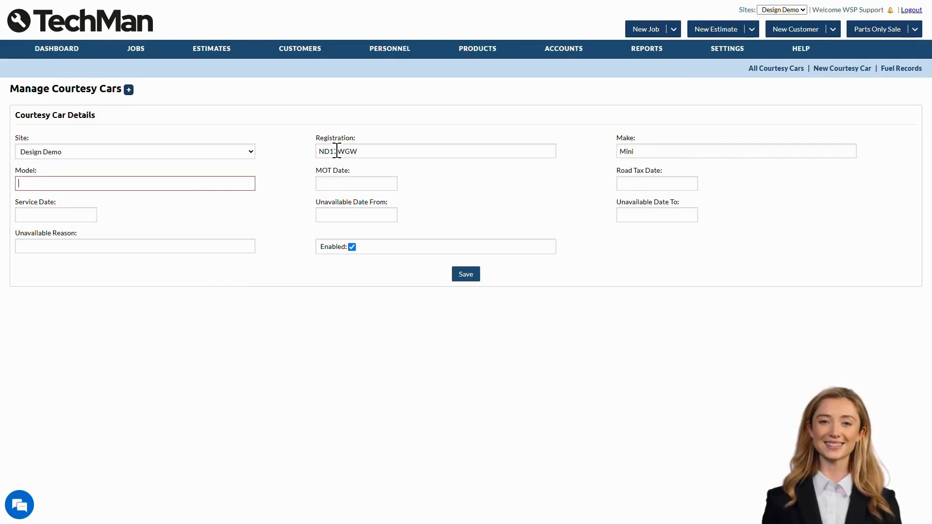
type("Cooper")
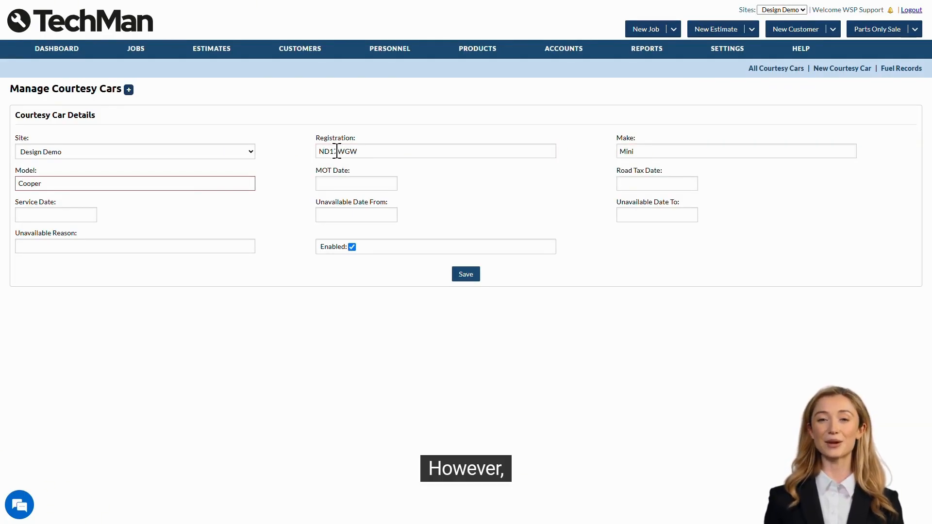
left_click(408, 182)
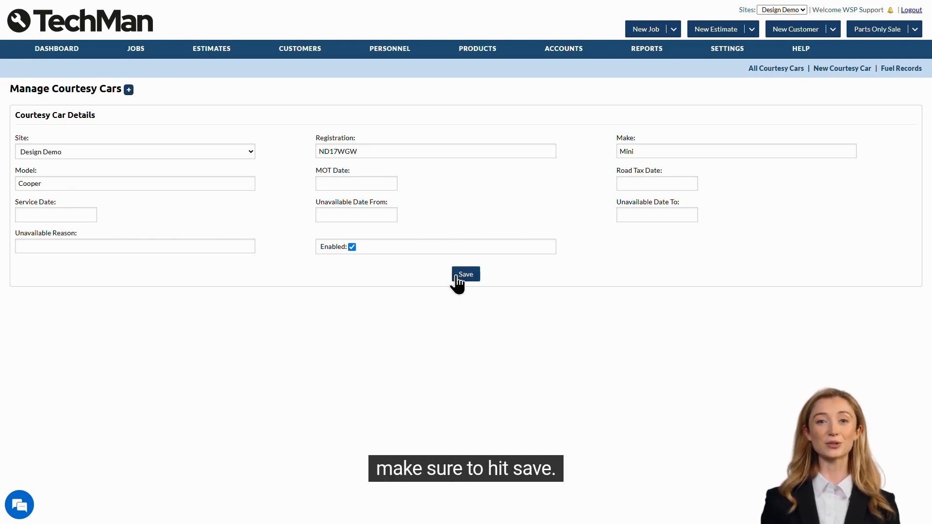
left_click(473, 275)
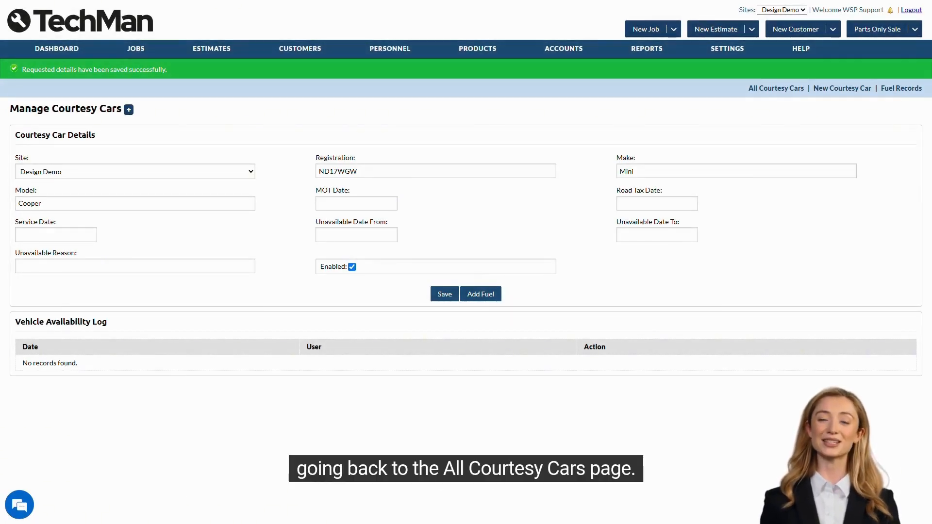
Open a fuel record for the Toyota Auris courtesy car, review it, then return to the dashboard
left_click(791, 93)
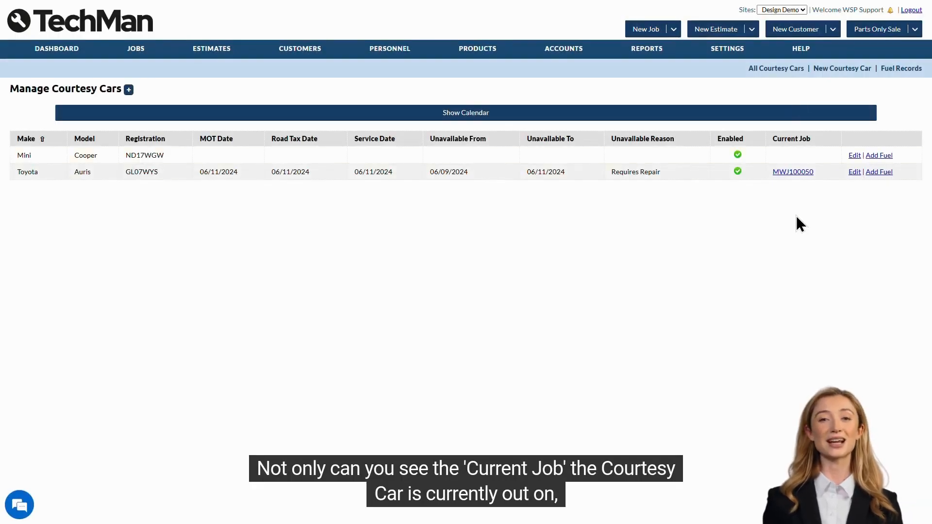
mouse_move(781, 174)
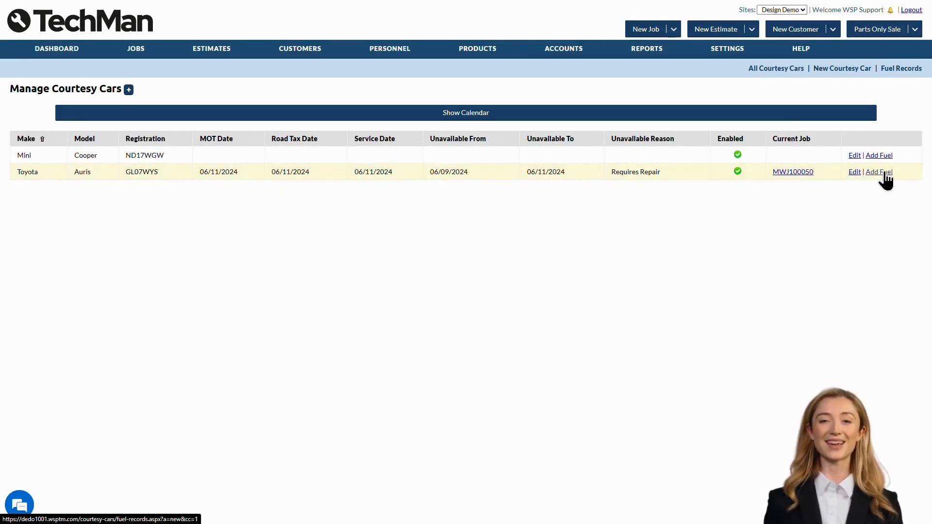
left_click(883, 172)
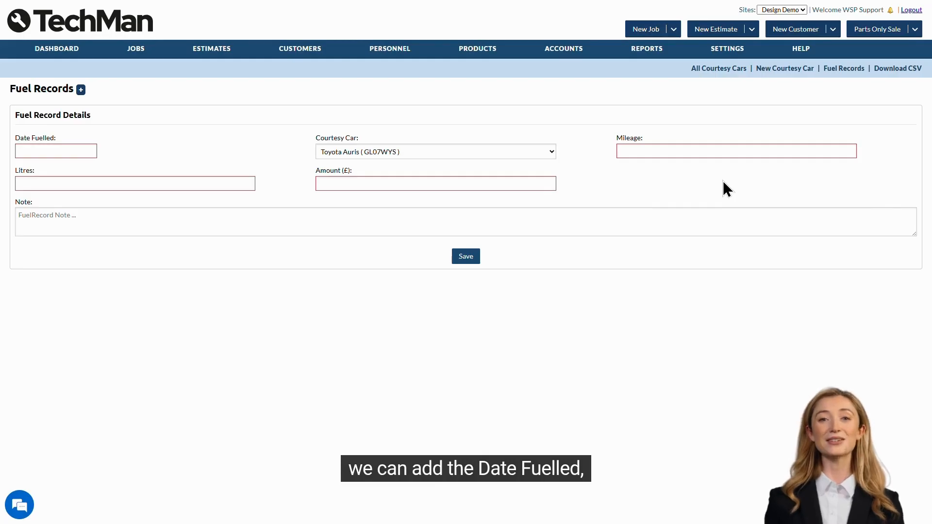
left_click(105, 151)
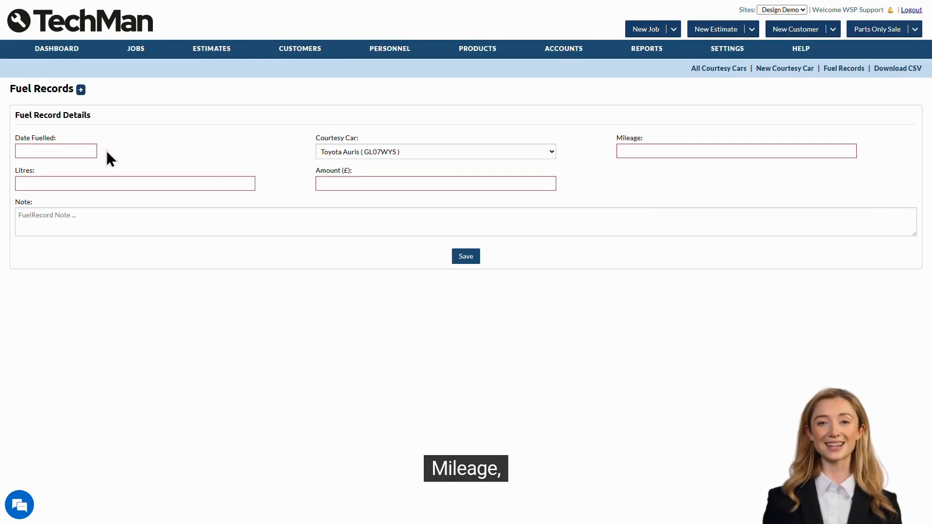
left_click(615, 158)
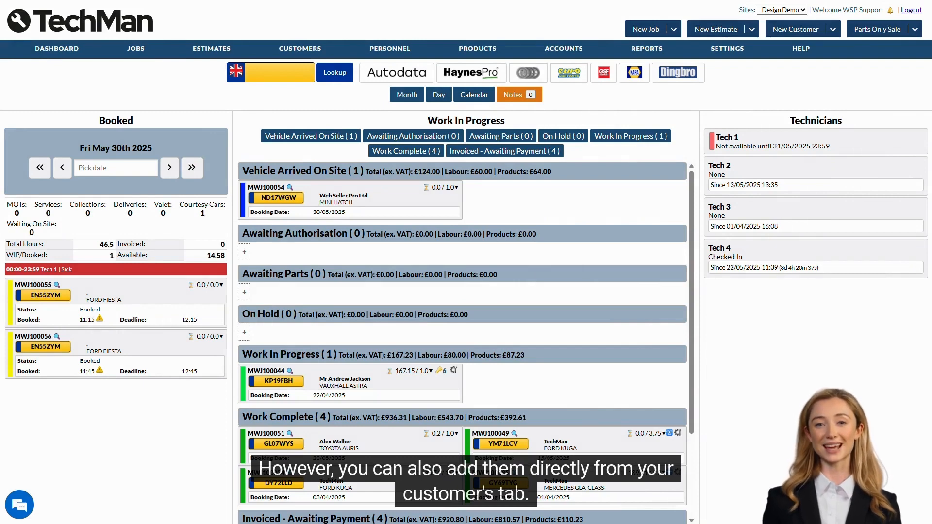
View All Customers, then start a blank New Customer form
mouse_move(321, 48)
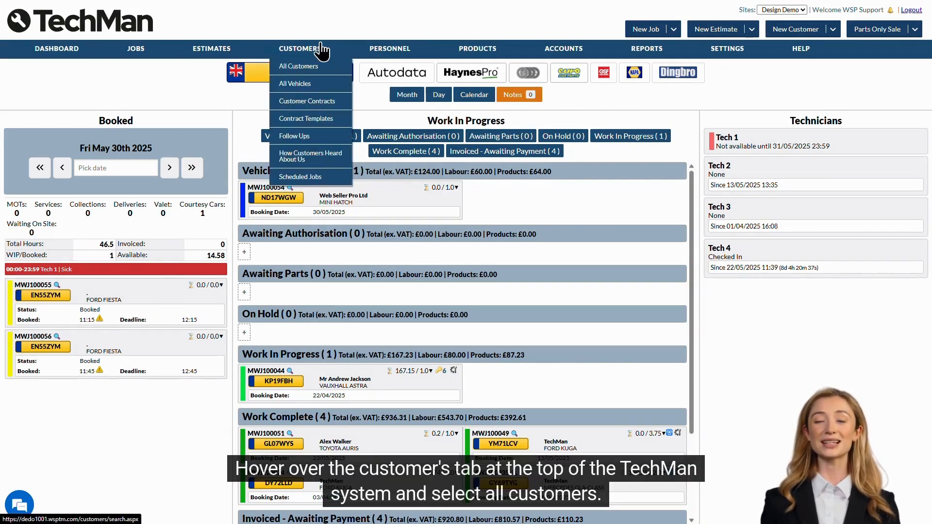
left_click(335, 72)
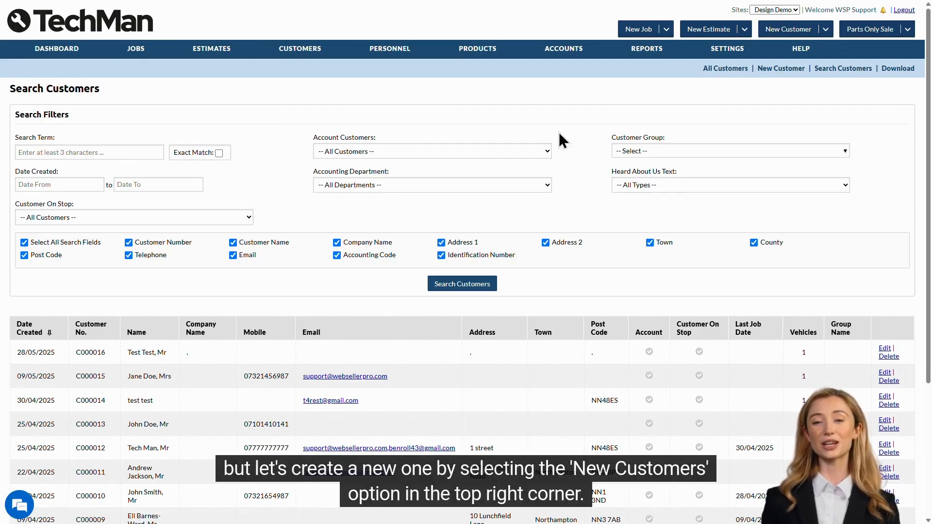
left_click(778, 68)
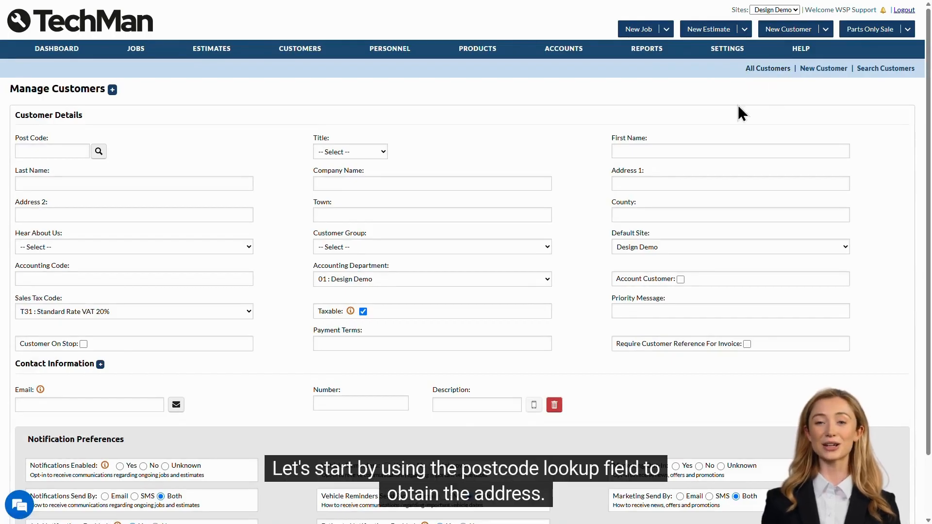
Look up postcode nn48es and fill the address with the Web Seller Pro Ltd entry
left_click(67, 147)
type("nn48es")
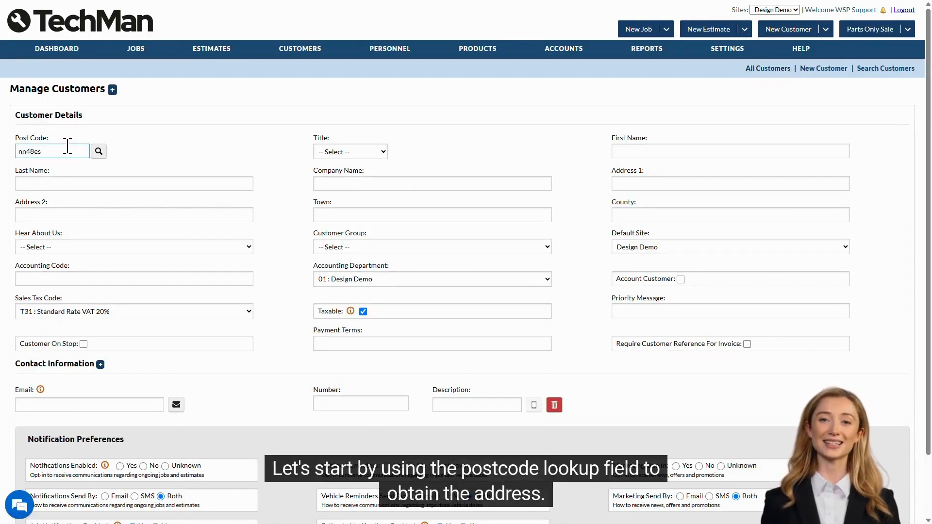
key("Return")
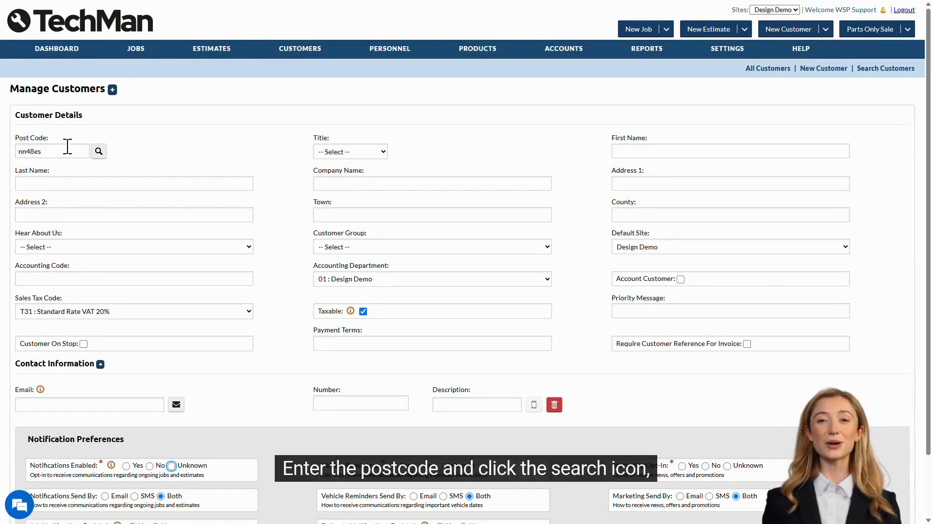
left_click(99, 151)
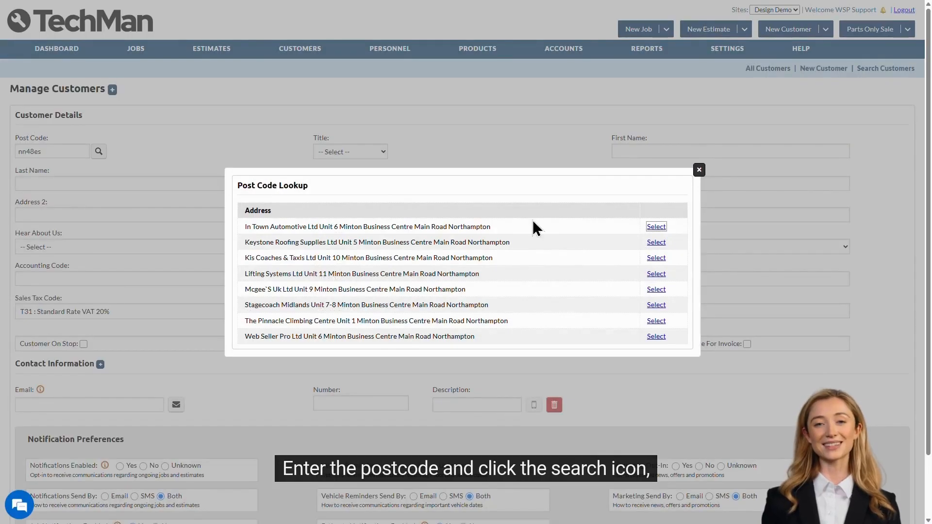
left_click(656, 337)
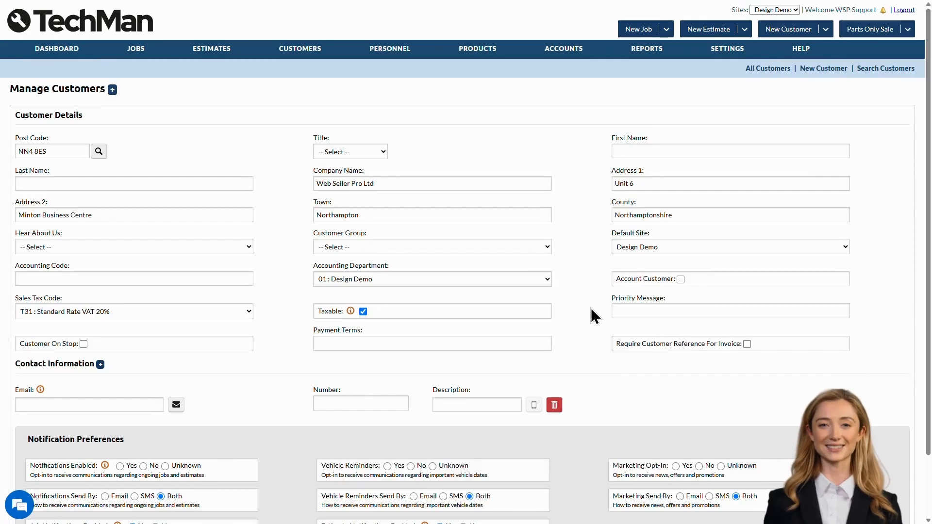
Set title Mr, enter the customer's first and last name, and choose Internet Search as referral
left_click(351, 154)
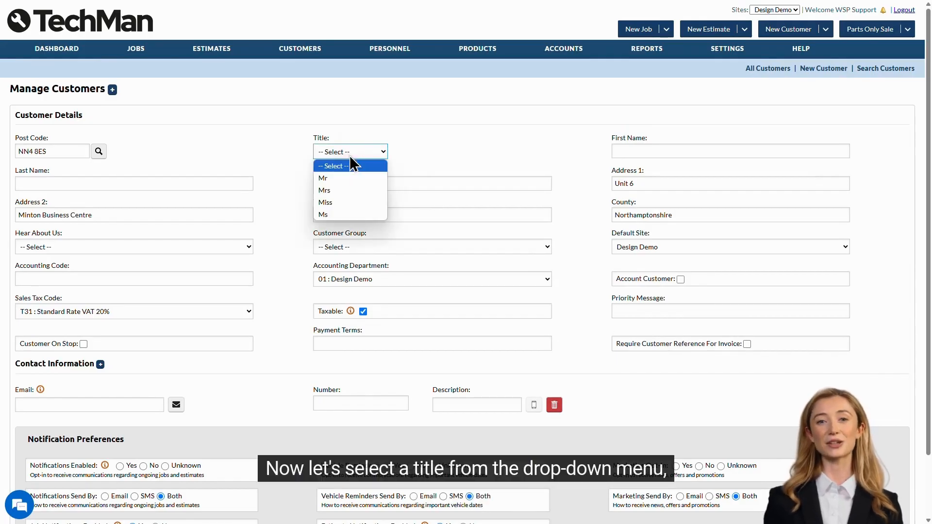
left_click(374, 178)
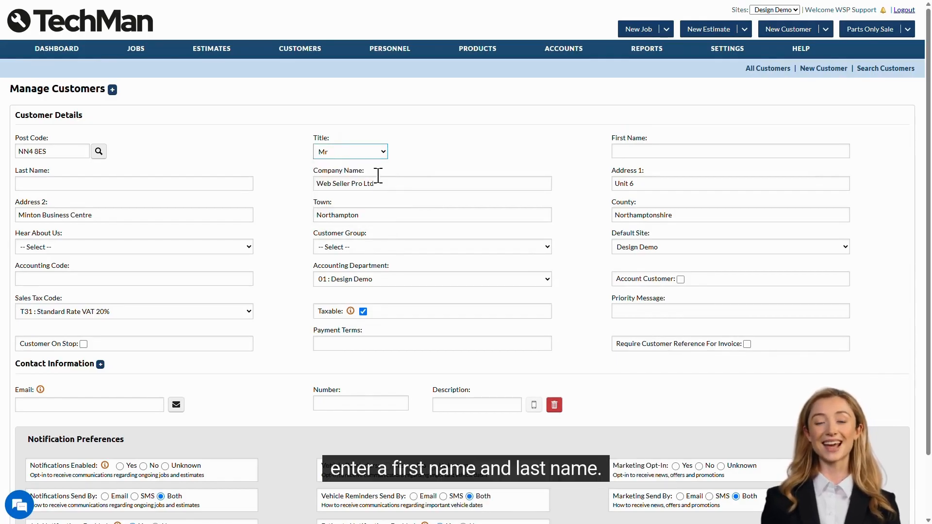
left_click(637, 151)
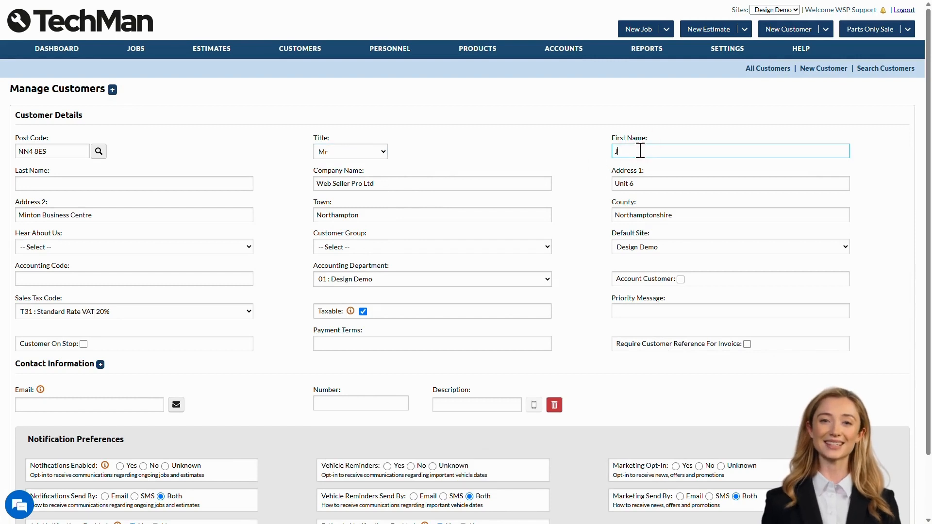
type("Jack")
key("Tab")
type("Black")
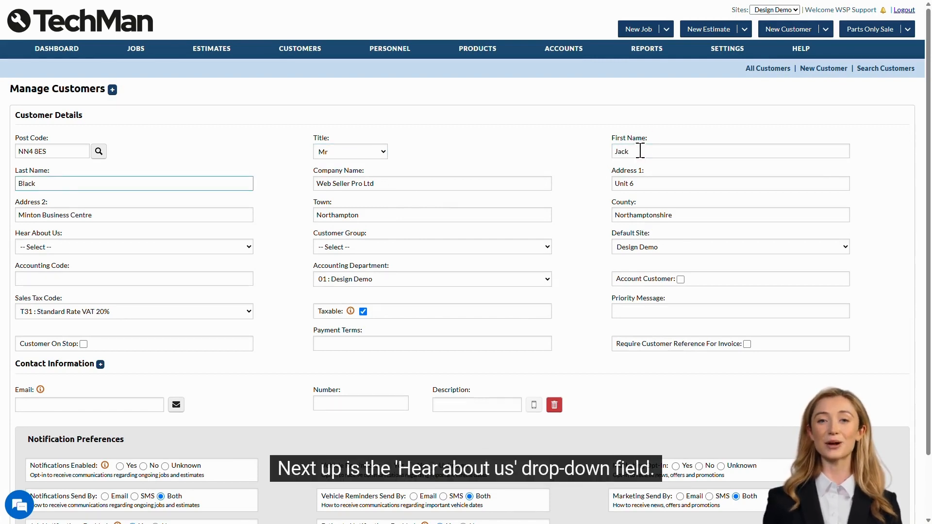
left_click(243, 247)
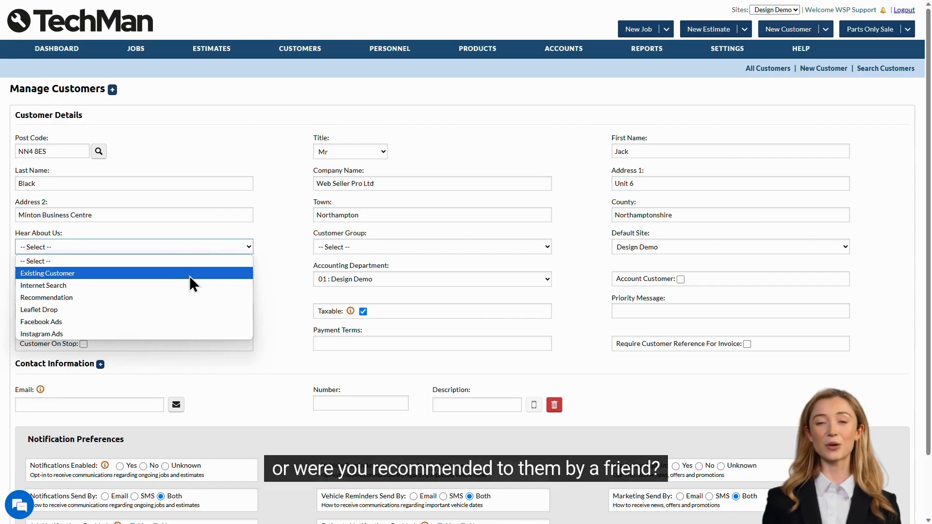
left_click(189, 289)
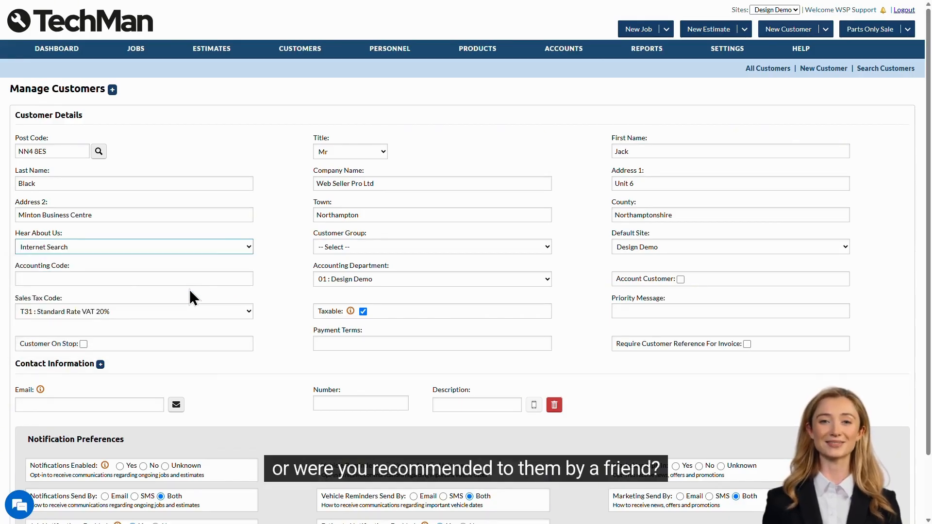
left_click(273, 287)
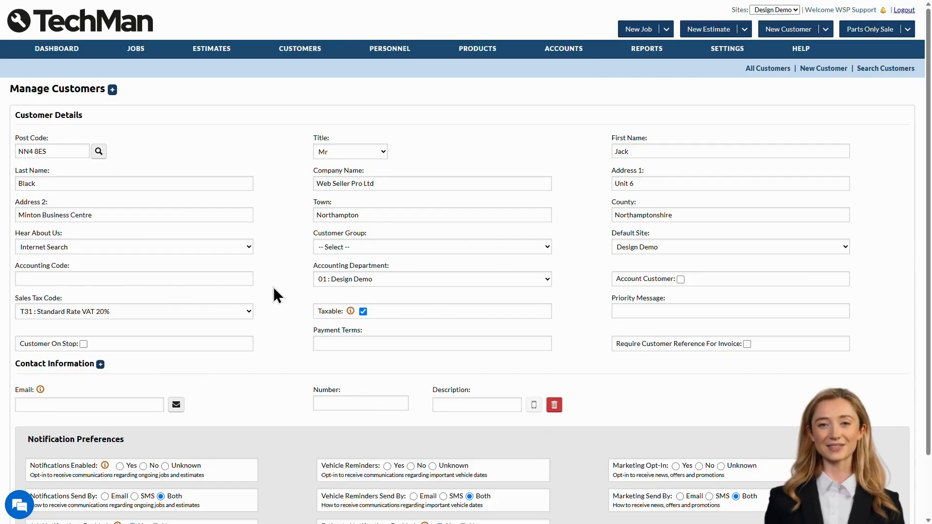
left_click(362, 248)
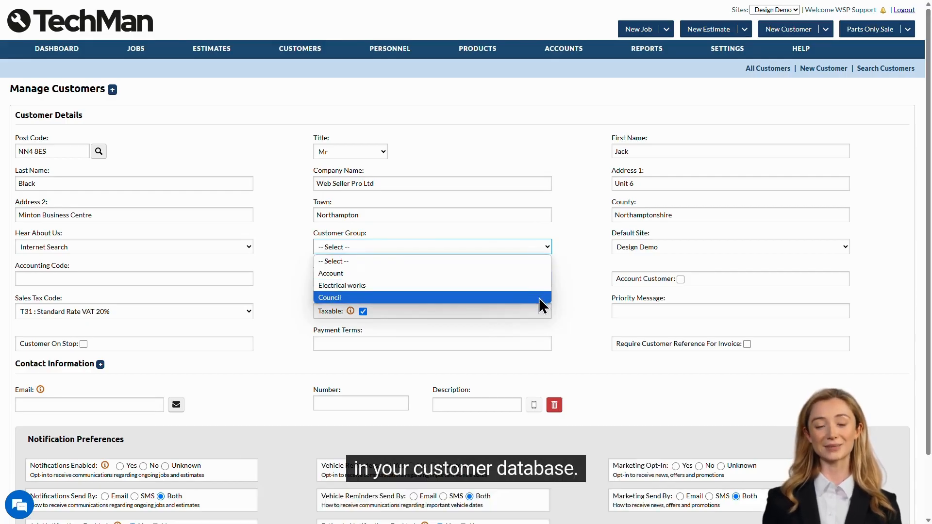
left_click(532, 247)
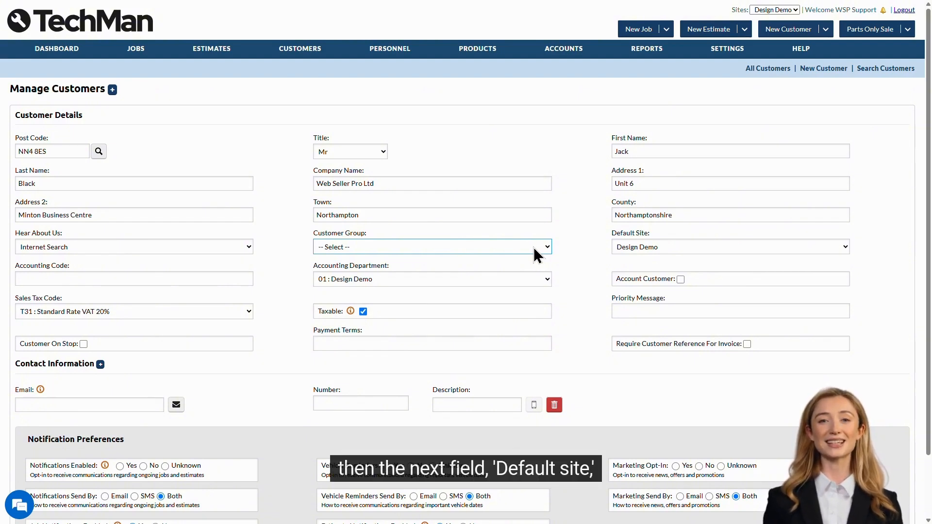
left_click(651, 247)
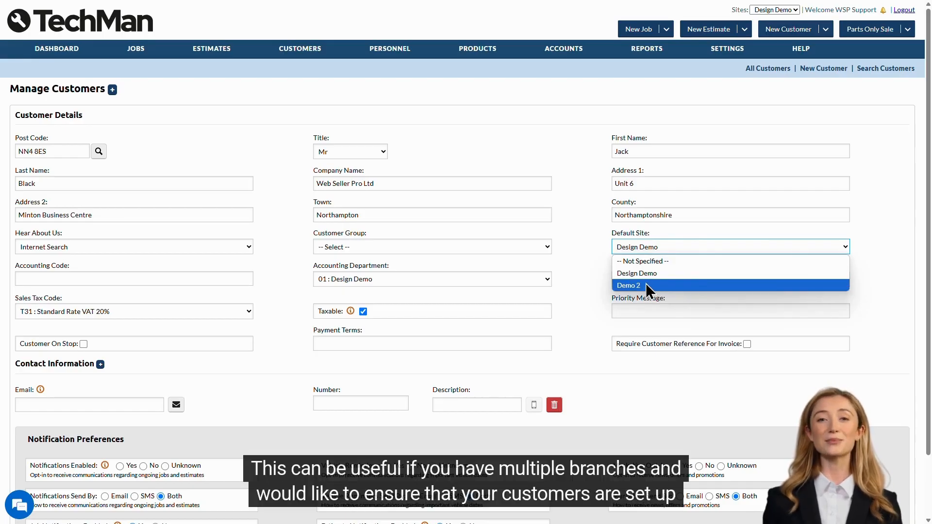
left_click(647, 252)
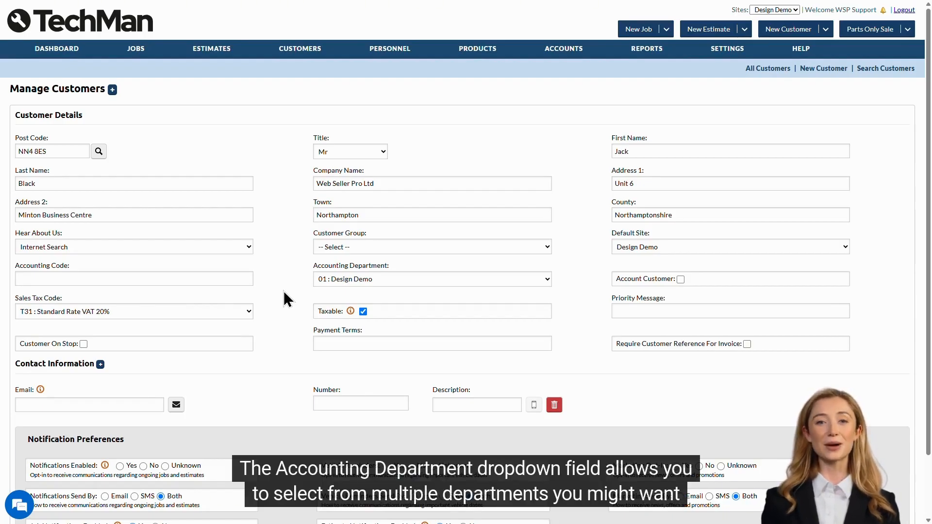
left_click(462, 280)
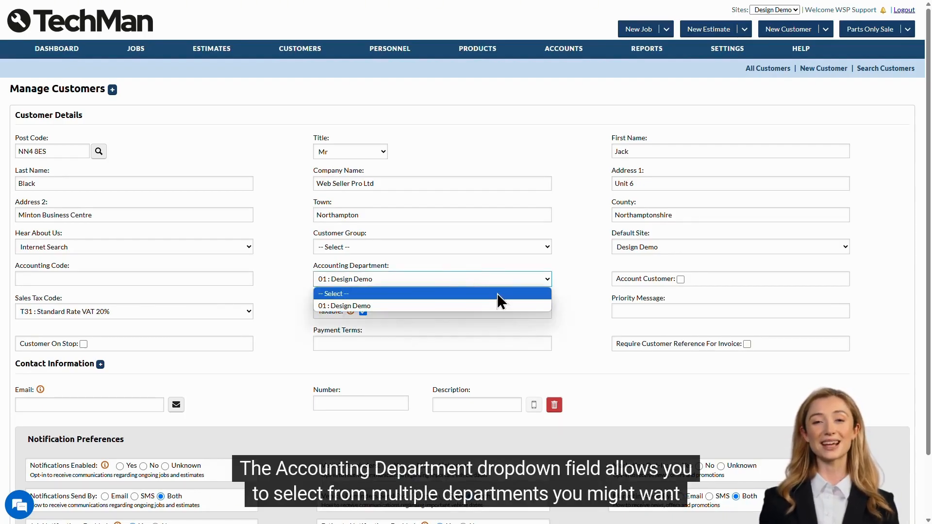
left_click(547, 305)
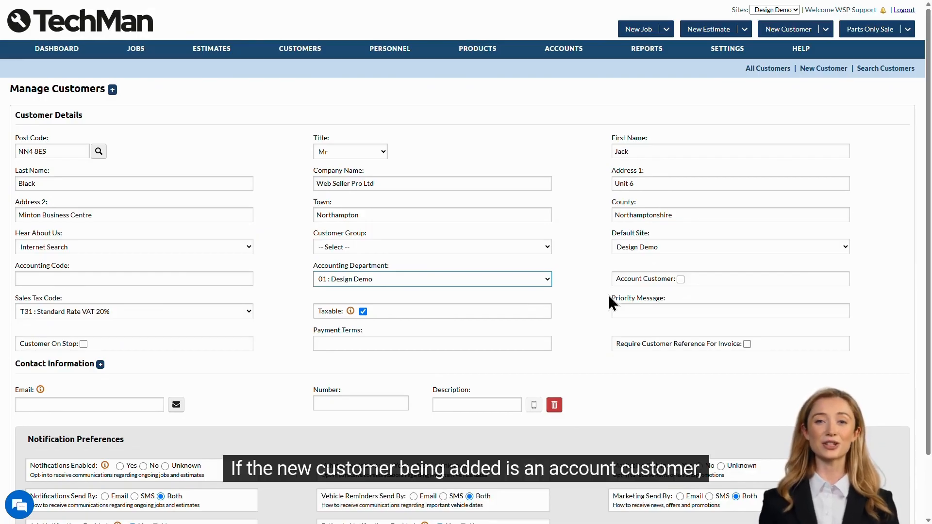
left_click(681, 281)
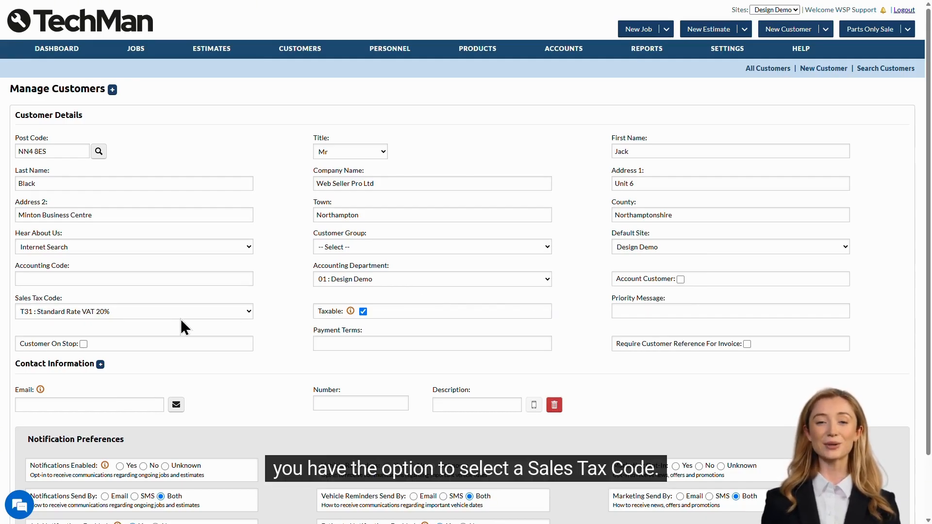
left_click(243, 313)
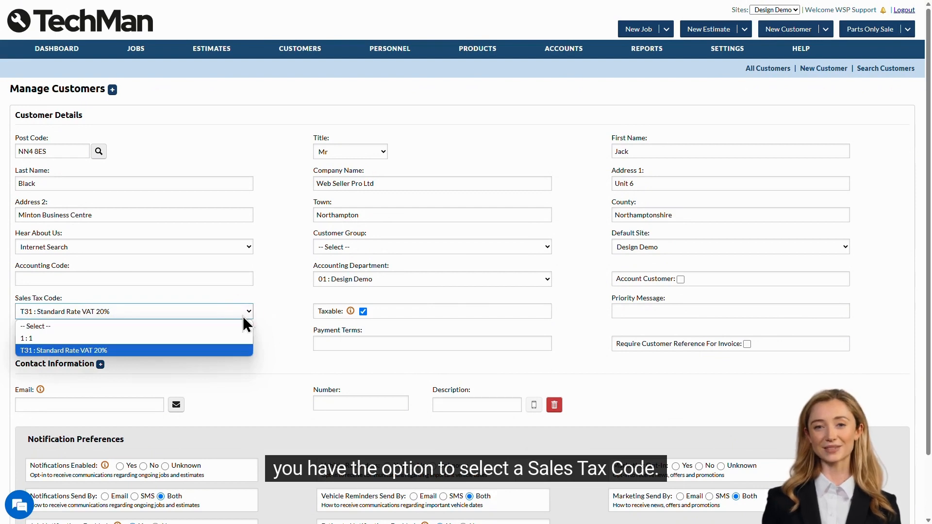
left_click(242, 316)
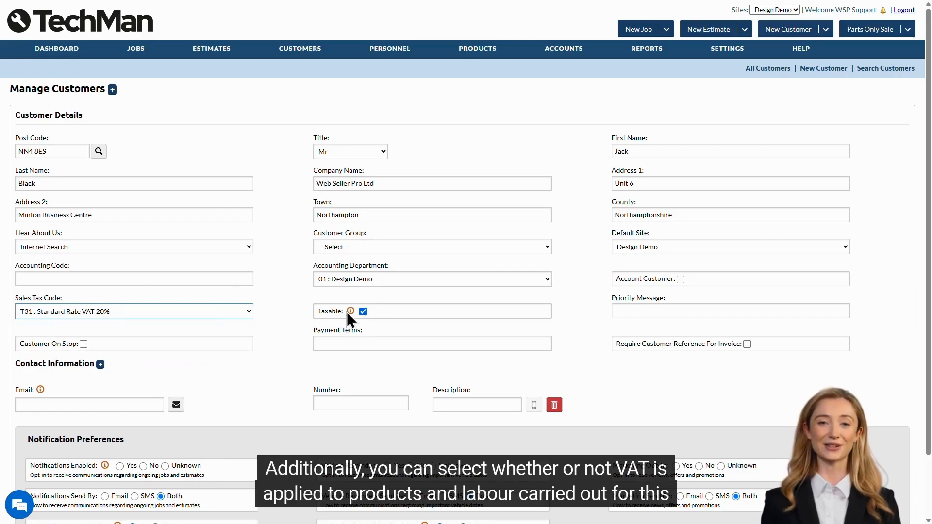
mouse_move(350, 312)
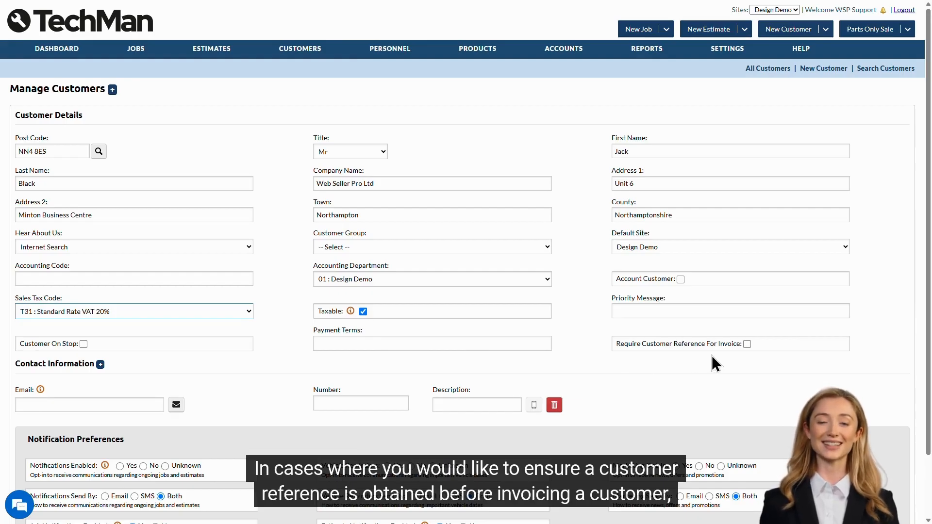
left_click(747, 344)
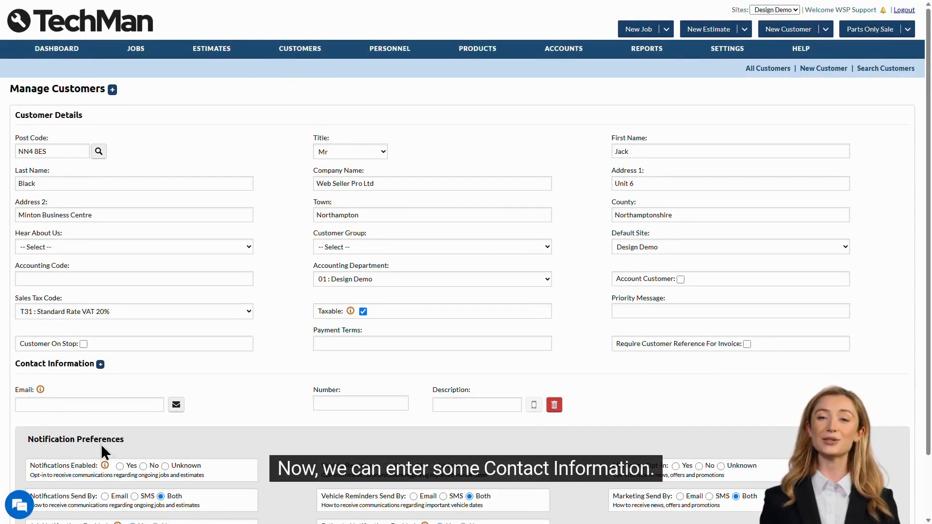
Enter the customer's two e-mail addresses, separated by a semicolon
left_click(59, 406)
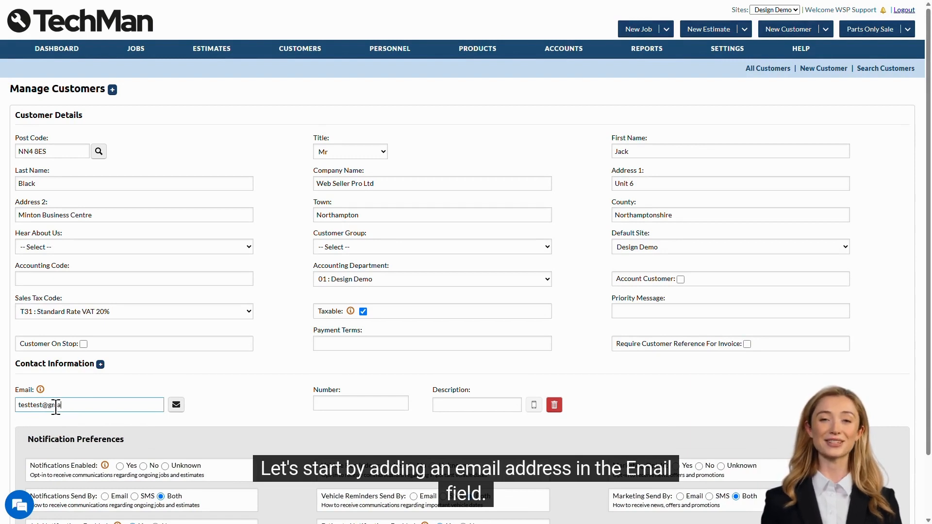
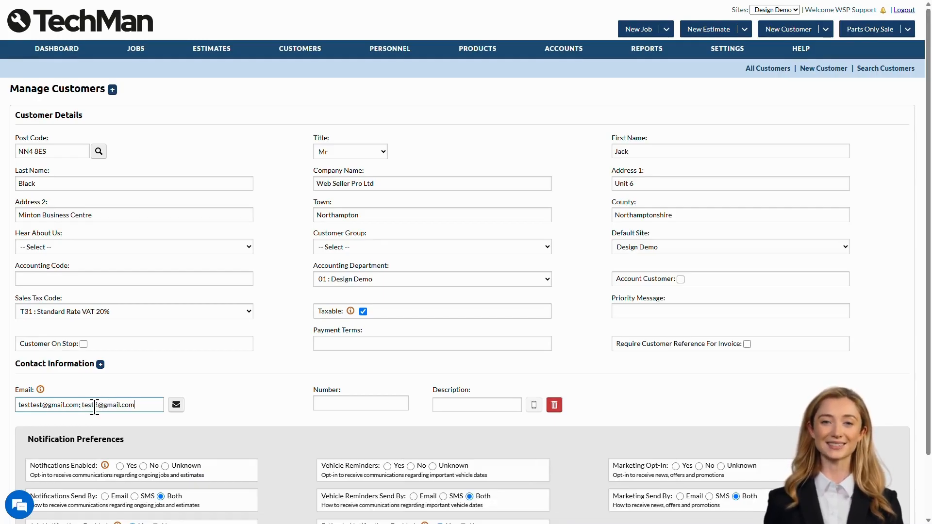
left_click(222, 406)
Add the customer's phone number described as 'mobile' and set Hear About Us to Internet Search
key("Tab")
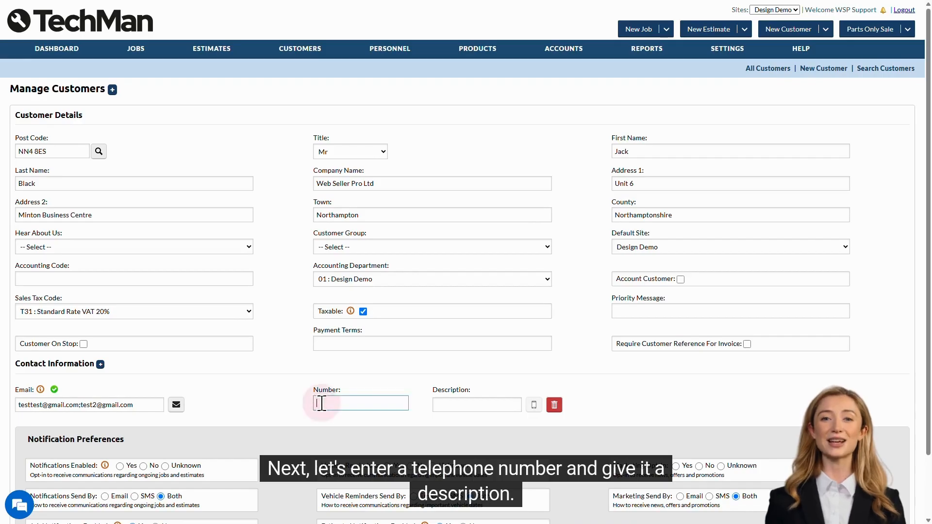
type("1234567896")
key("Tab")
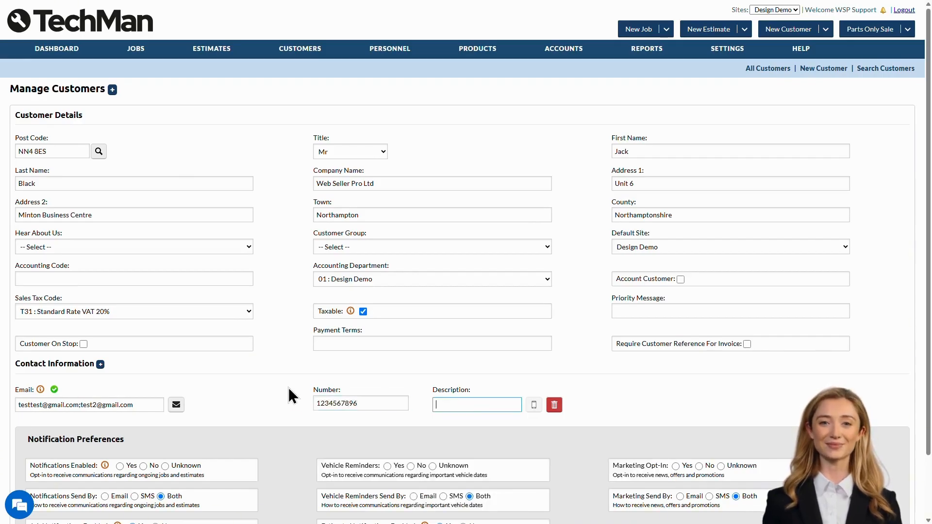
type("mobile")
left_click(289, 387)
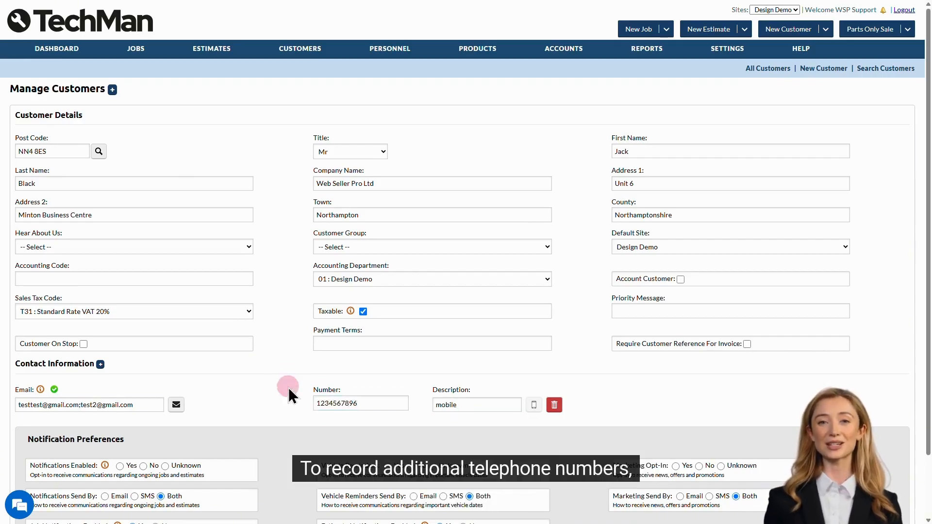
left_click(100, 364)
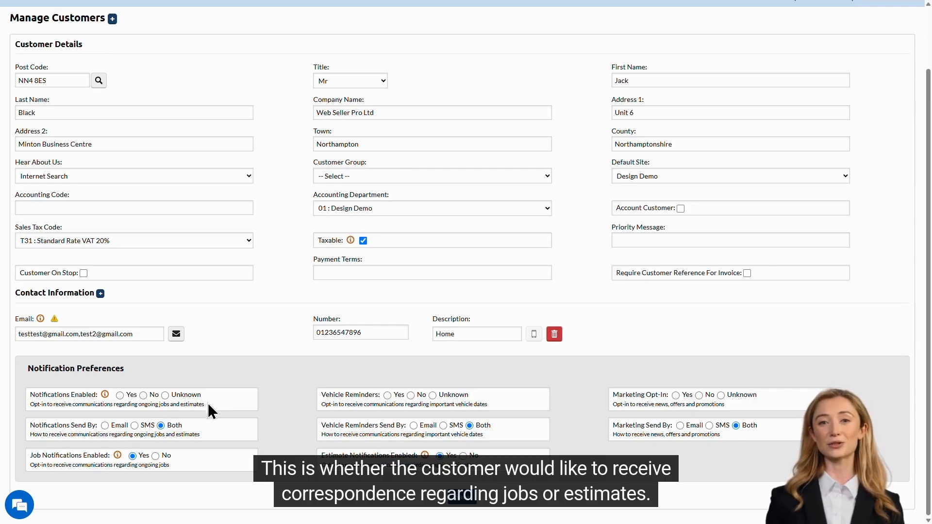
Set Notifications Enabled and Vehicle Reminders to Yes, then save the customer record
left_click(121, 396)
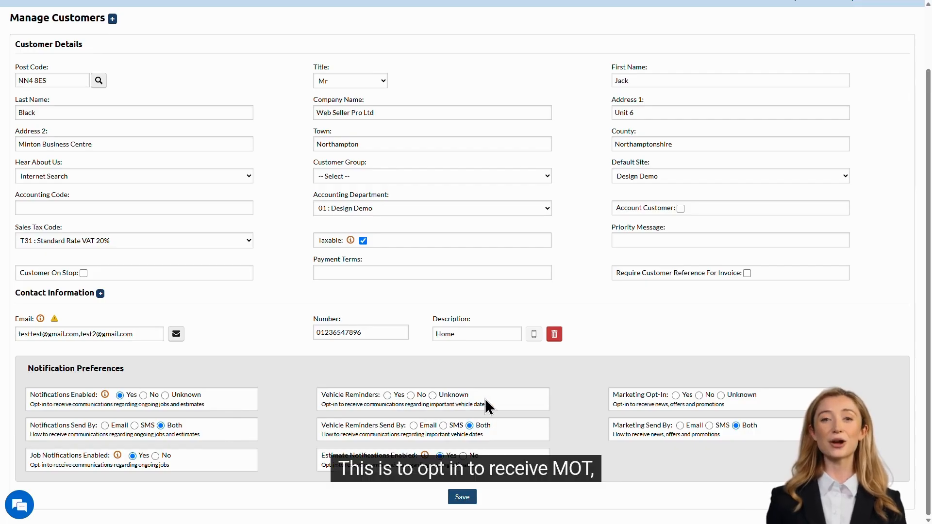
left_click(388, 396)
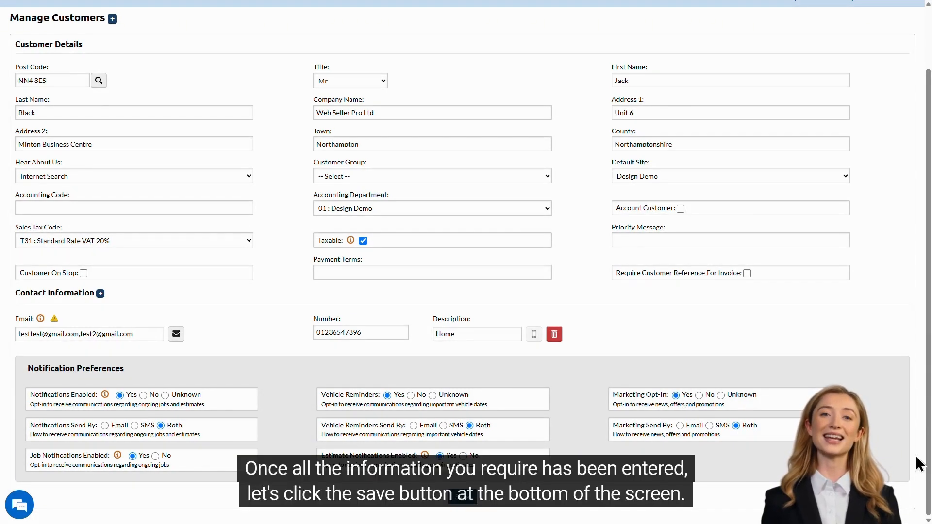
left_click(469, 507)
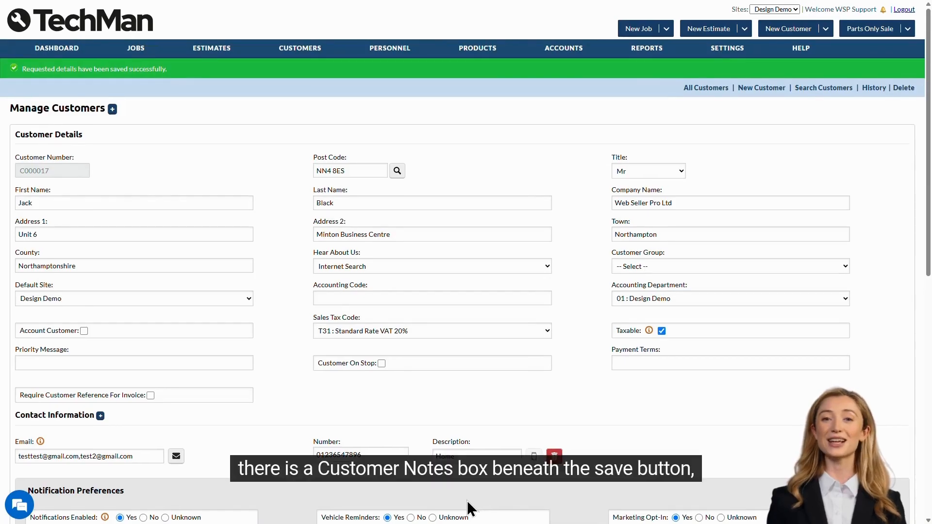
Check the Follow Up Date calendar under Customer Notes, then expand Customer Contracts
scroll(467, 500, "down", 8)
scroll(467, 509, "down", 2)
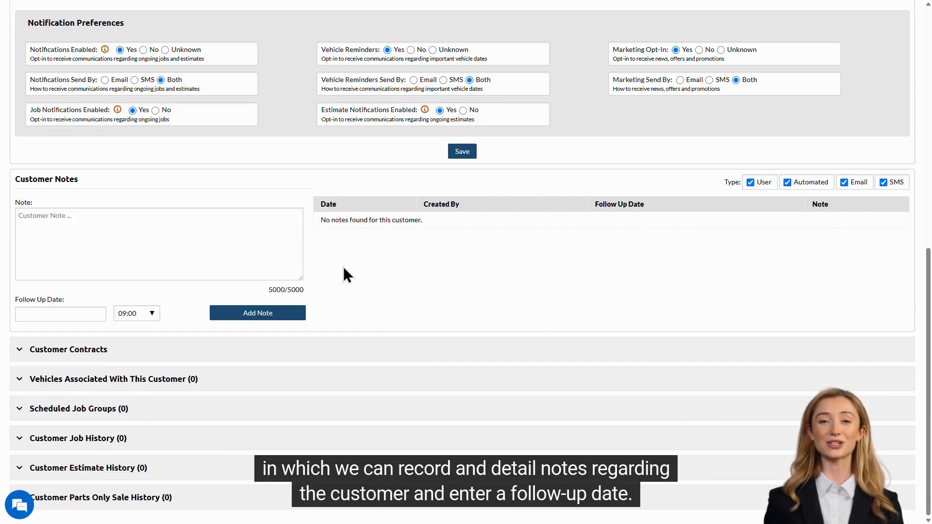
left_click(85, 313)
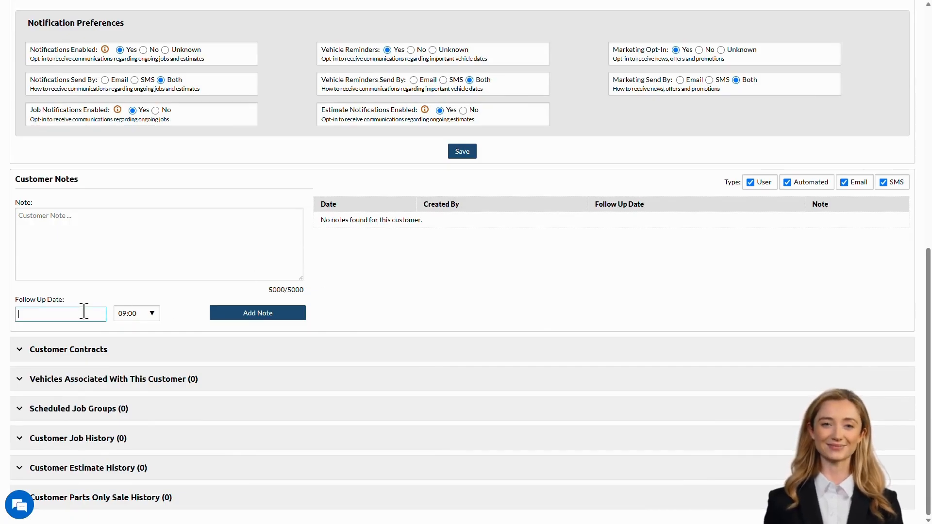
left_click(329, 314)
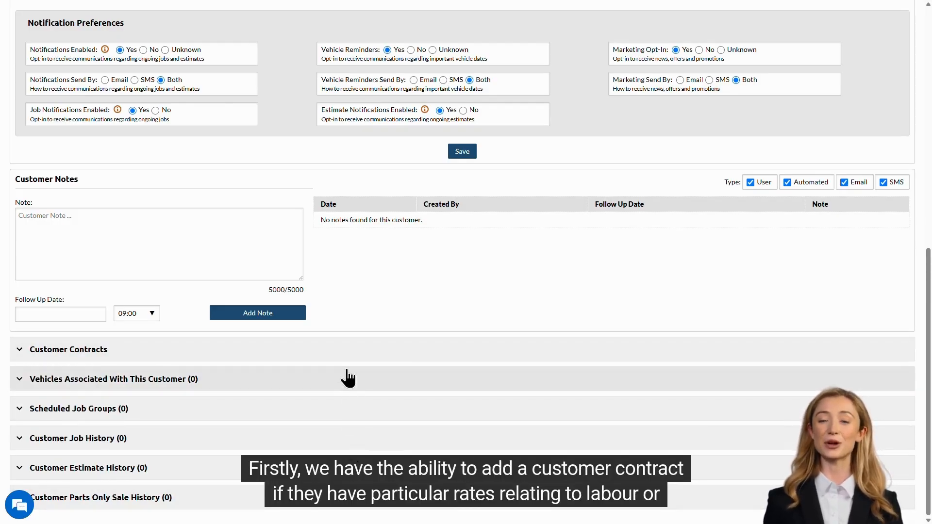
left_click(344, 349)
Add the Staff Discount (Labour) contract template to the customer
scroll(343, 354, "down", 3)
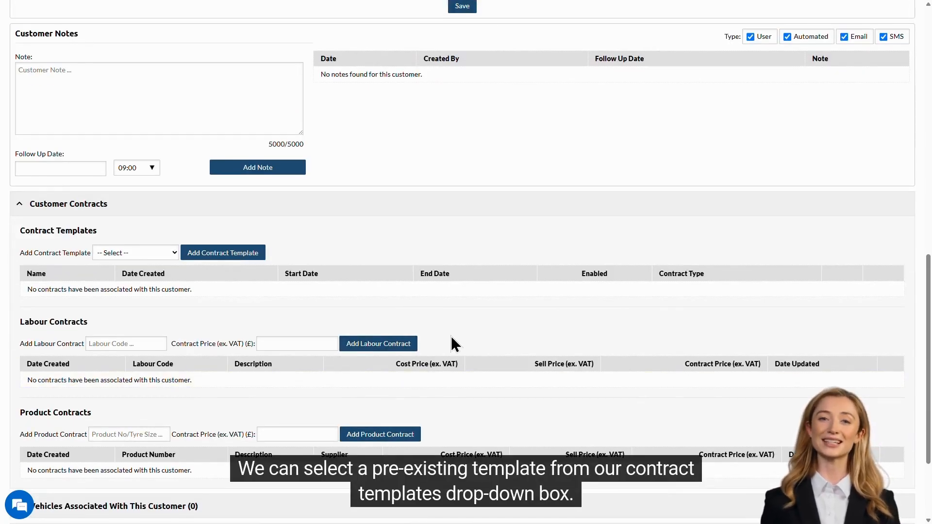
left_click(155, 253)
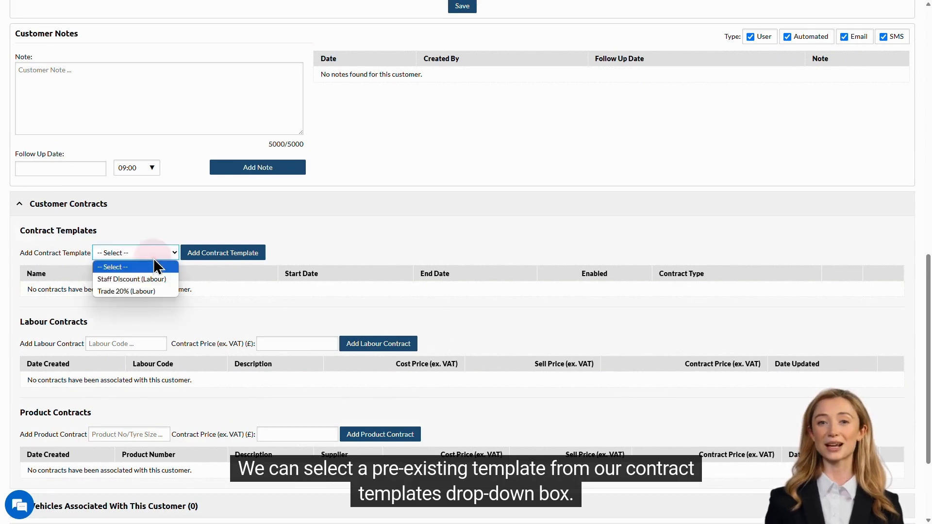
left_click(162, 279)
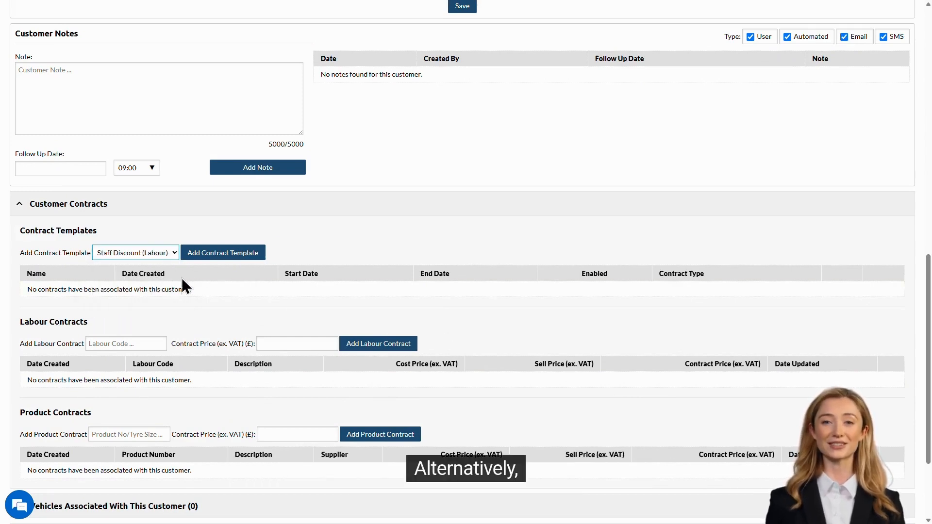
left_click(232, 254)
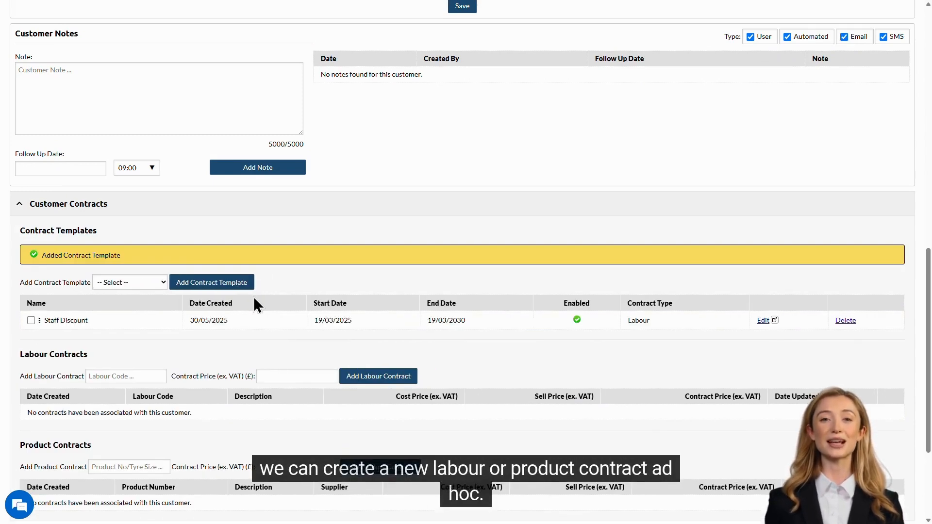
Add a LAB2 labour contract priced at 30.00 and expand the customer's vehicles section
scroll(253, 306, "down", 2)
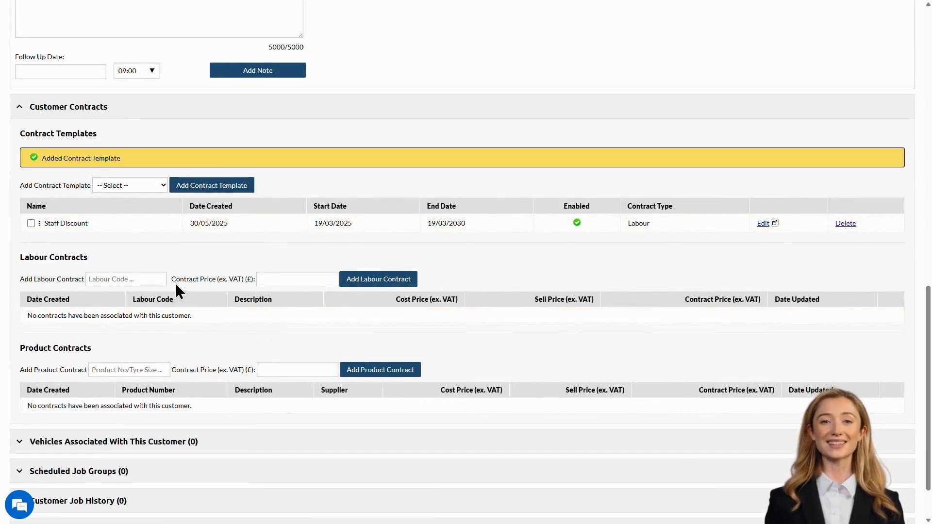
left_click(156, 278)
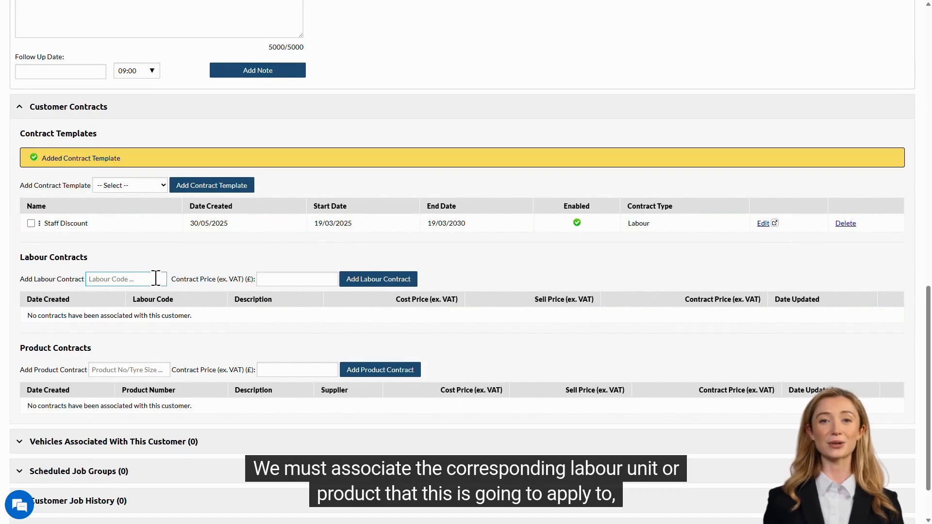
type("lab")
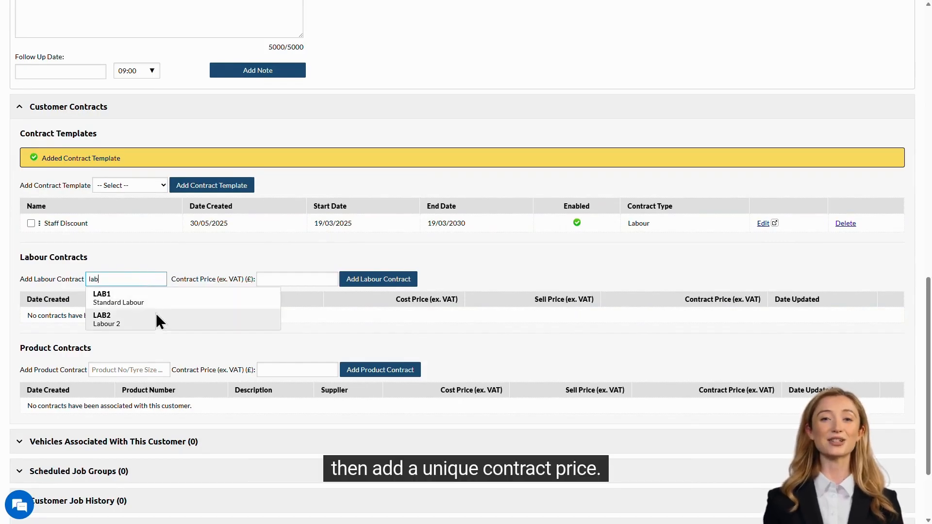
left_click(156, 318)
left_click(287, 279)
type("3")
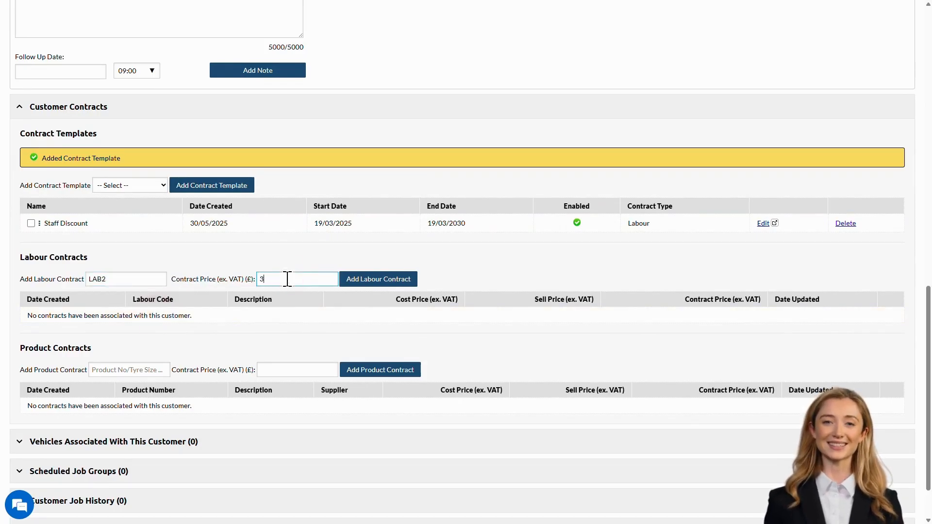
type("0")
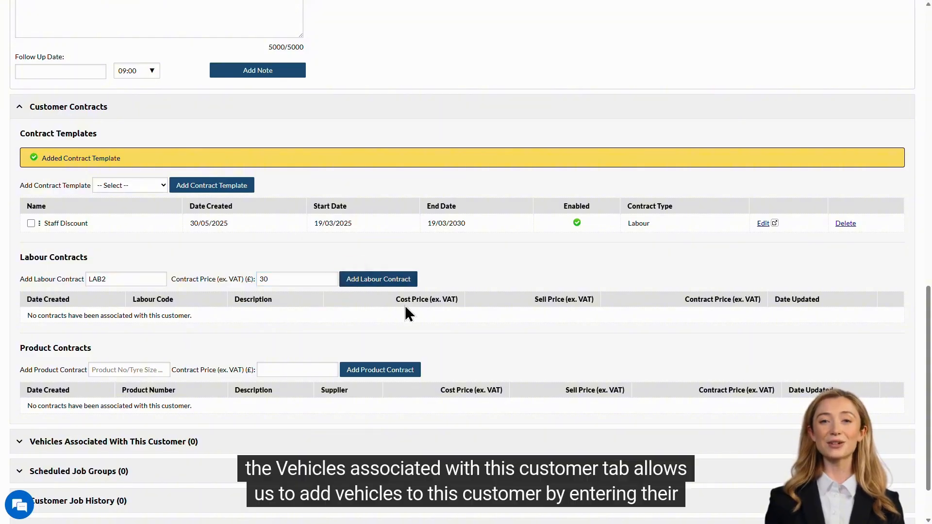
scroll(472, 320, "down", 3)
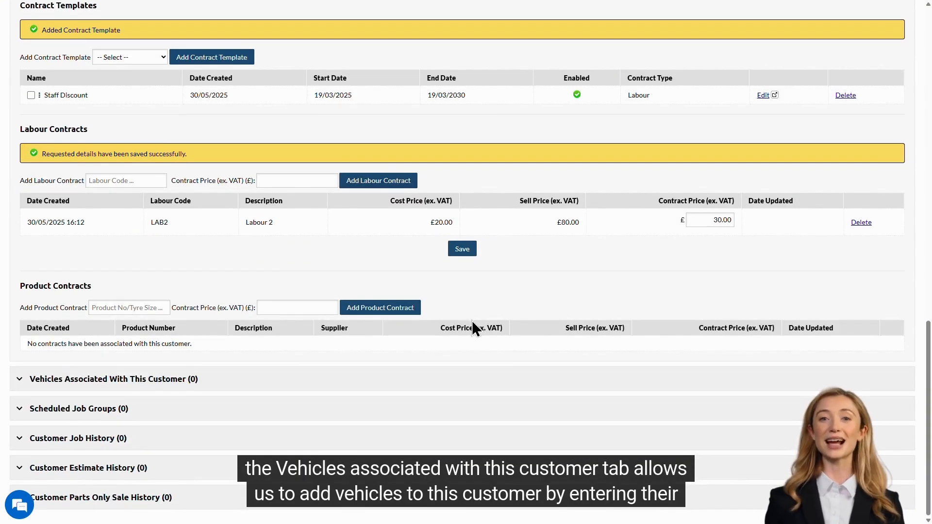
left_click(473, 379)
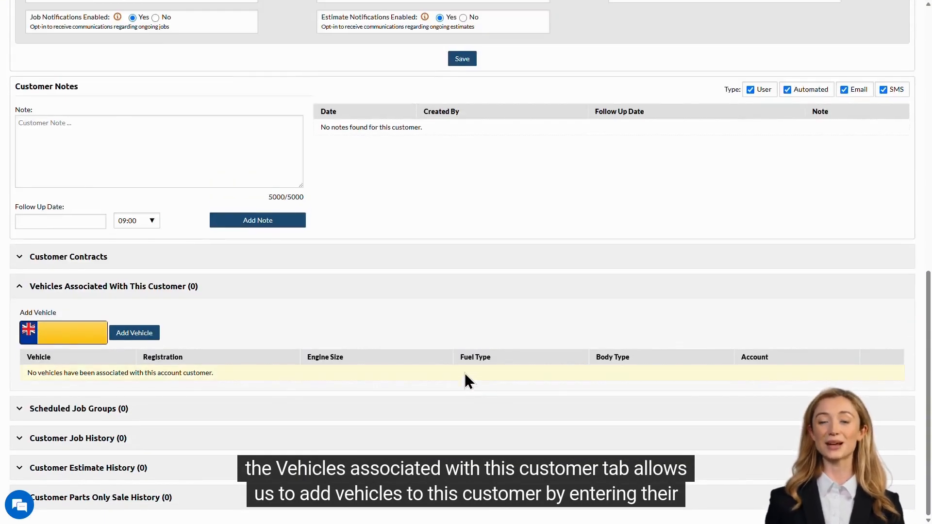
left_click(74, 333)
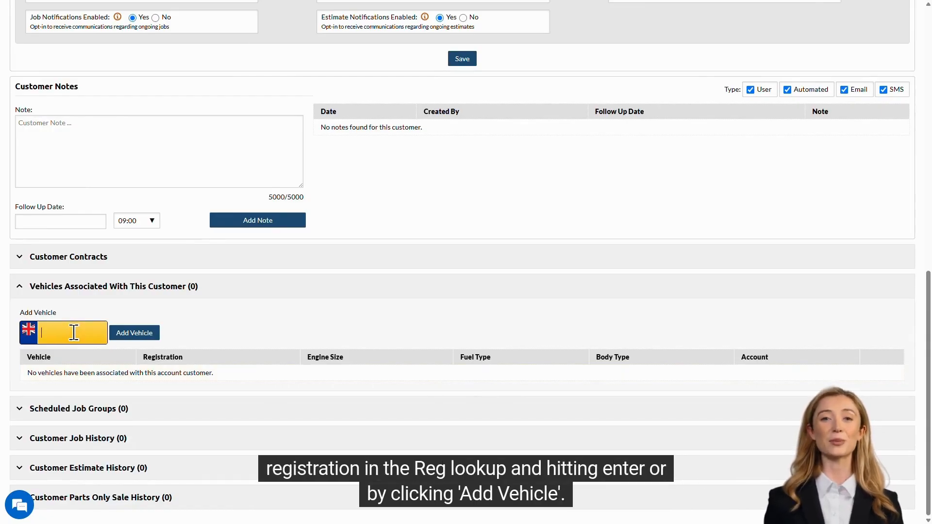
type("L574")
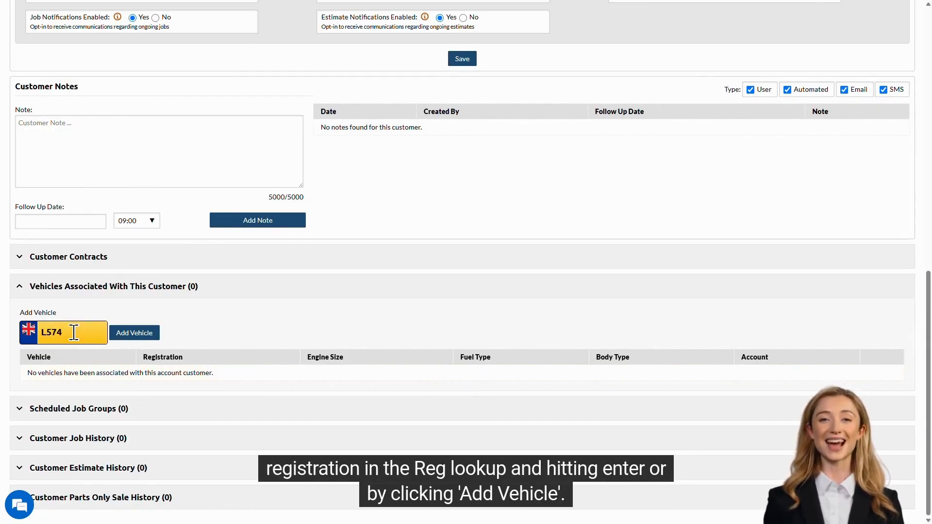
type("CFR")
key("Return")
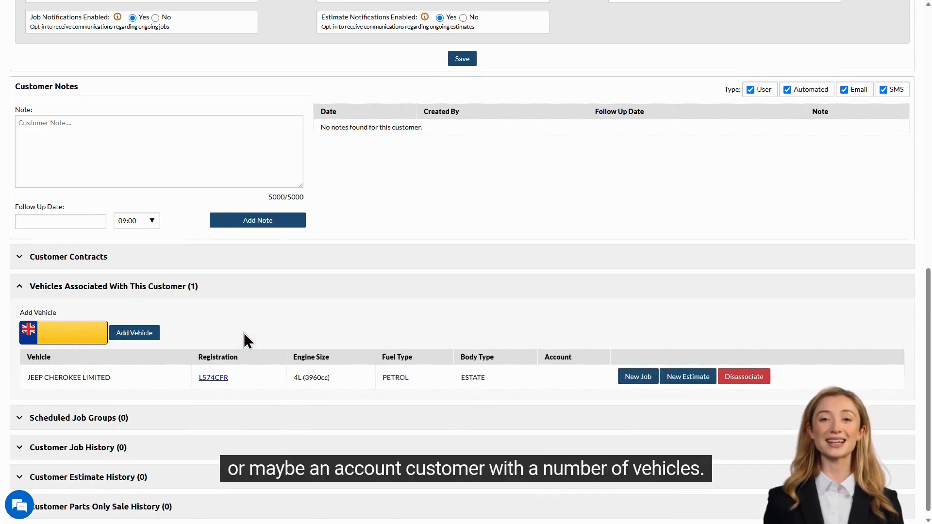
scroll(244, 334, "down", 1)
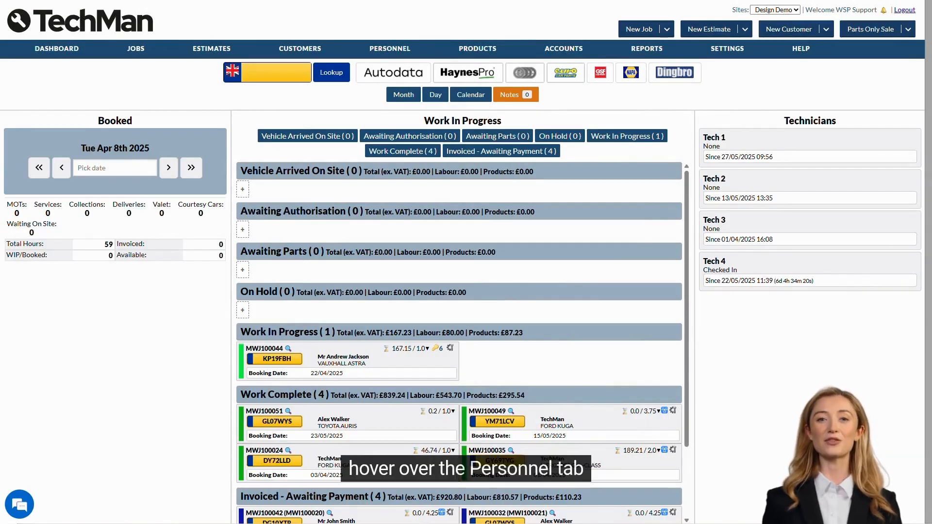
Go to All Personnel and start a new technician's Personnel Details form
mouse_move(408, 52)
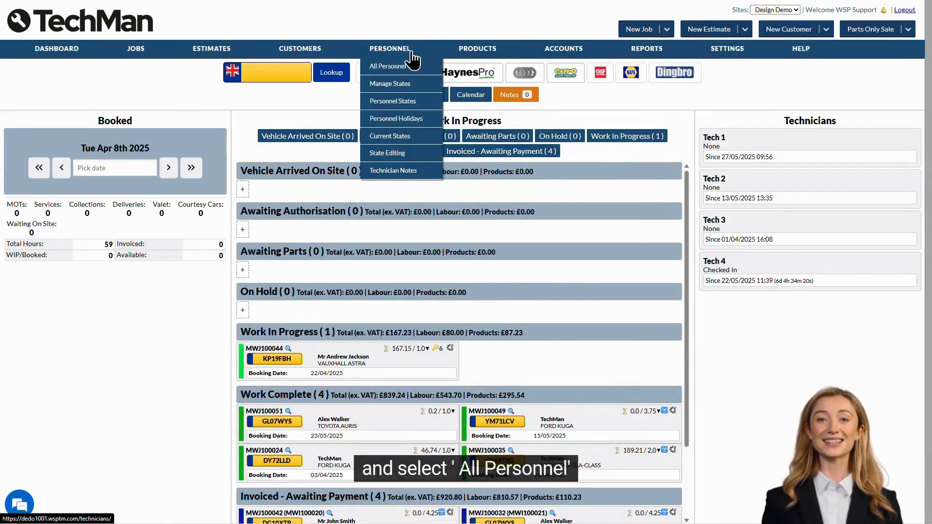
left_click(421, 68)
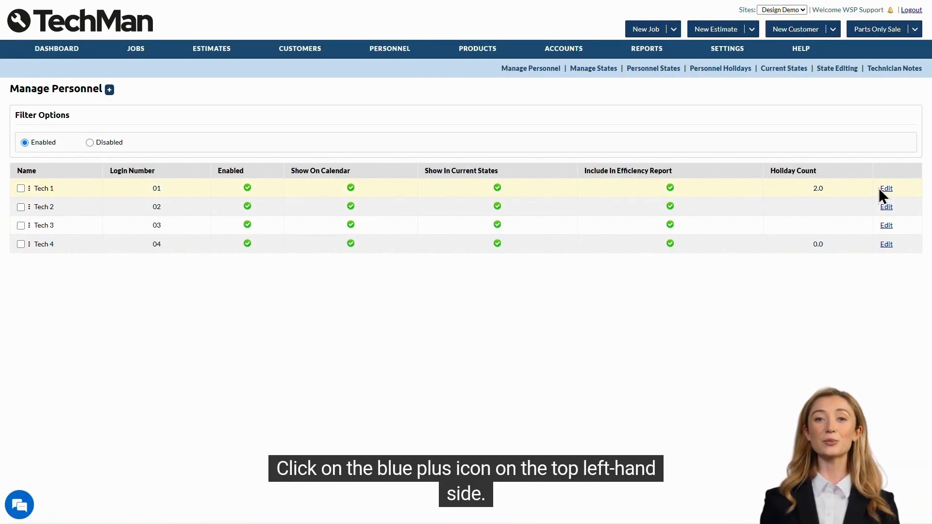
left_click(111, 89)
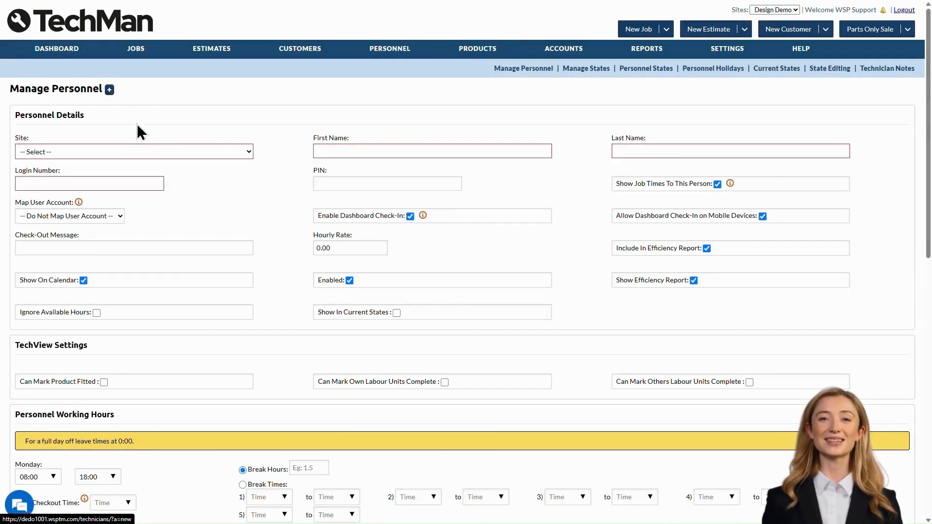
Give the technician site Design Demo, name Tech 5, login number 05 and hourly rate 60
left_click(153, 152)
left_click(159, 190)
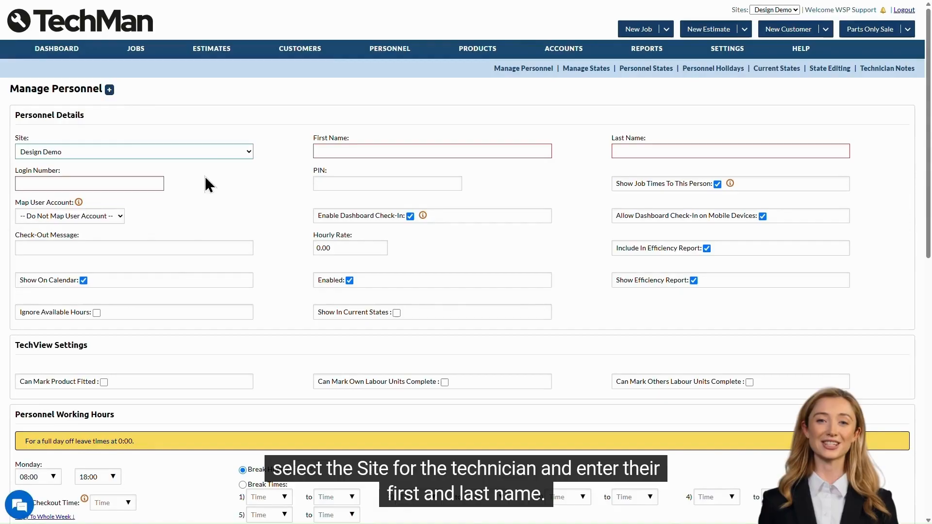
left_click(343, 151)
type("Tech")
key("Tab")
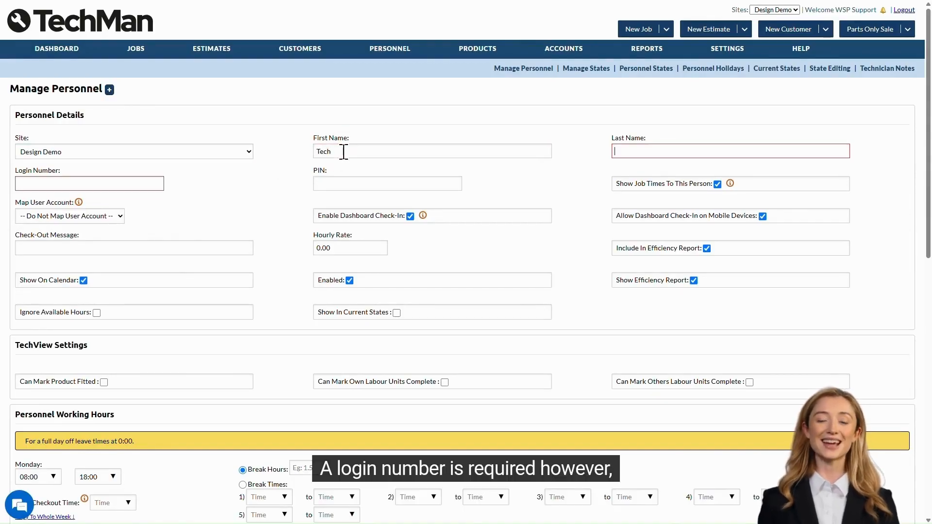
type("5")
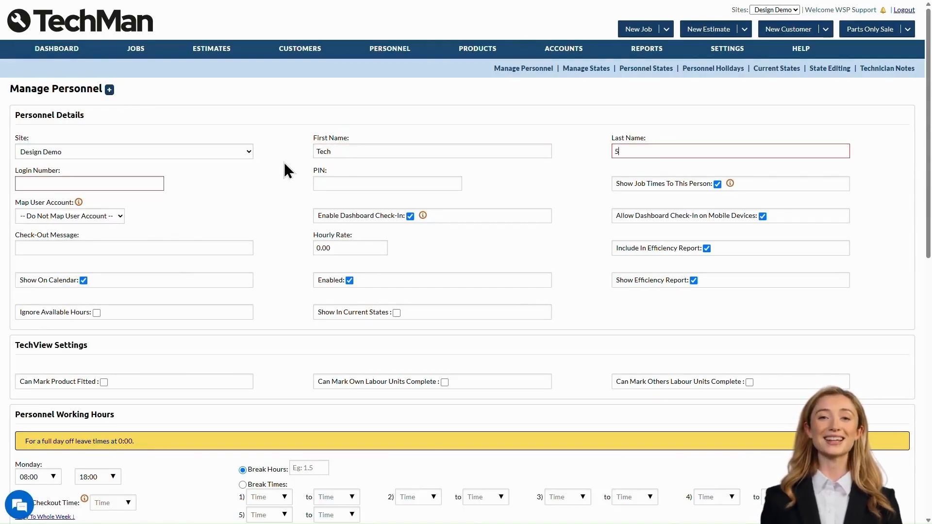
left_click(127, 180)
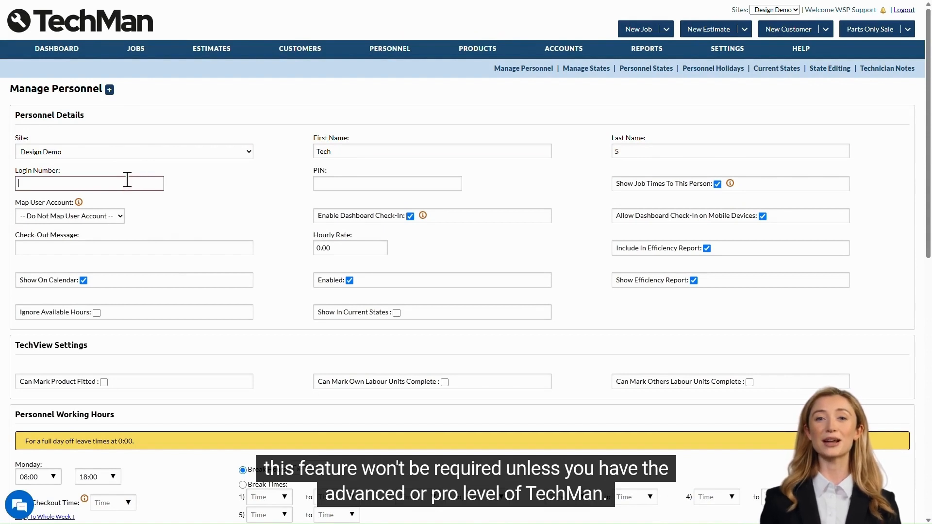
type("05")
left_click(221, 183)
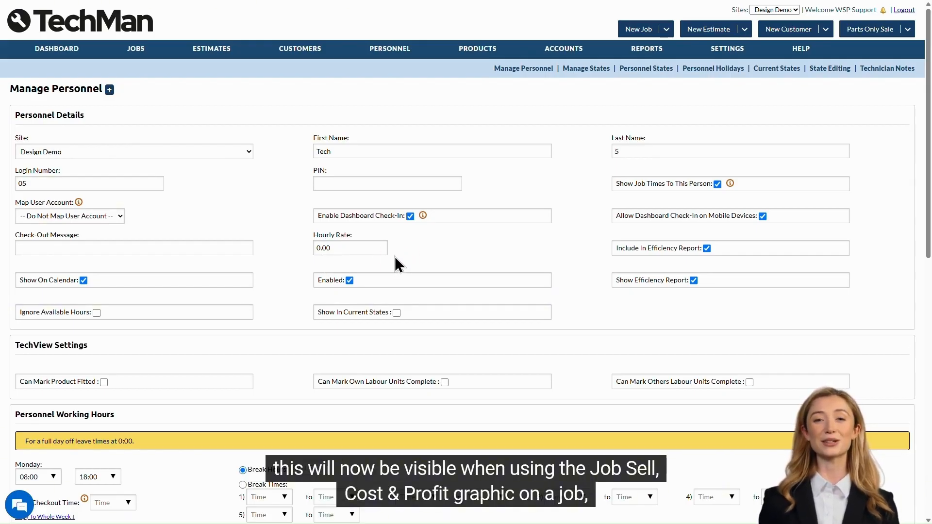
left_click_drag(384, 248, 291, 248)
type("6")
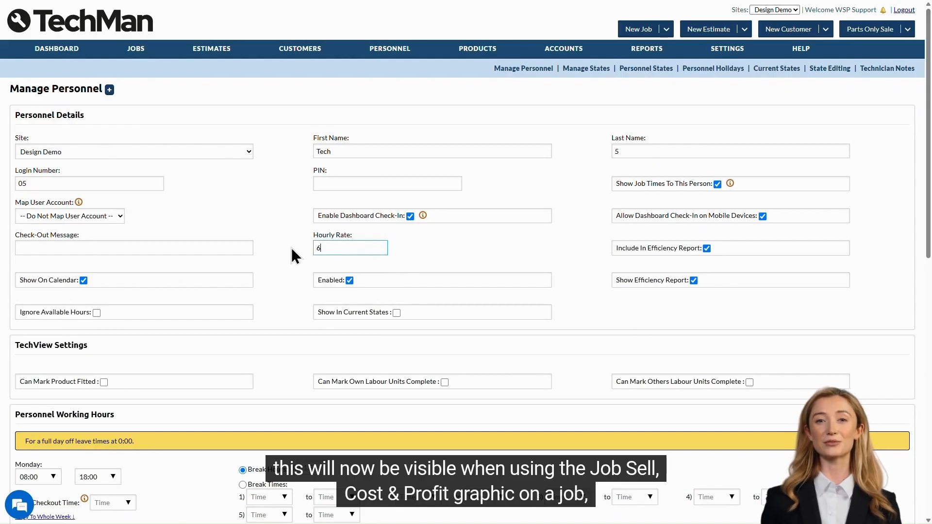
type("0")
left_click(404, 252)
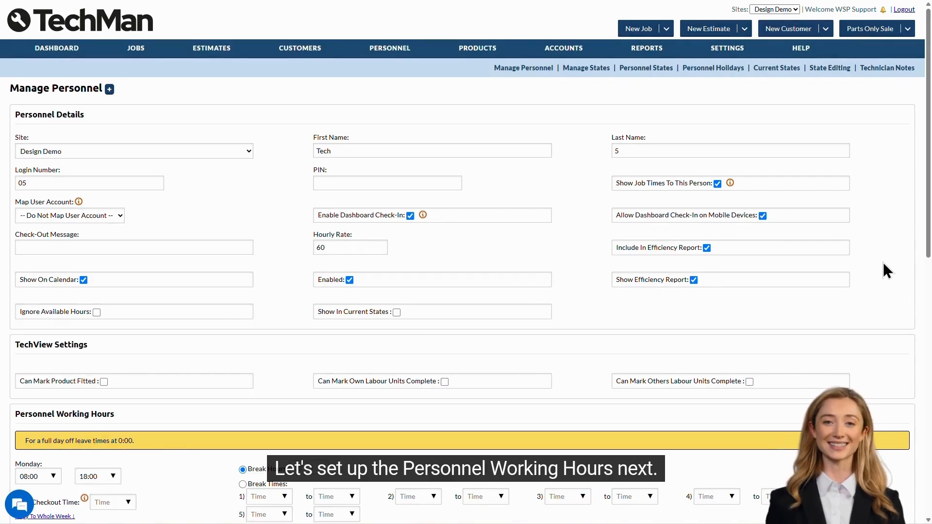
Set Monday's first break to 14:00, keeping the 18:00 end time, and save the technician
scroll(887, 270, "down", 7)
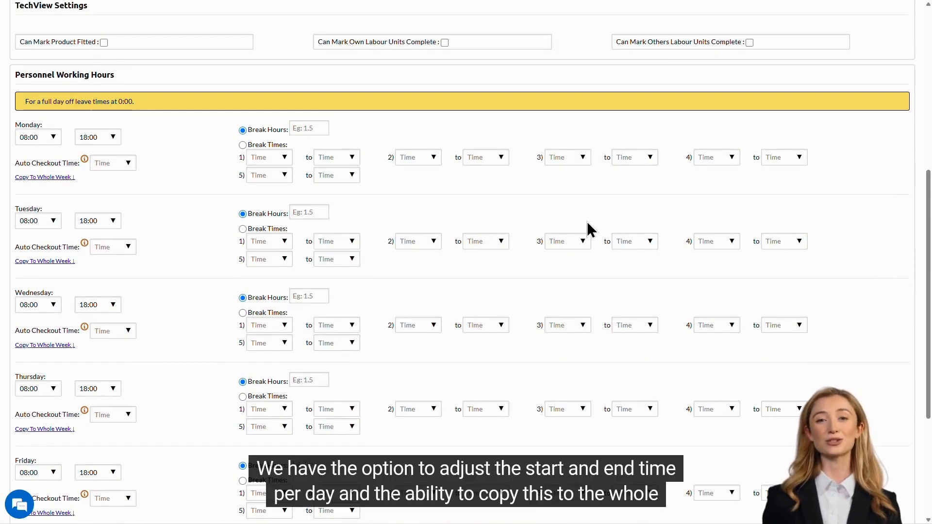
left_click(54, 140)
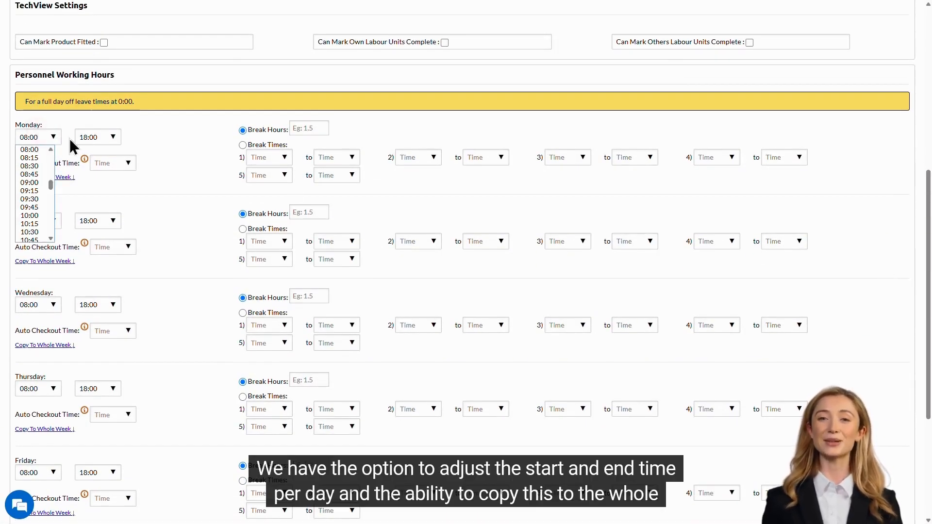
left_click(112, 139)
left_click(152, 135)
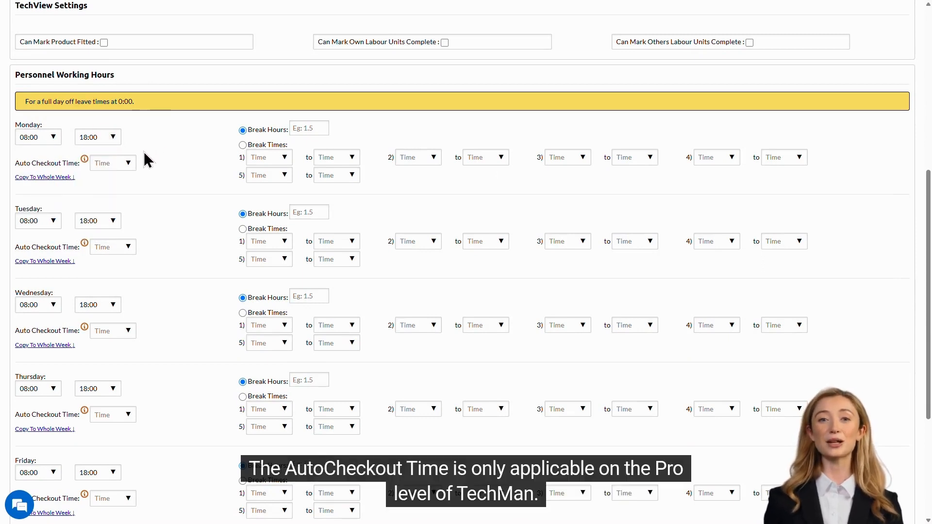
left_click(128, 163)
left_click(166, 167)
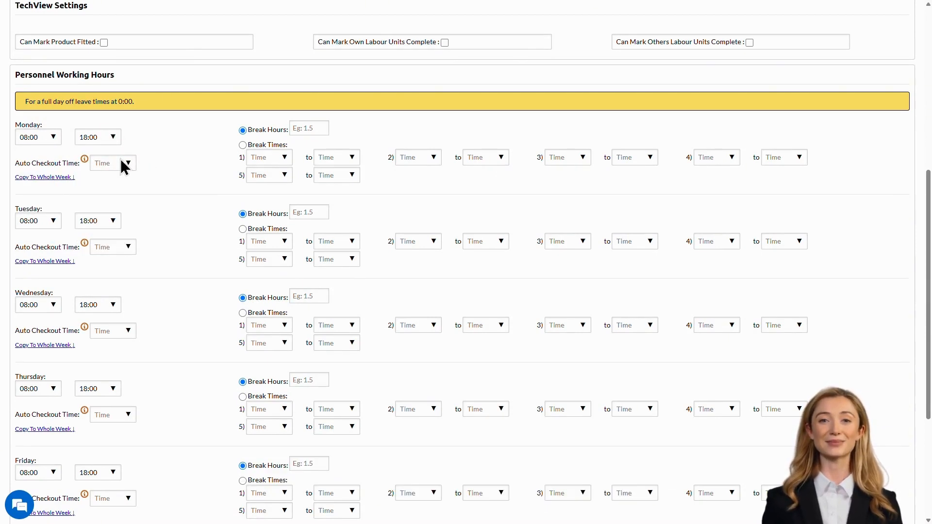
mouse_move(86, 166)
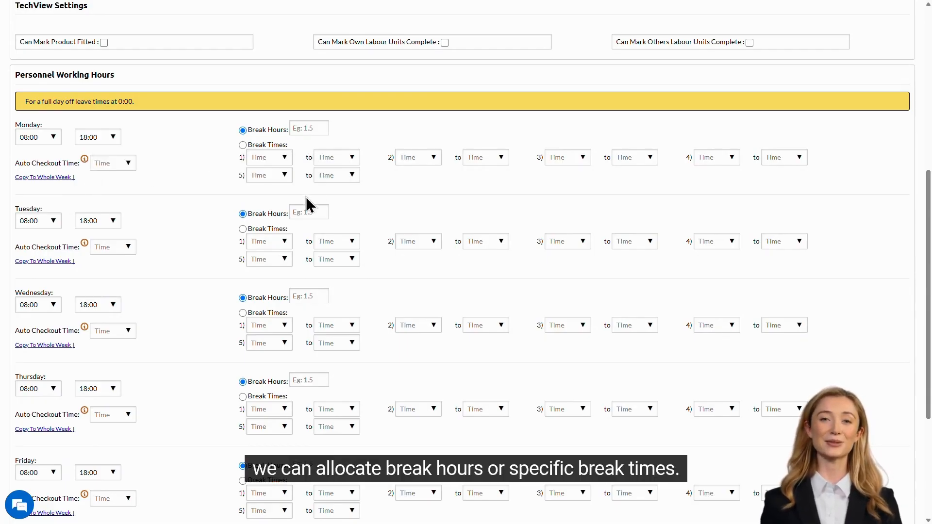
left_click(284, 157)
scroll(265, 228, "down", 15)
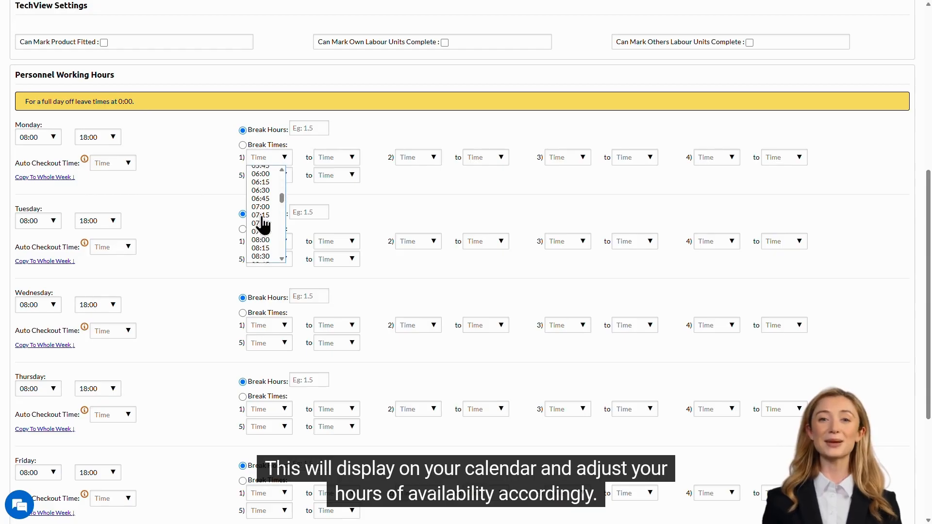
left_click(261, 195)
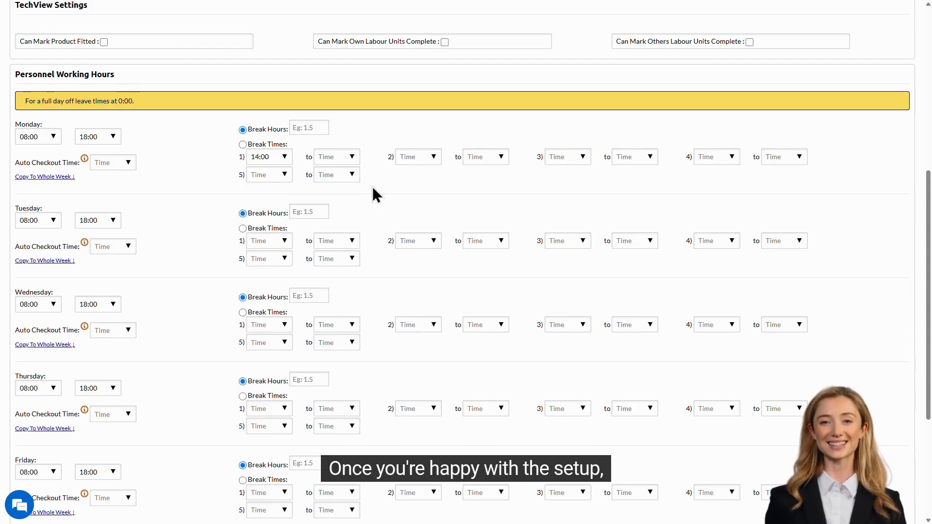
scroll(373, 190, "down", 4)
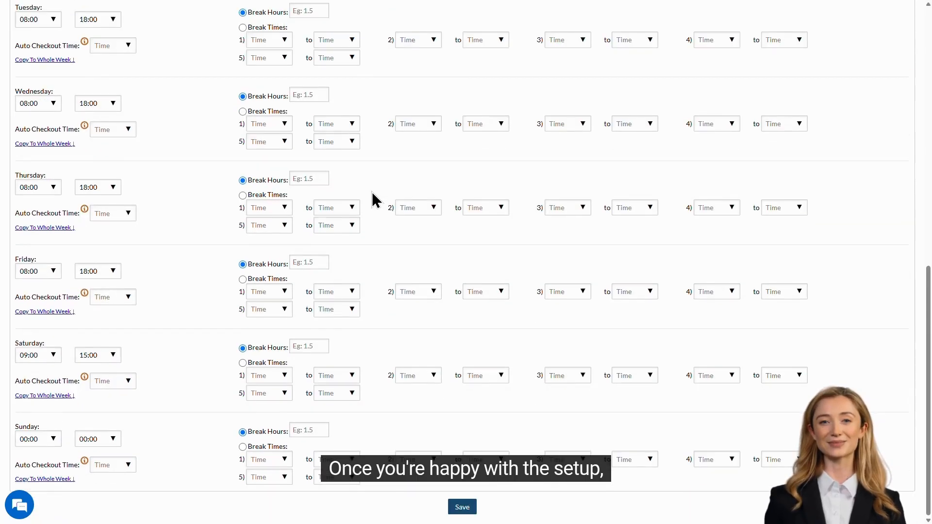
left_click(464, 509)
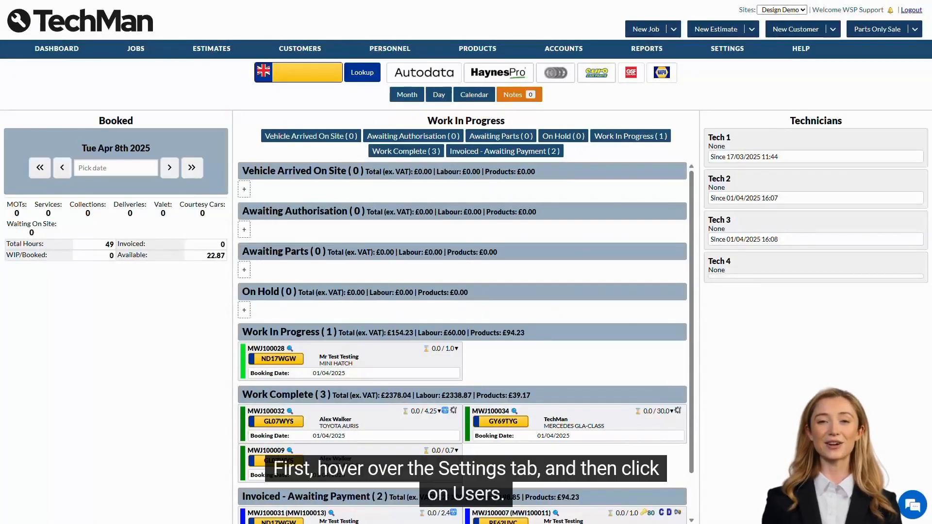
Open Users from the SETTINGS menu to reach Manage Users
mouse_move(728, 64)
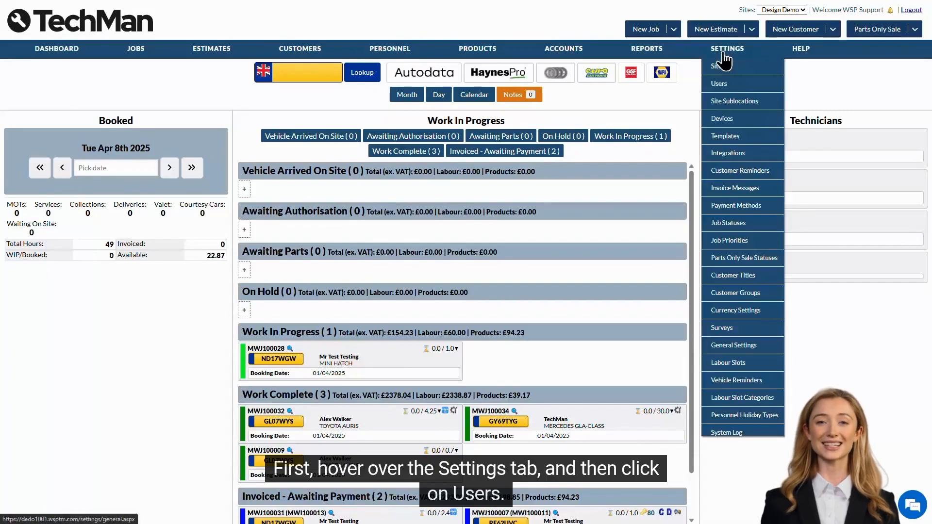
left_click(744, 88)
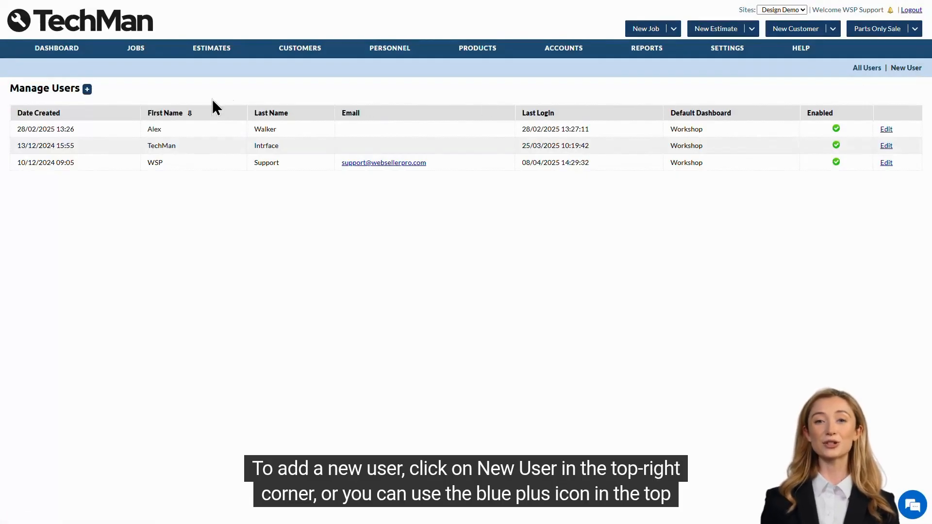
Start a new user and enter the first and last name, username, password and e-mail
left_click(87, 90)
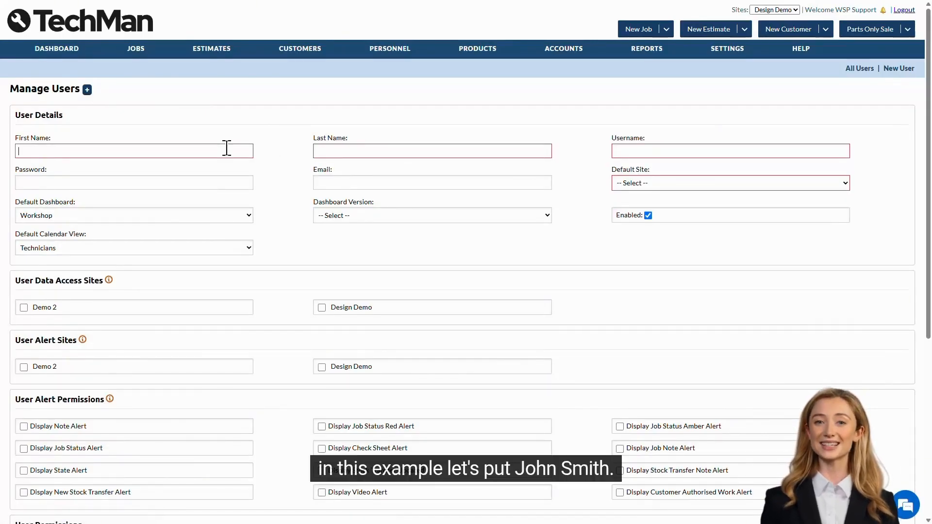
type("John")
key("Tab")
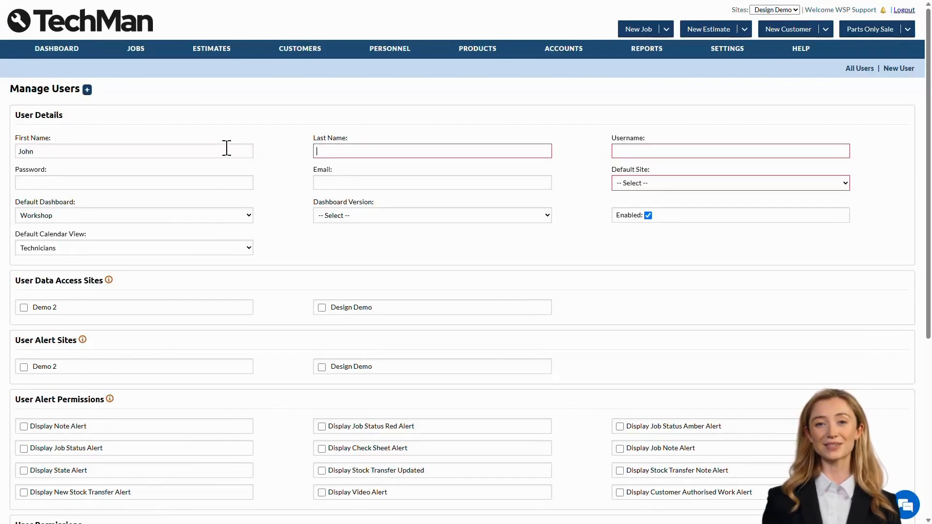
type("Smith")
key("Tab")
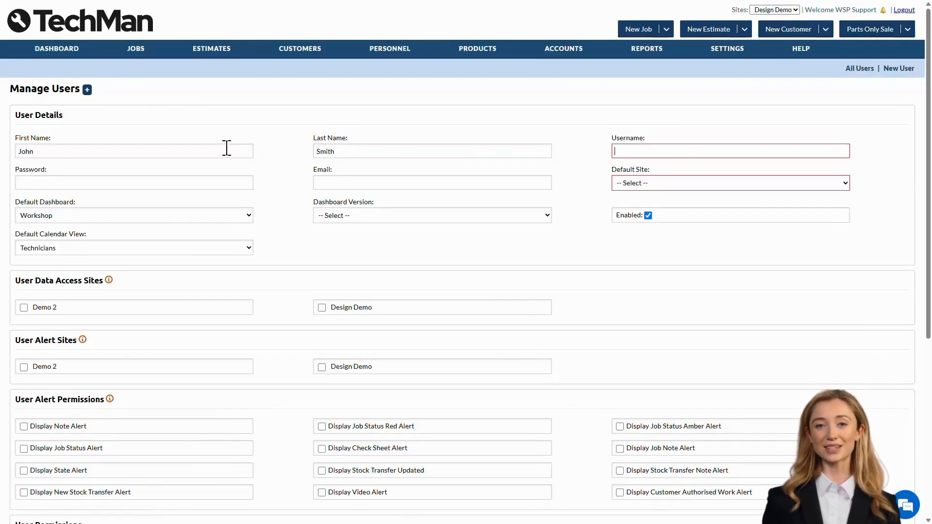
type("John.")
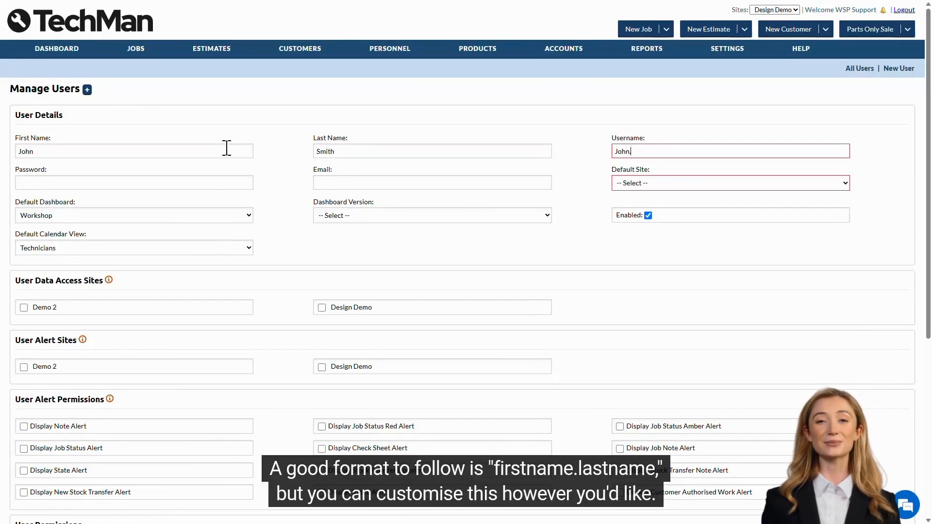
type("Smith")
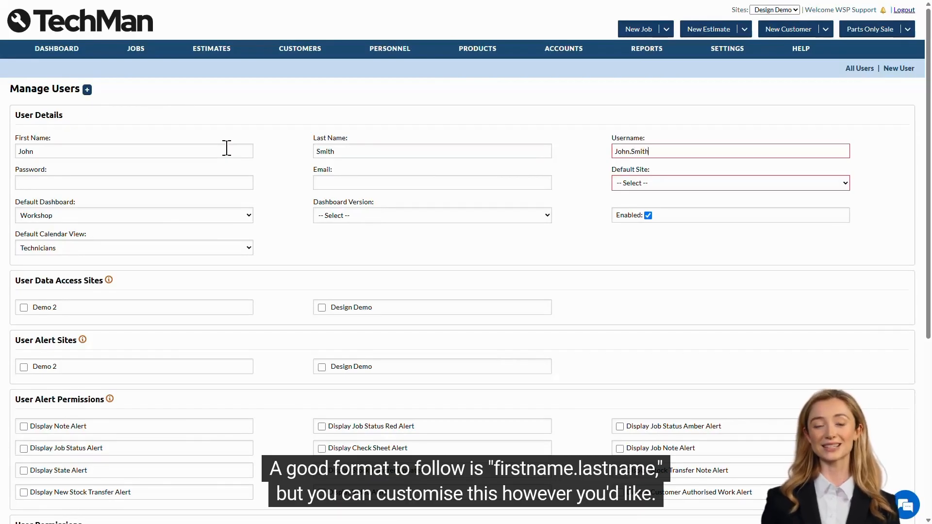
key("Tab")
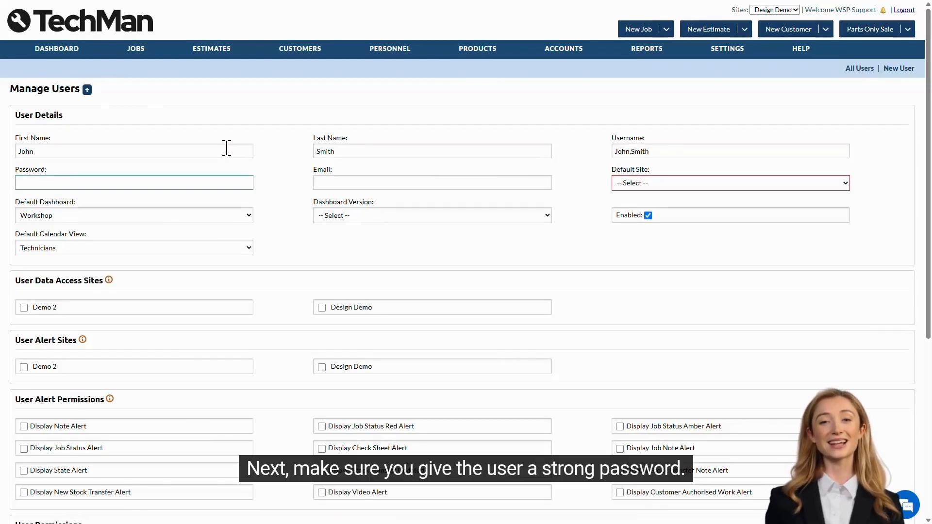
type("••••••••••••")
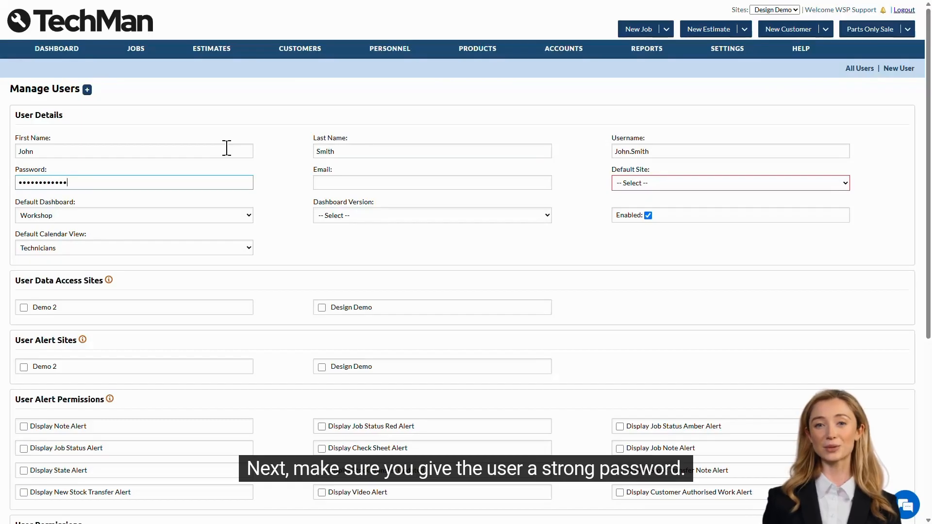
key("Tab")
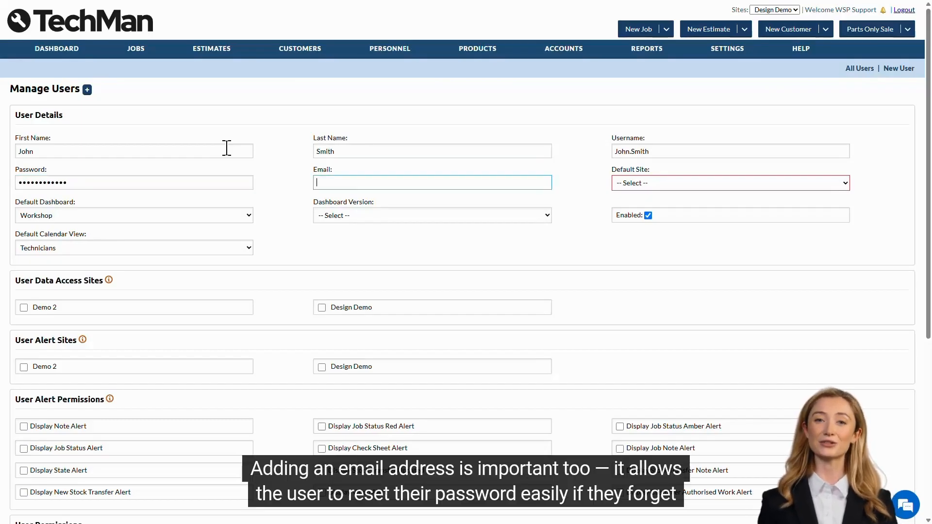
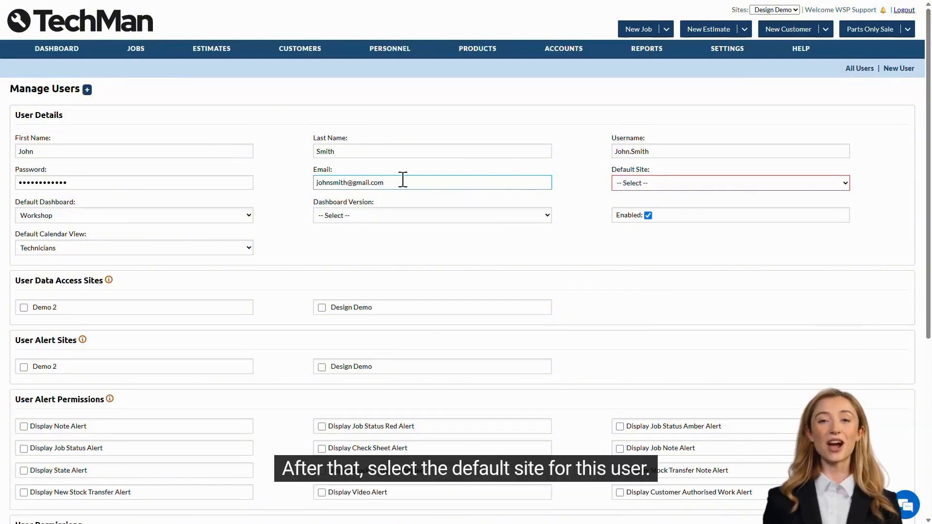
Set default site Design Demo, dashboard Digital Kanban Board (Day), and data access to Design Demo and Demo 2
left_click(704, 185)
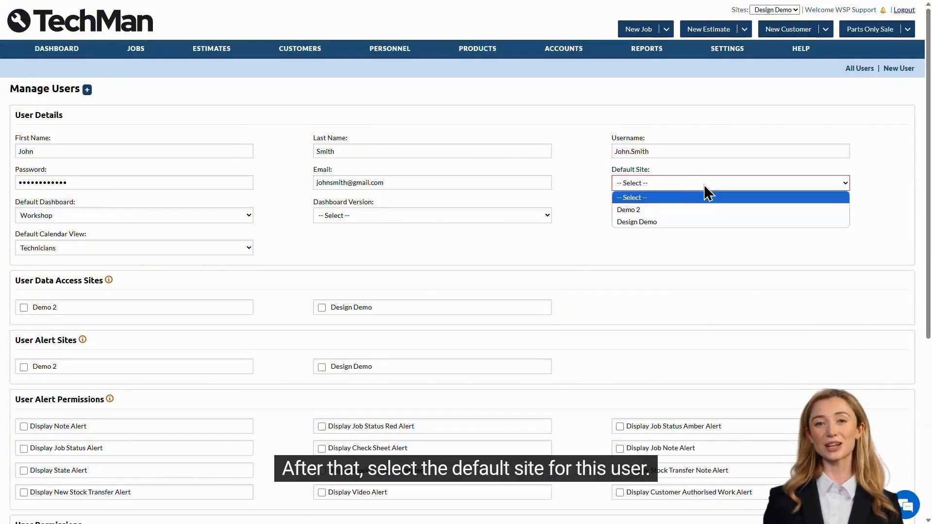
left_click(704, 221)
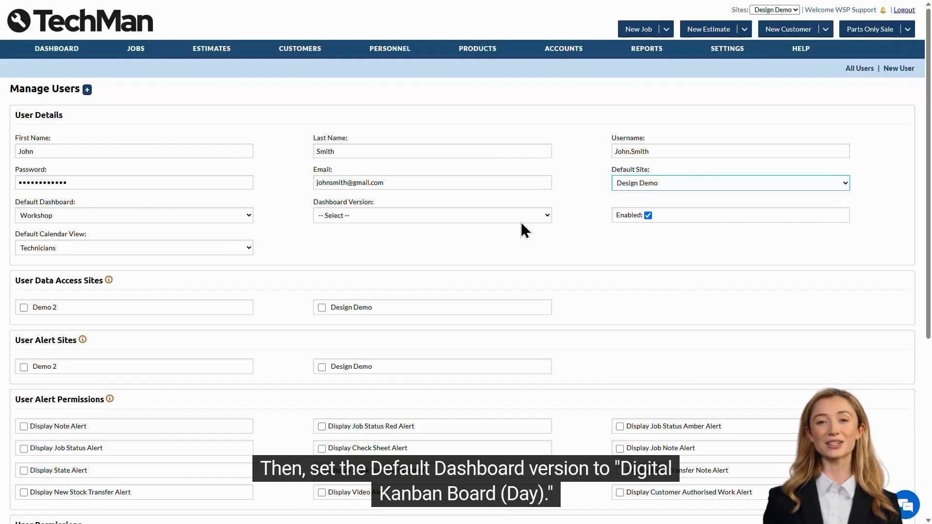
left_click(469, 216)
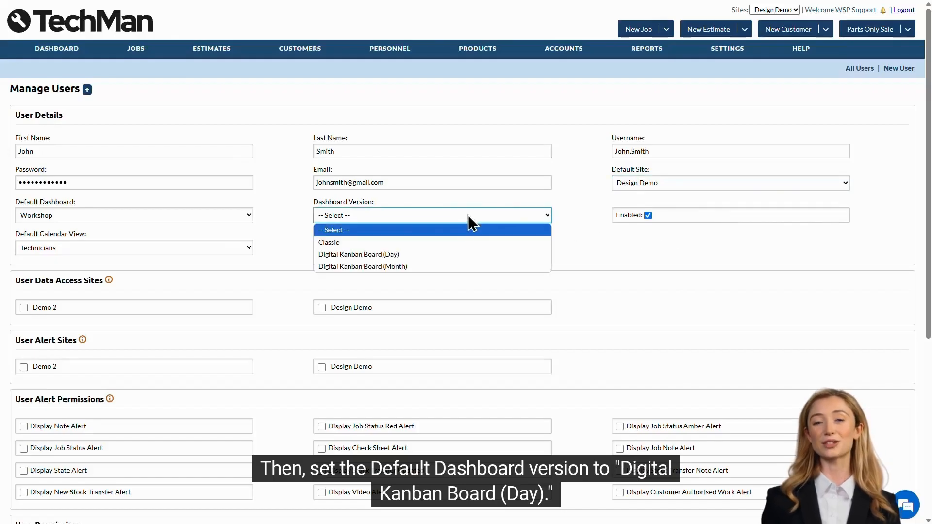
left_click(456, 257)
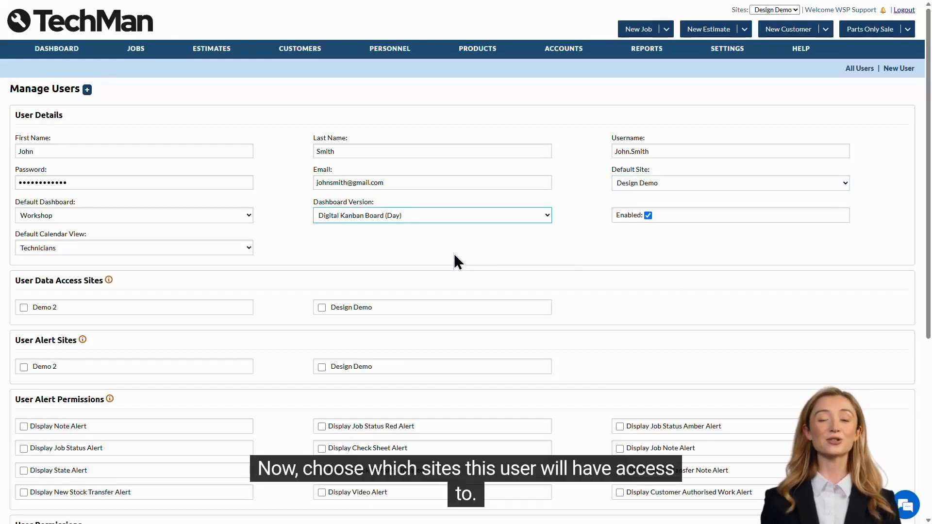
left_click(333, 307)
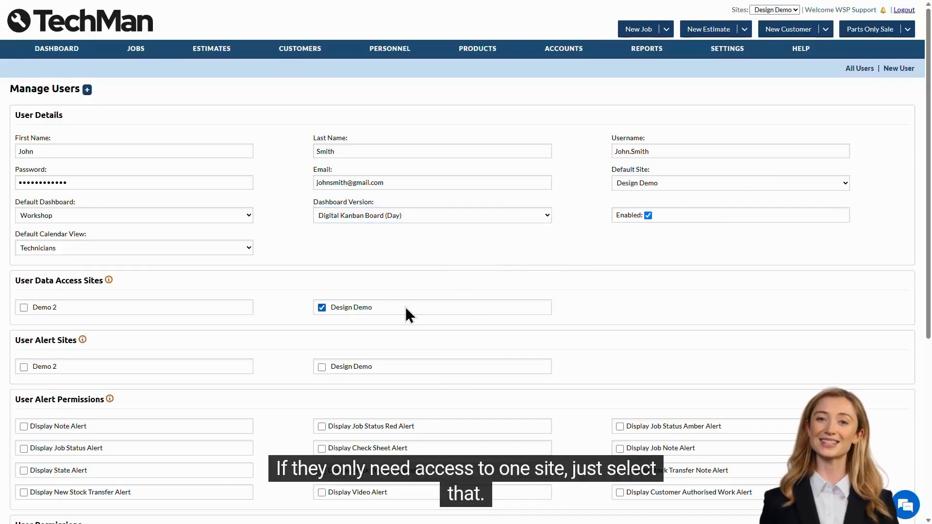
left_click(40, 306)
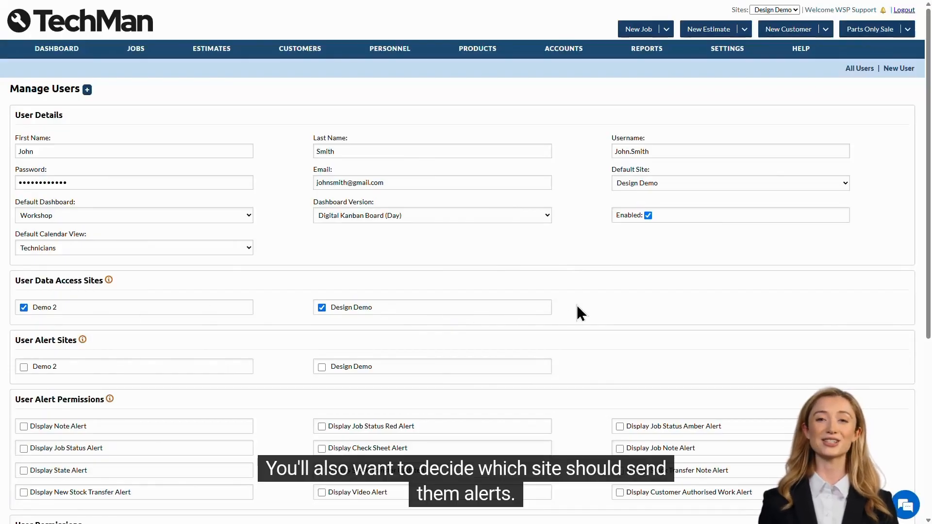
Tick Design Demo alerts plus Note, Job Status Red, Amber, Job Status and Check Sheet alerts
scroll(577, 307, "down", 4)
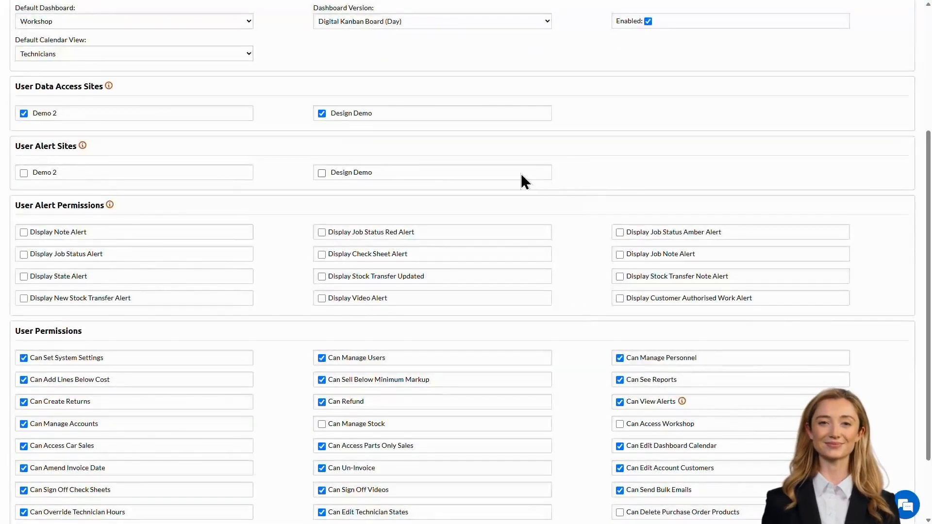
left_click(394, 174)
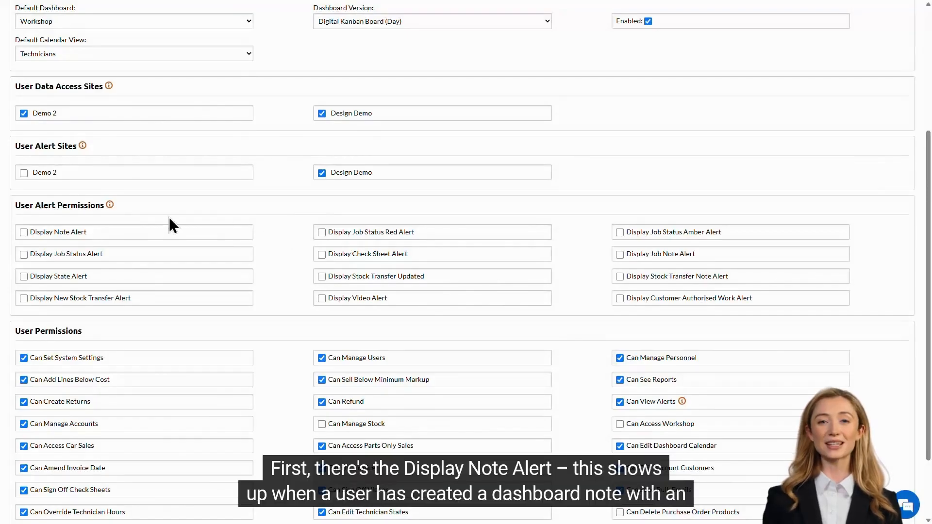
left_click(244, 234)
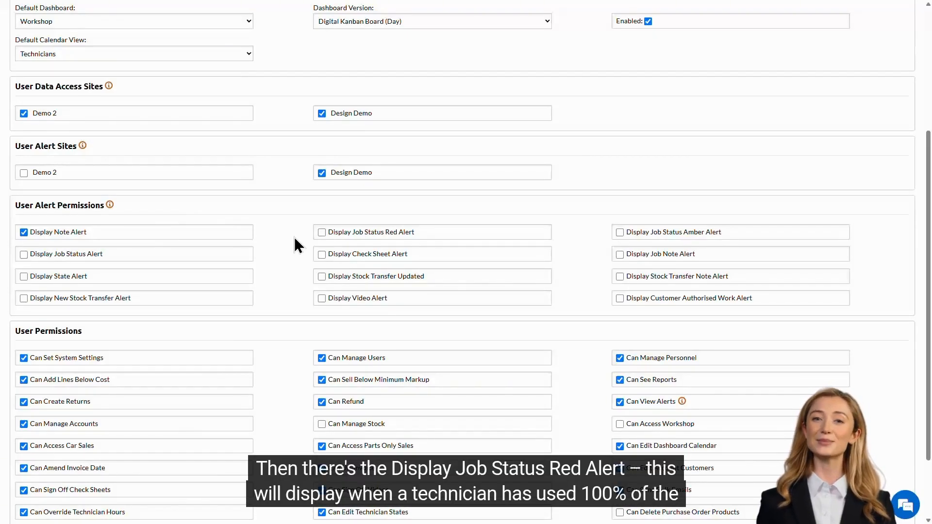
left_click(423, 232)
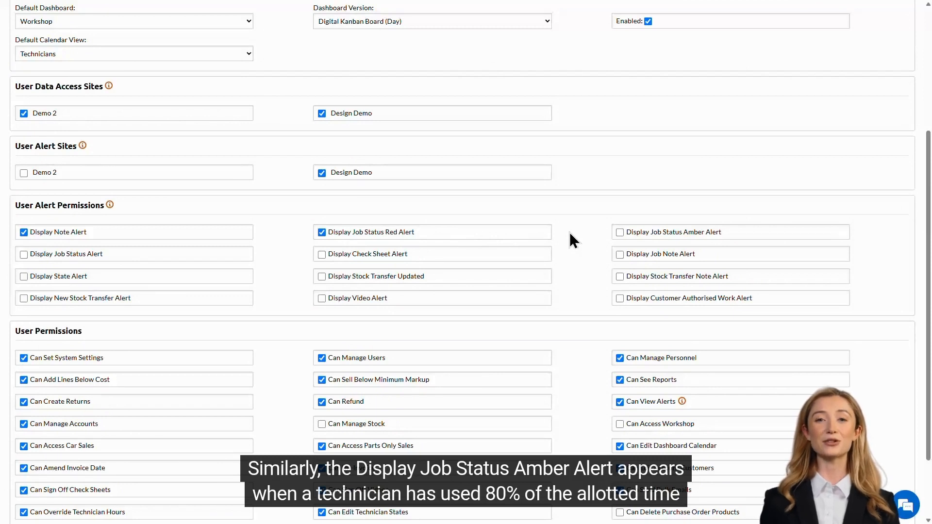
left_click(730, 234)
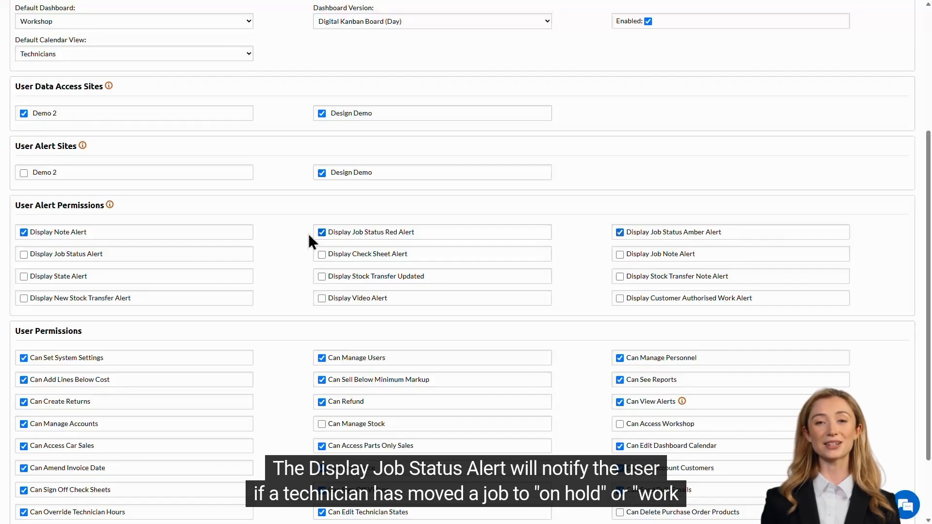
left_click(136, 254)
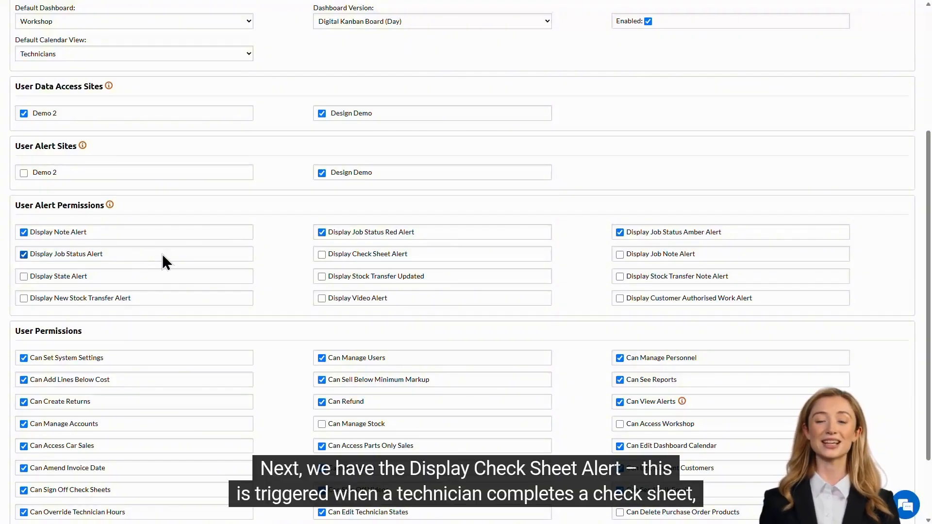
left_click(429, 254)
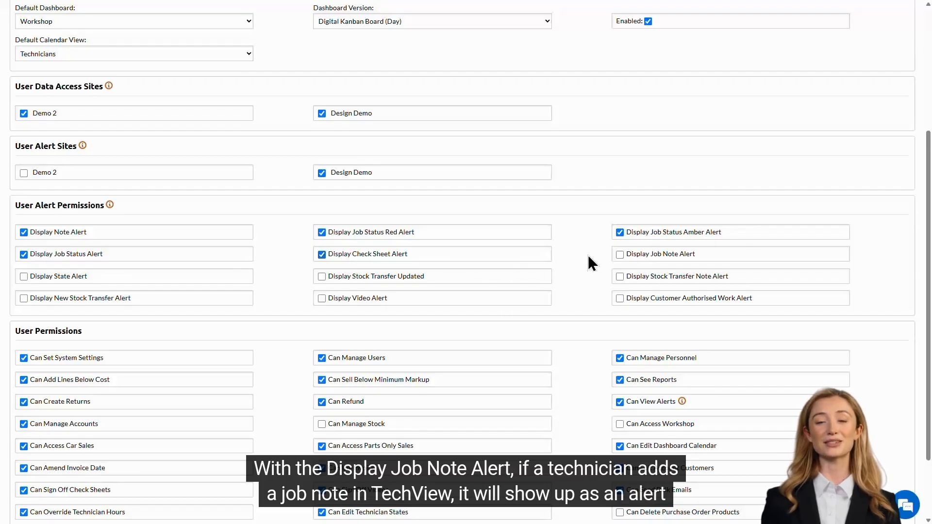
Tick the Job Note, State, Stock Transfer Updated, Stock Transfer Note, New Stock Transfer, Video and Customer Authorised Work alerts
left_click(725, 258)
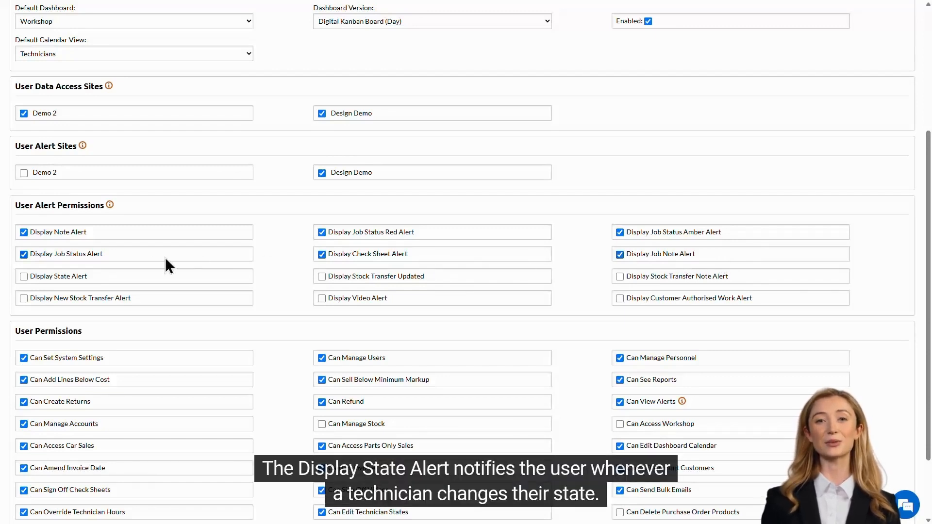
left_click(137, 279)
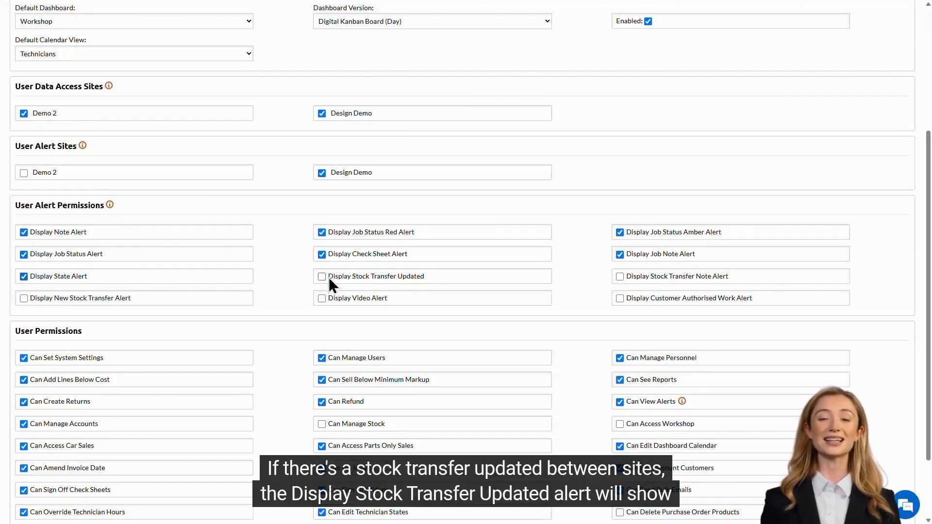
left_click(453, 278)
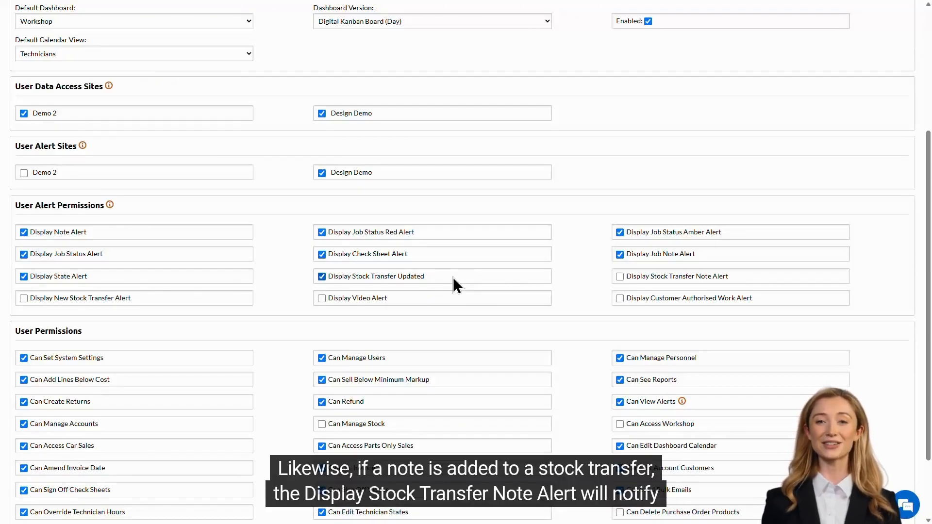
left_click(745, 277)
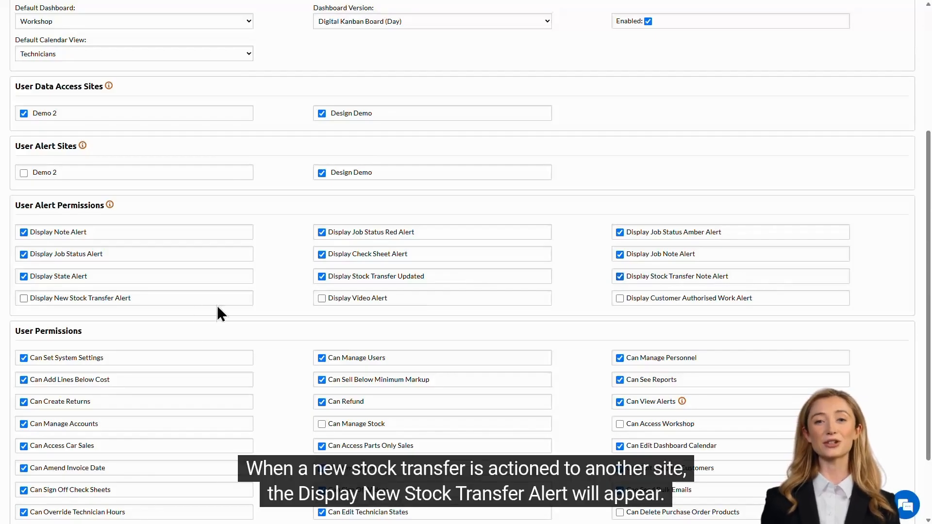
left_click(152, 297)
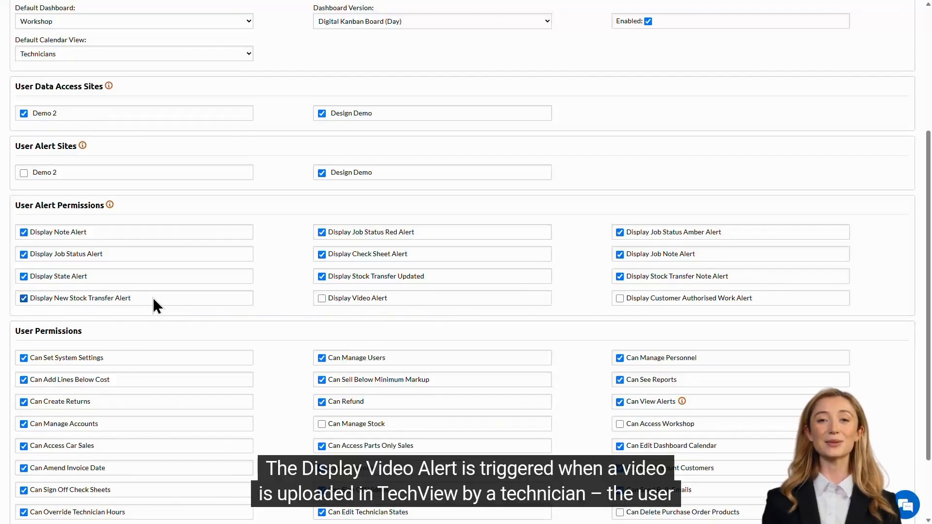
left_click(401, 299)
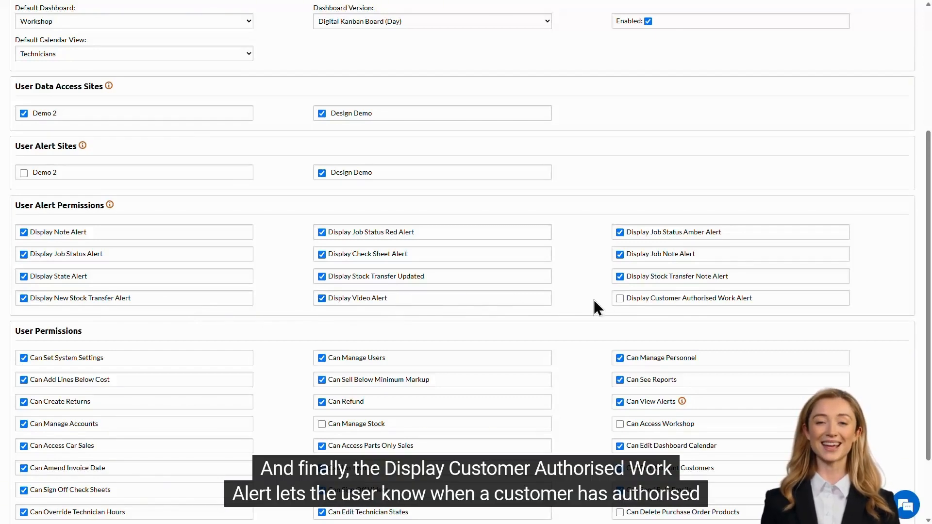
left_click(768, 299)
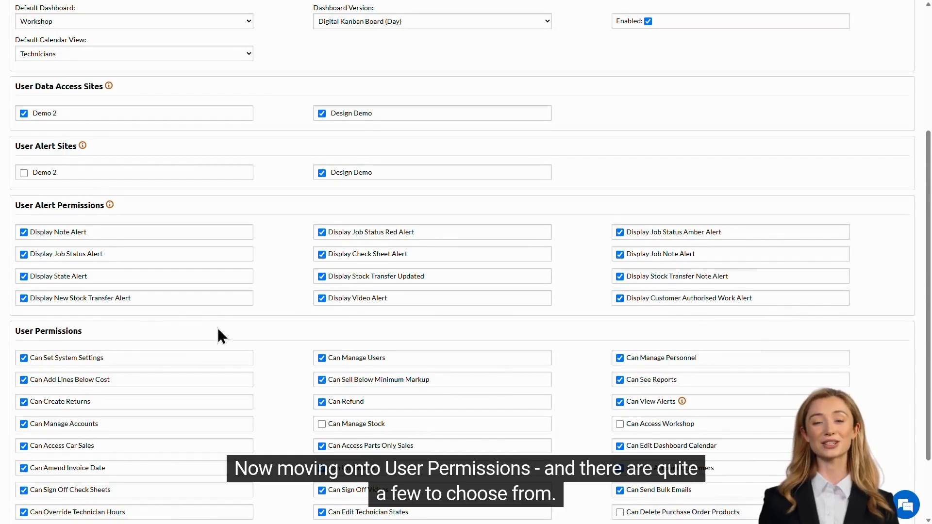
scroll(292, 316, "down", 2)
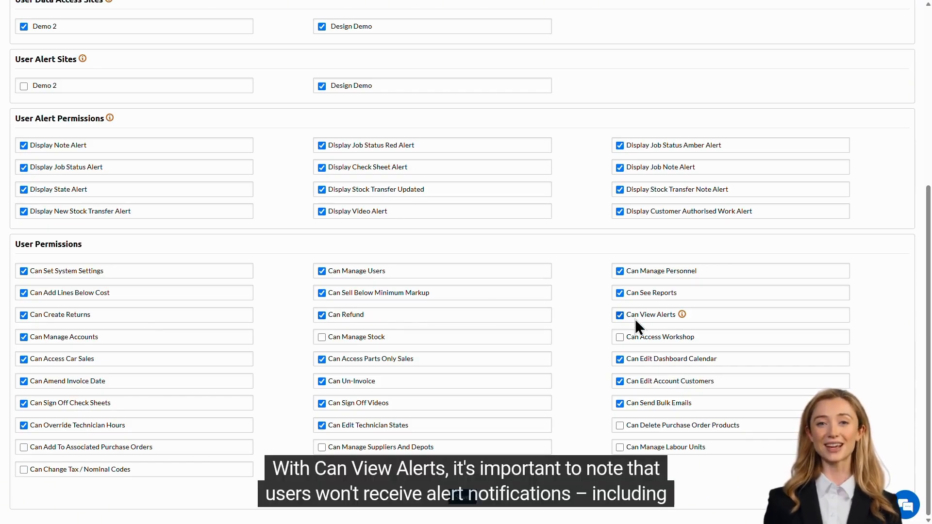
Grant the user the Can Manage Stock and Can Access Workshop permissions
mouse_move(683, 316)
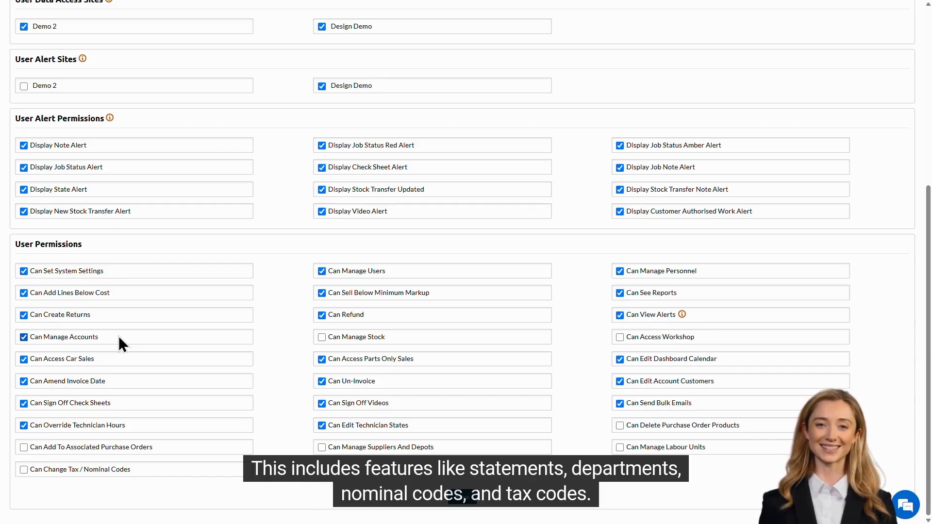
left_click(394, 337)
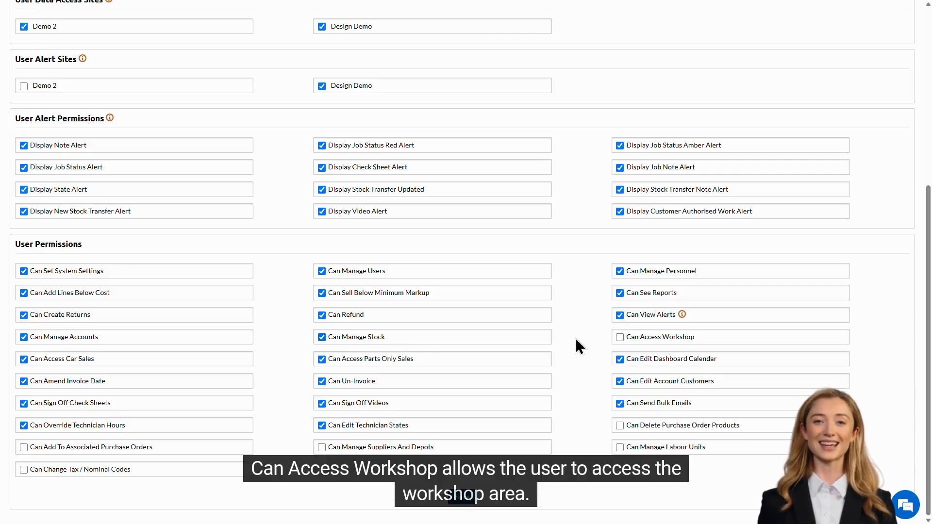
left_click(712, 338)
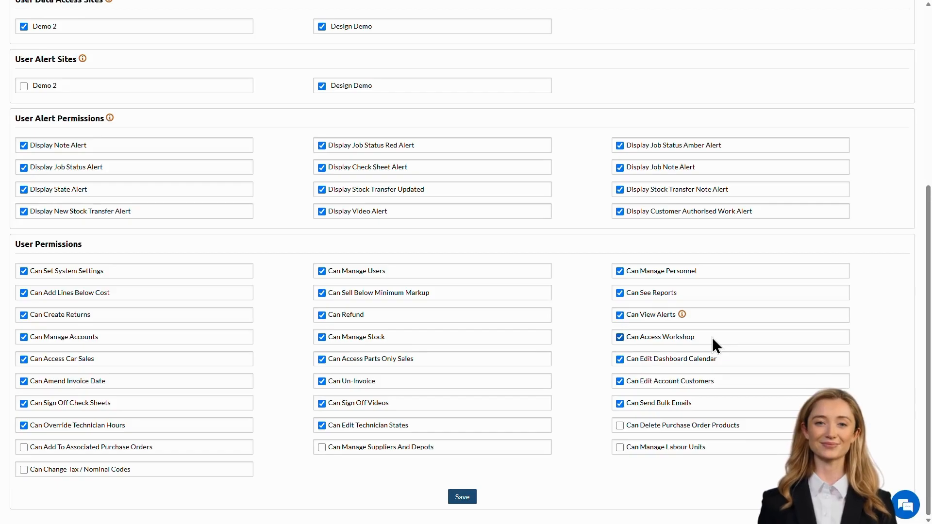
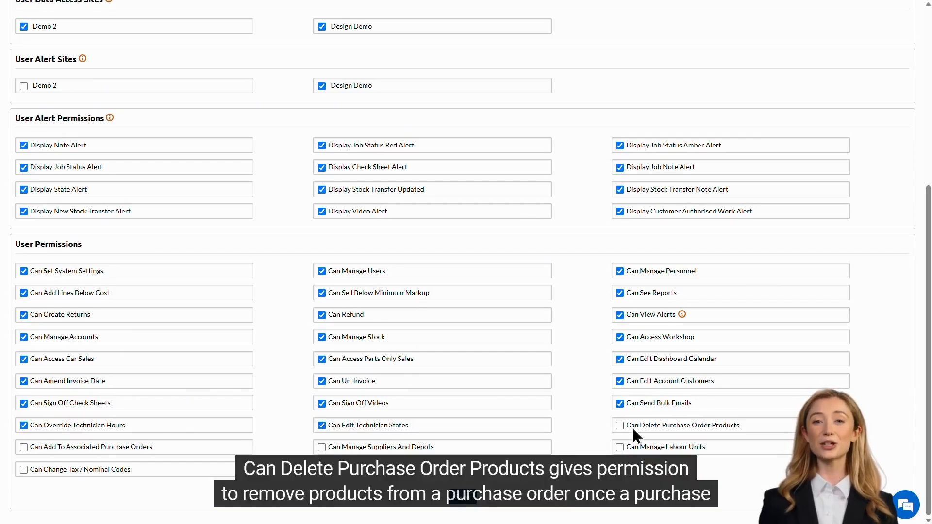
Grant purchase-order product deletion, associated purchase orders, suppliers/depots, labour units and tax/nominal code permissions, then save
left_click(647, 426)
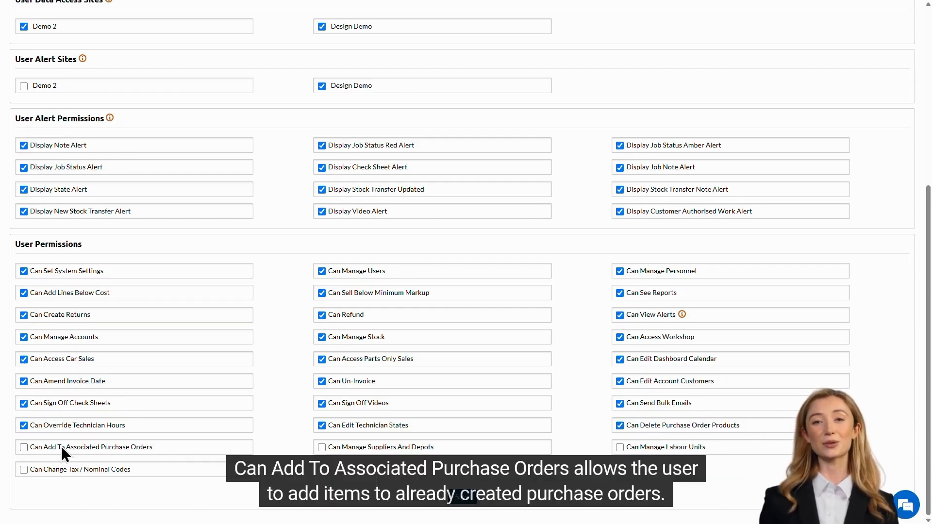
left_click(170, 446)
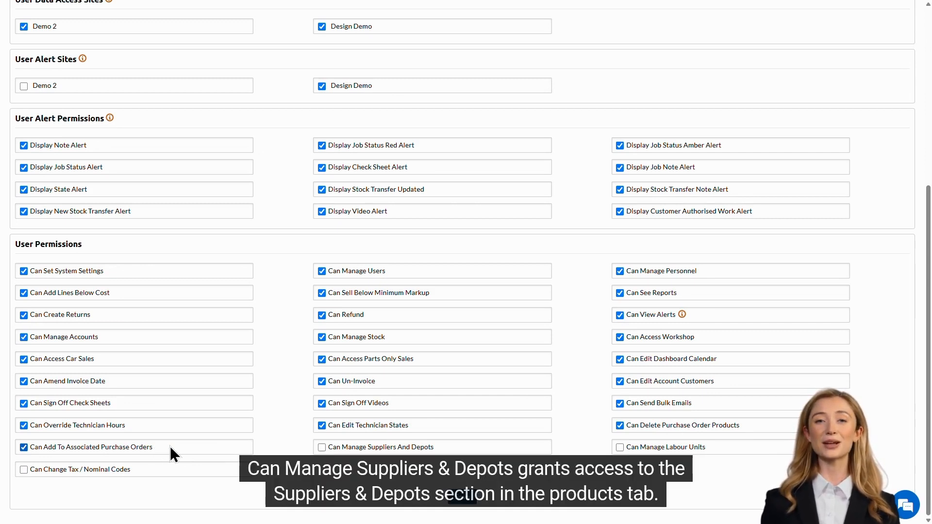
left_click(441, 451)
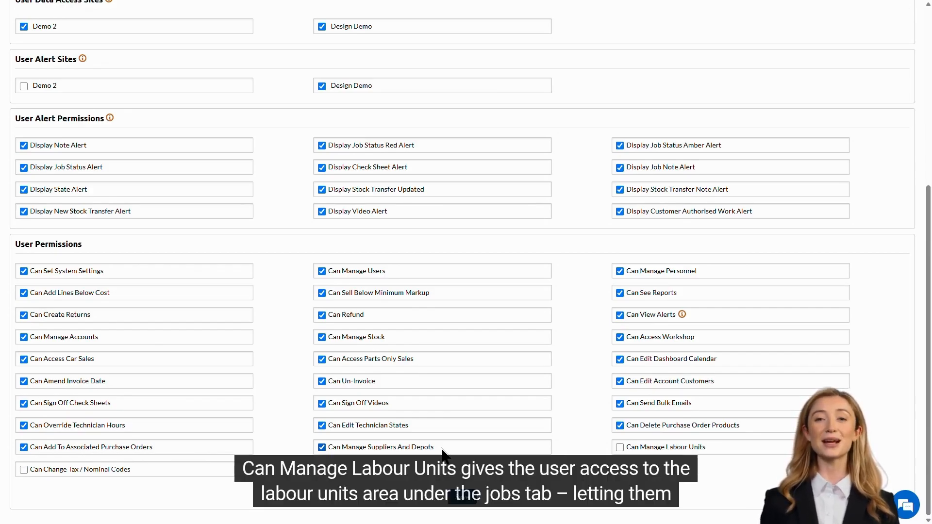
left_click(716, 447)
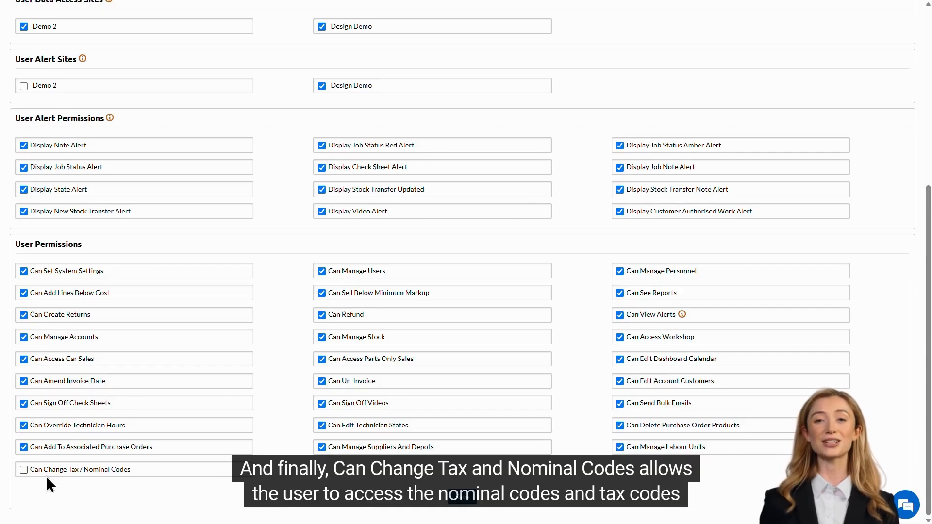
left_click(151, 470)
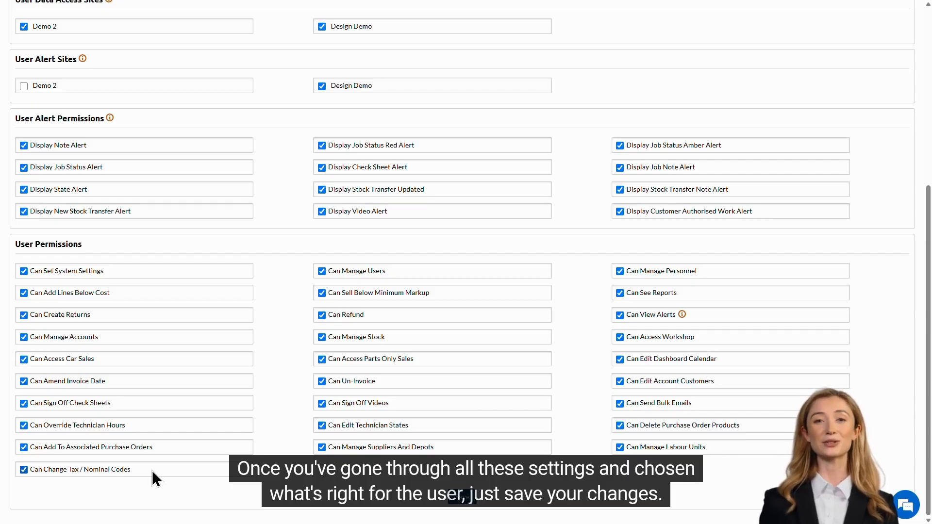
left_click(460, 506)
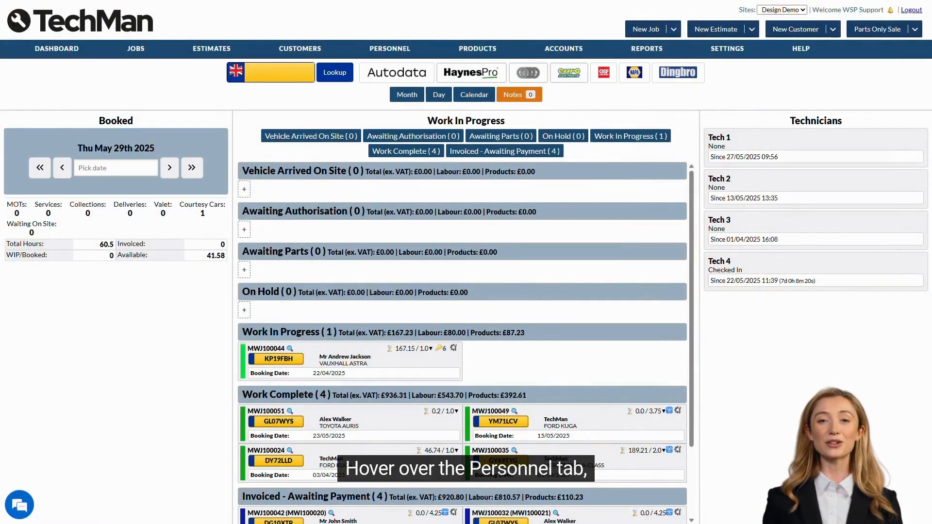
Open Personnel Holidays from the PERSONNEL menu
mouse_move(393, 50)
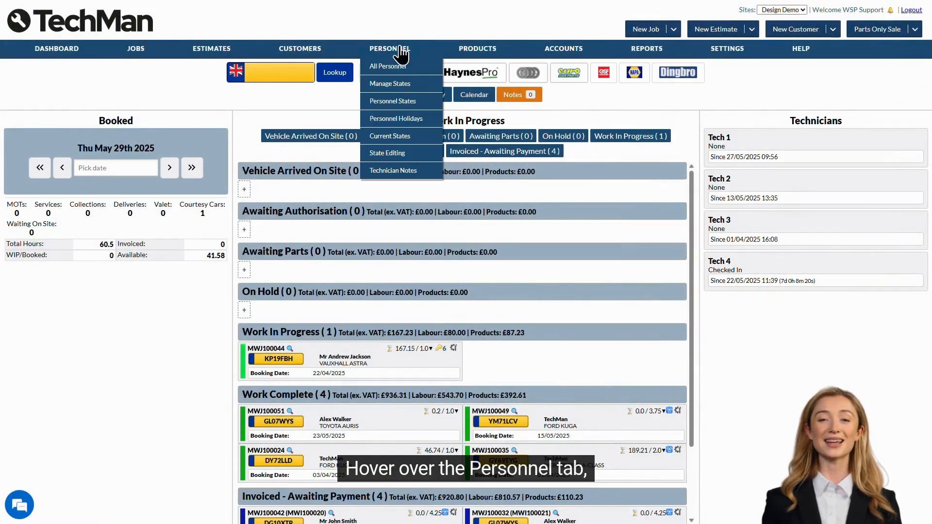
left_click(420, 119)
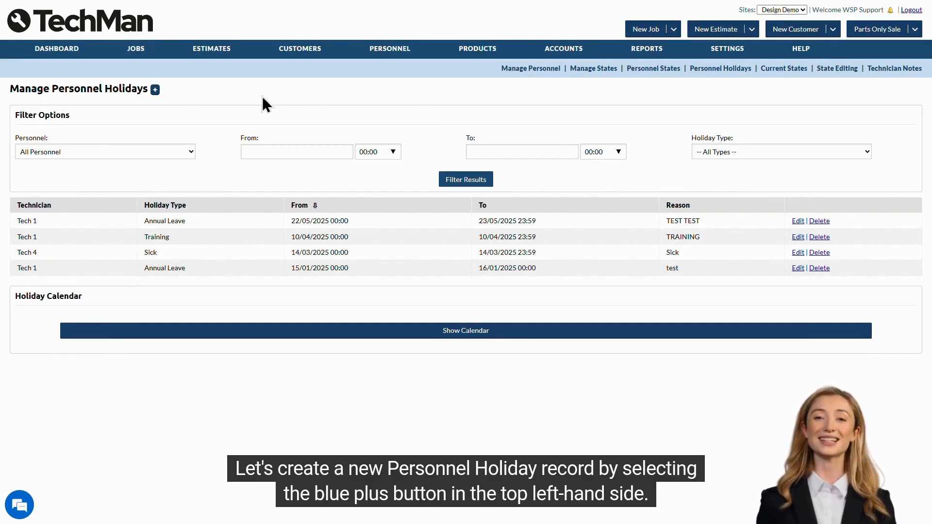
Start a new holiday for Tech 1 running from 29/05/2025 to 31/05/2025
left_click(153, 93)
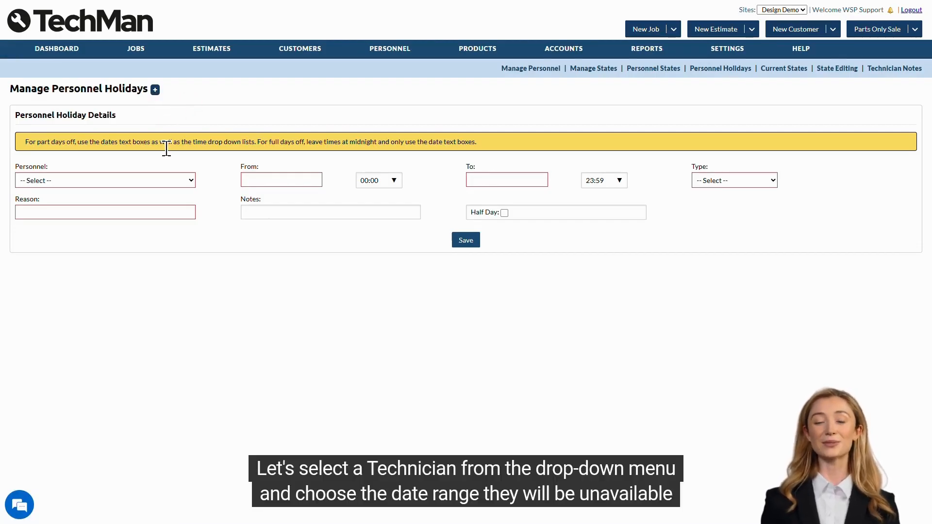
left_click(156, 181)
left_click(153, 220)
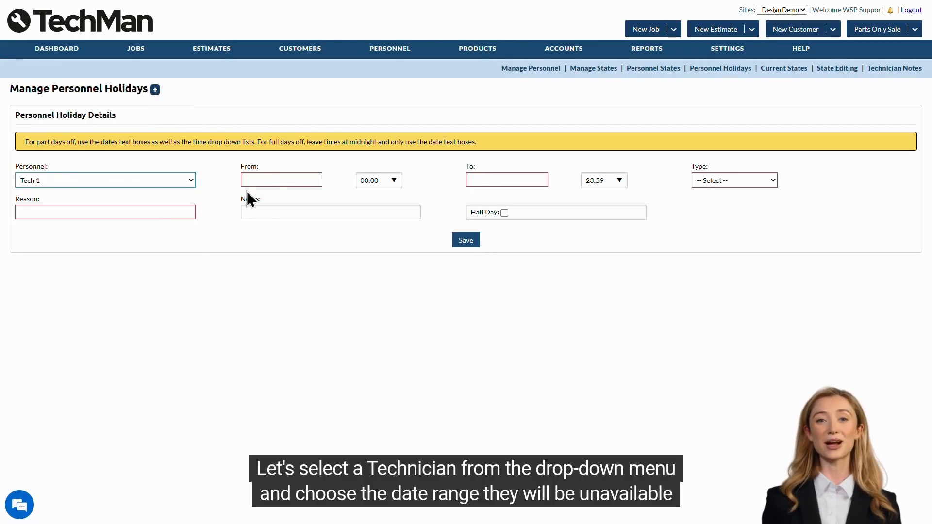
left_click(267, 180)
left_click(296, 278)
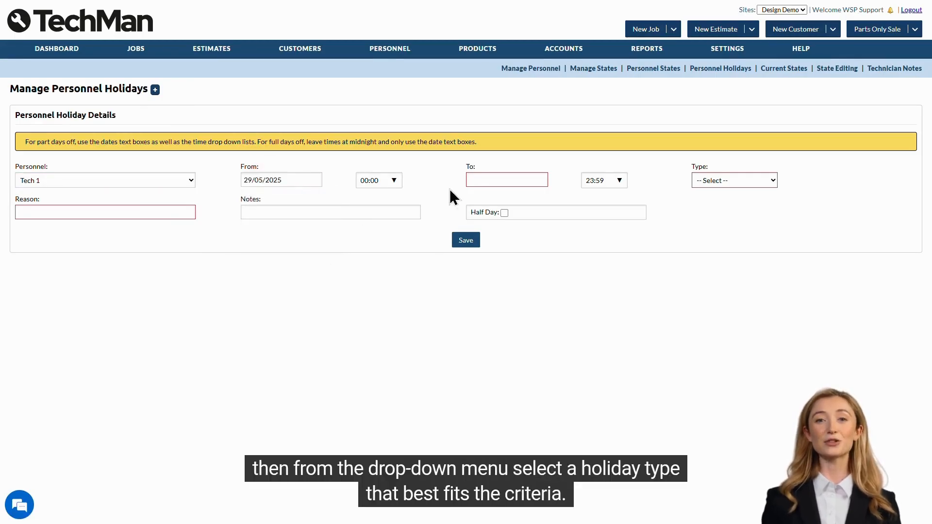
left_click(485, 179)
left_click(538, 279)
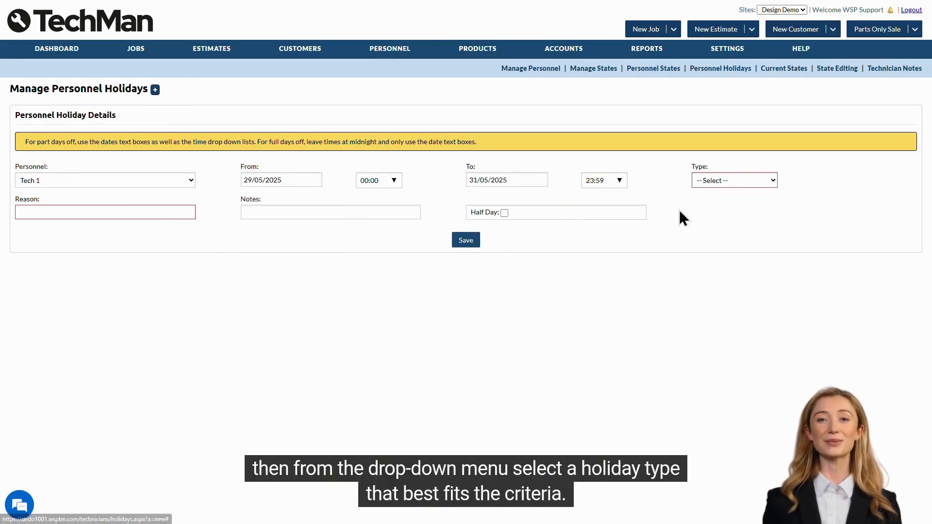
Set the holiday type to Annual Leave with reason AL and save it
left_click(728, 181)
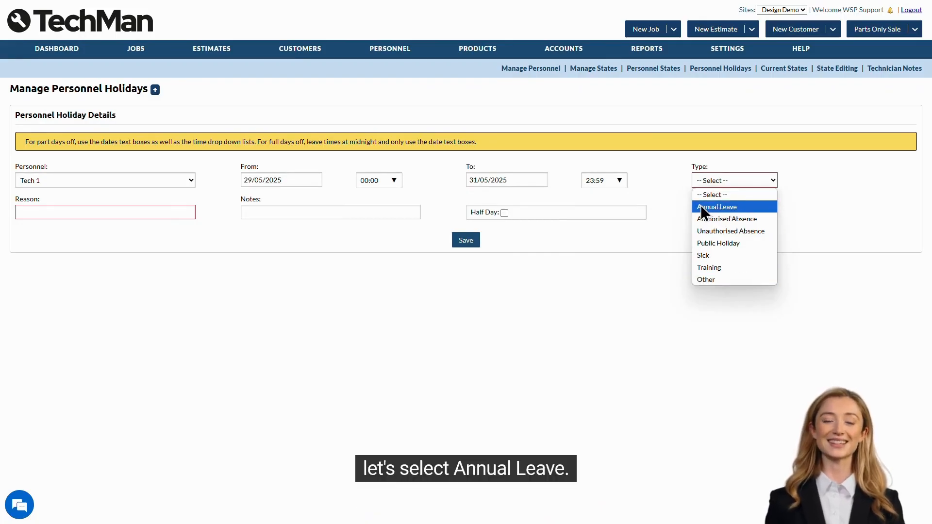
left_click(755, 207)
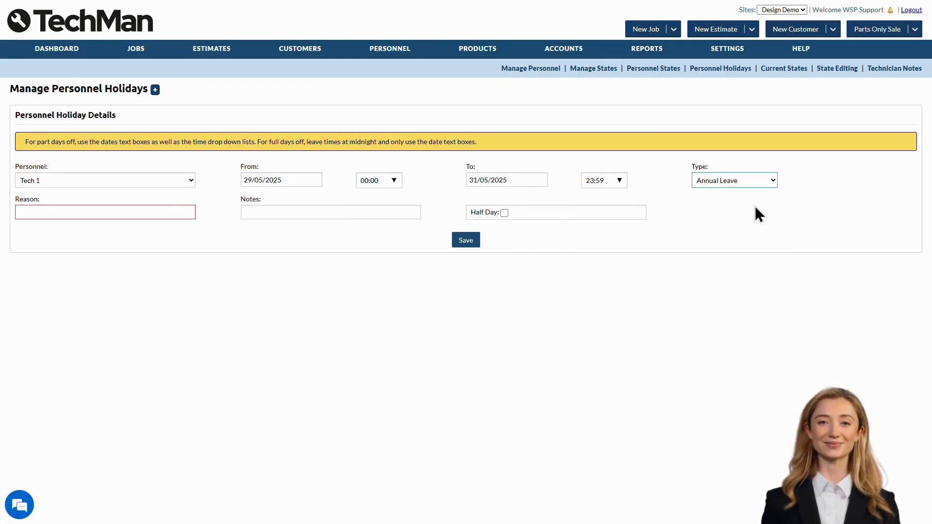
key("Tab")
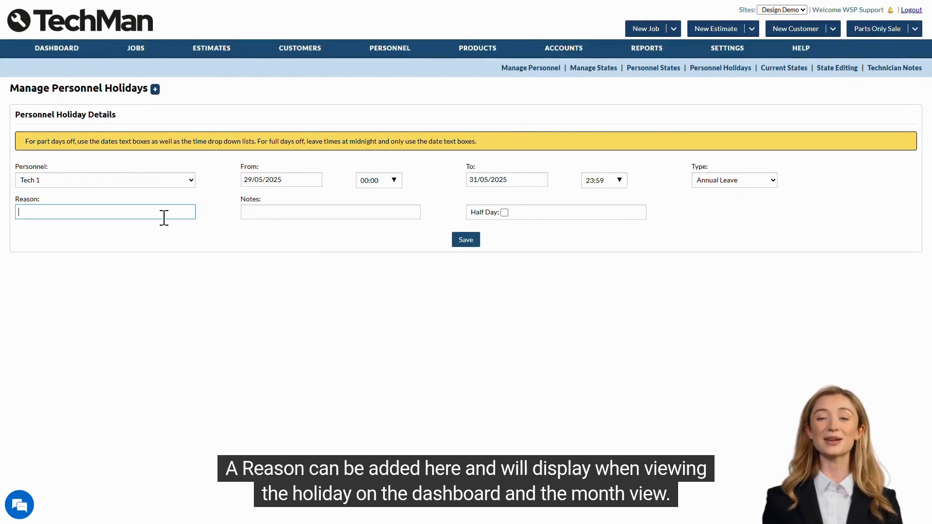
type("AL")
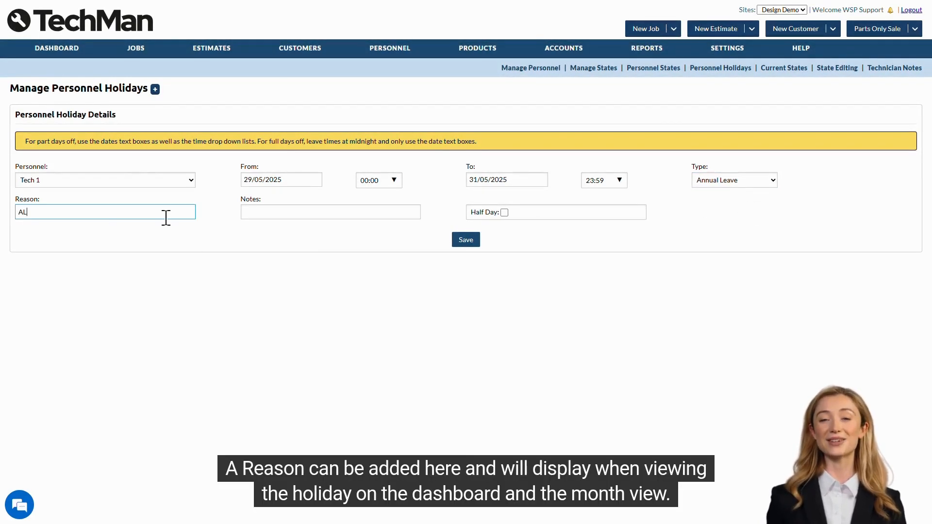
left_click(260, 228)
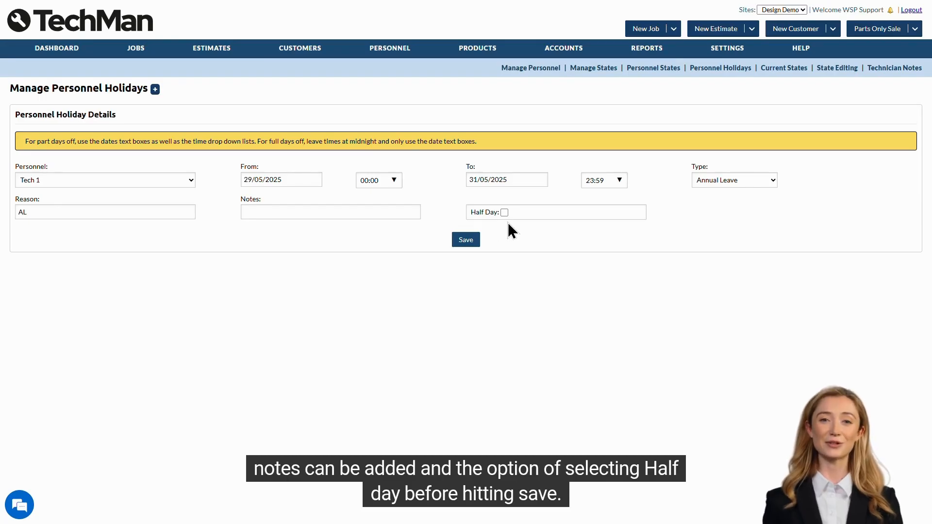
left_click(469, 243)
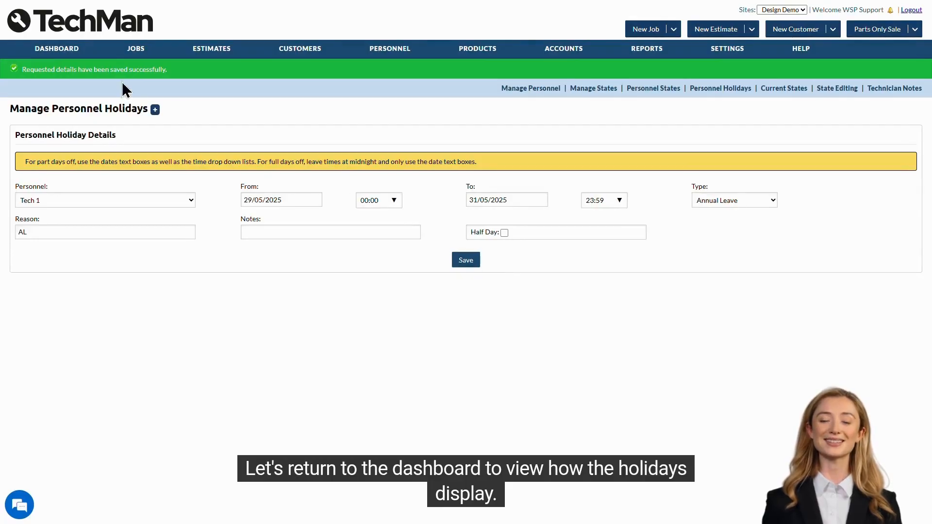
Check Tech 1's absence in the dashboard month diary and the 29 May technicians calendar
left_click(59, 49)
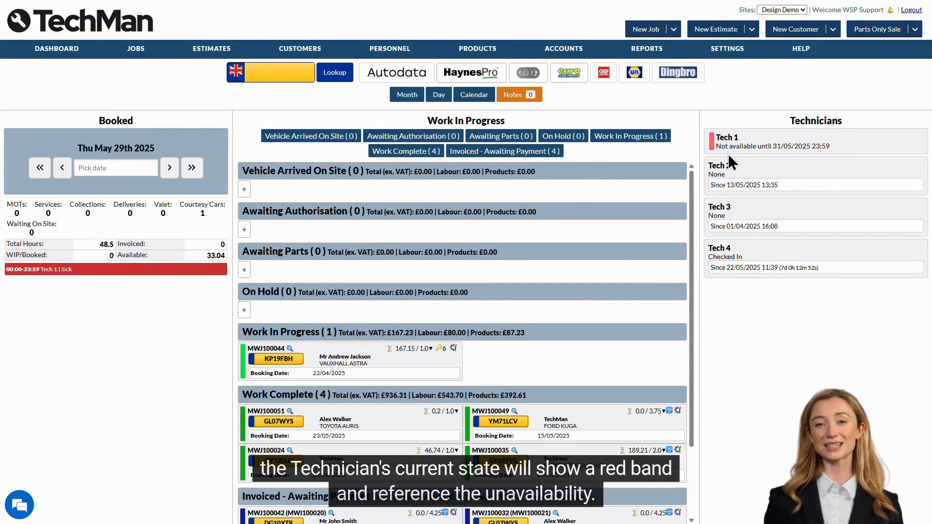
left_click(407, 95)
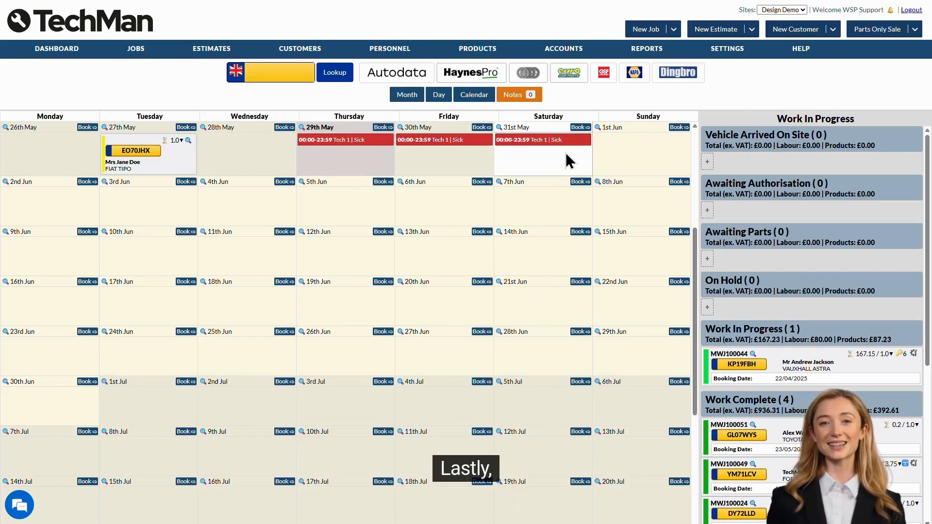
left_click(471, 96)
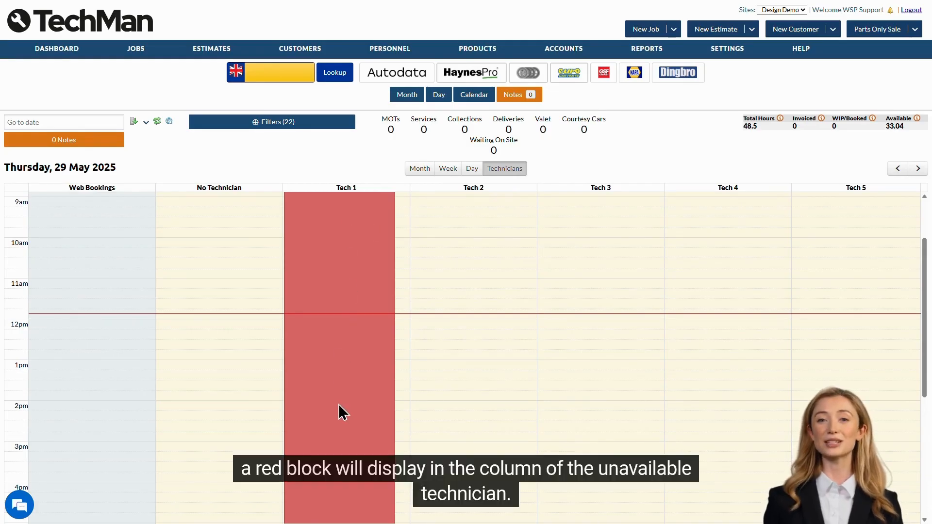
scroll(337, 403, "up", 2)
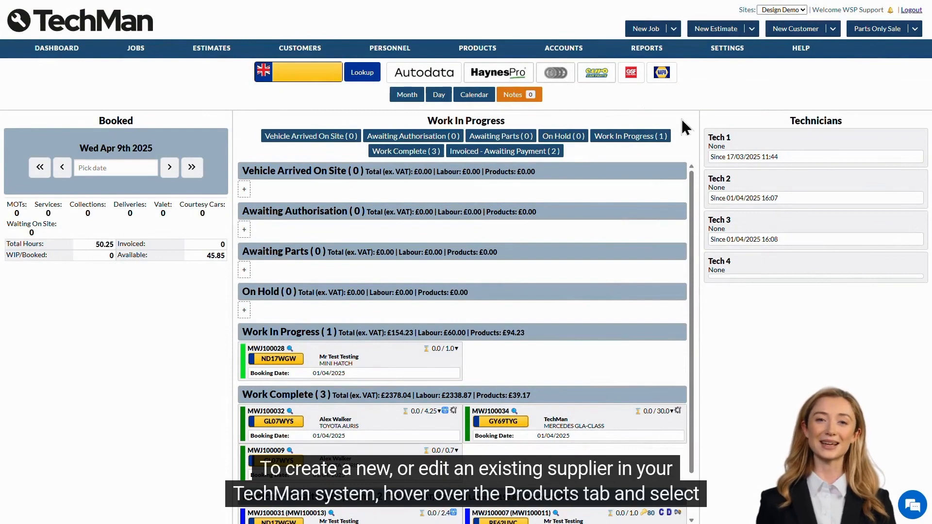
Look over Partings 509 in Suppliers & Depots, then start a blank new supplier
mouse_move(471, 52)
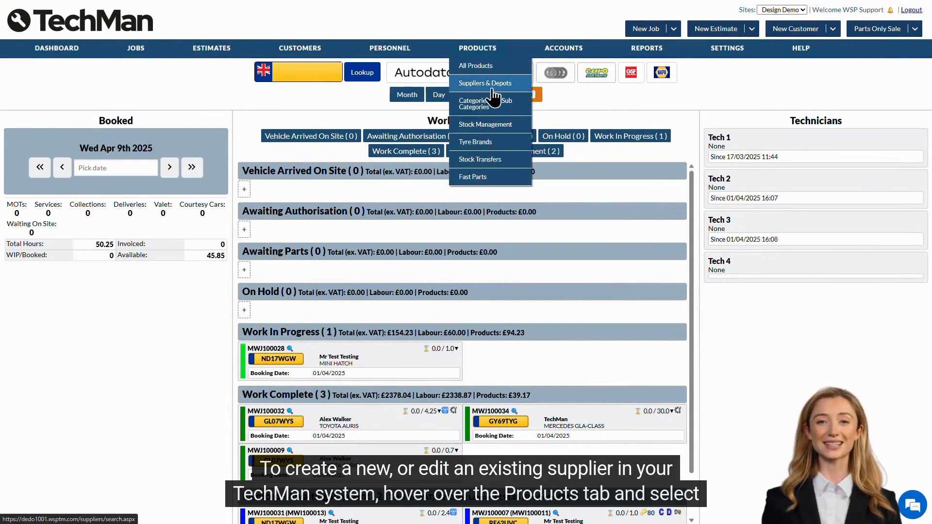
left_click(511, 89)
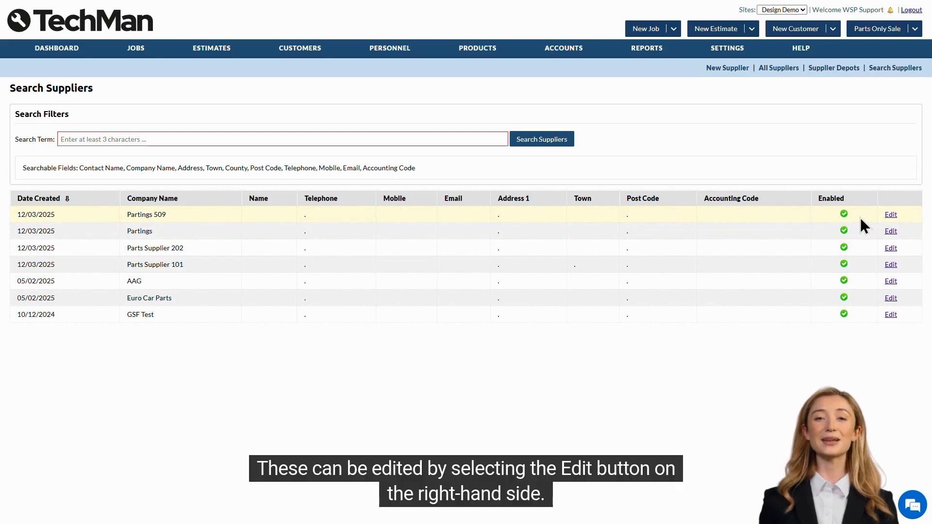
left_click(892, 217)
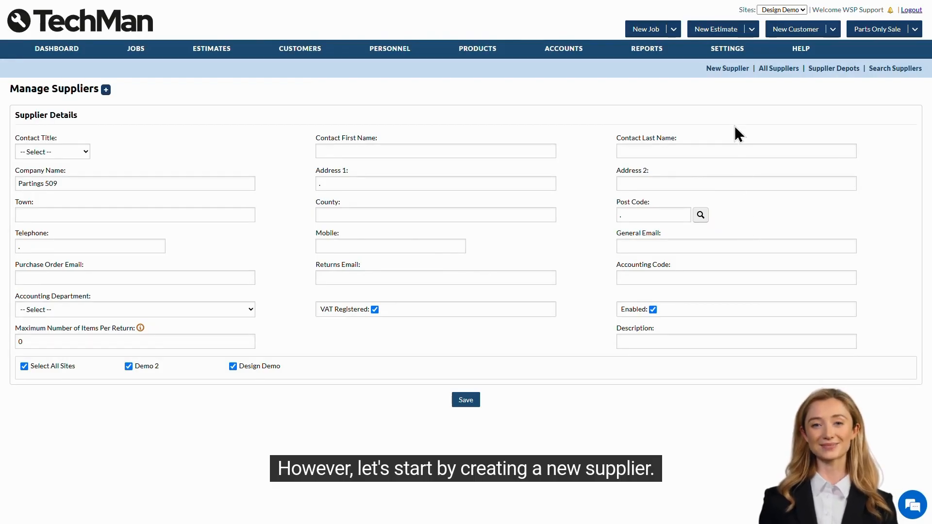
left_click(727, 70)
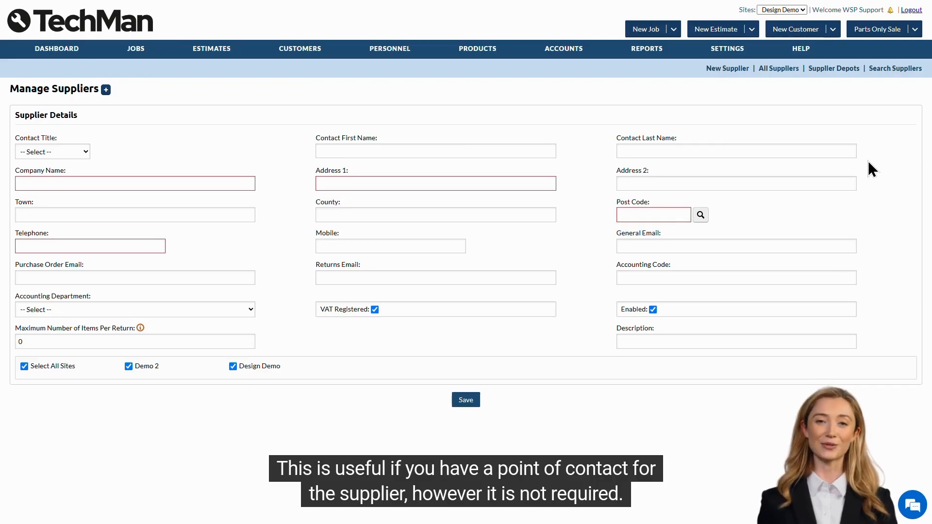
Enter the supplier name Parts Link, the first address line and the post code
left_click(159, 180)
type("Parts Link")
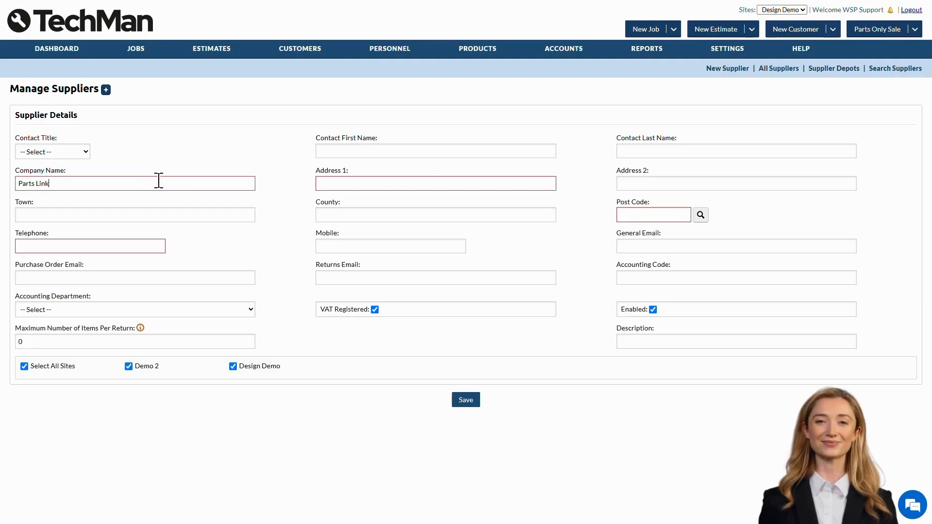
key("Tab")
type("Parts")
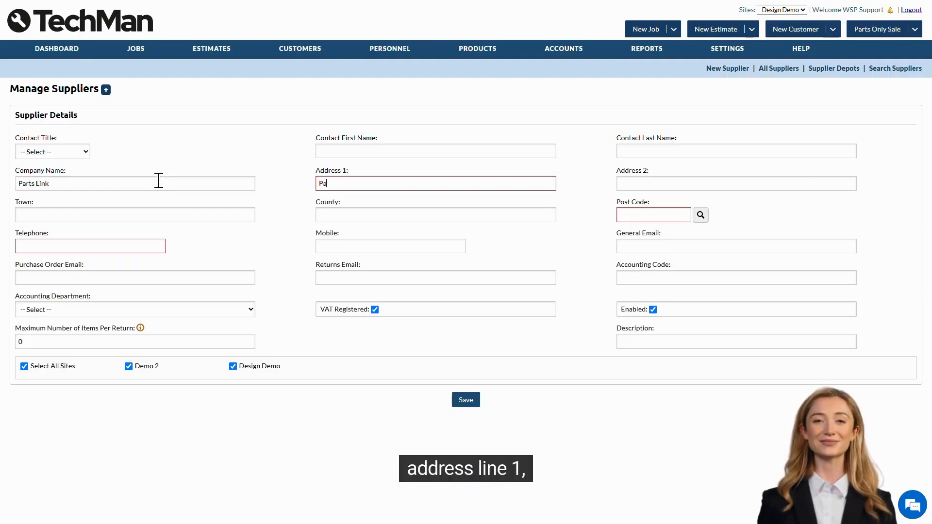
key("Tab")
key("Tab")
key("Tab")
key("Tab")
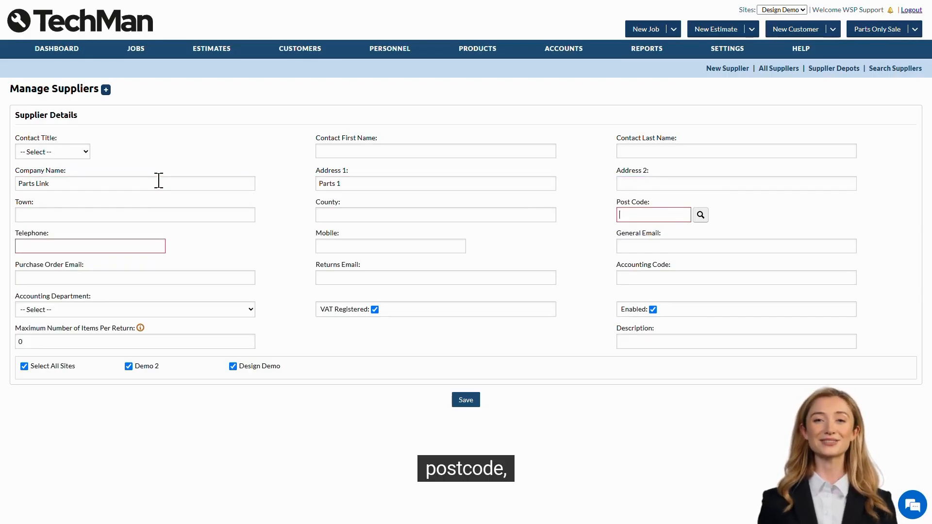
type("nn48es")
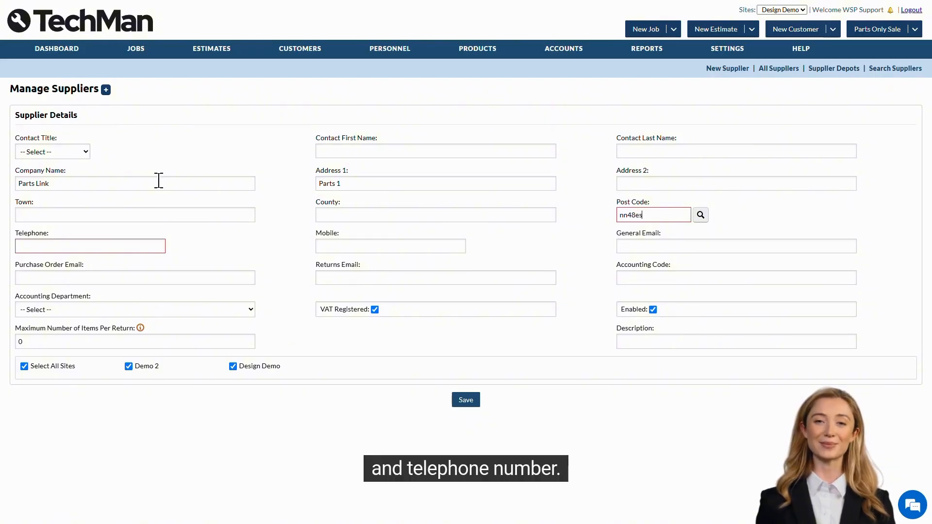
key("Tab")
key("Tab")
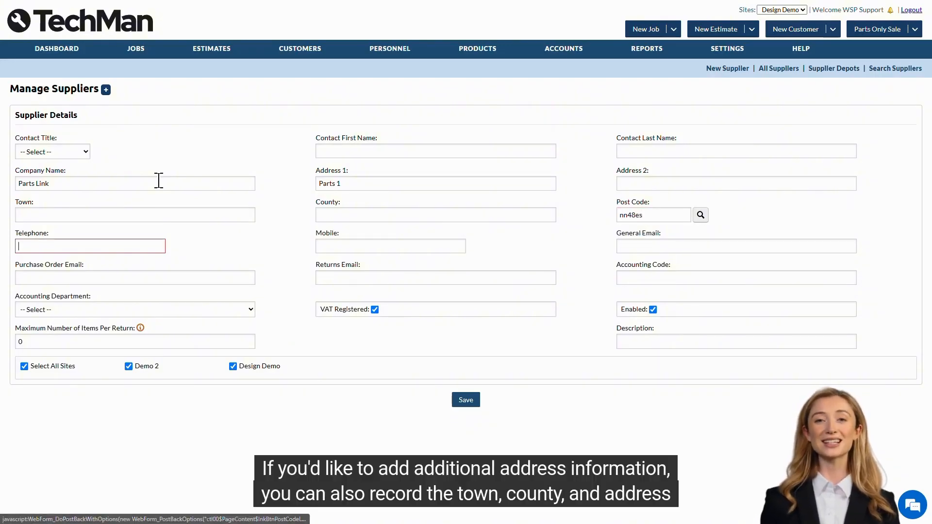
Fill in the supplier's telephone number and its general, purchase-order and returns e-mail addresses
type("01604666666")
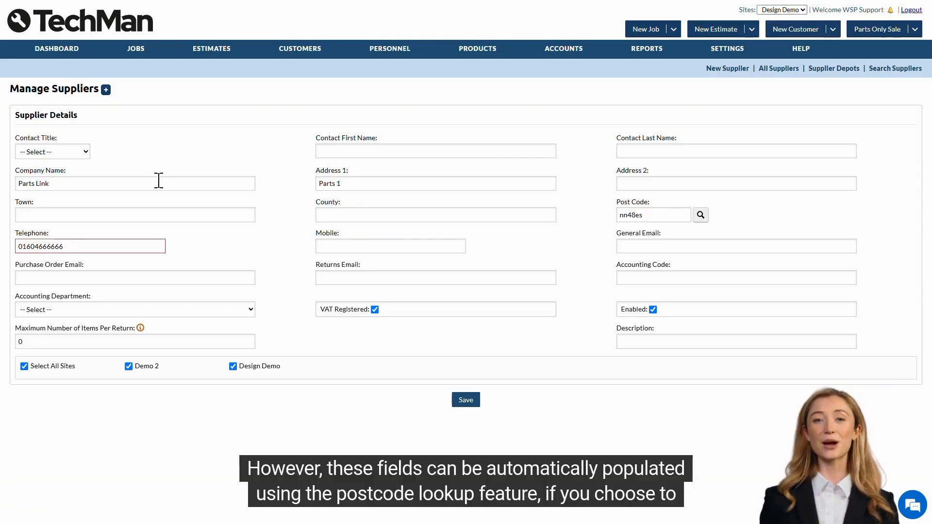
key("Tab")
key("Tab")
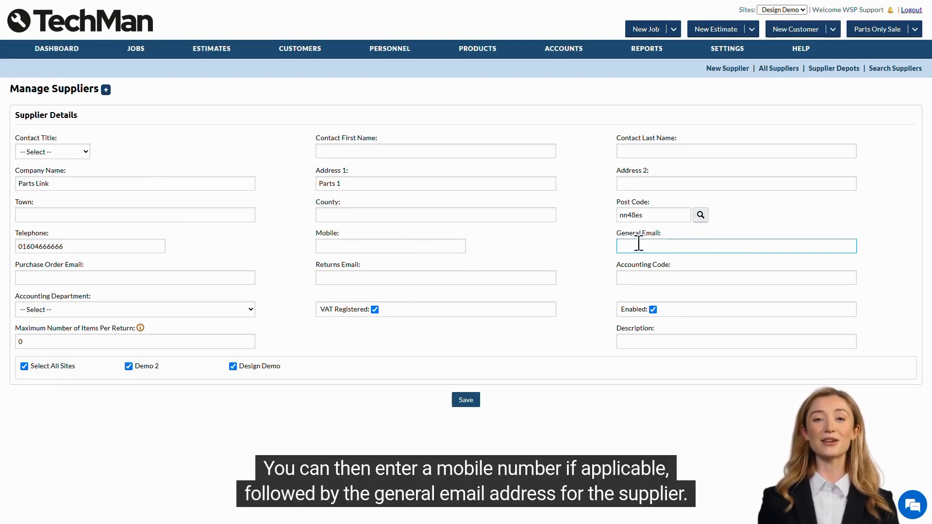
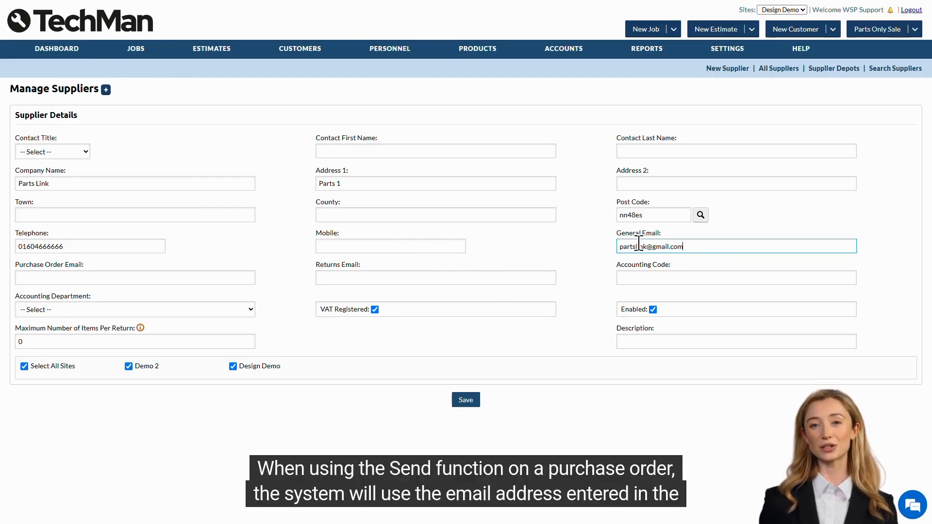
key("Tab")
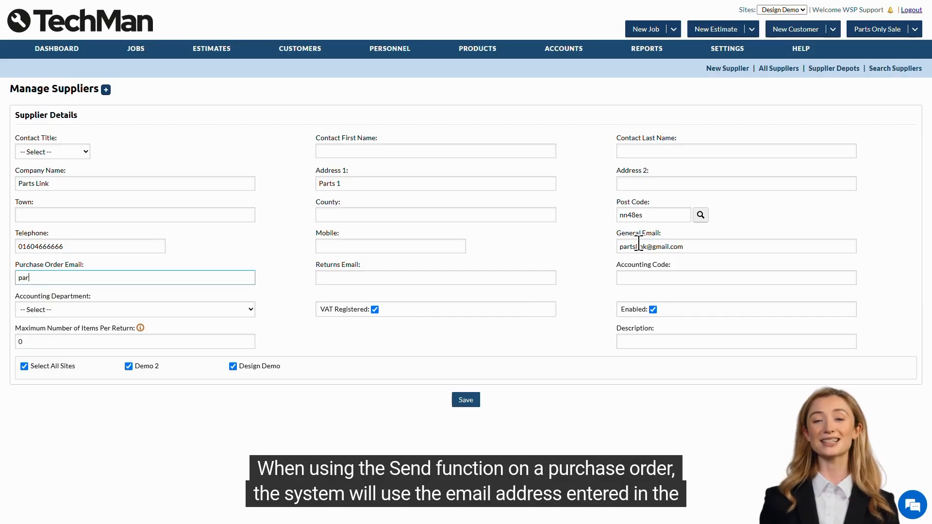
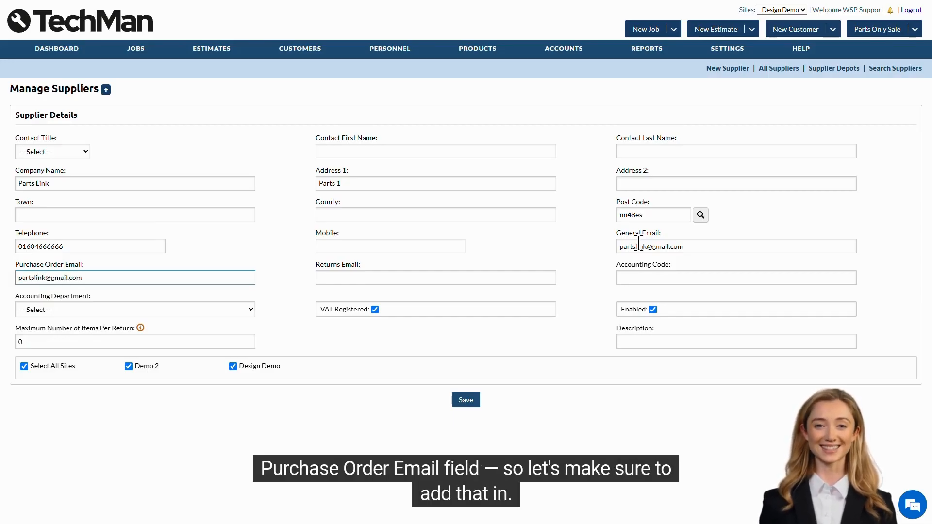
key("Tab")
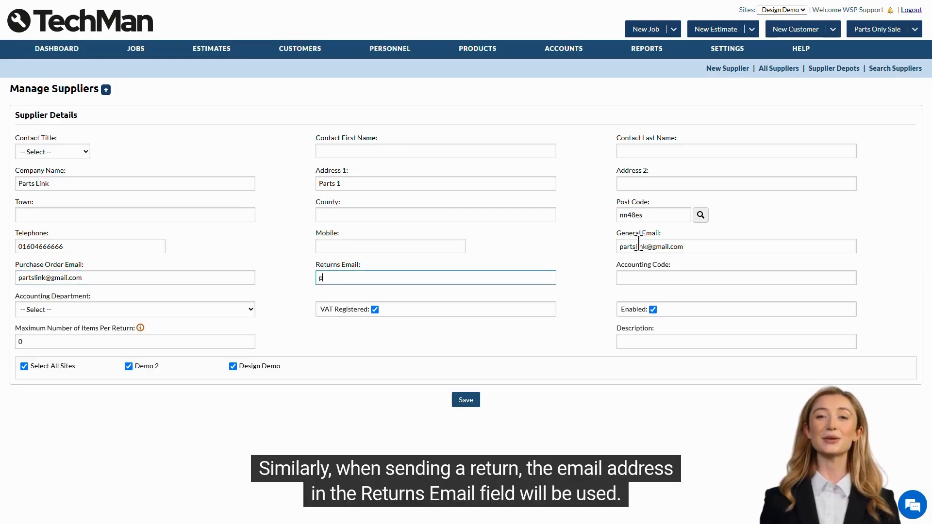
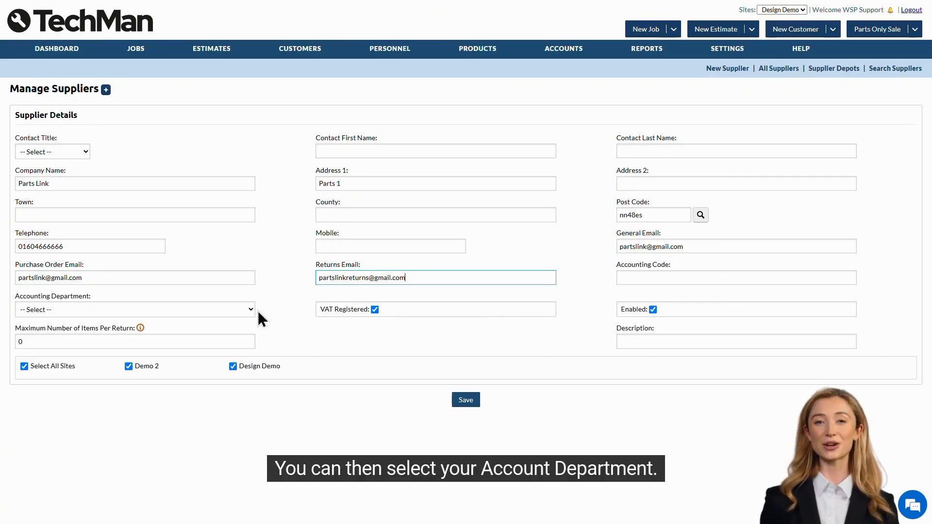
Assign Parts Link to the 01 : Design Demo department, set 10 items per return, and save
left_click(229, 310)
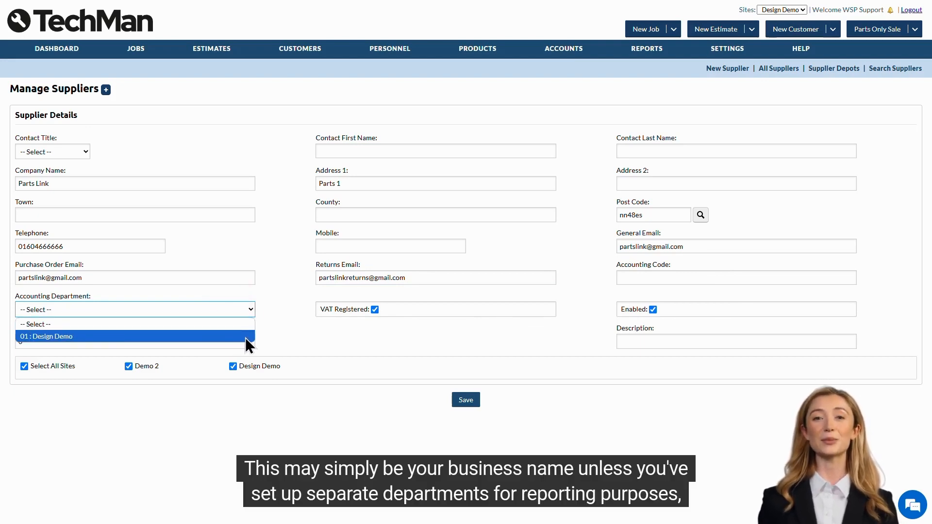
left_click(246, 337)
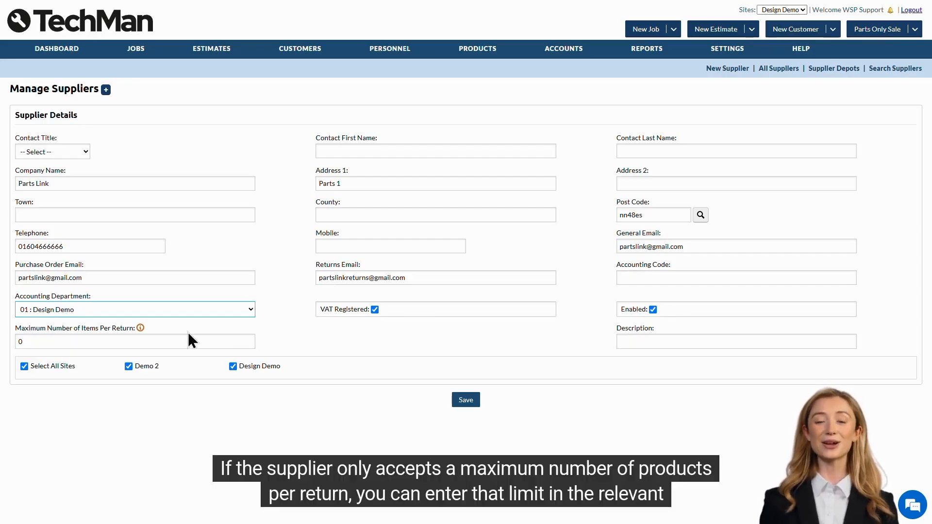
mouse_move(142, 330)
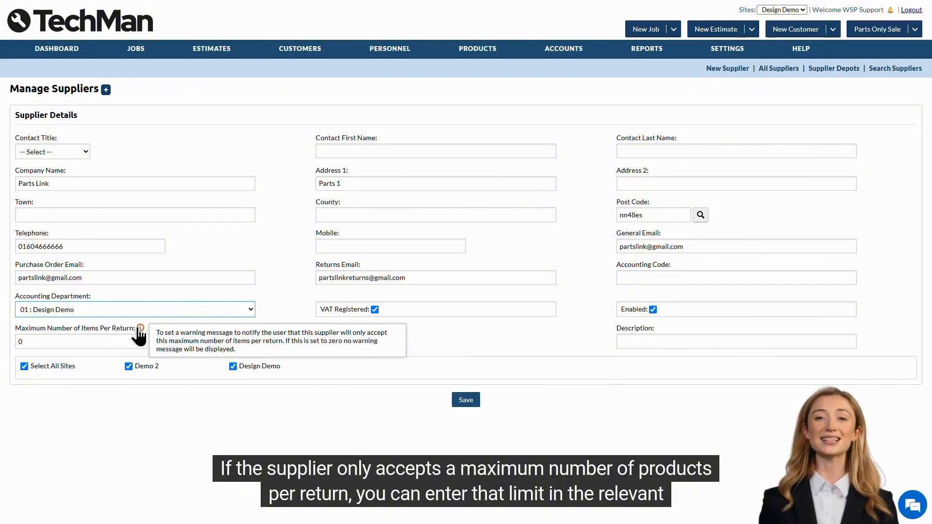
left_click(125, 343)
key("BackSpace")
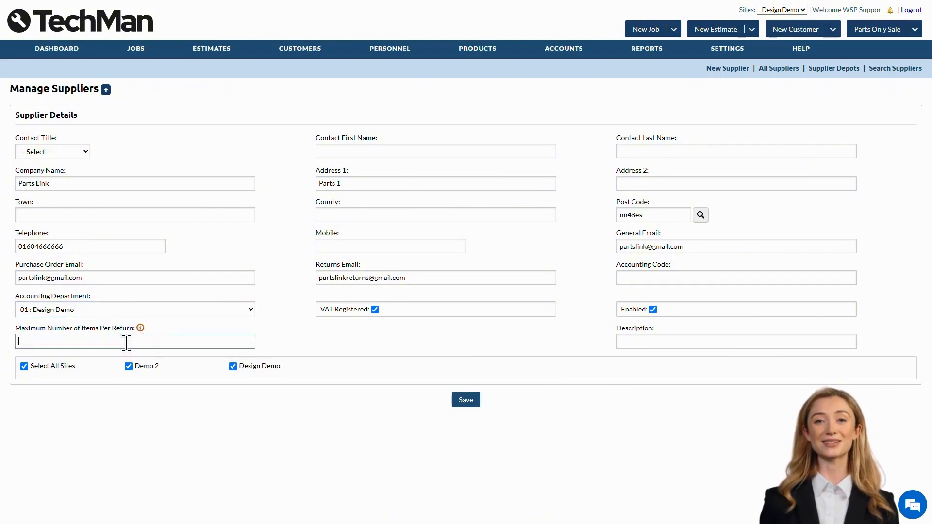
type("10")
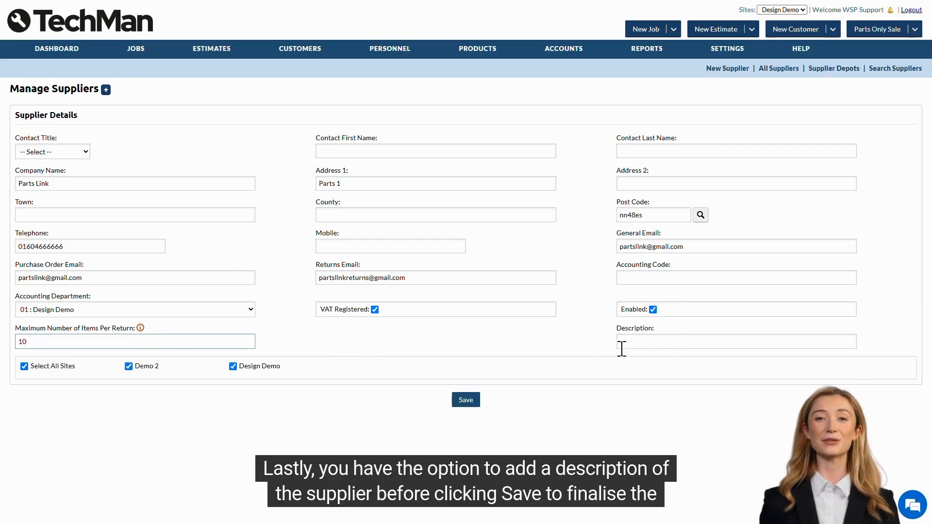
left_click(465, 402)
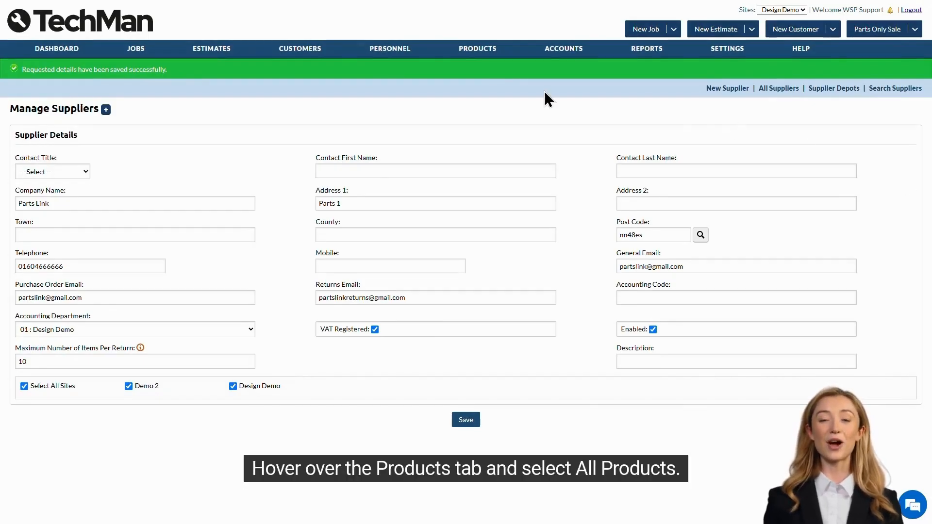
Open product GY 195/50R15 82H from All Products, then review a blank new tyre product form
mouse_move(462, 54)
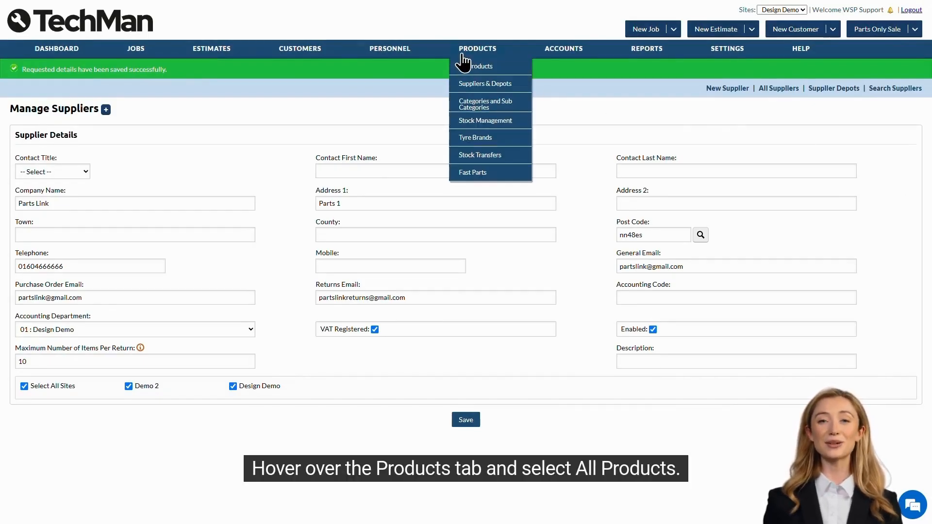
left_click(506, 72)
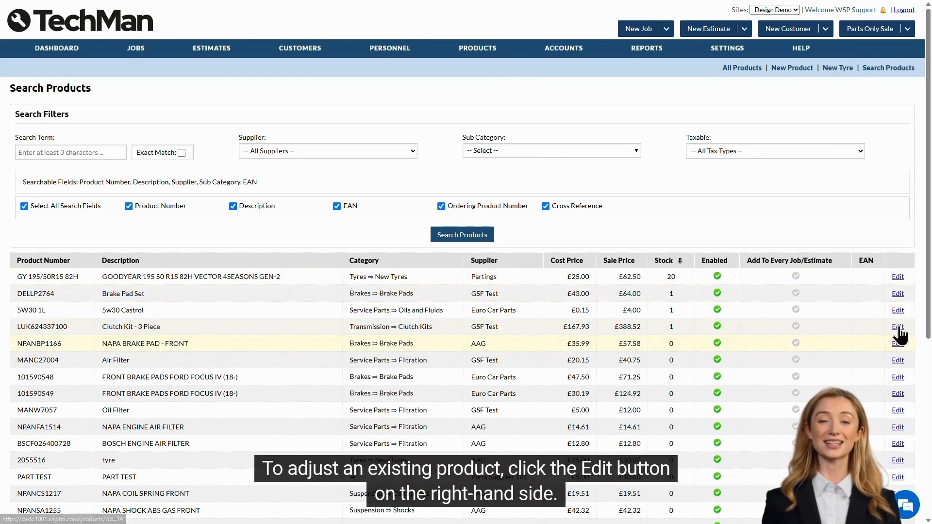
left_click(896, 277)
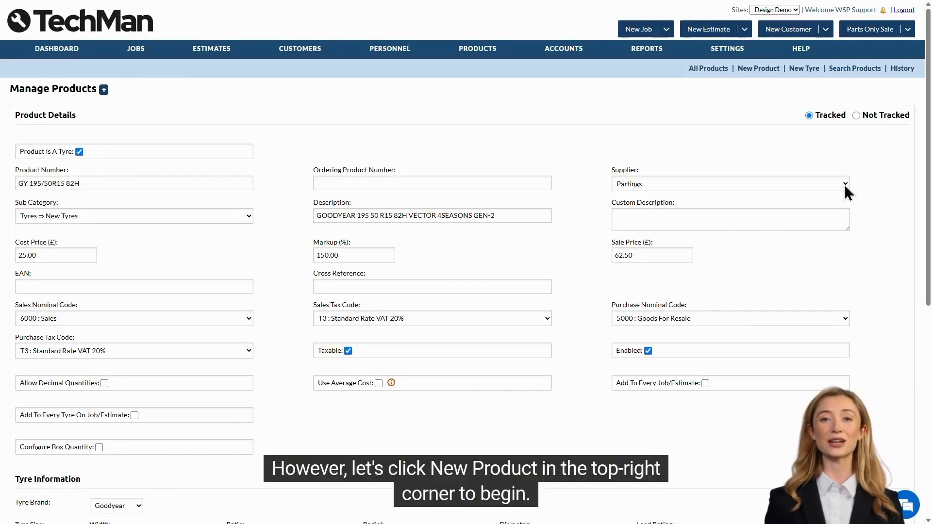
left_click(754, 68)
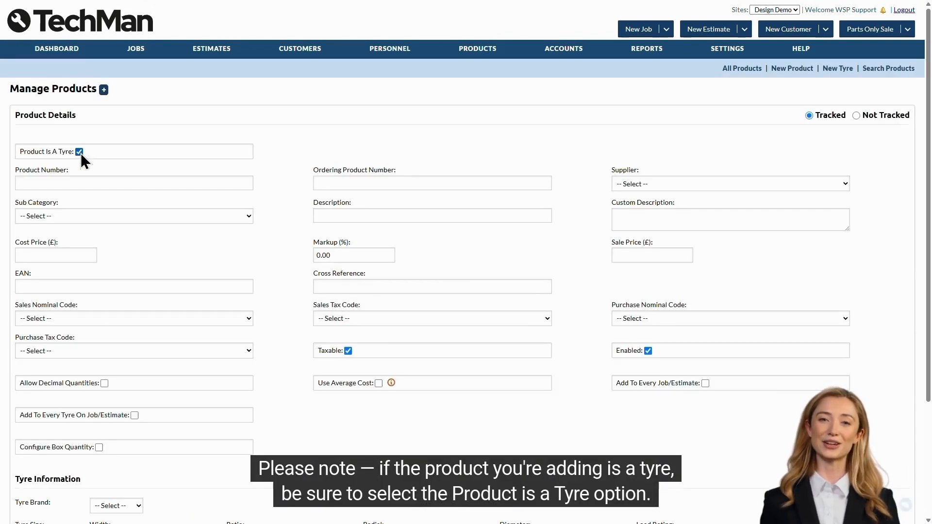
scroll(285, 208, "down", 3)
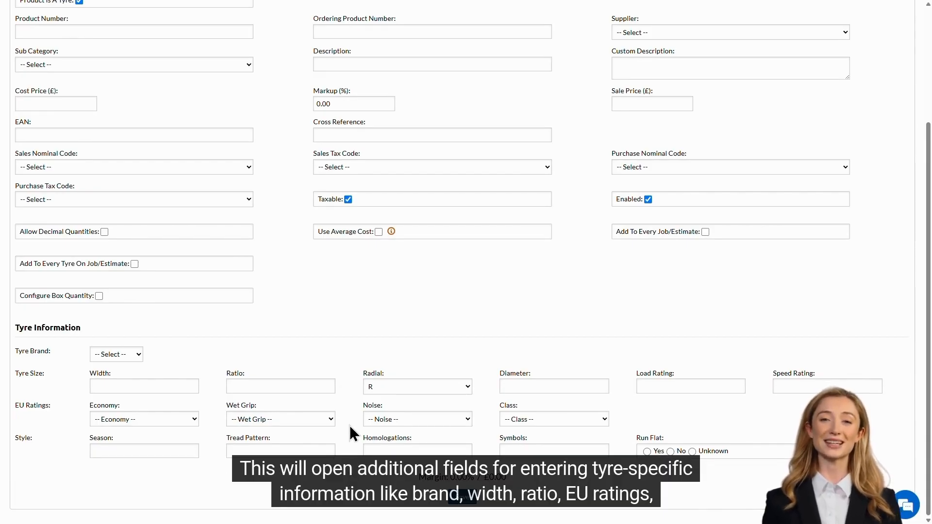
scroll(348, 345, "up", 3)
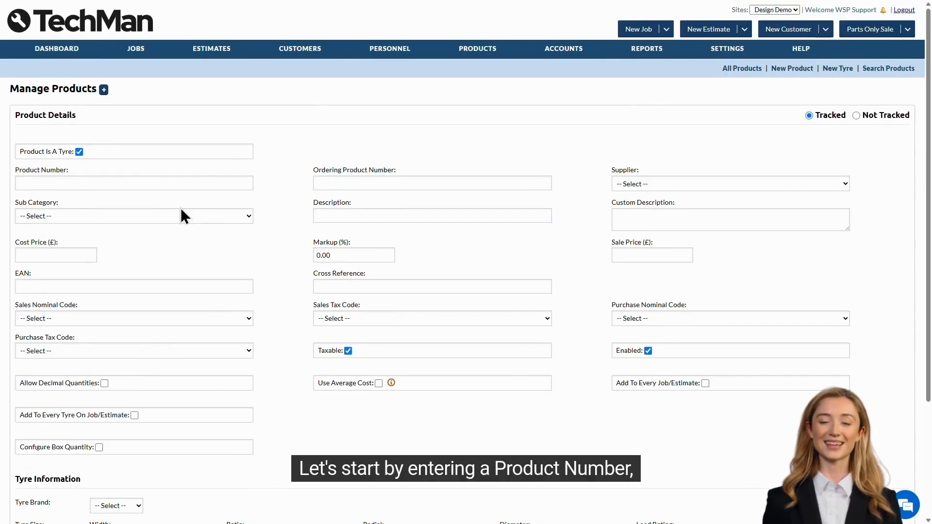
Set up non-tyre product Part12345 with supplier Parts Supplier 101 and sub category Consumables ⇒ Miscellaneous
left_click(79, 152)
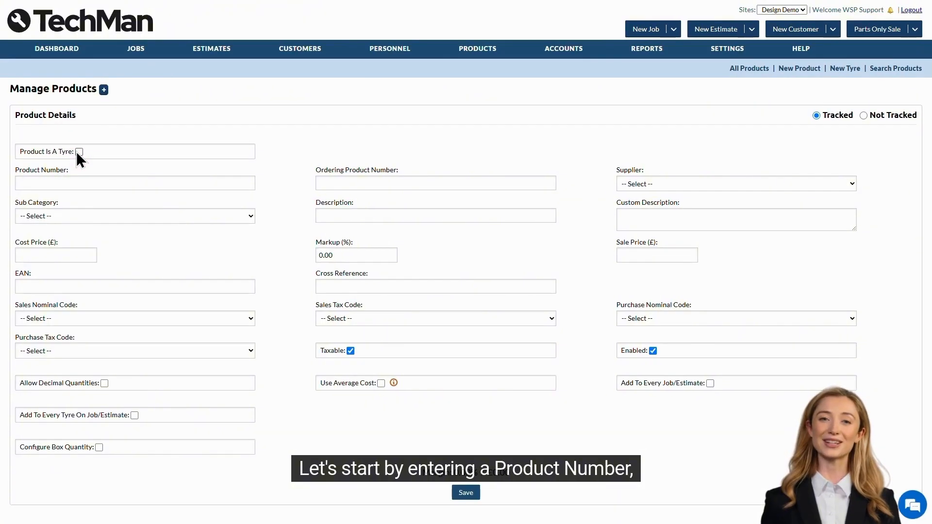
left_click(119, 181)
type("Part12345")
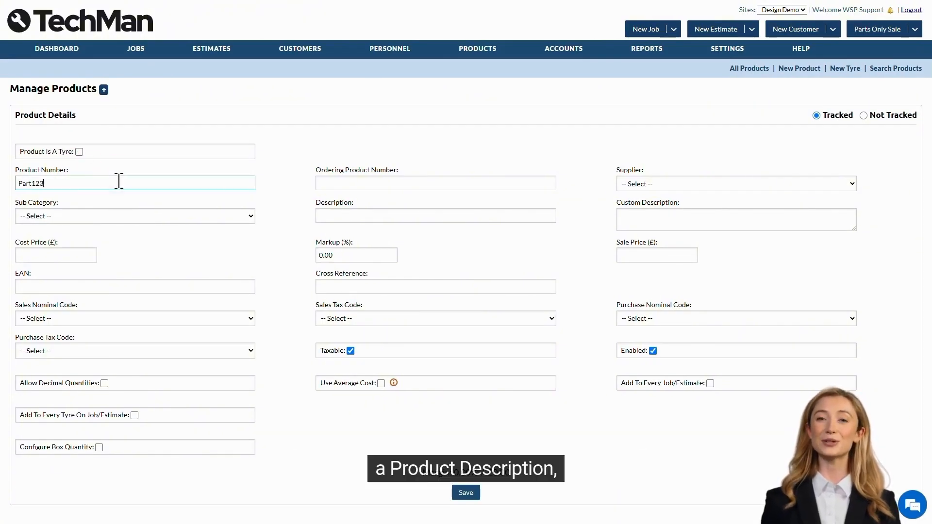
key("Tab")
key("Tab")
key("Tab")
key("Tab")
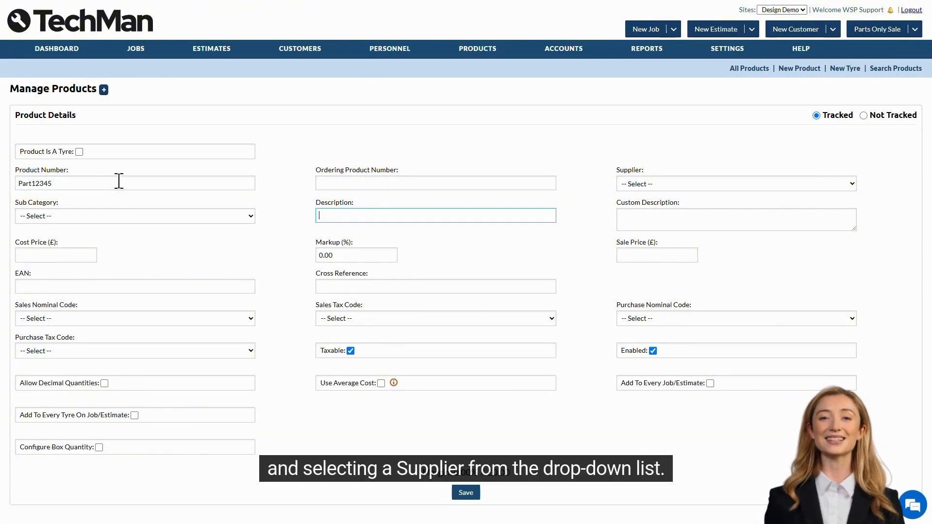
type("Part12345")
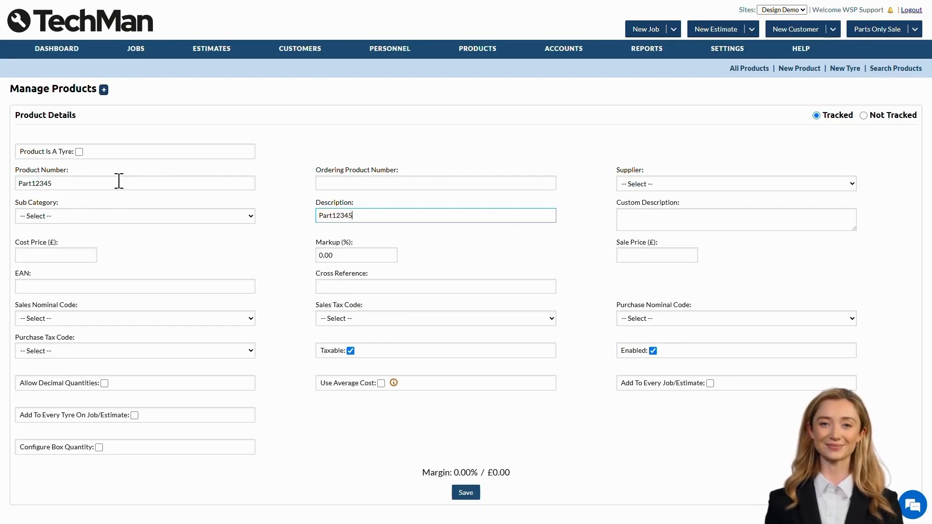
left_click(723, 182)
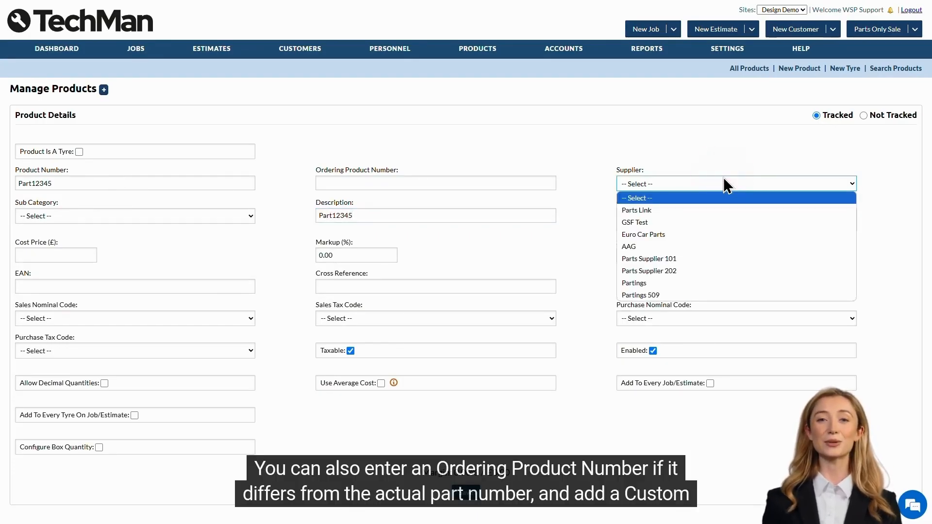
left_click(728, 258)
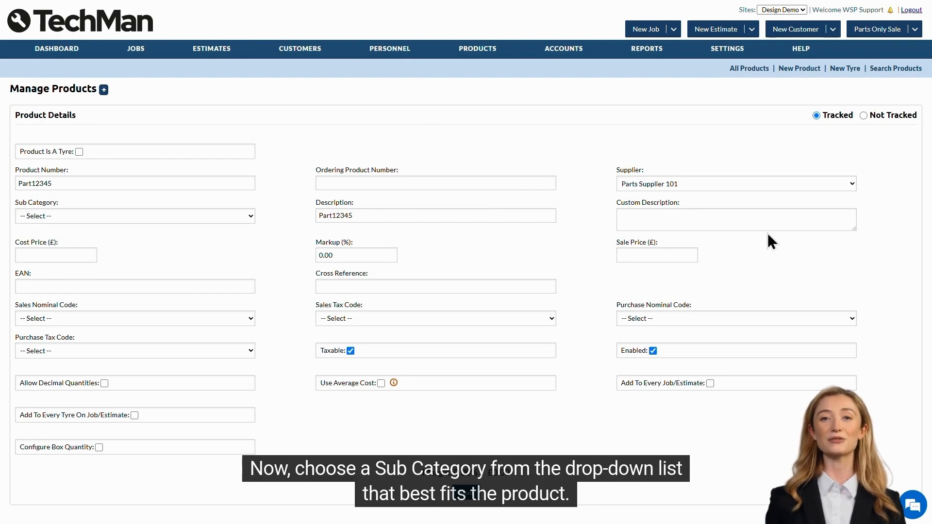
left_click(206, 217)
left_click(129, 318)
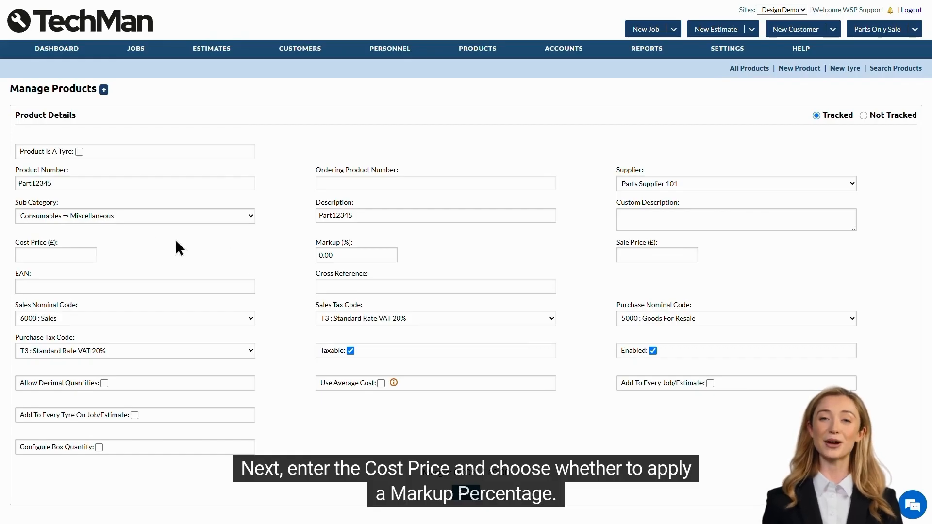
Price Part12345 at cost 5 with 100% markup, then raise the sale price to 20
left_click(65, 254)
type("5")
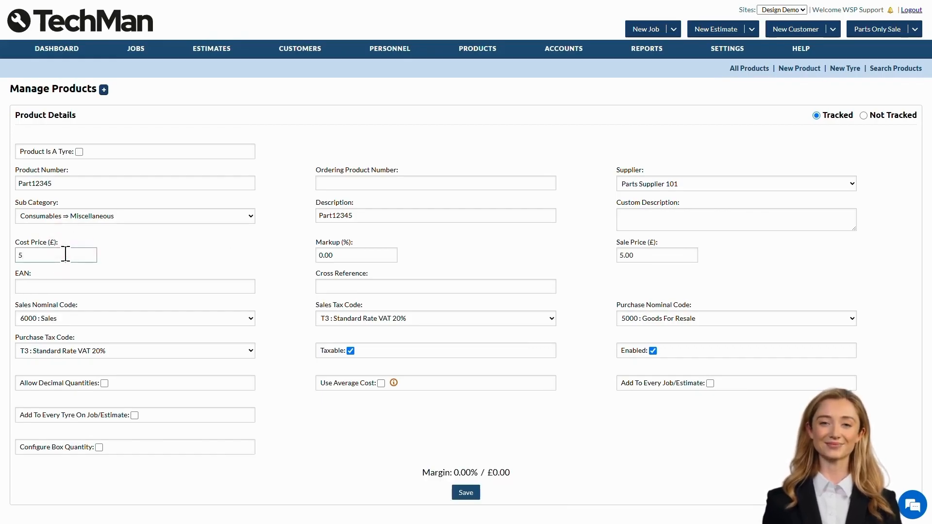
left_click(349, 254)
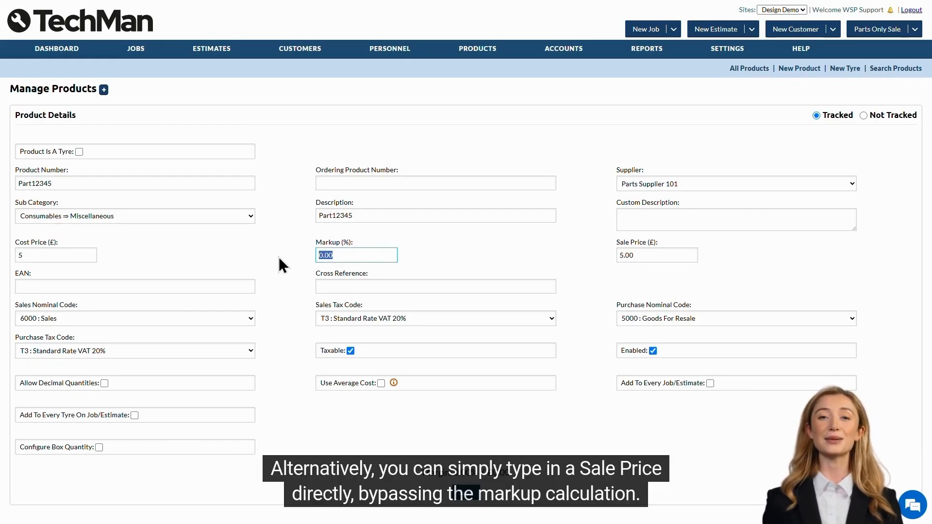
type("100")
key("Tab")
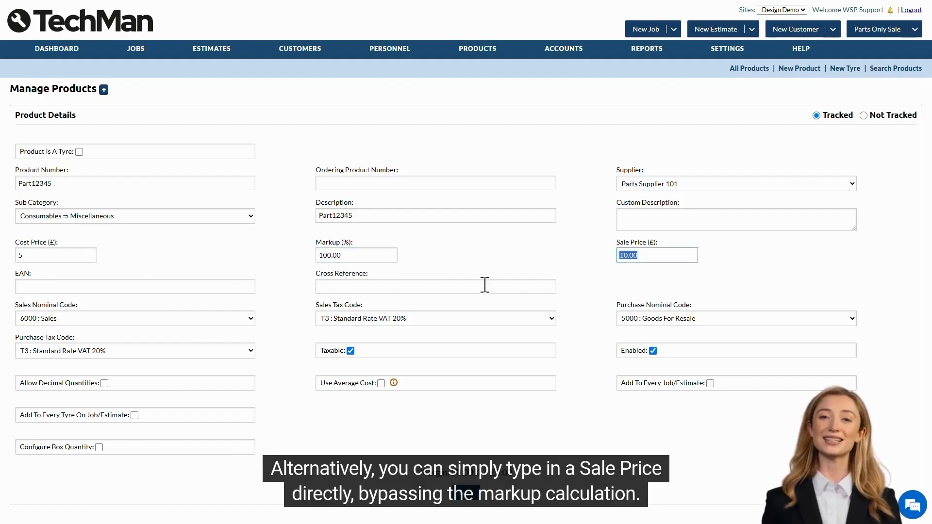
left_click(653, 257)
left_click_drag(656, 257, 574, 266)
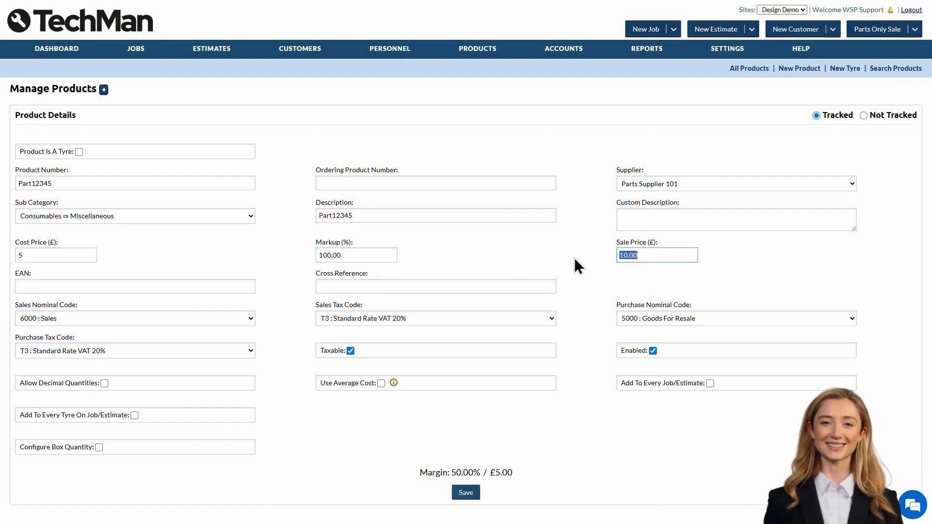
type("20")
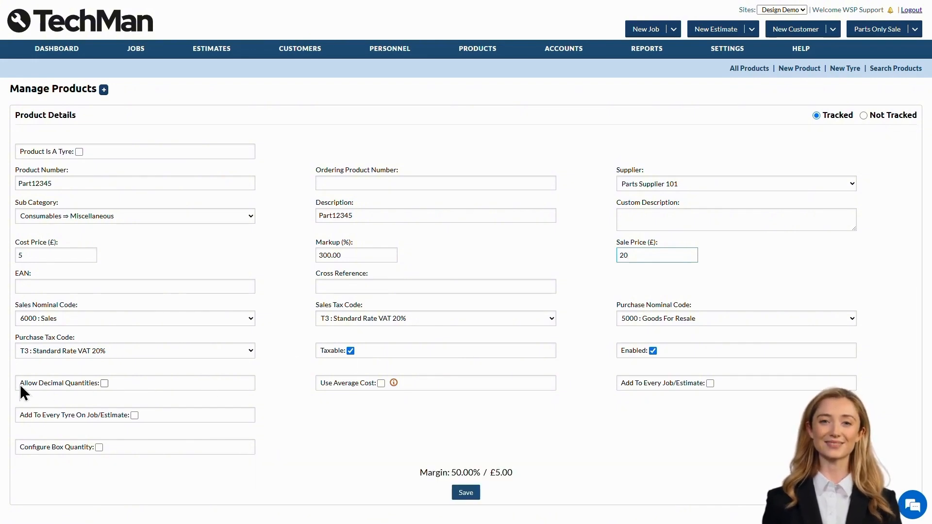
Allow decimal quantities for Part12345 and save the product
left_click(104, 383)
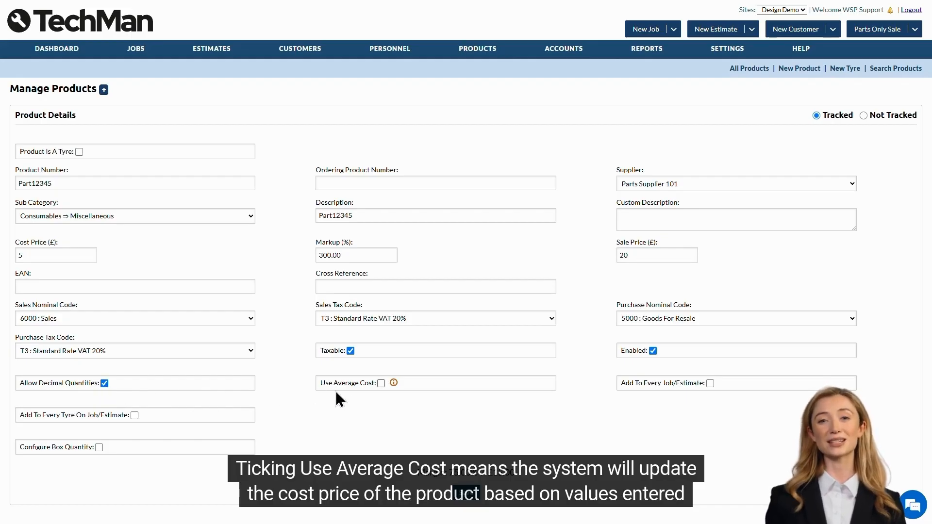
mouse_move(394, 383)
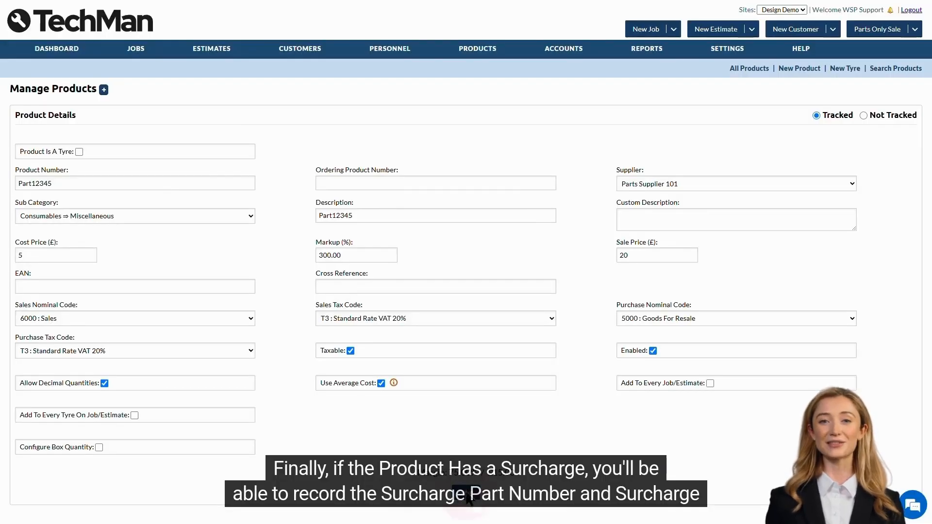
left_click(466, 493)
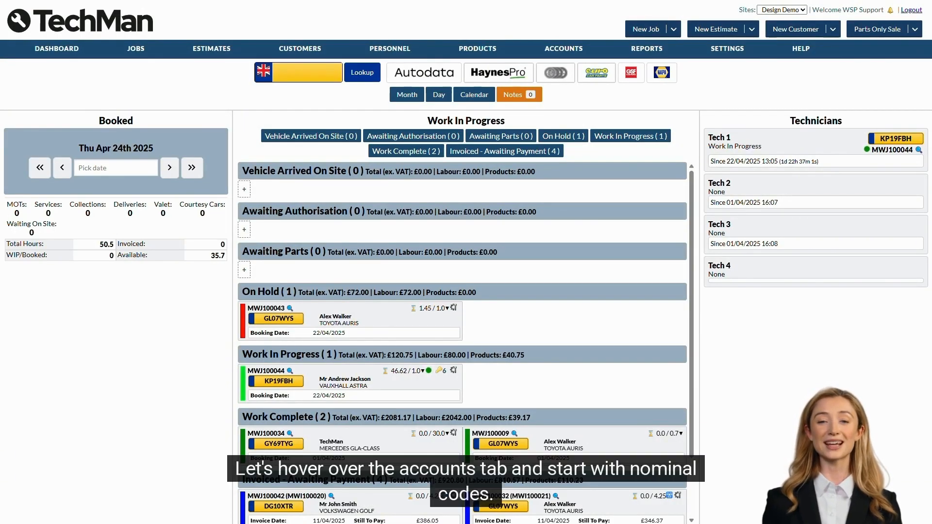
Renumber the Sales nominal code from 200 to 201, save it, and show all nominal codes
mouse_move(563, 49)
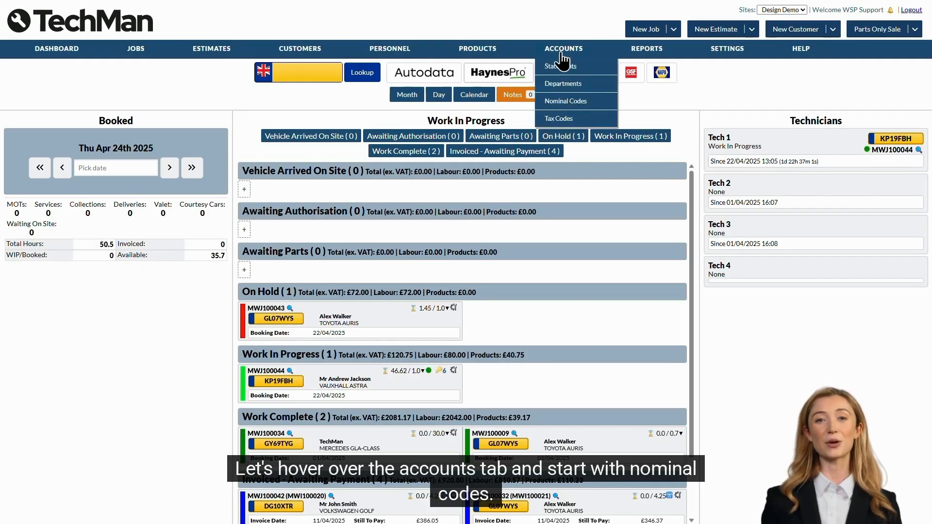
left_click(569, 101)
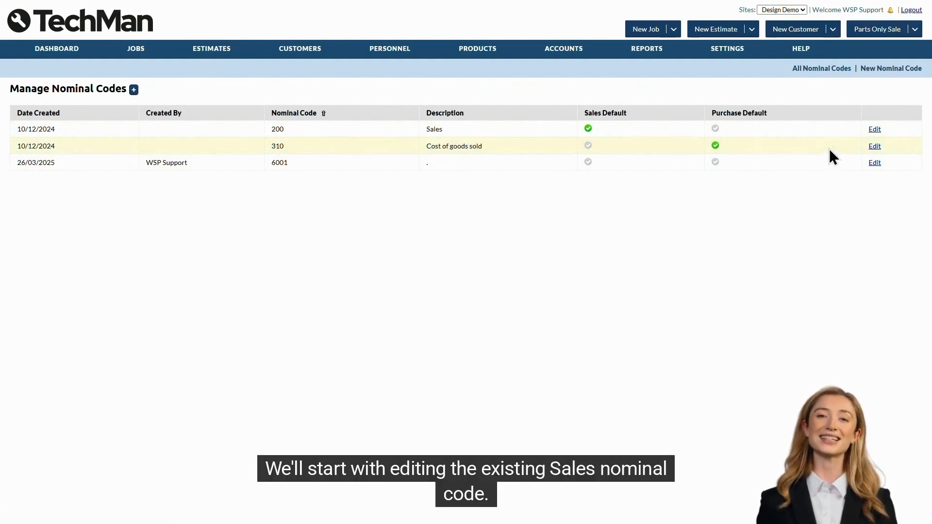
left_click(874, 129)
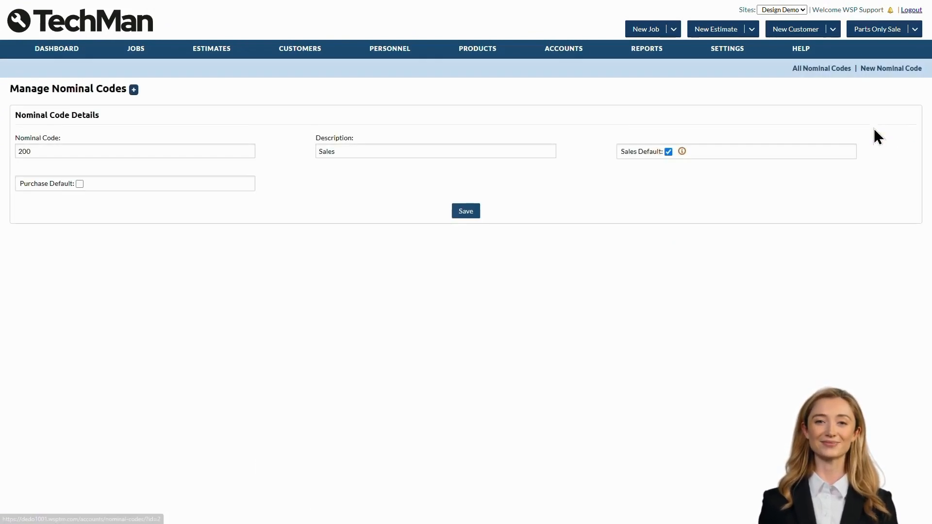
left_click(215, 146)
key("BackSpace")
type("1")
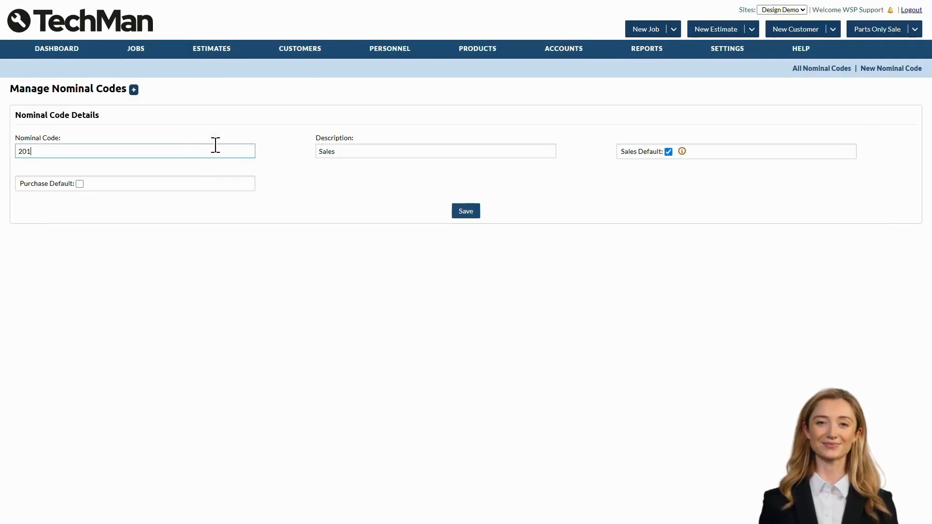
left_click(494, 152)
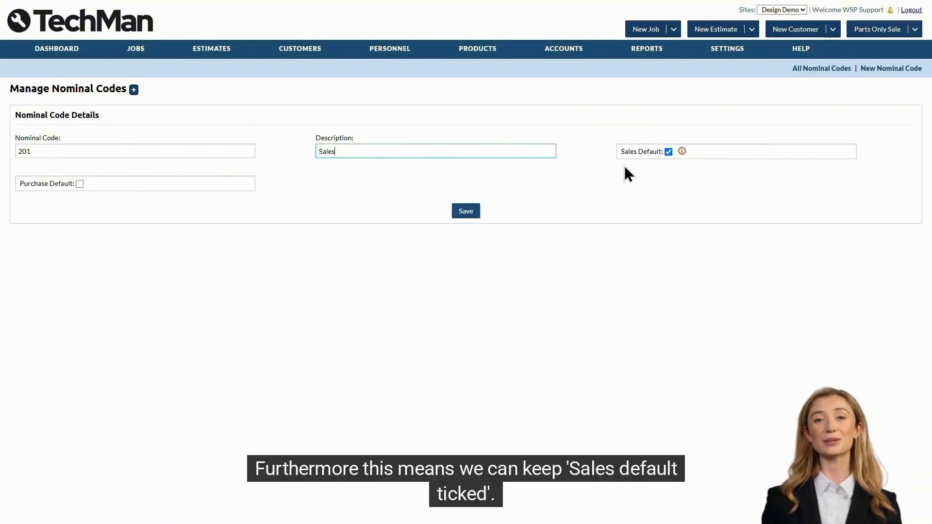
mouse_move(682, 153)
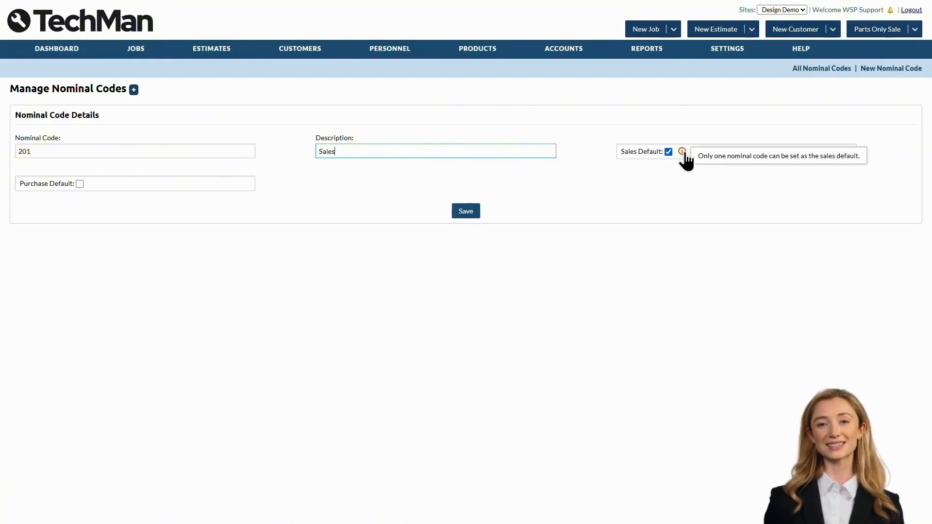
left_click(472, 213)
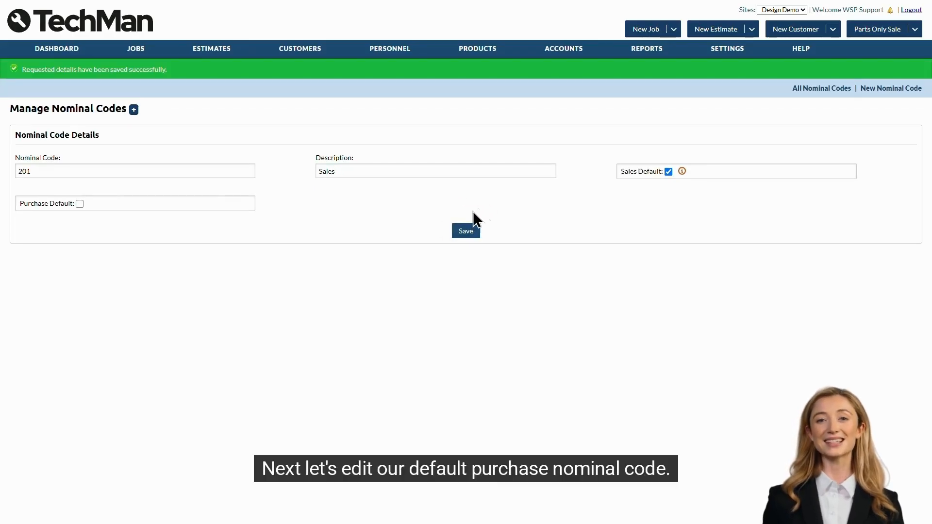
left_click(824, 89)
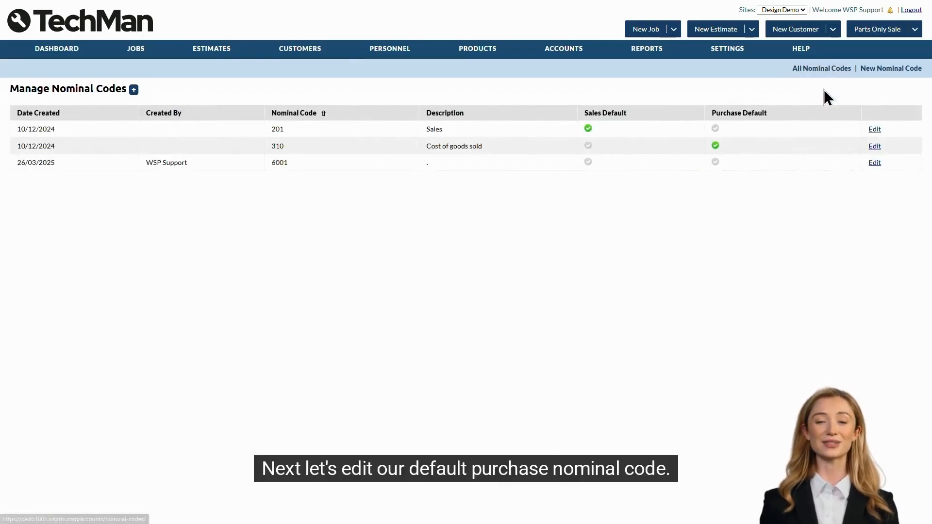
Change the Cost of goods sold code from 310 to 301, keeping its description, and save
left_click(875, 146)
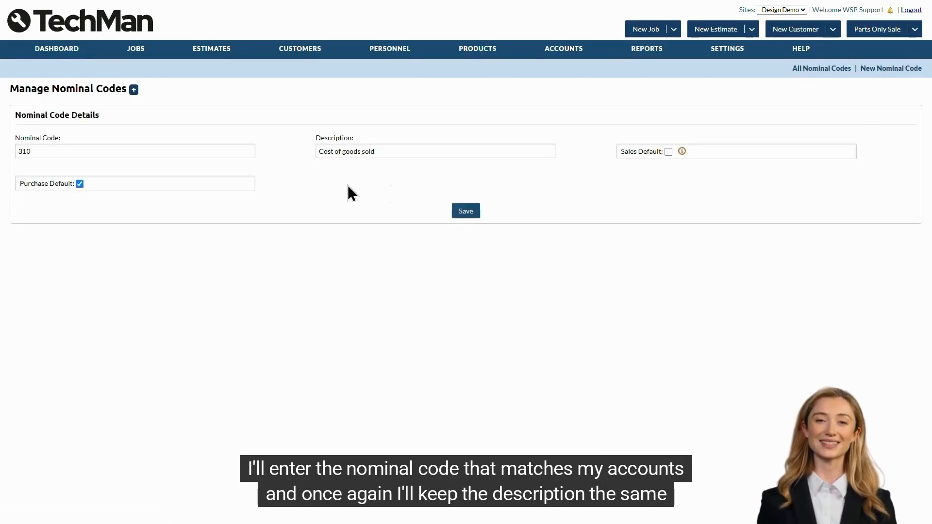
left_click(155, 148)
key("BackSpace")
key("BackSpace")
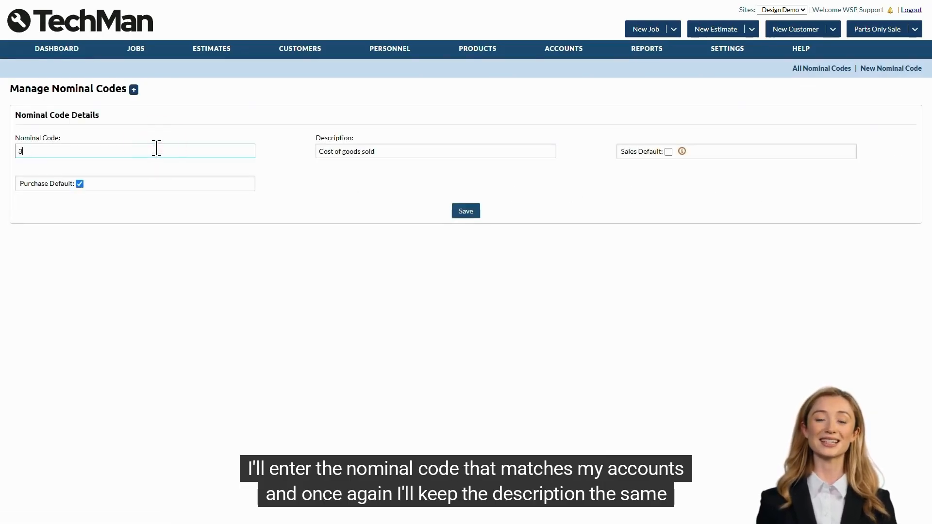
type("01")
left_click(429, 151)
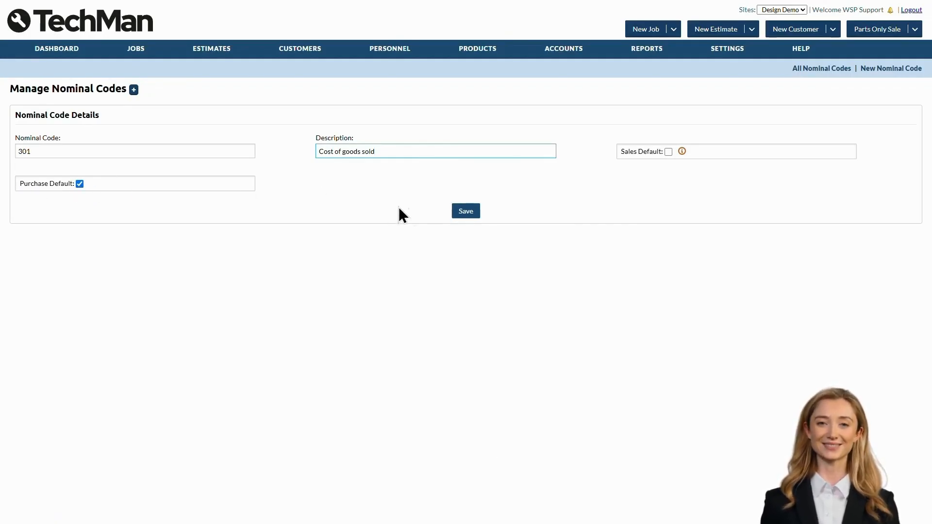
left_click(459, 214)
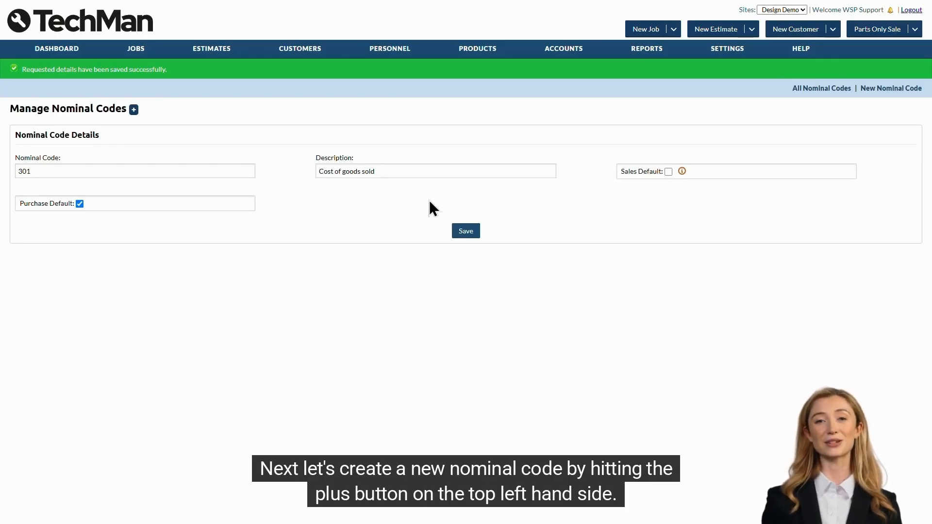
Add and save nominal code 4001 described as 'Tyre', then show the tax codes list
left_click(134, 109)
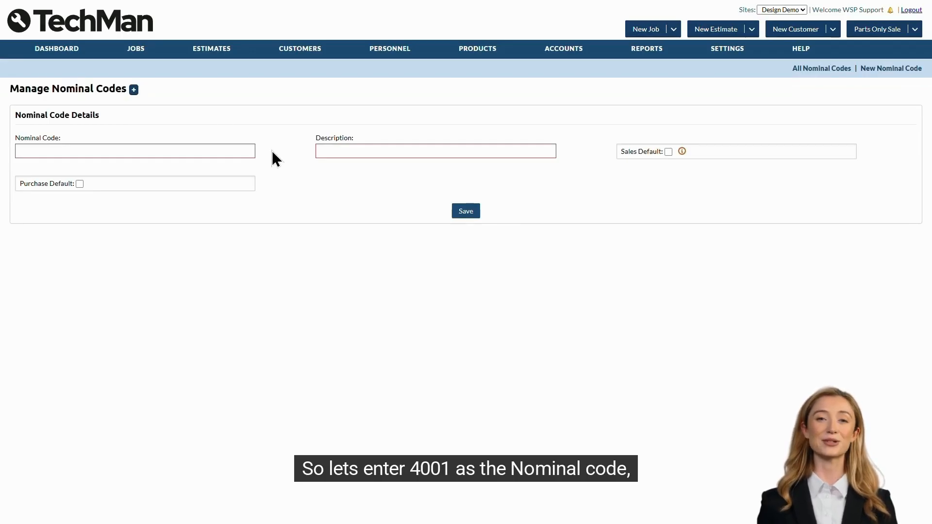
left_click(227, 150)
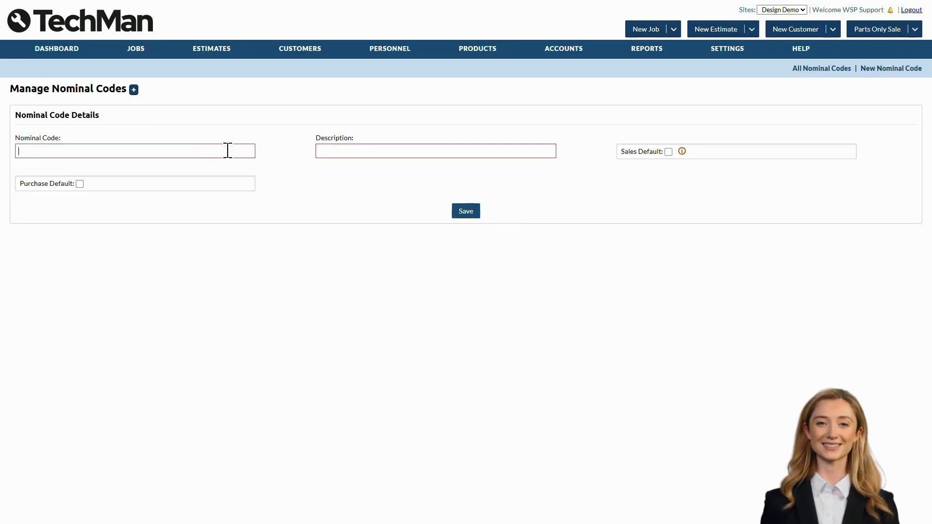
type("4001")
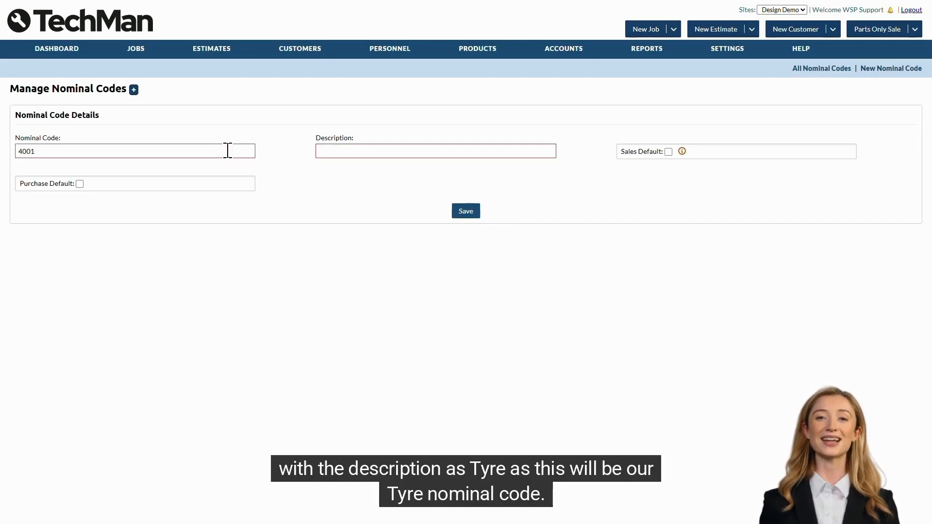
left_click(340, 150)
type("T")
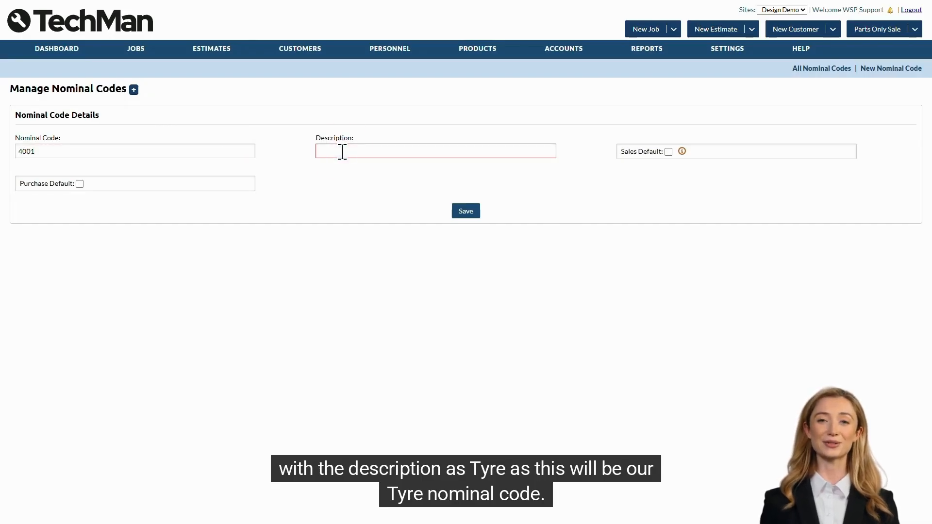
type("yre")
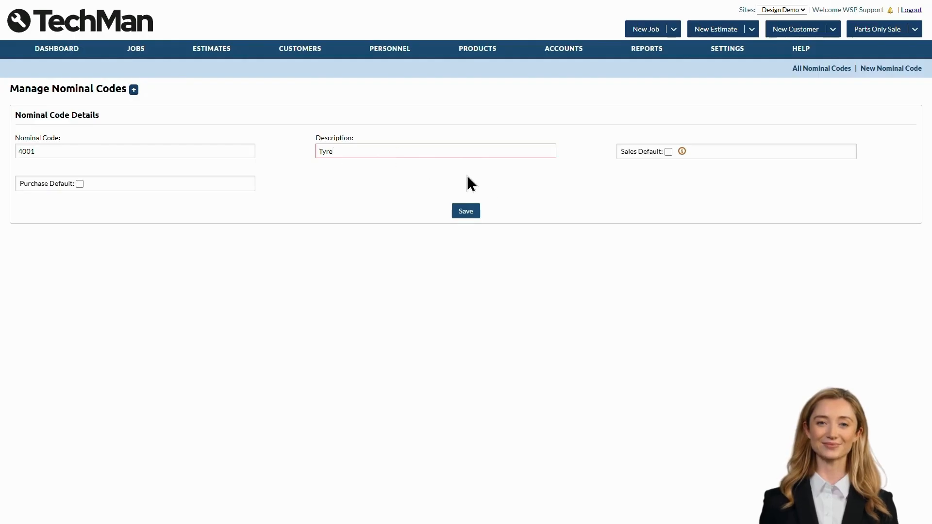
left_click(469, 212)
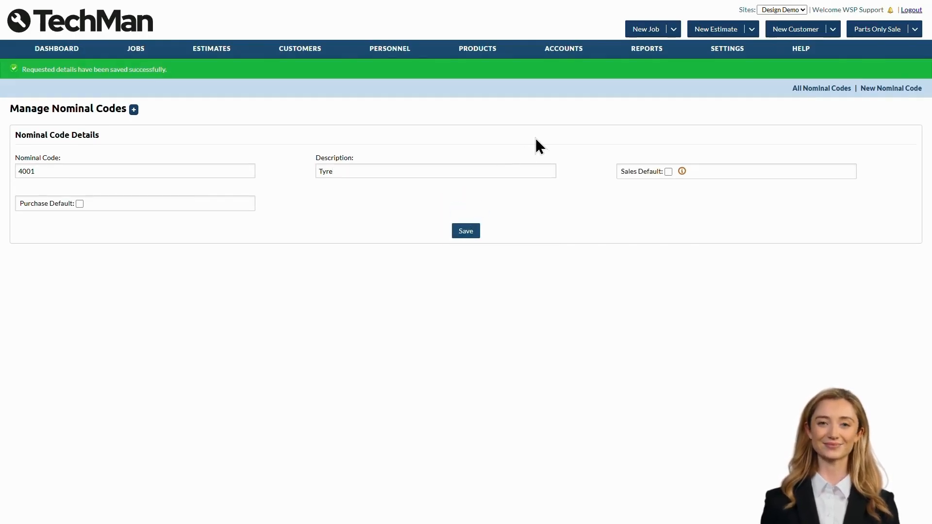
mouse_move(559, 52)
left_click(562, 116)
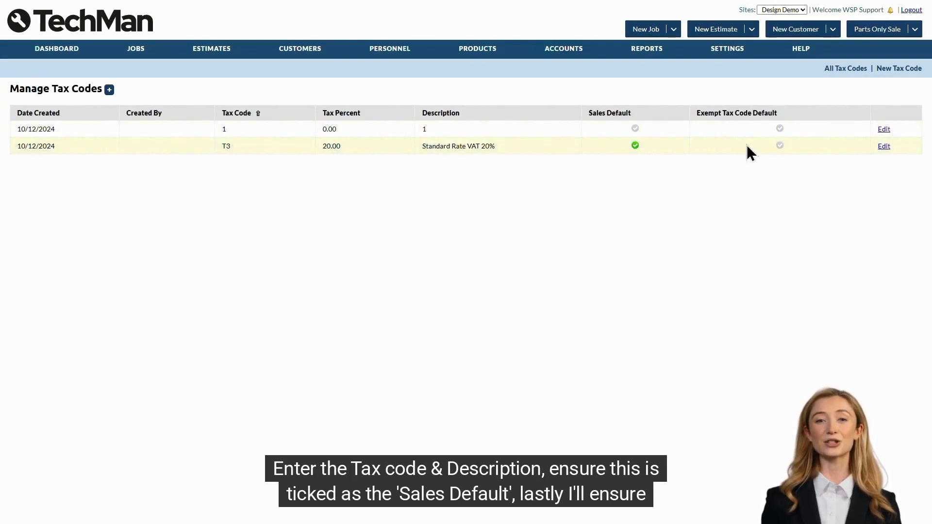
Rename tax code T3 to T31, keeping Standard Rate VAT 20% at 20.00, and save
left_click(885, 149)
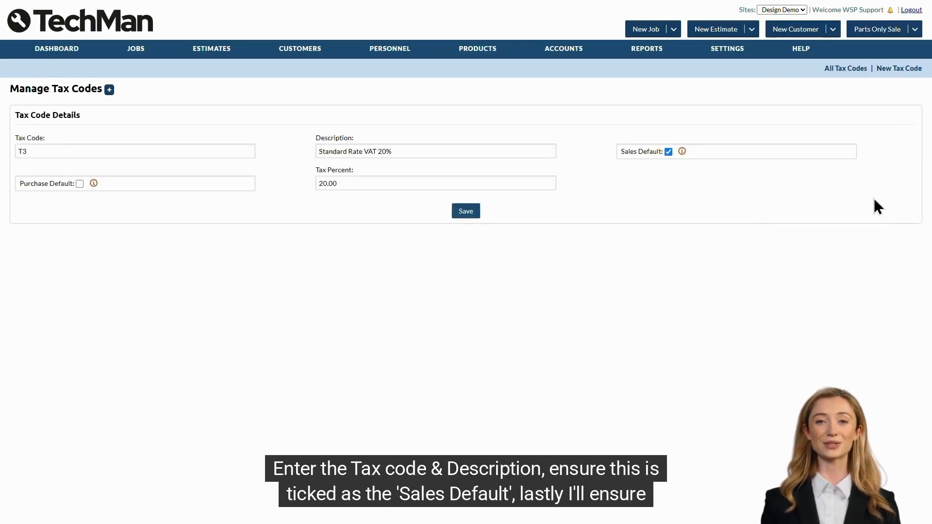
left_click(218, 151)
type("1")
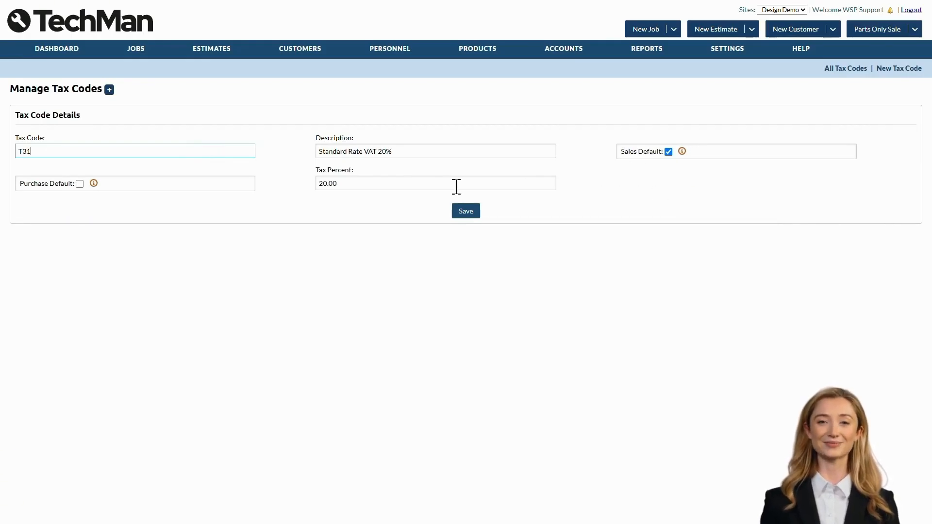
left_click(381, 184)
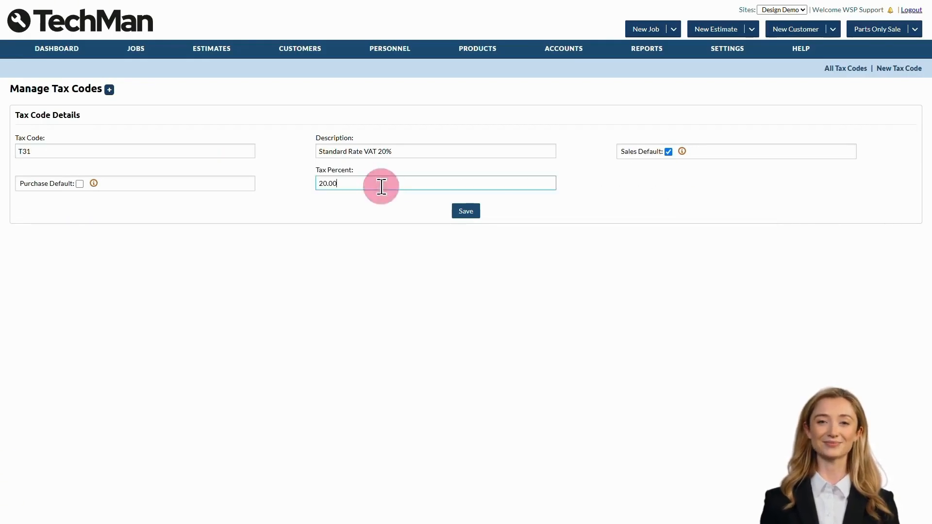
left_click(410, 150)
left_click(466, 212)
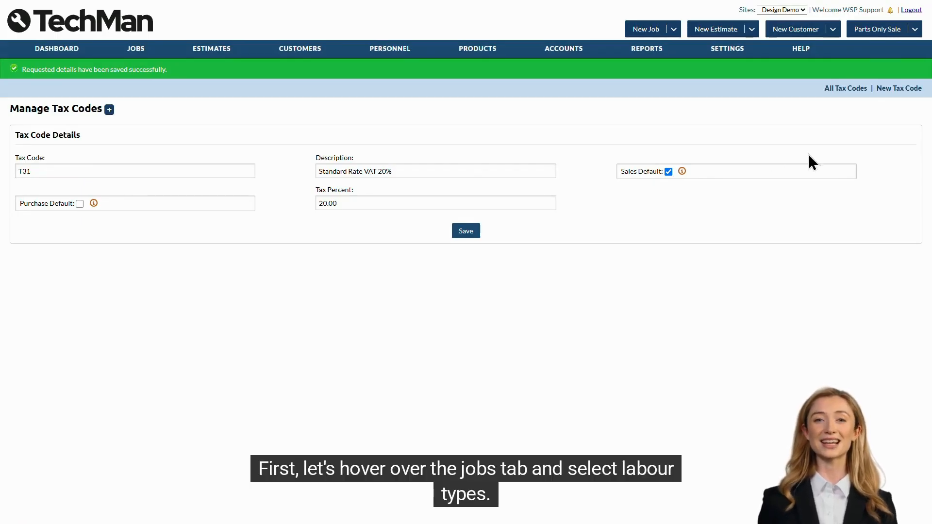
mouse_move(142, 51)
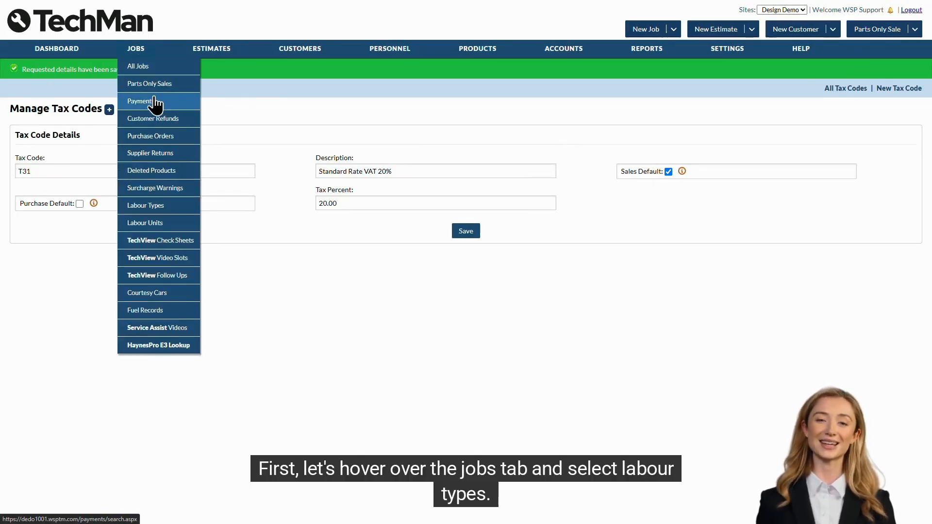
Set the TYREFIT labour type's sales nominal code to 4001 : Tyre and save it
left_click(168, 206)
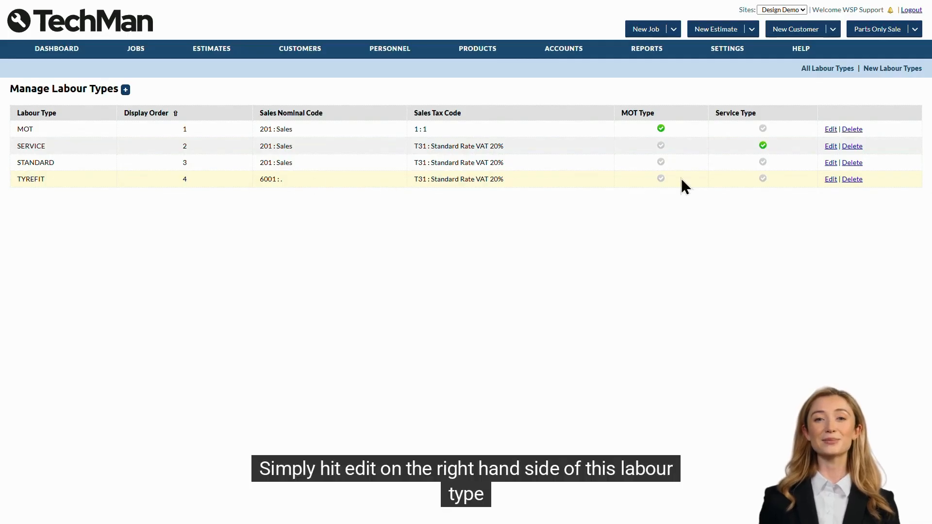
left_click(830, 181)
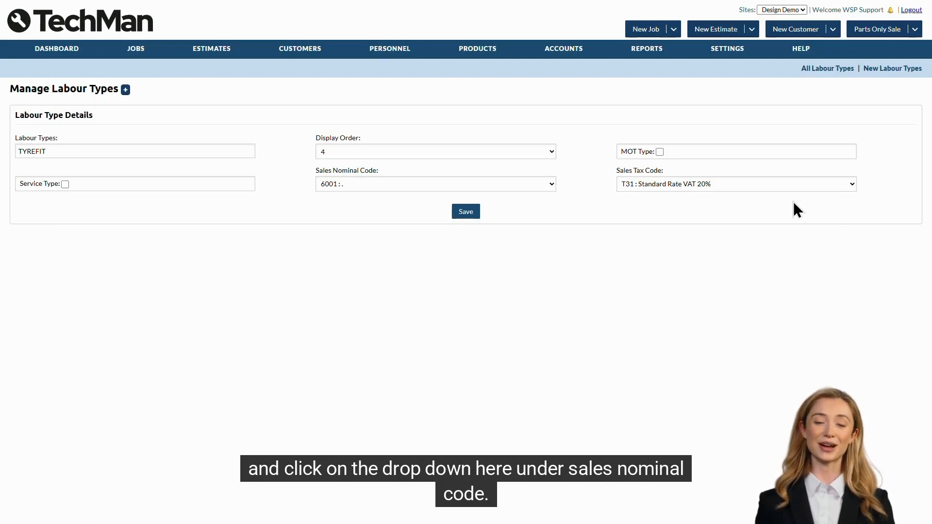
left_click(370, 183)
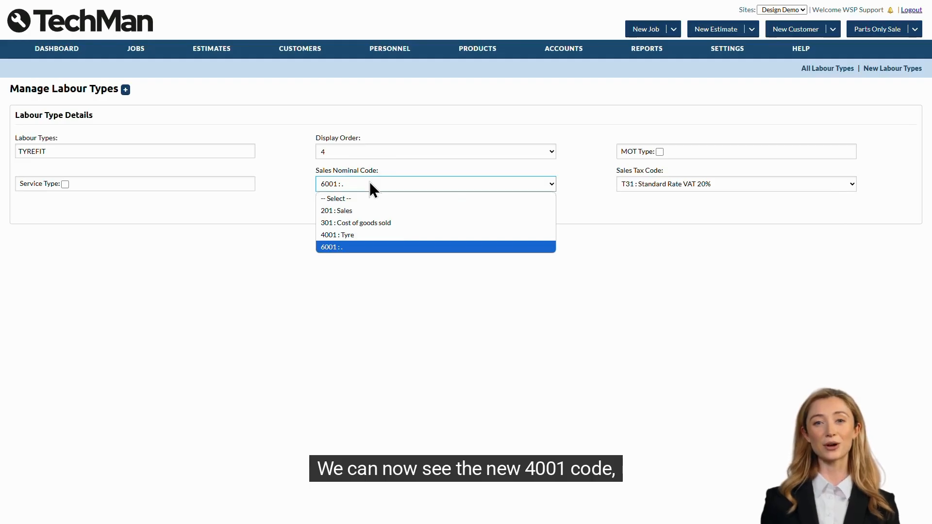
left_click(385, 237)
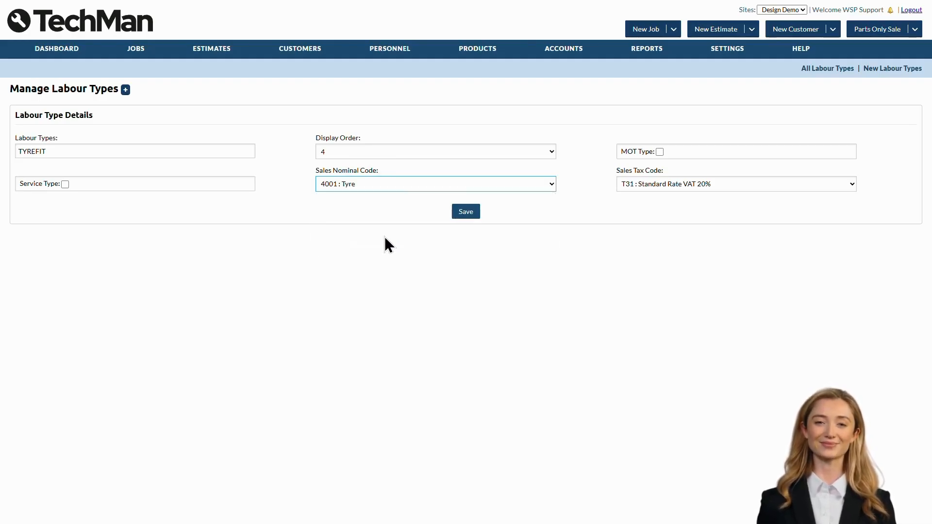
left_click(468, 217)
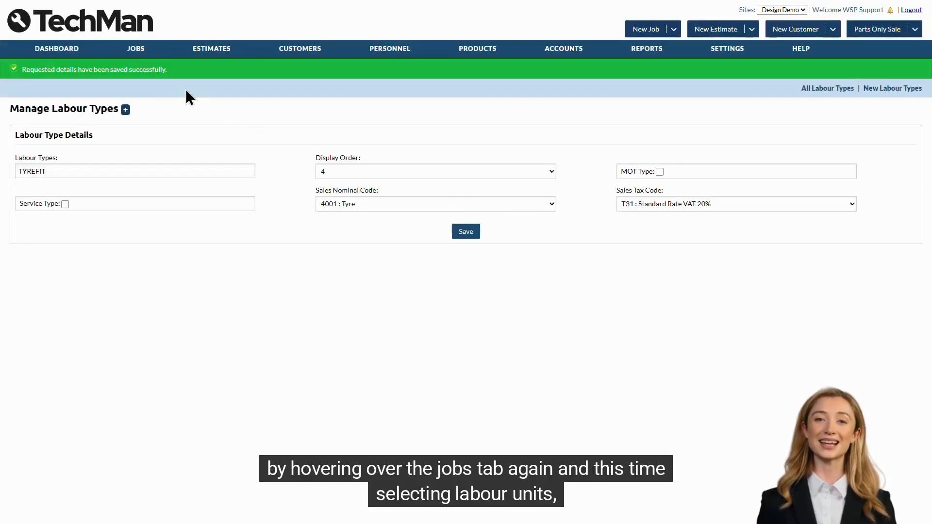
In Labour Units, set TYREFIT's sales nominal code to 4001 : Tyre and save
mouse_move(133, 52)
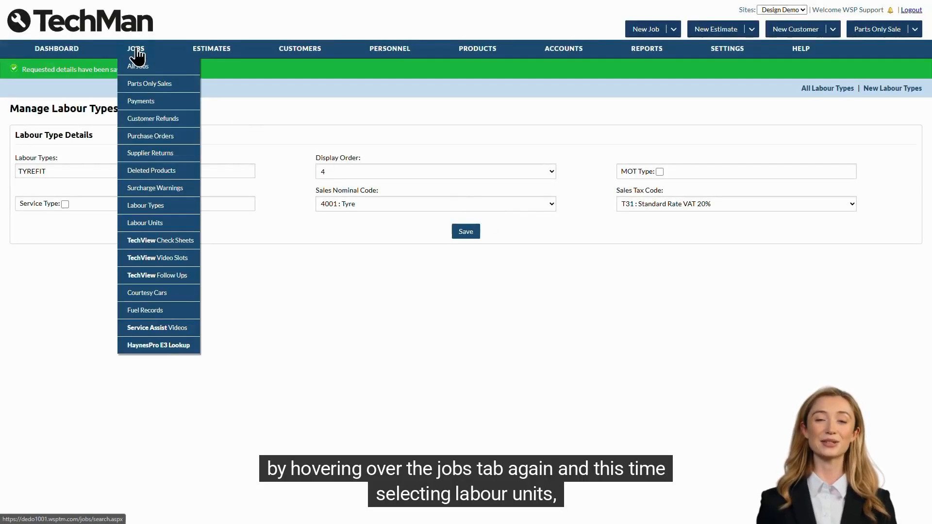
left_click(173, 223)
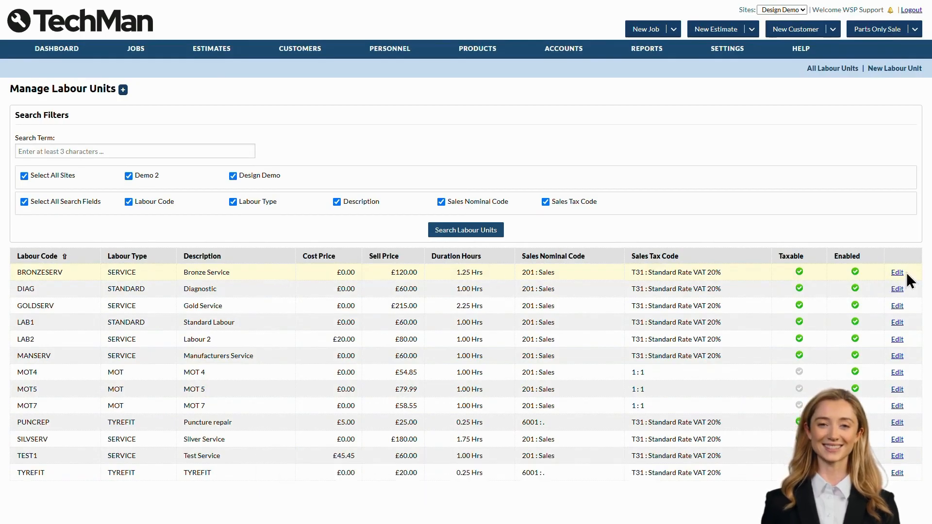
left_click(899, 473)
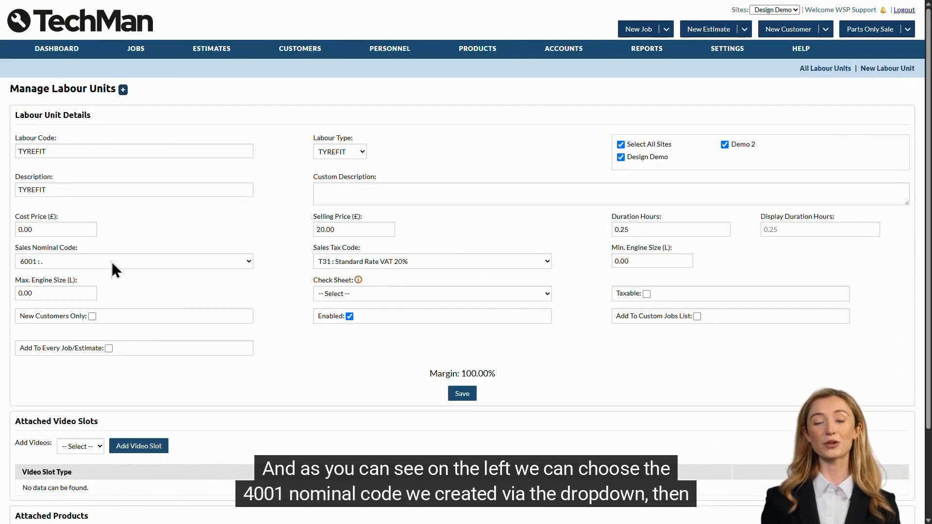
left_click(95, 260)
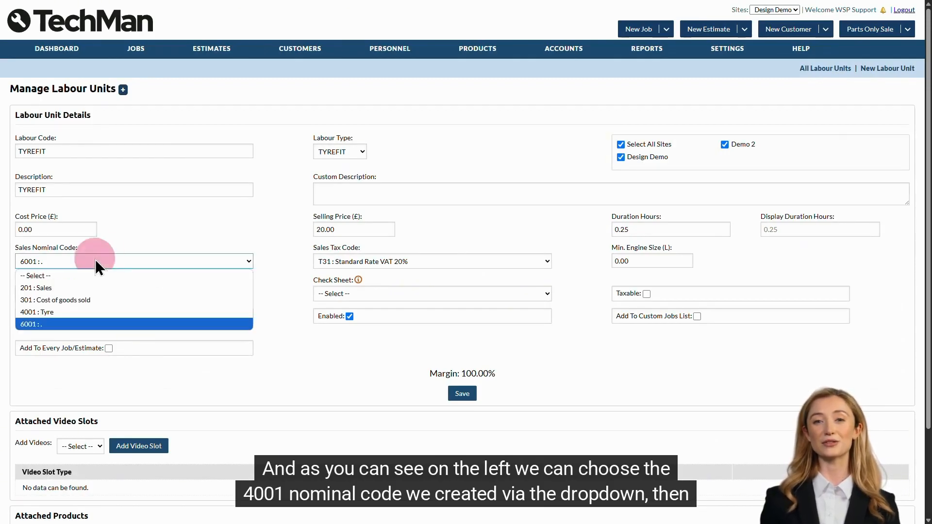
left_click(125, 313)
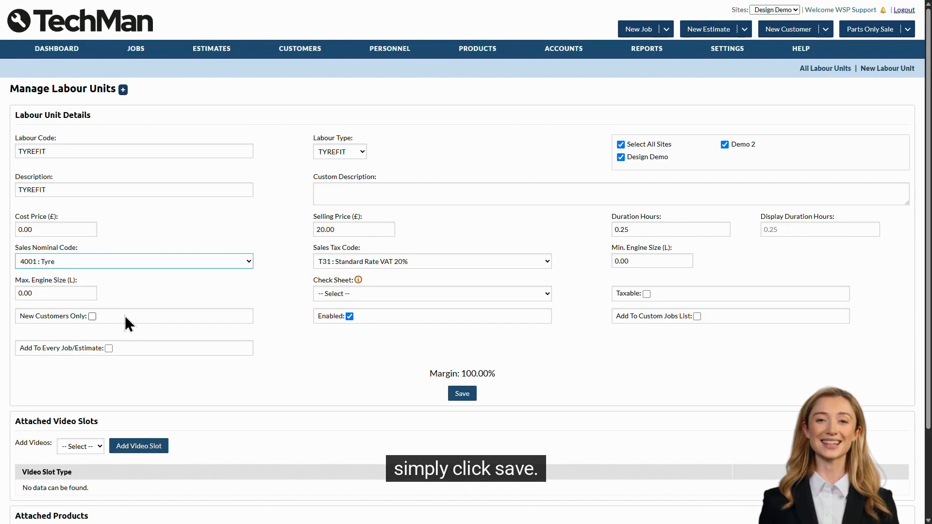
left_click(470, 398)
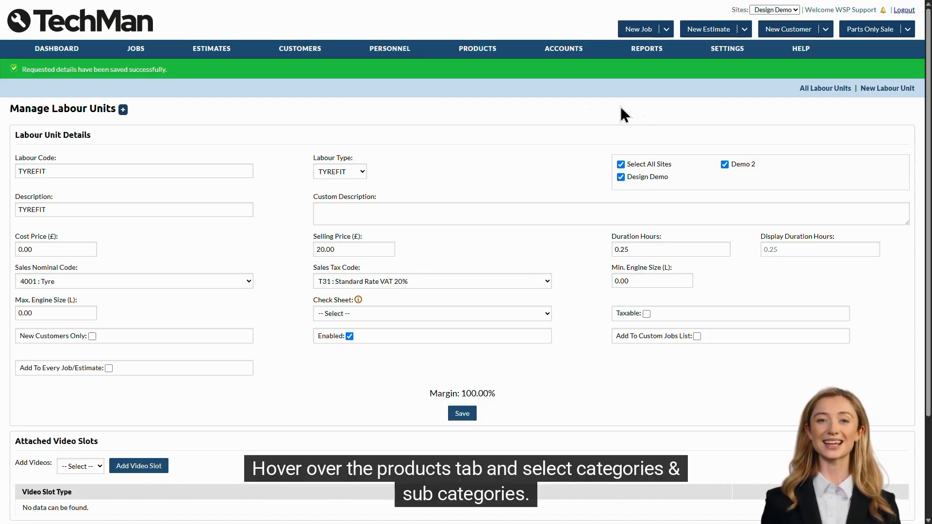
Set the Tyres category's sales nominal code to 4001 : Tyre and sales tax to T31
mouse_move(486, 49)
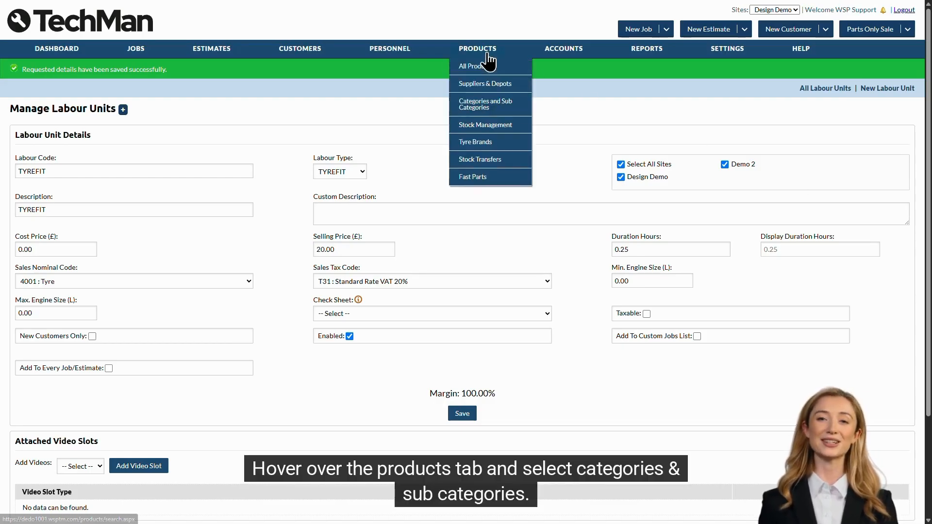
left_click(497, 109)
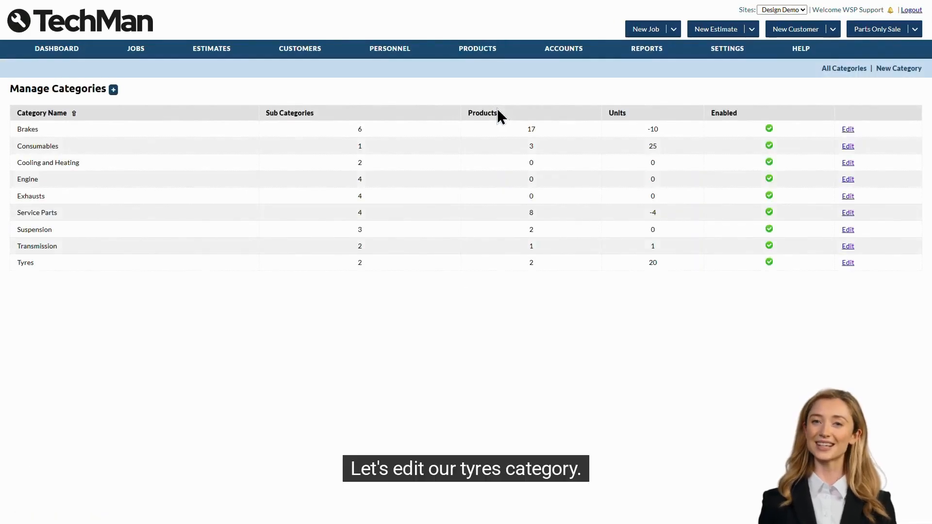
left_click(848, 263)
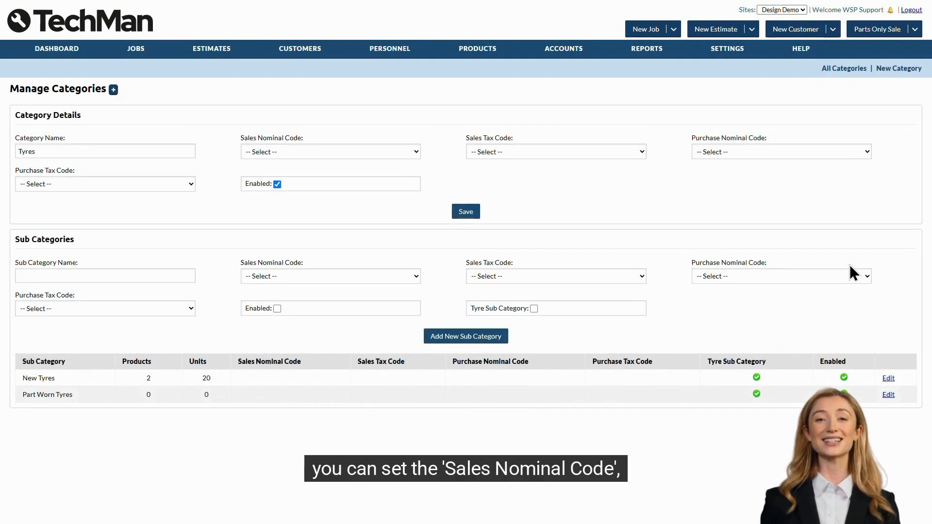
left_click(352, 154)
left_click(346, 202)
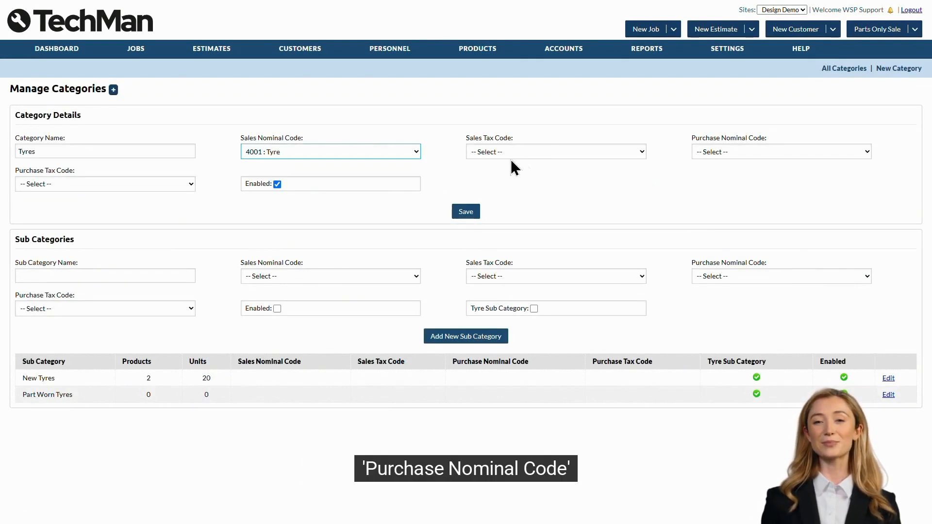
left_click(530, 152)
left_click(540, 190)
Set the Tyres purchase nominal code to 4001 : Tyre and purchase tax to T31, then save
left_click(718, 152)
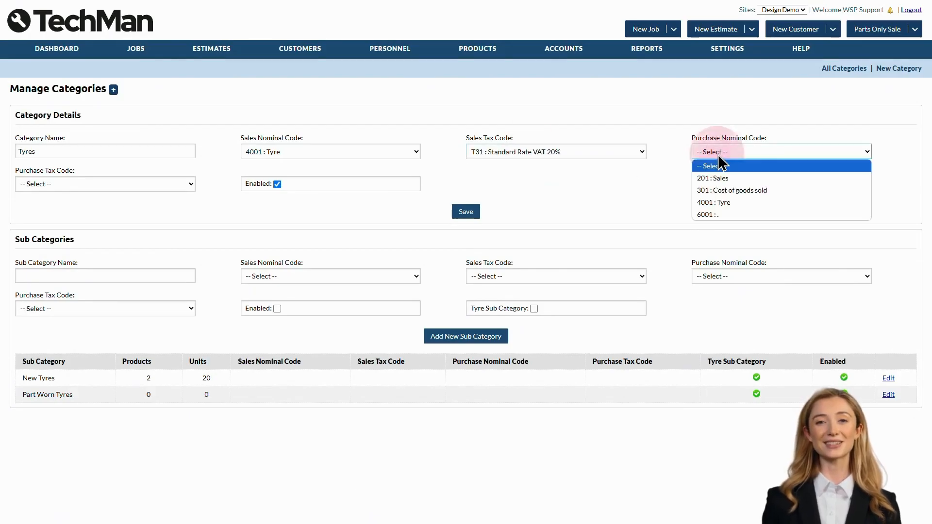
left_click(743, 205)
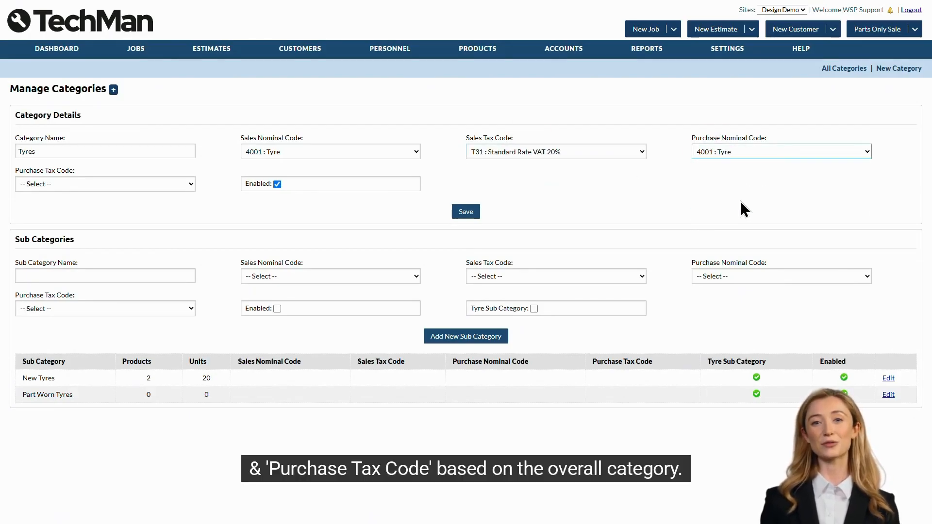
left_click(129, 184)
left_click(135, 220)
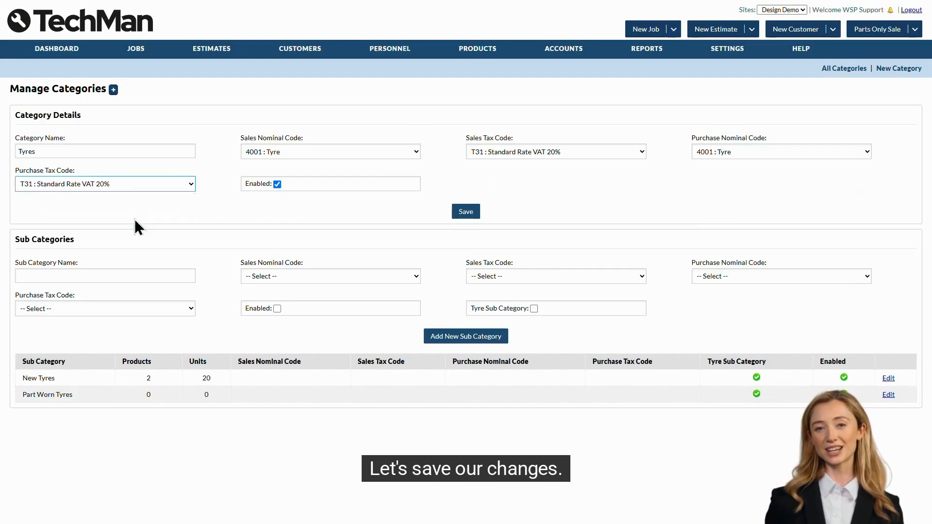
left_click(462, 213)
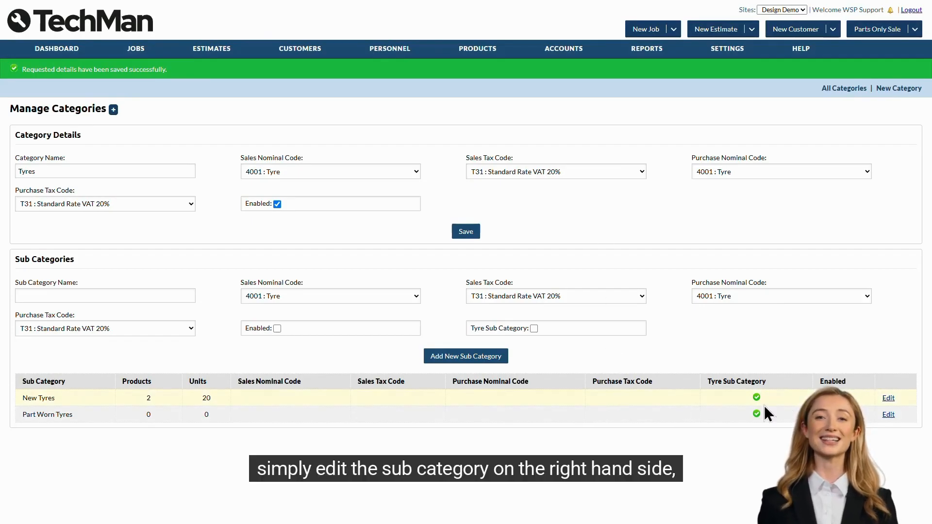
Give New Tyres 4001 : Tyre sales and purchase codes with T31 sales tax, and update it
left_click(889, 398)
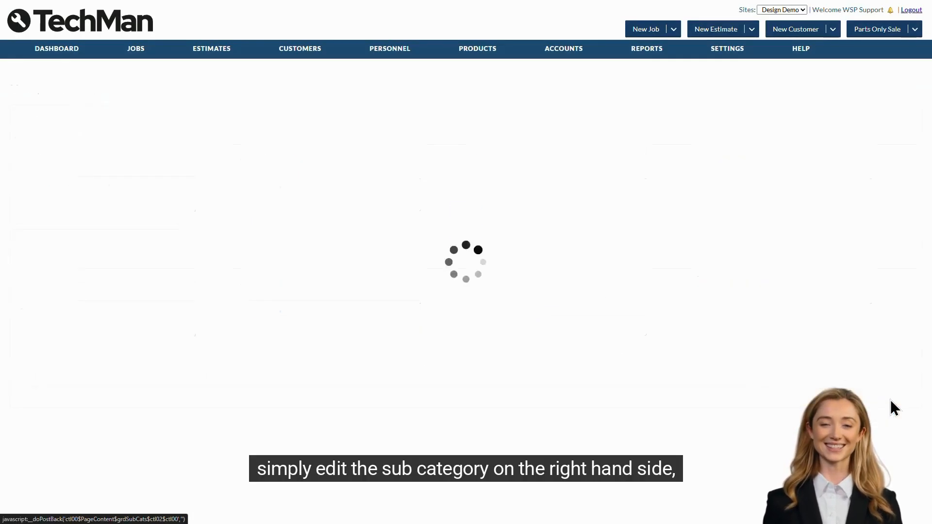
left_click(312, 276)
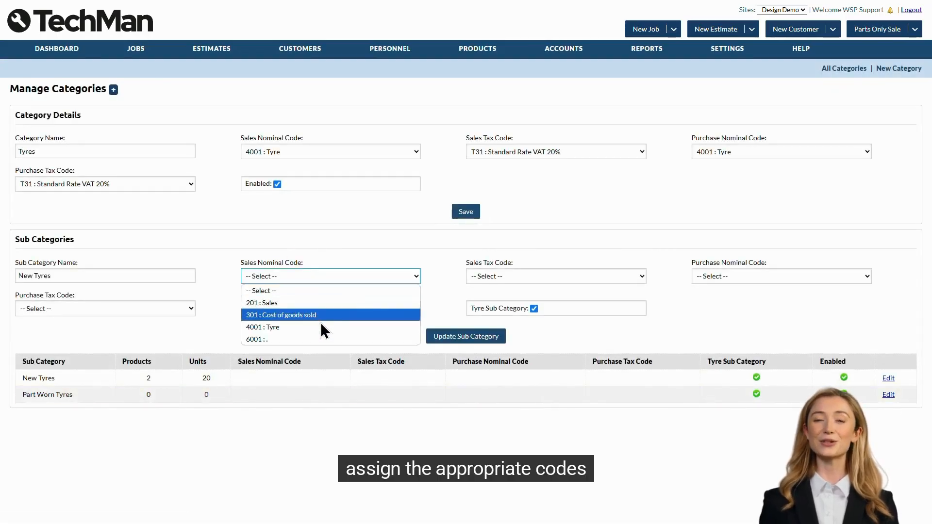
left_click(296, 327)
left_click(531, 278)
left_click(549, 313)
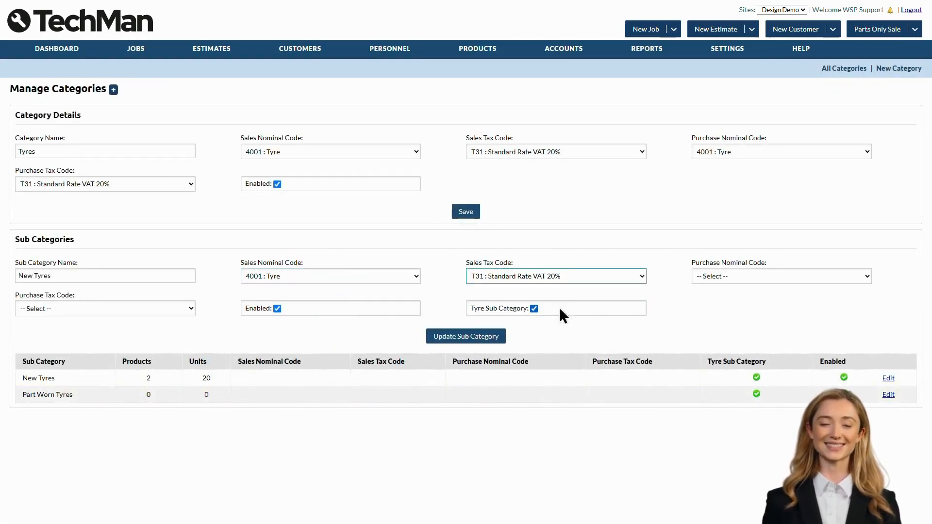
left_click(738, 277)
left_click(744, 326)
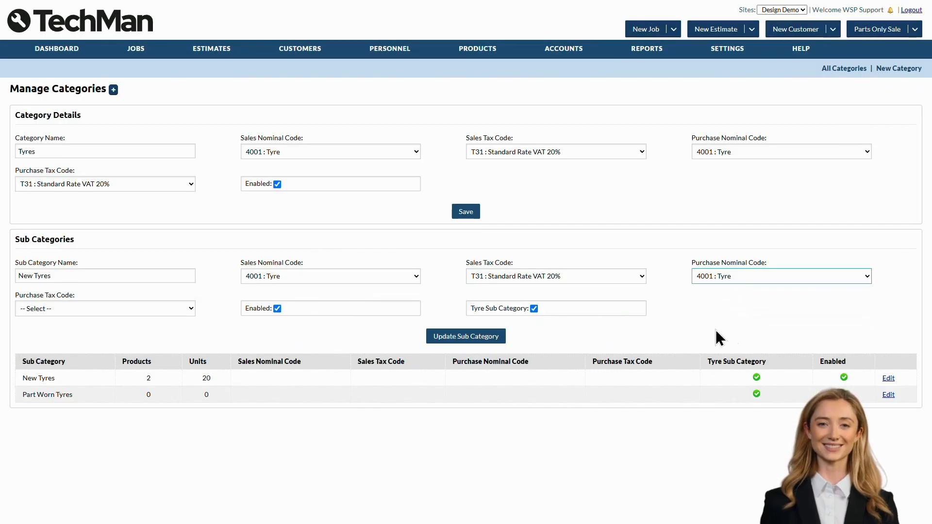
left_click(487, 336)
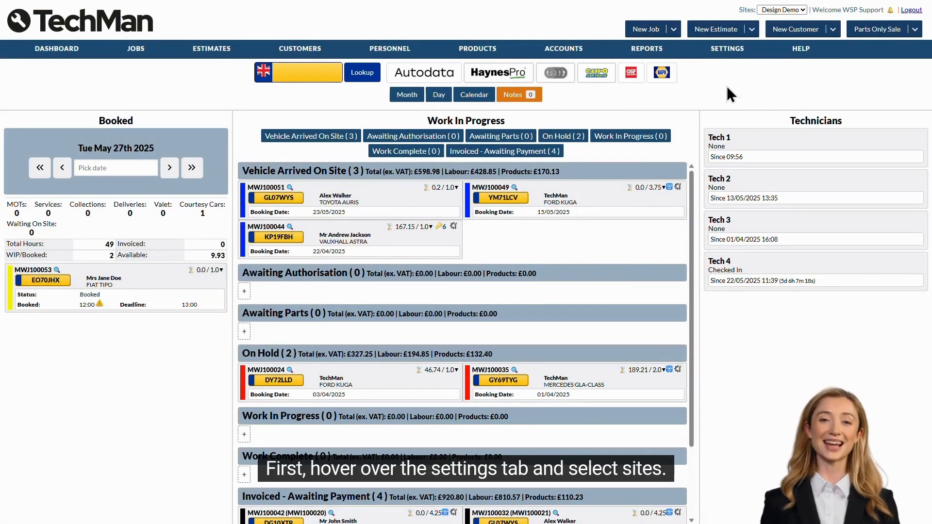
Edit the Design Demo site and change its SMS alias from 'Design' to 'TechMan'
mouse_move(727, 51)
left_click(733, 71)
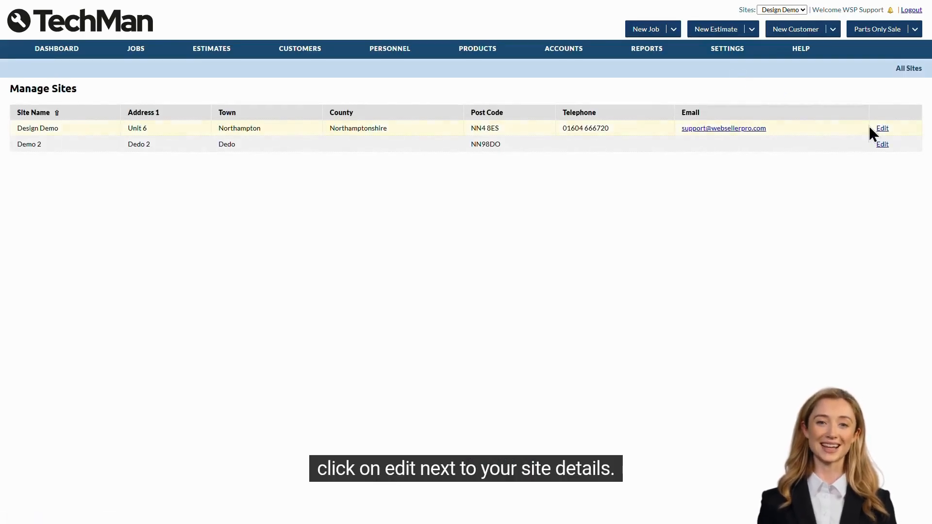
left_click(883, 128)
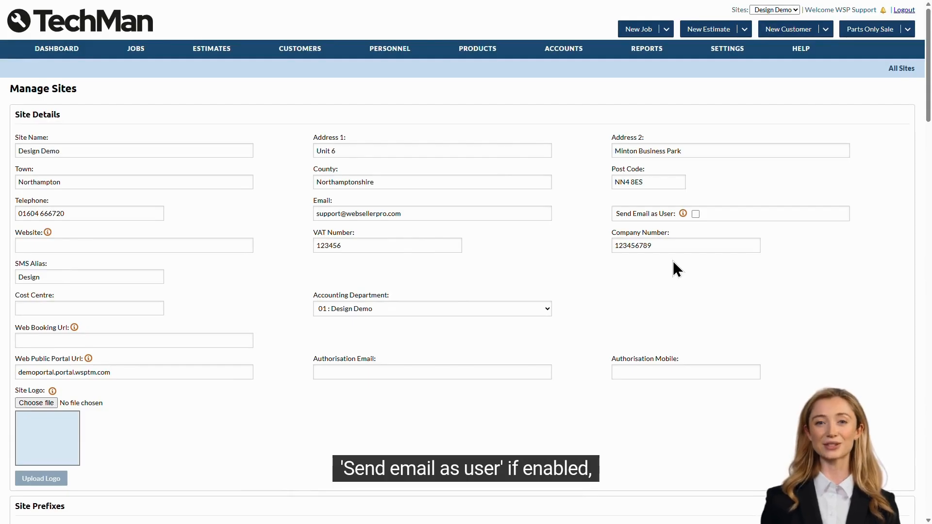
mouse_move(683, 216)
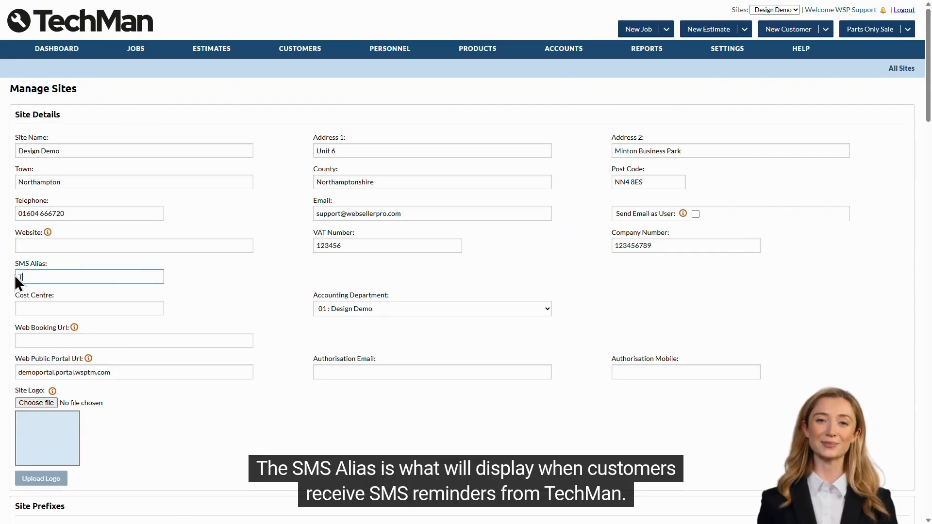
type("chMan")
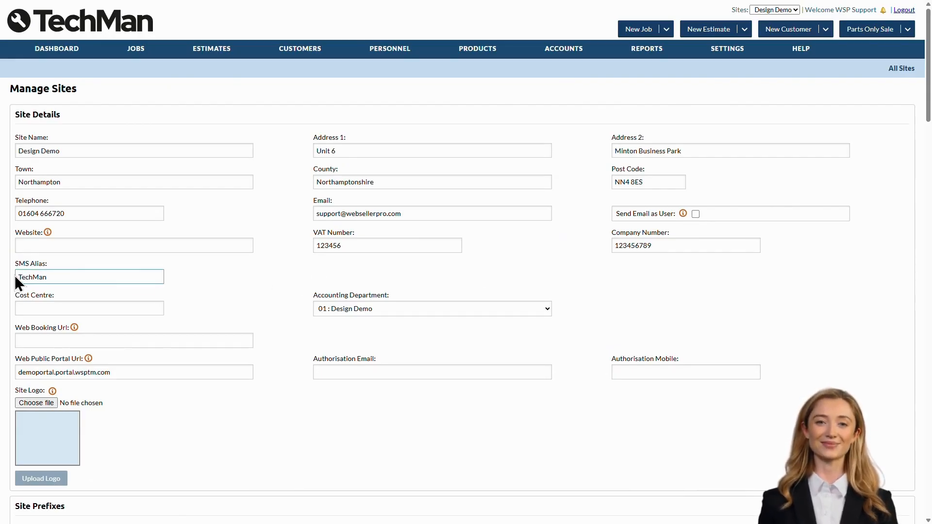
left_click(216, 279)
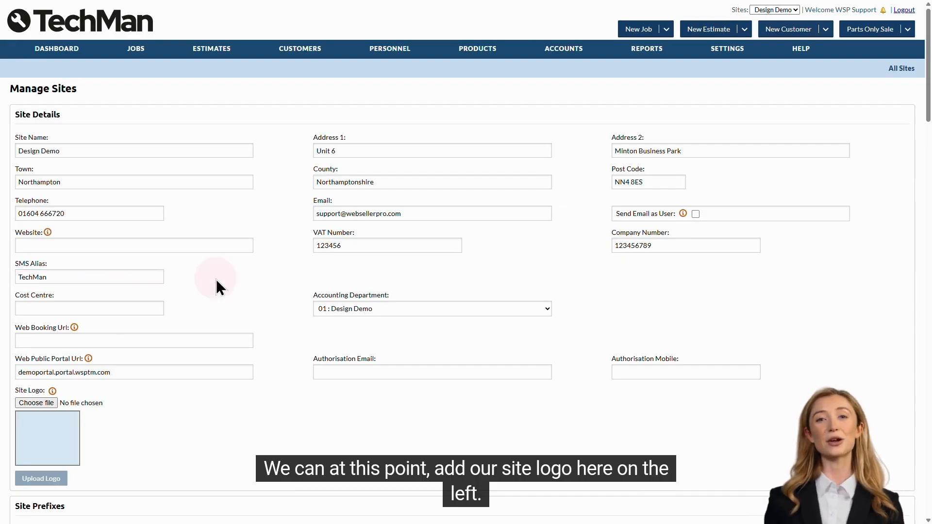
scroll(216, 278, "down", 3)
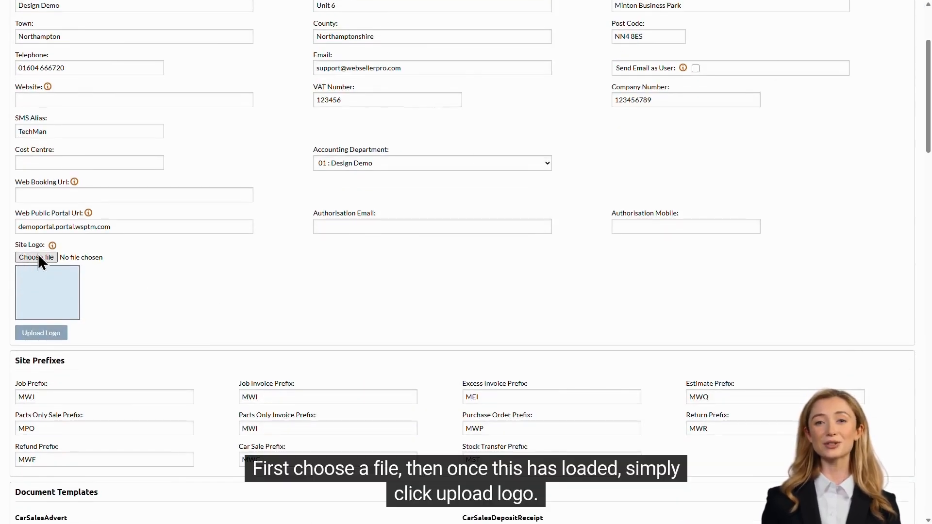
Upload the spanner image as the Design Demo site logo
left_click(39, 257)
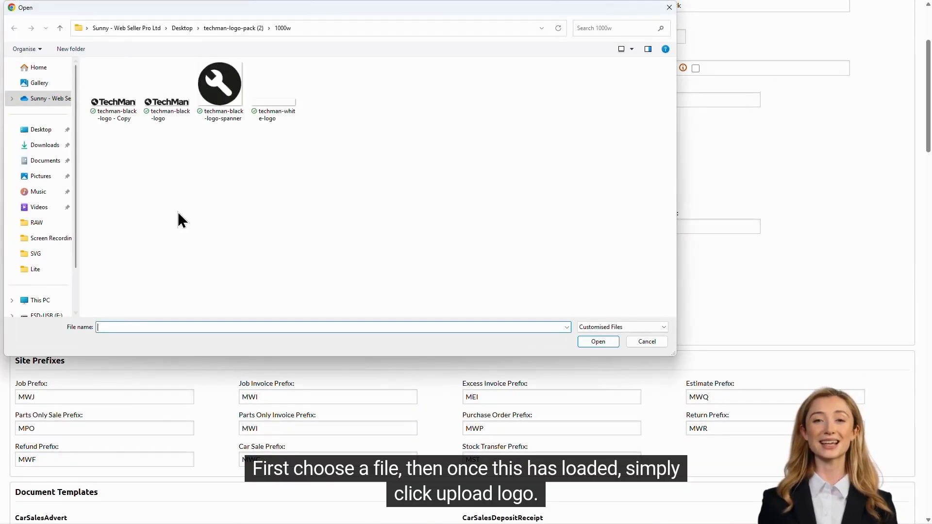
double_click(220, 107)
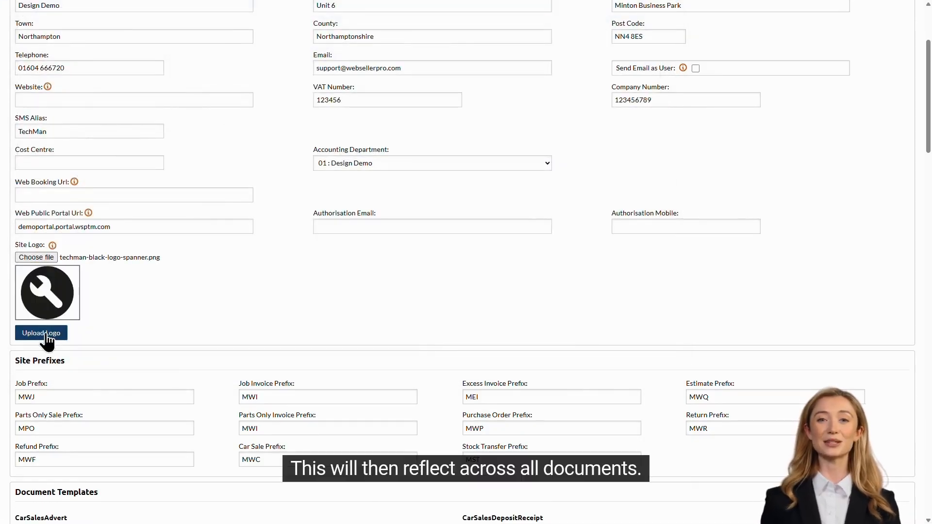
left_click(47, 339)
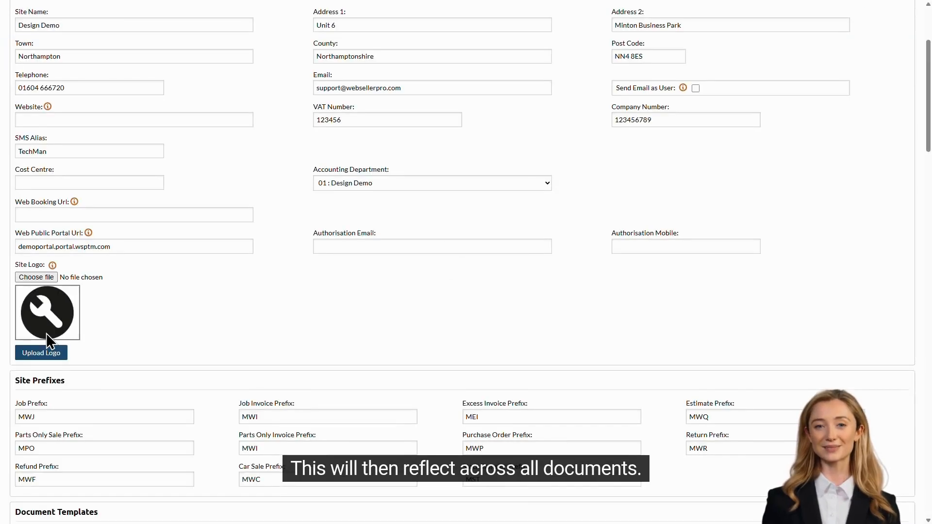
Save the updated Design Demo site settings with Update
scroll(196, 335, "down", 2)
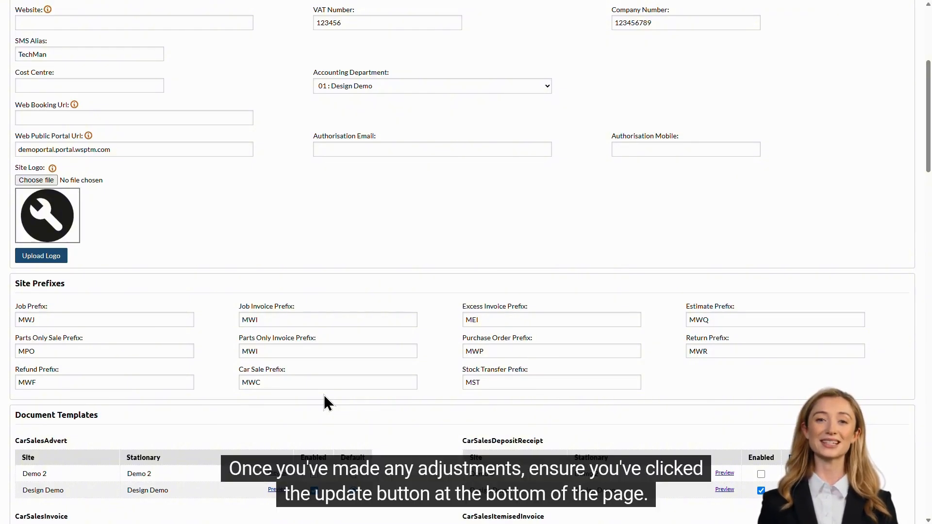
scroll(325, 394, "down", 20)
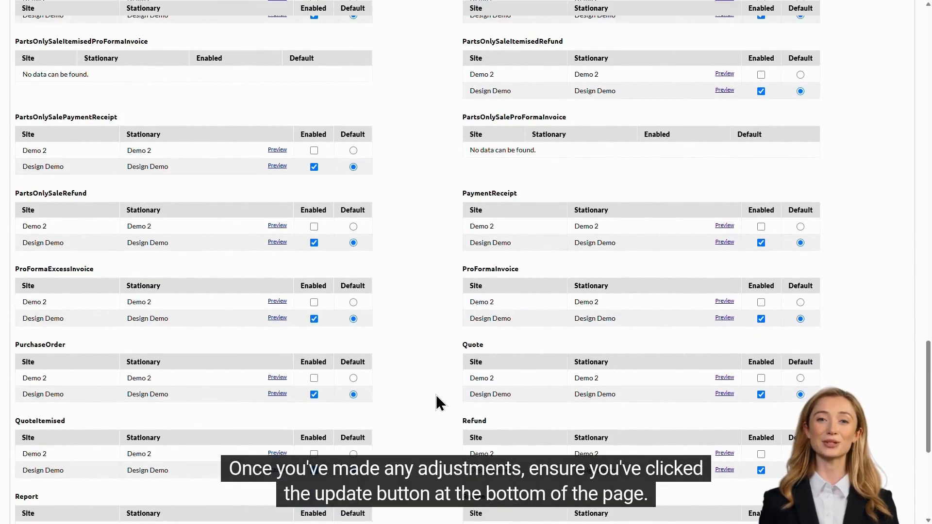
scroll(436, 394, "down", 6)
left_click(462, 498)
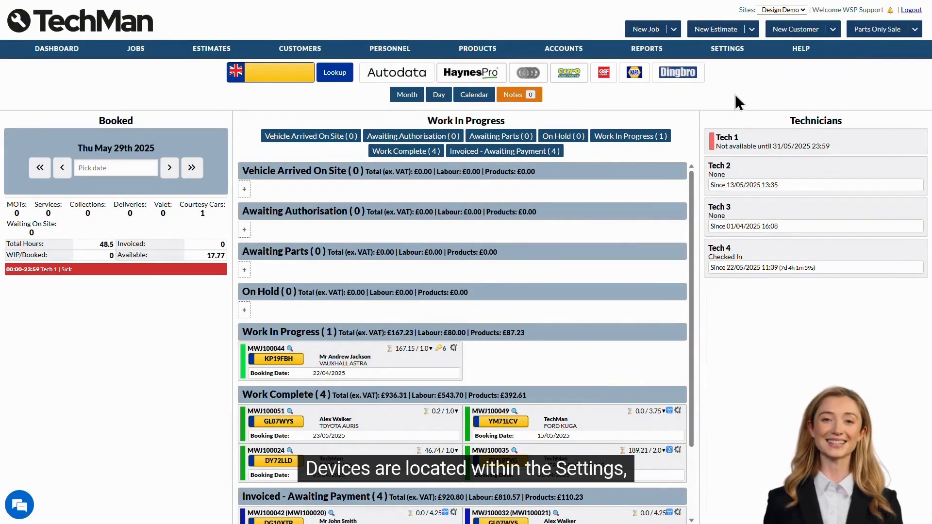
Go to Settings > Devices and begin a new device entry from Manage Devices
mouse_move(730, 50)
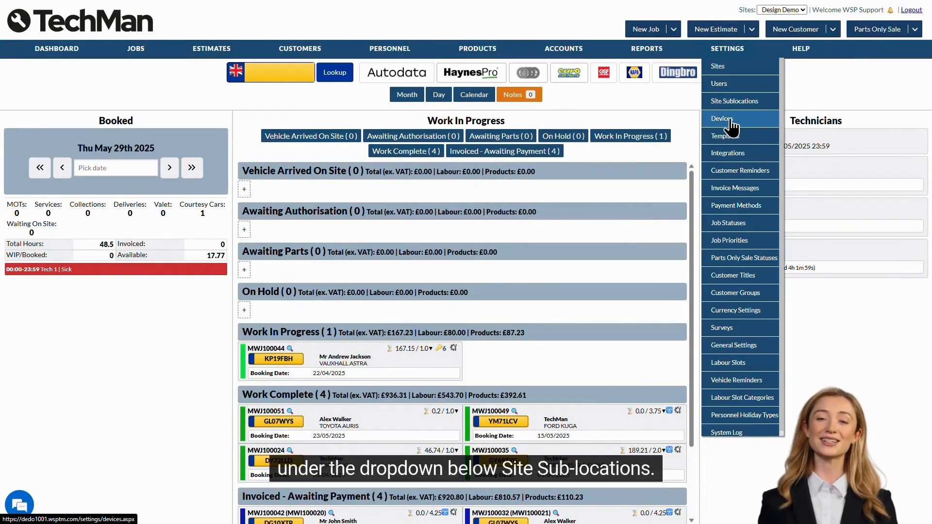
left_click(755, 120)
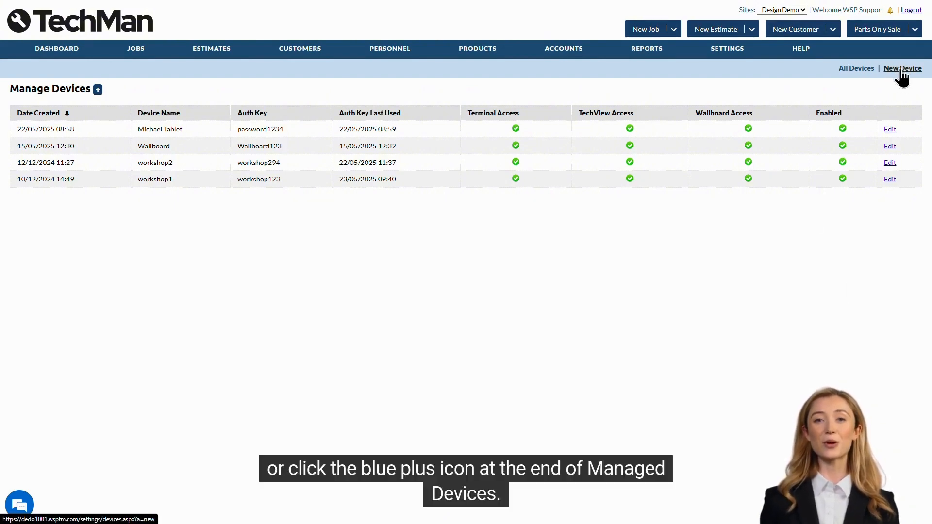
left_click(98, 92)
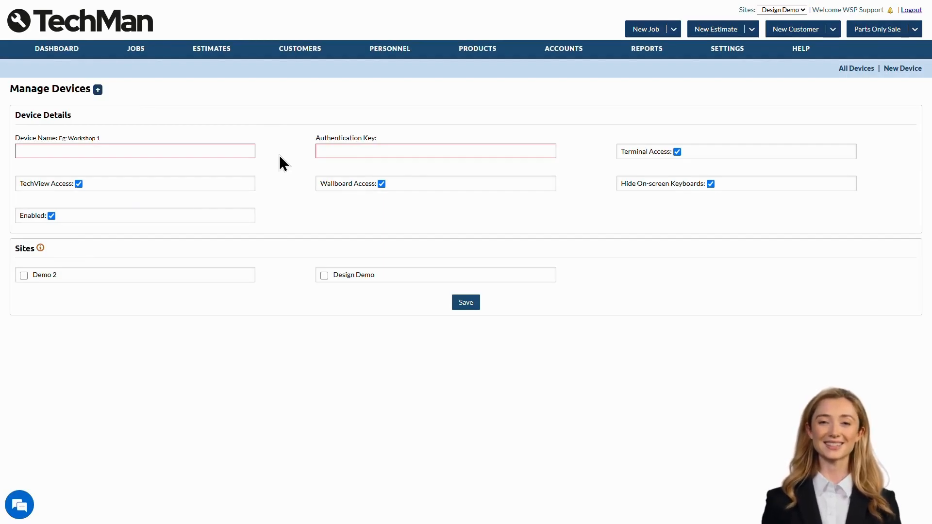
Save a device named 'Tablet 1' with an authentication key, limited to the Design Demo site
left_click(235, 151)
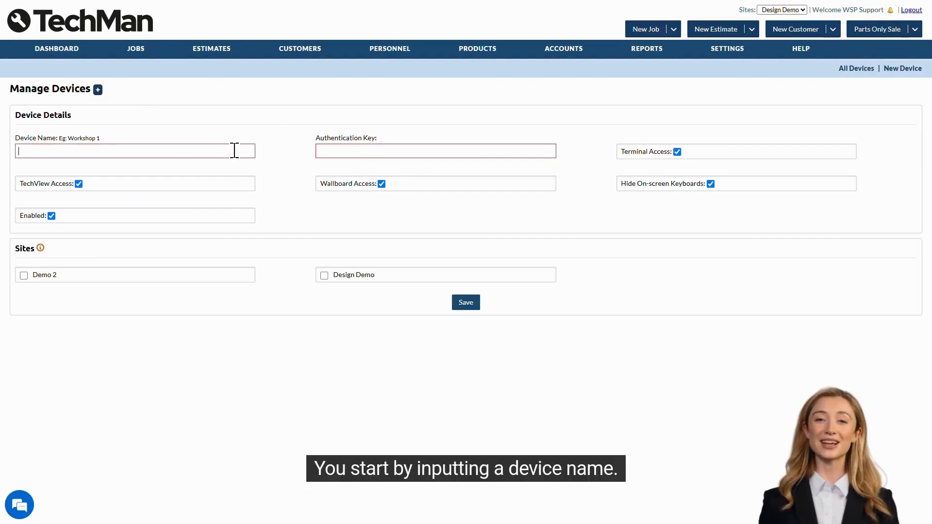
type("Tablet 1")
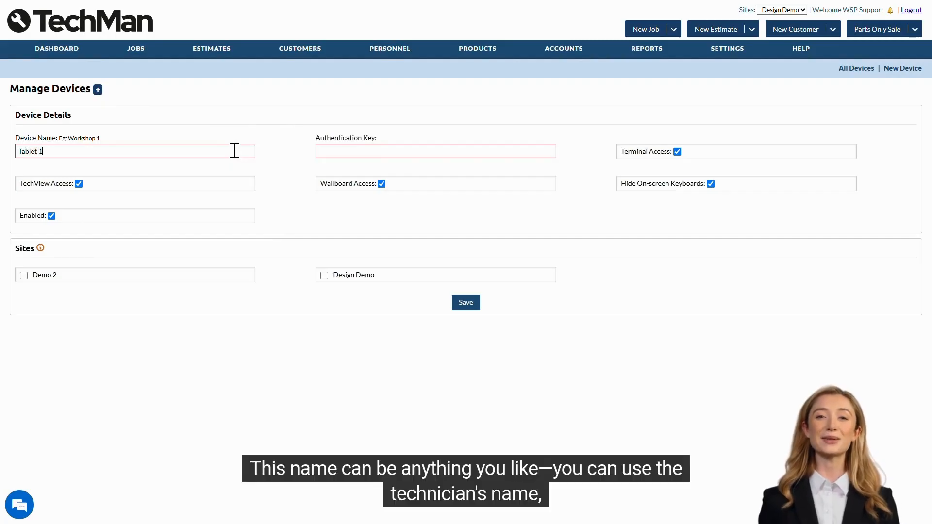
left_click(273, 154)
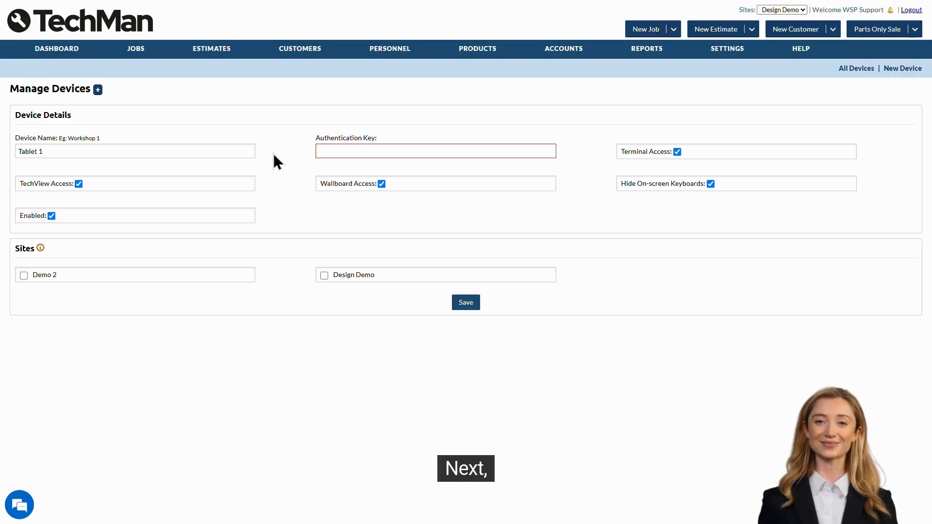
left_click(334, 151)
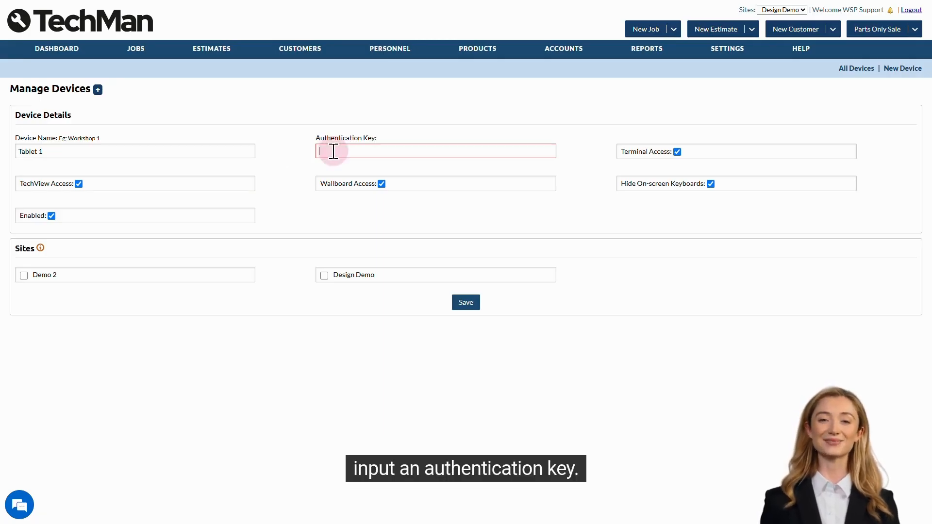
type("123456789")
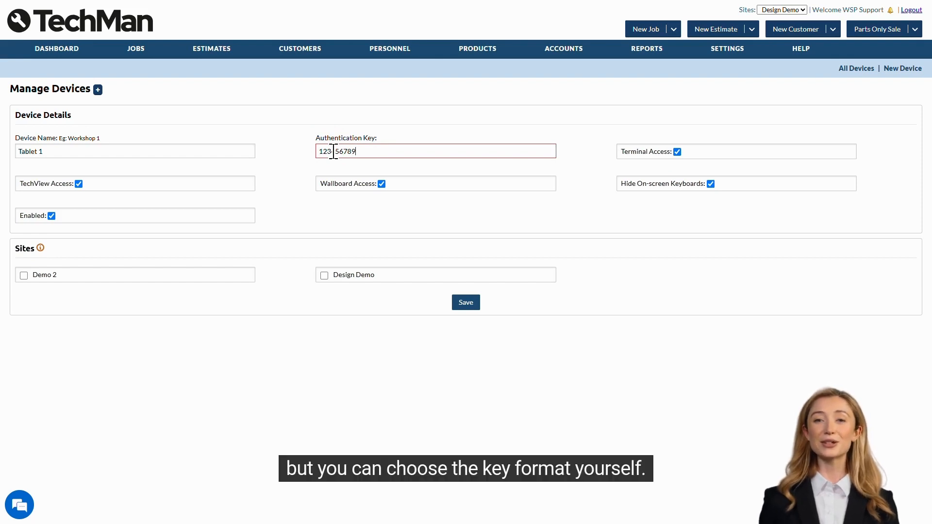
left_click(299, 157)
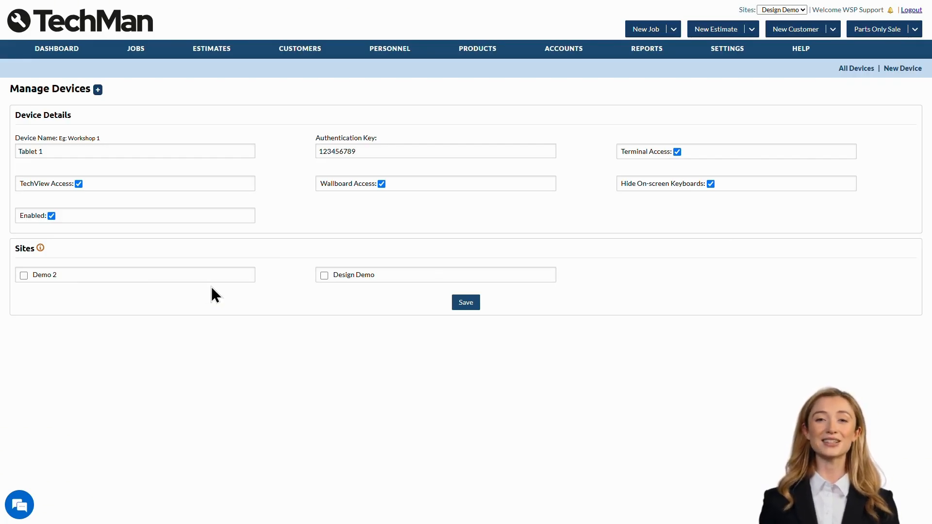
left_click(355, 274)
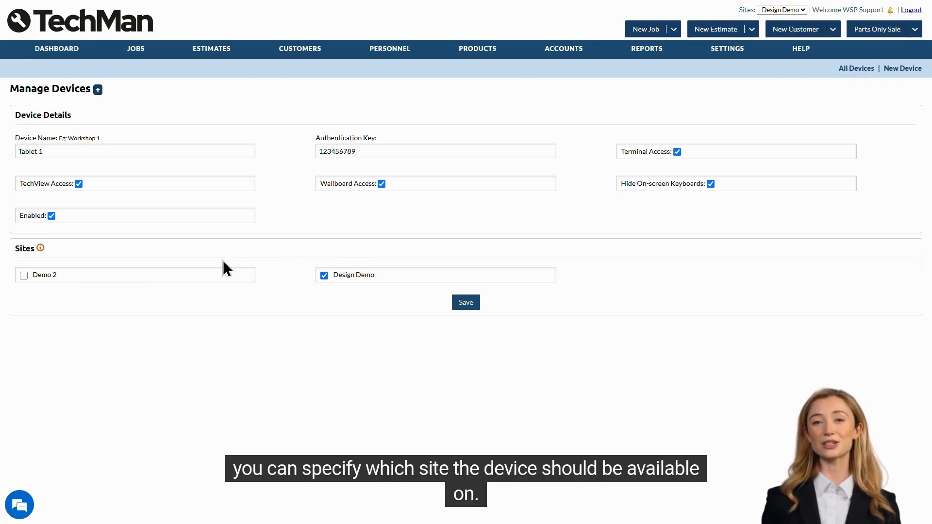
left_click(210, 275)
left_click(170, 273)
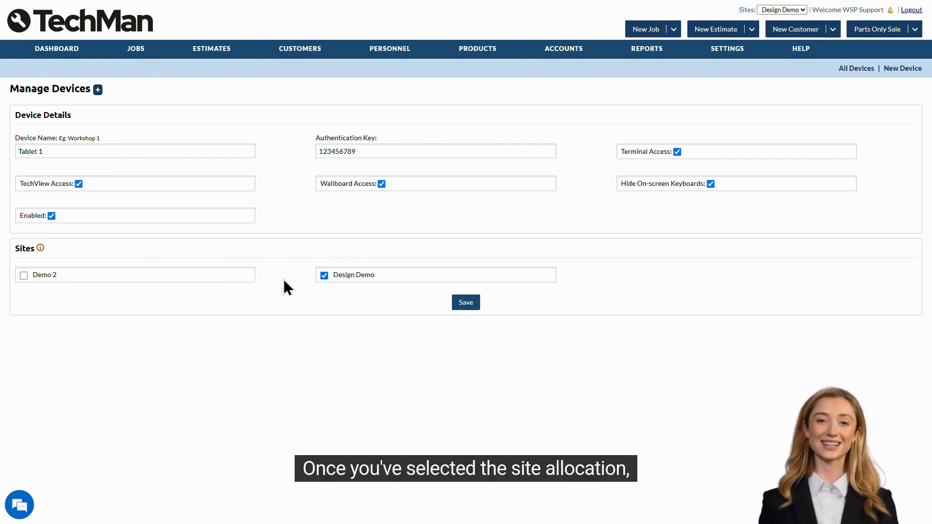
left_click(465, 305)
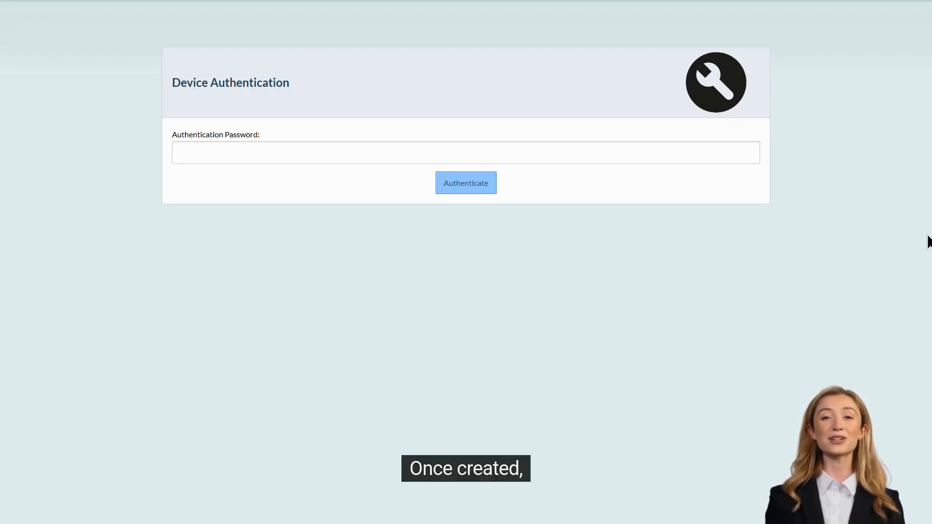
Authenticate the tablet with its device key and log in as technician 01
left_click(680, 158)
type("********")
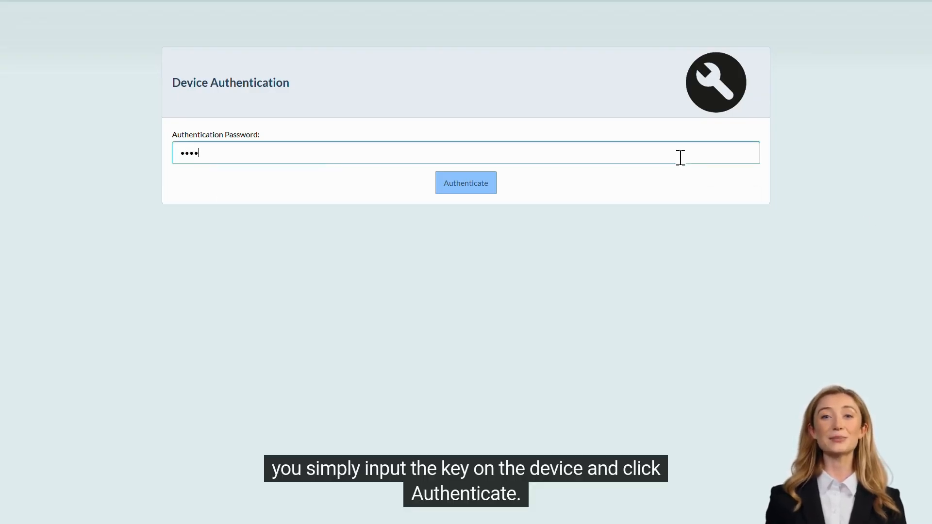
type("*")
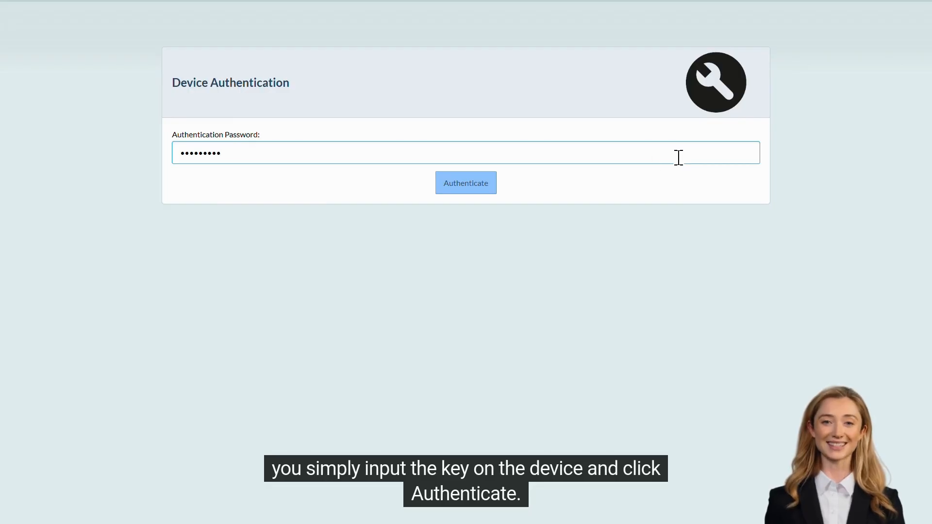
left_click(469, 189)
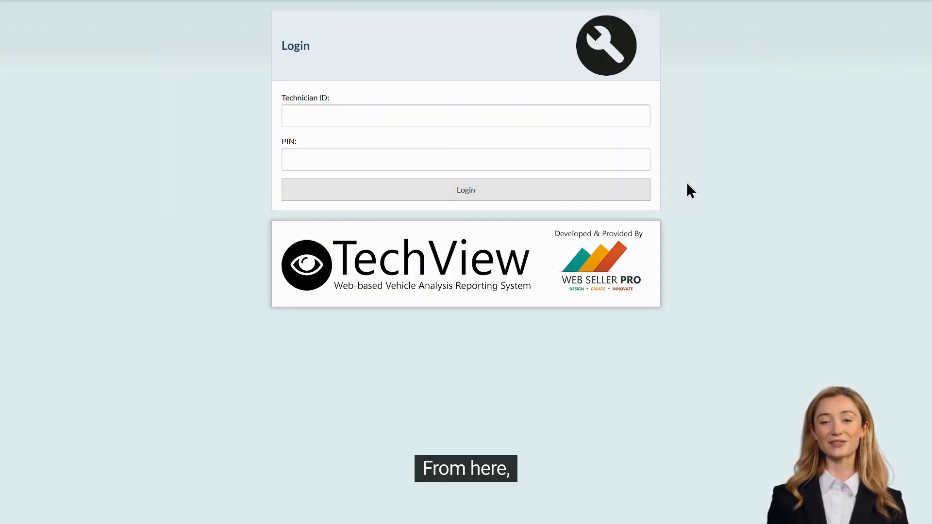
left_click(504, 111)
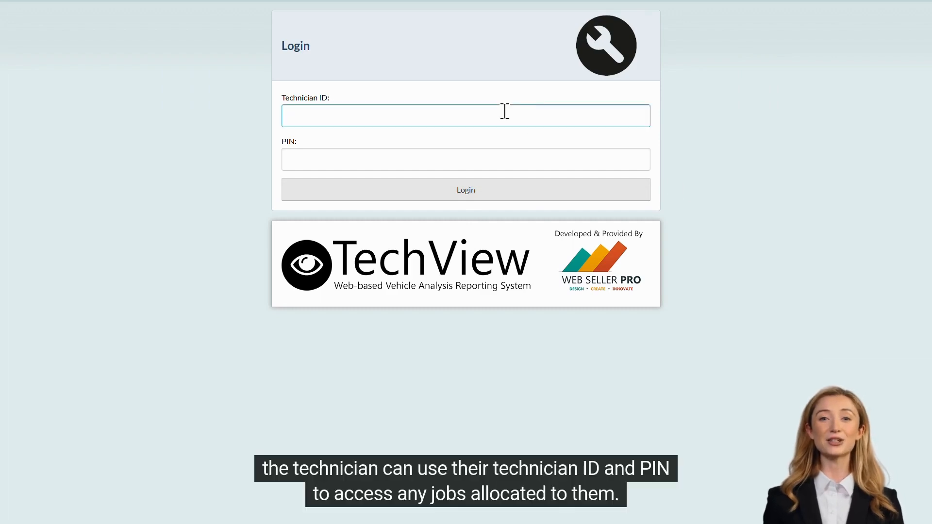
type("01")
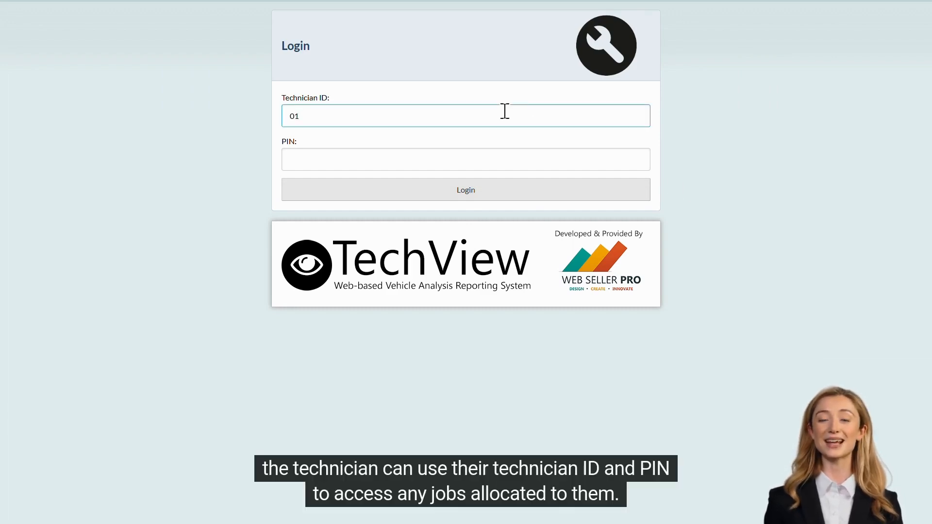
left_click(505, 190)
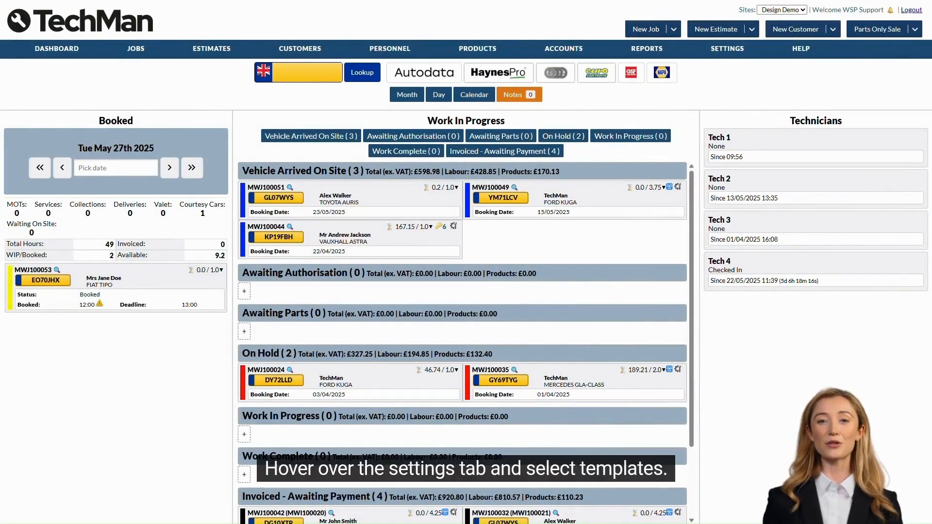
Go to Settings > Templates and begin a new template from Manage Templates
mouse_move(728, 55)
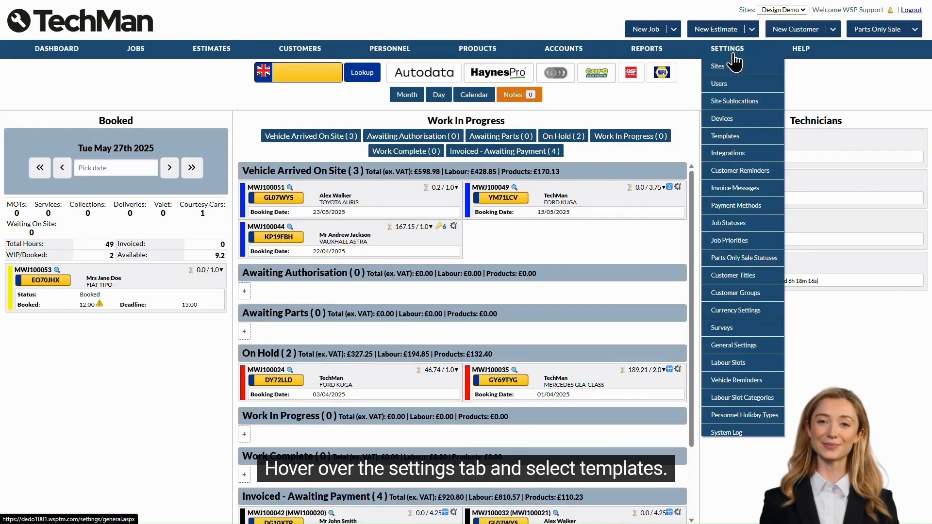
left_click(741, 141)
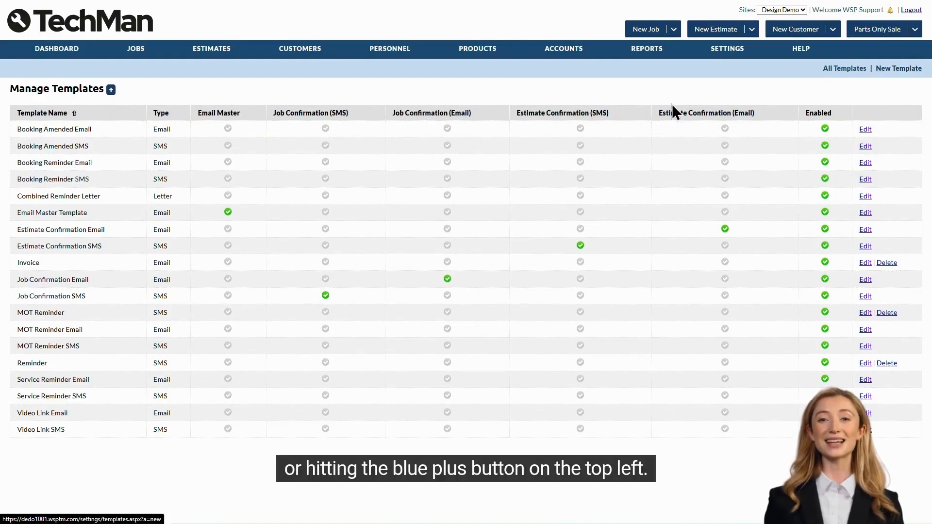
left_click(111, 89)
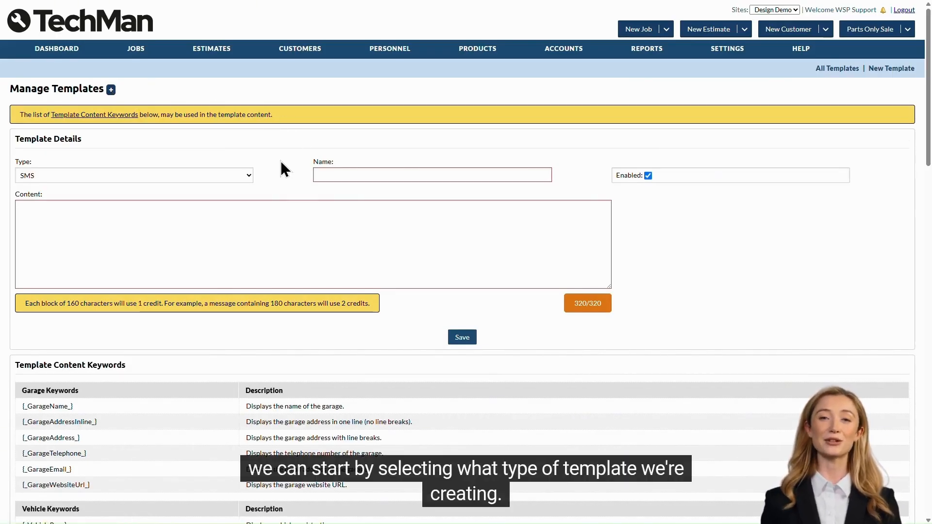
Make the template an SMS named 'Vehicle ready for collection'
left_click(241, 176)
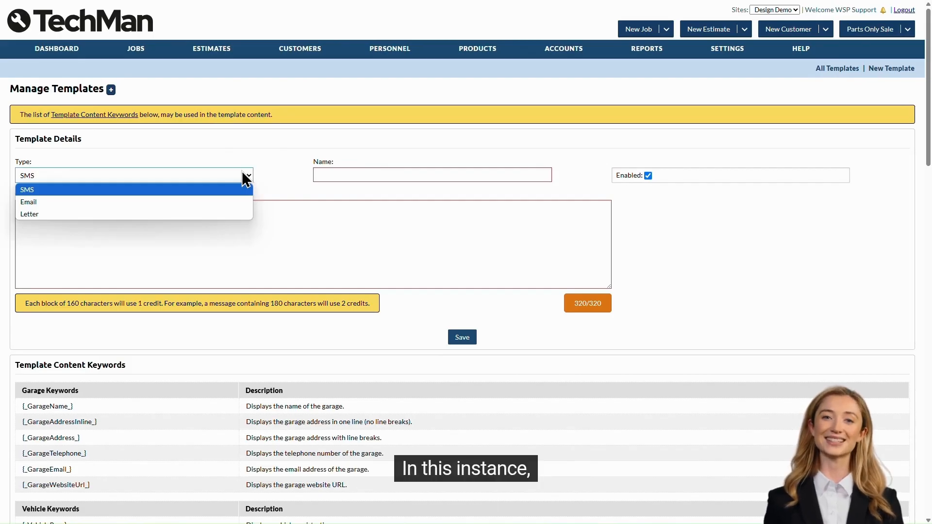
left_click(121, 192)
left_click(322, 175)
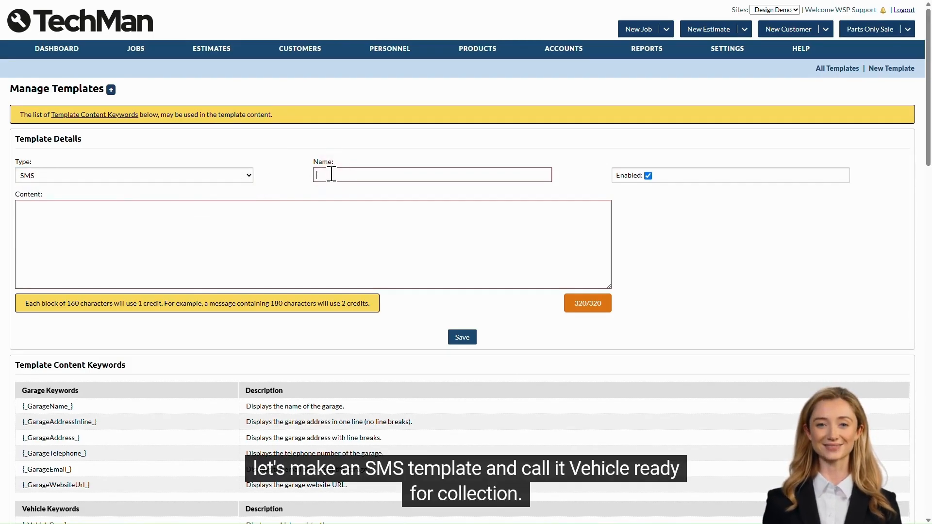
type("Vehicle ready for collection")
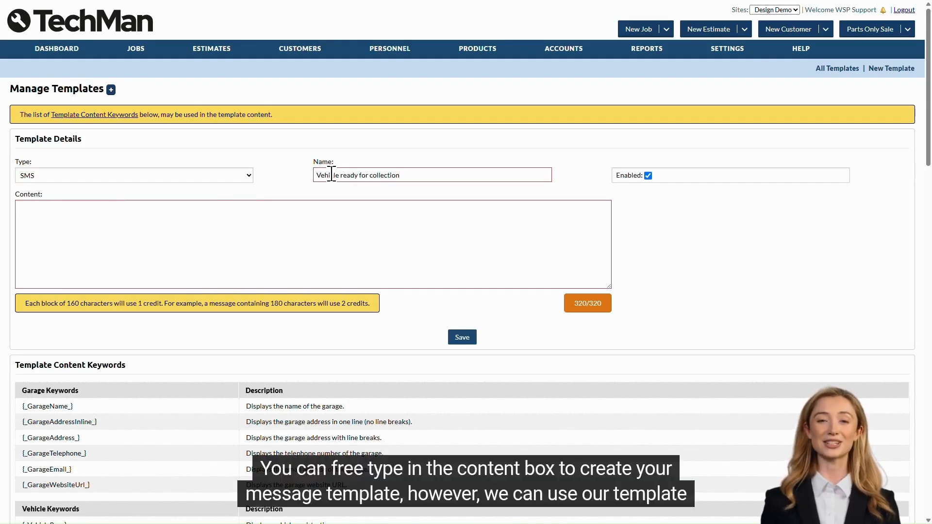
Start the message with the {_Greeting_} keyword copied from the keyword list
left_click(238, 223)
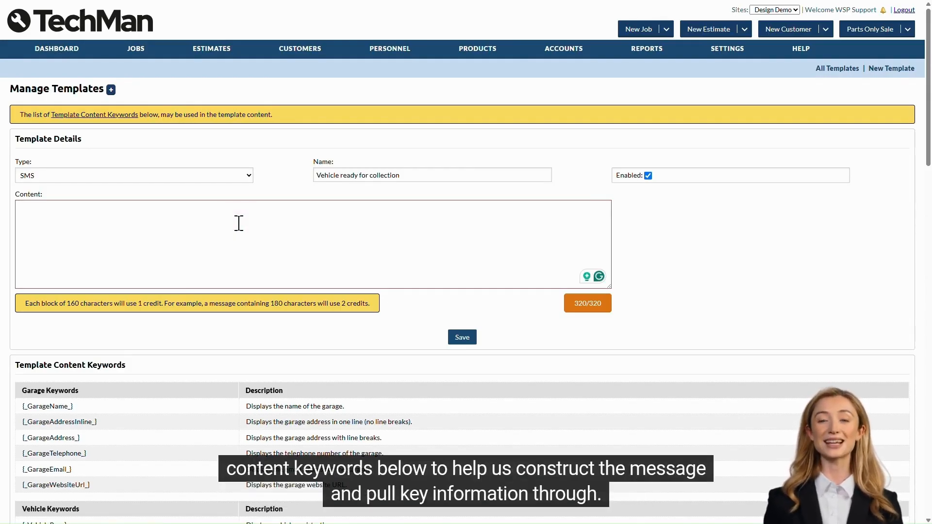
scroll(238, 223, "down", 4)
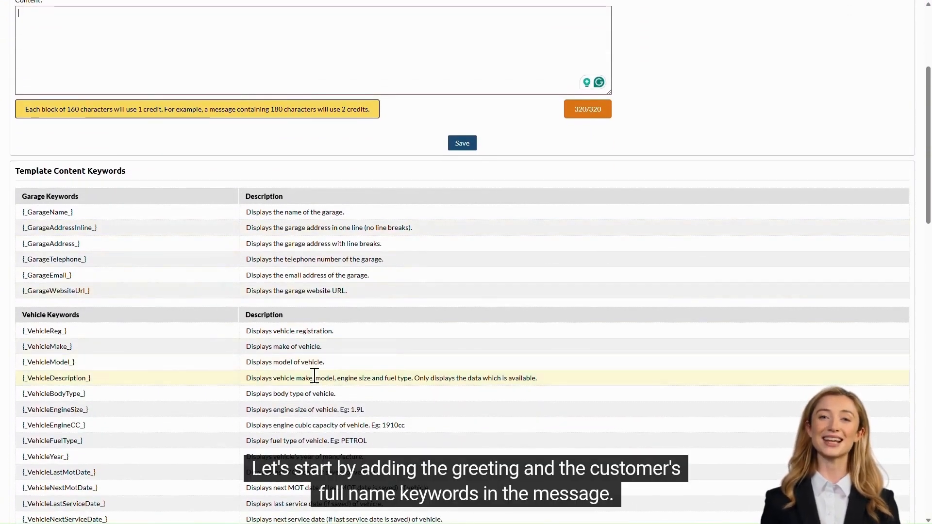
scroll(384, 299, "down", 5)
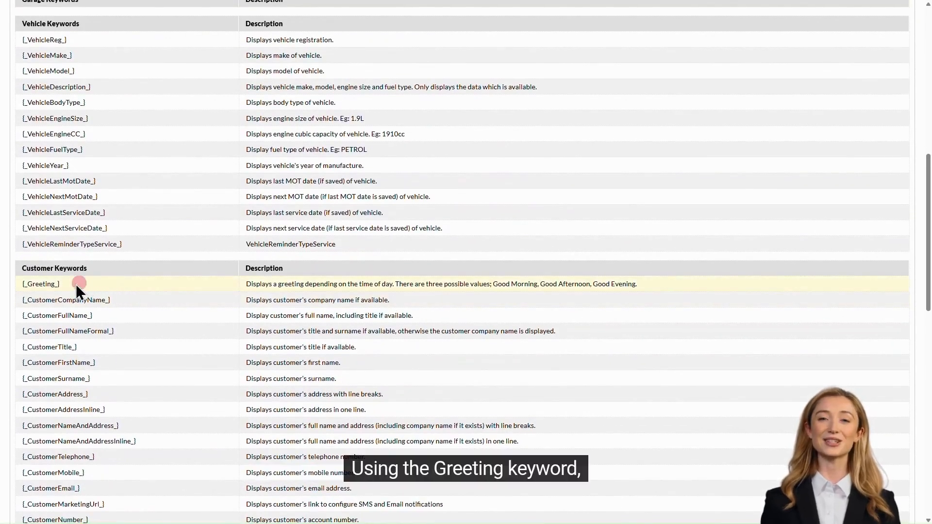
triple_click(33, 284)
right_click(46, 285)
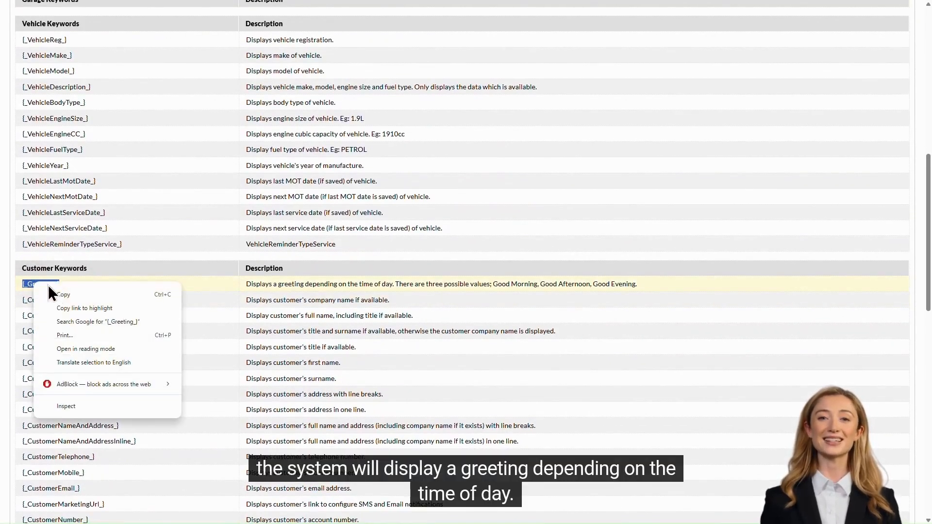
left_click(59, 291)
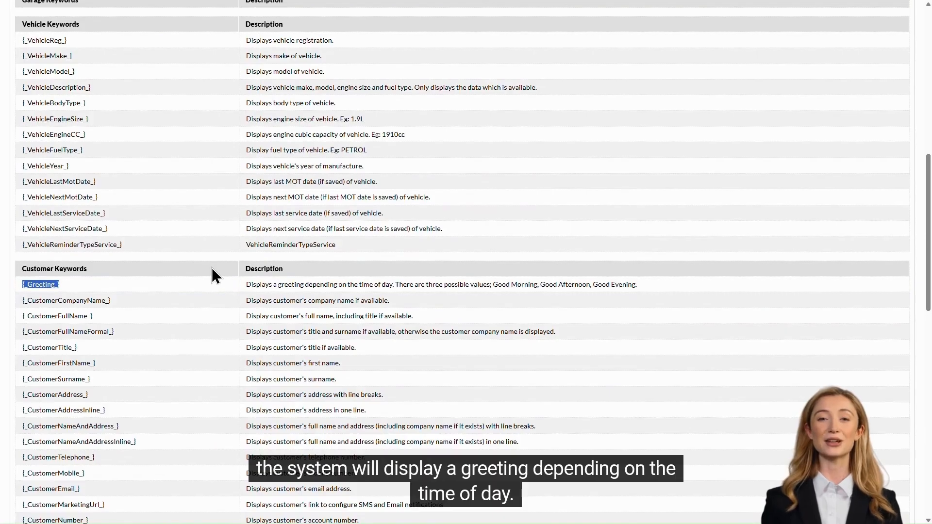
scroll(211, 267, "up", 10)
right_click(104, 247)
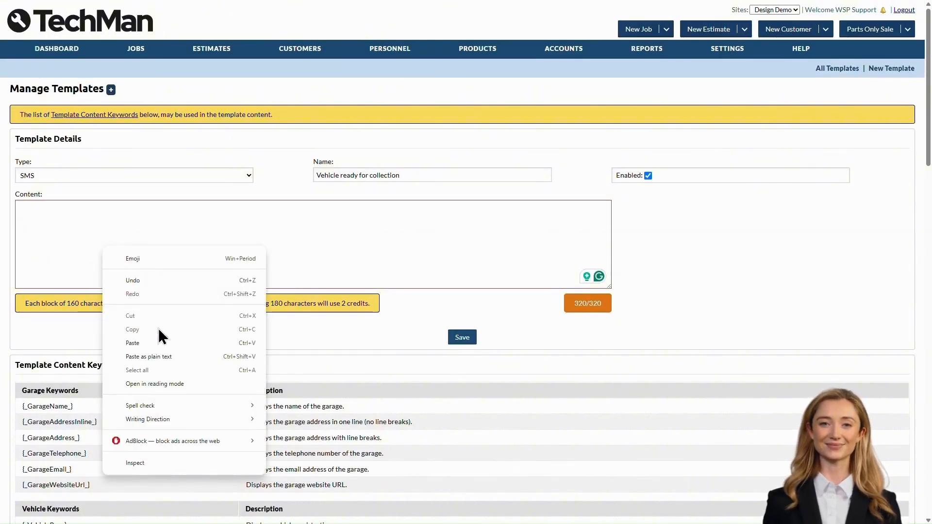
left_click(146, 343)
Add the {_CustomerFullName_} keyword right after the greeting
scroll(200, 319, "down", 9)
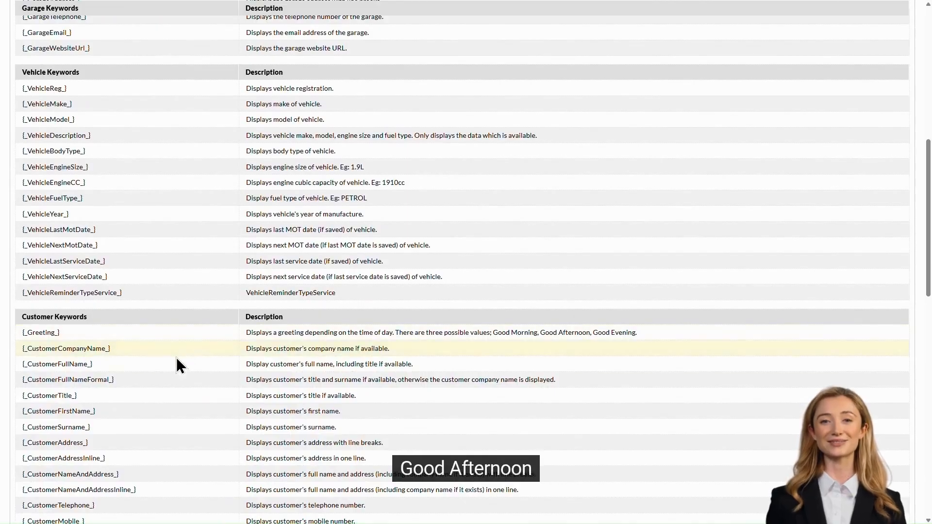
triple_click(36, 363)
right_click(48, 365)
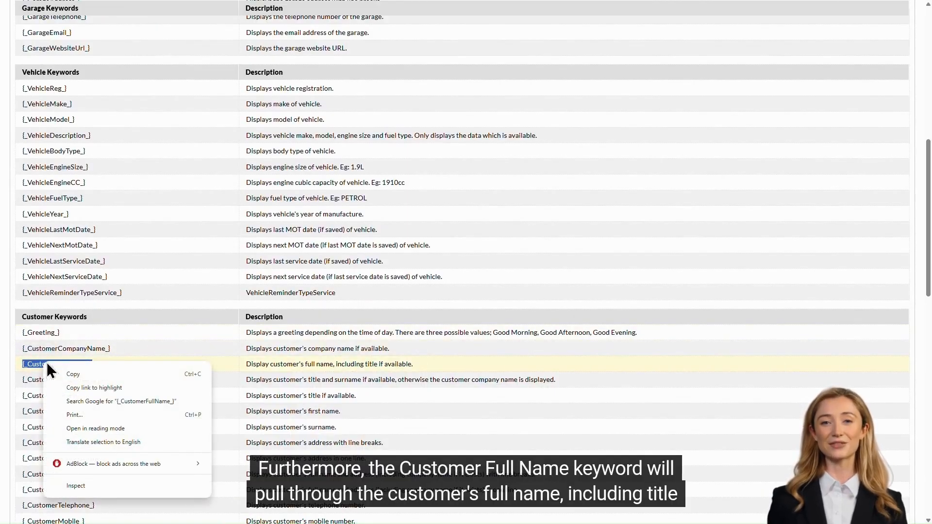
left_click(104, 376)
scroll(180, 315, "up", 8)
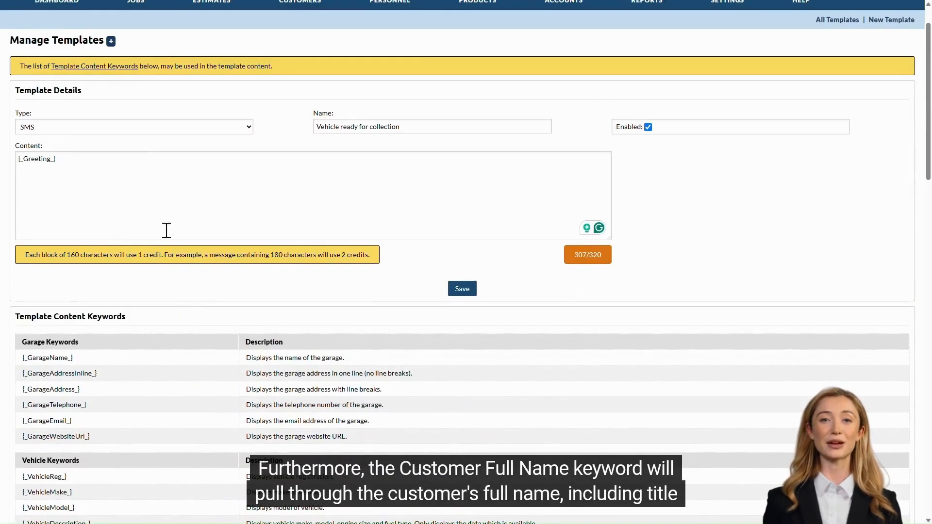
left_click(95, 158)
right_click(97, 160)
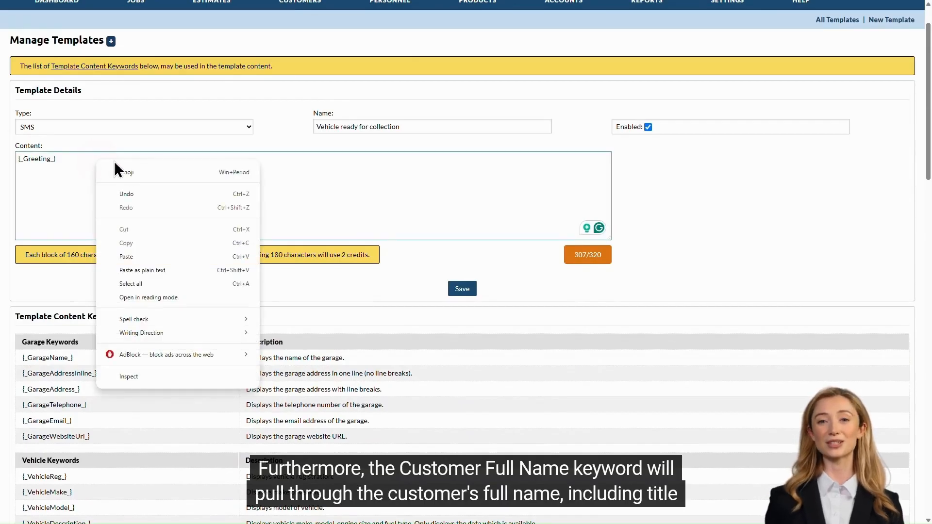
left_click(152, 257)
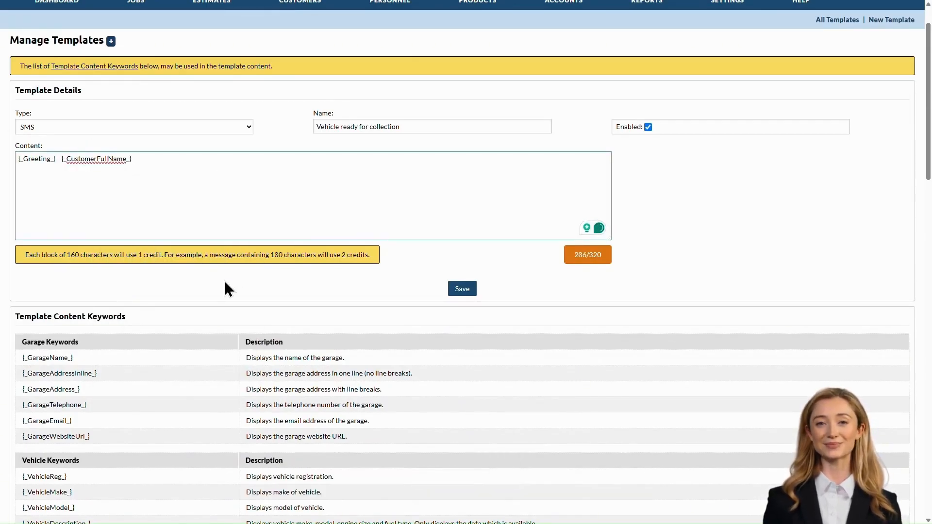
Write 'Your vehicle {_VehicleReg_} is ready for collection. Kind regards,' below the keywords
left_click(96, 185)
key("Return")
key("Return")
type("Your v")
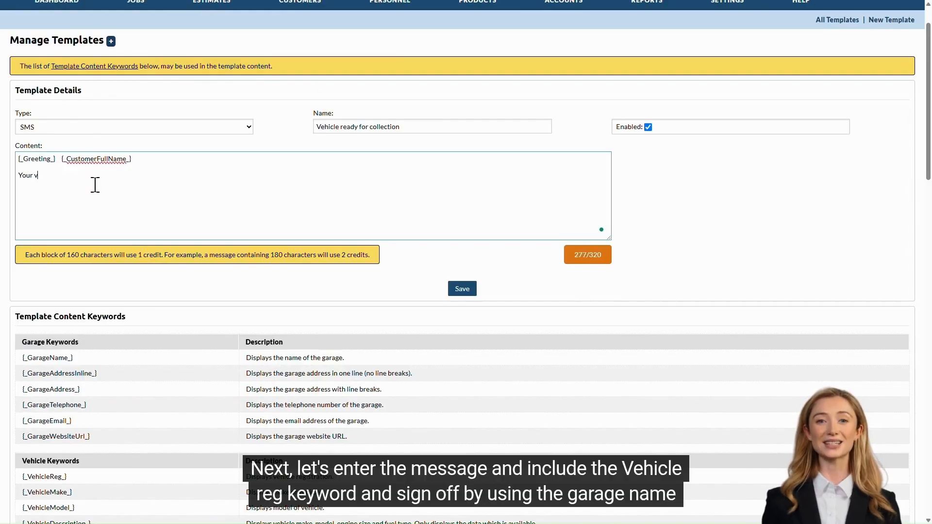
type("ehicle is ready for collection")
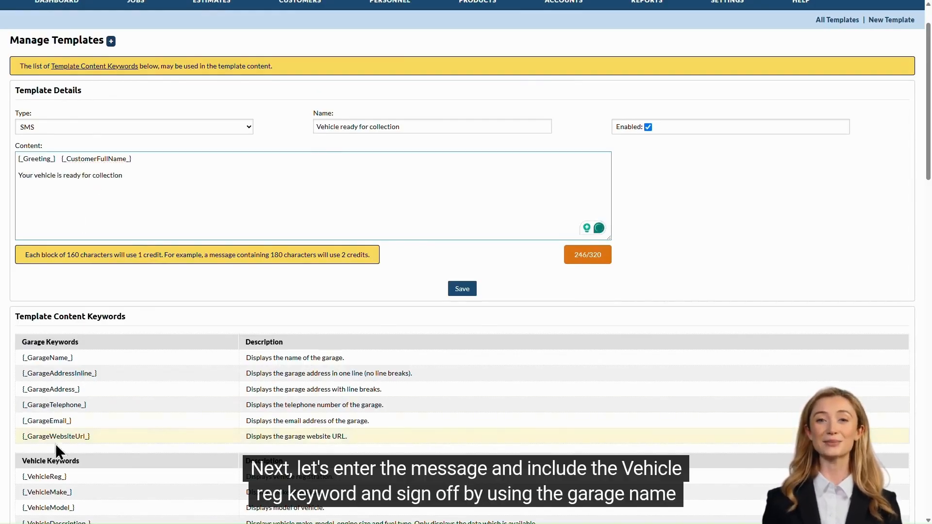
double_click(44, 476)
key("ctrl+c")
left_click(57, 177)
key("ctrl+v")
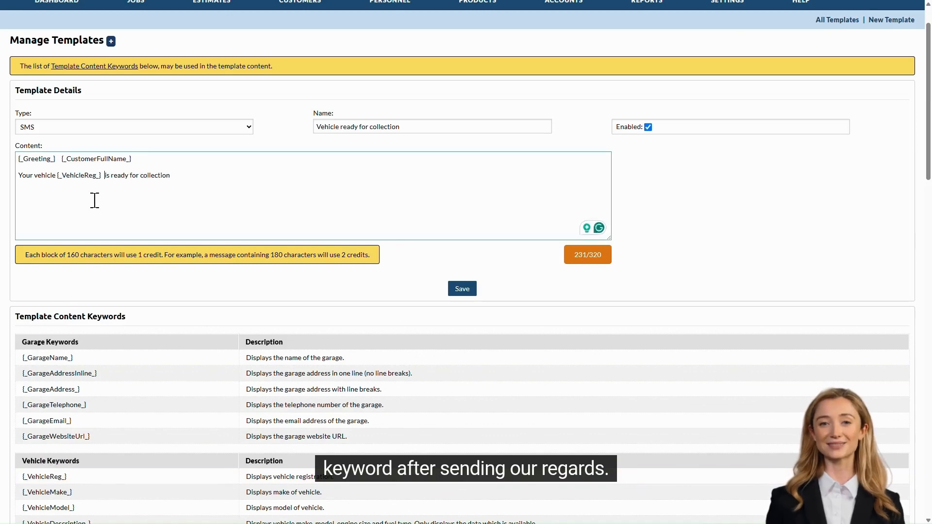
type("Kin")
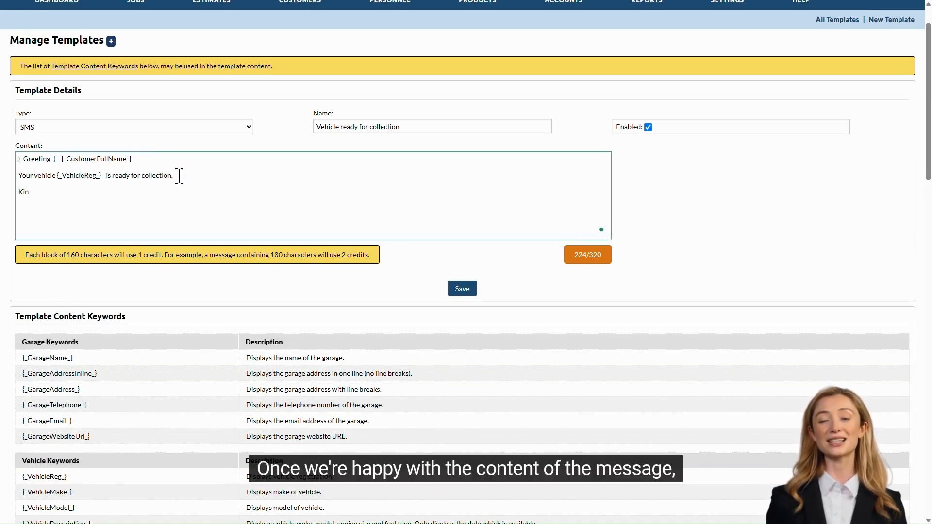
type("d regards,")
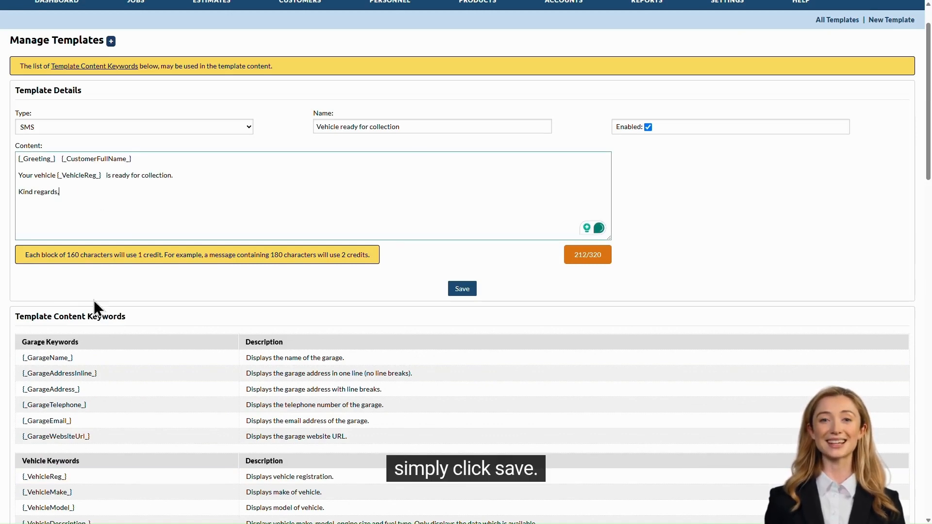
Sign off with the {_GarageName_} keyword and save the template
left_click(61, 353)
left_click(67, 220)
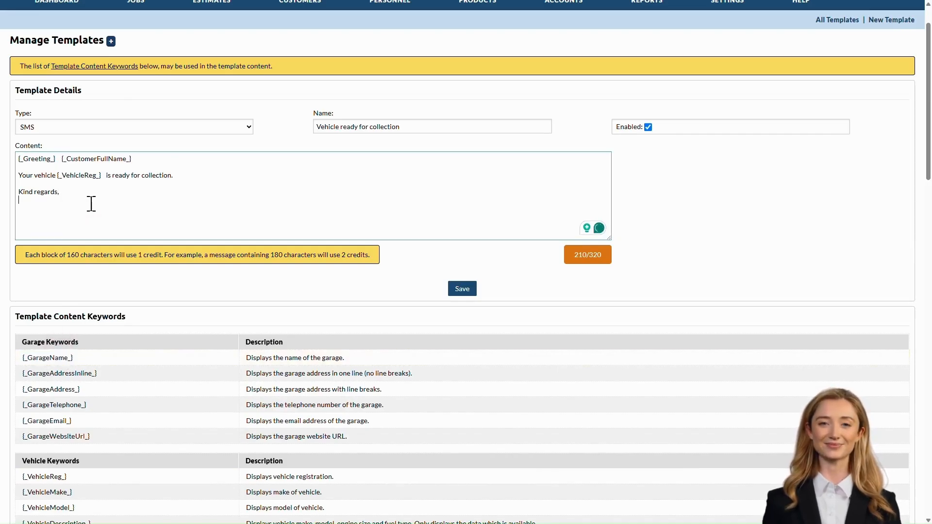
key("ctrl+v")
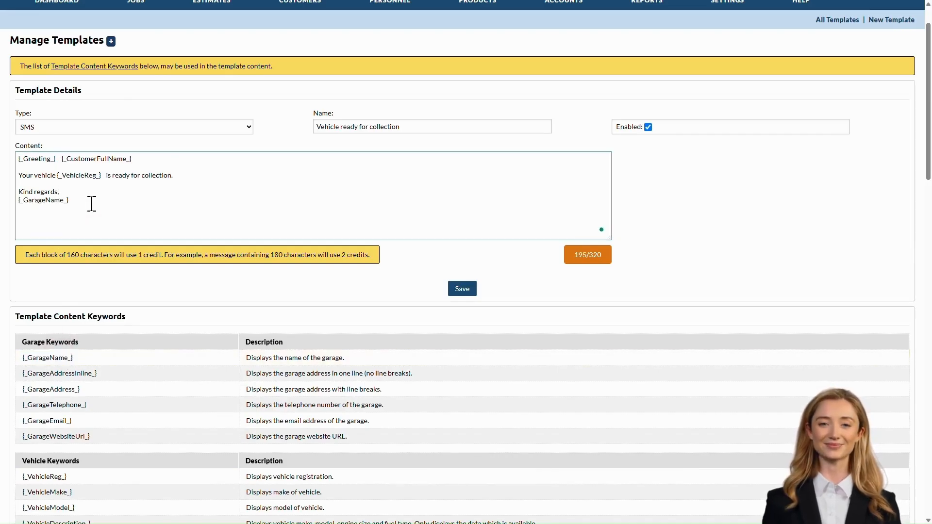
left_click(461, 292)
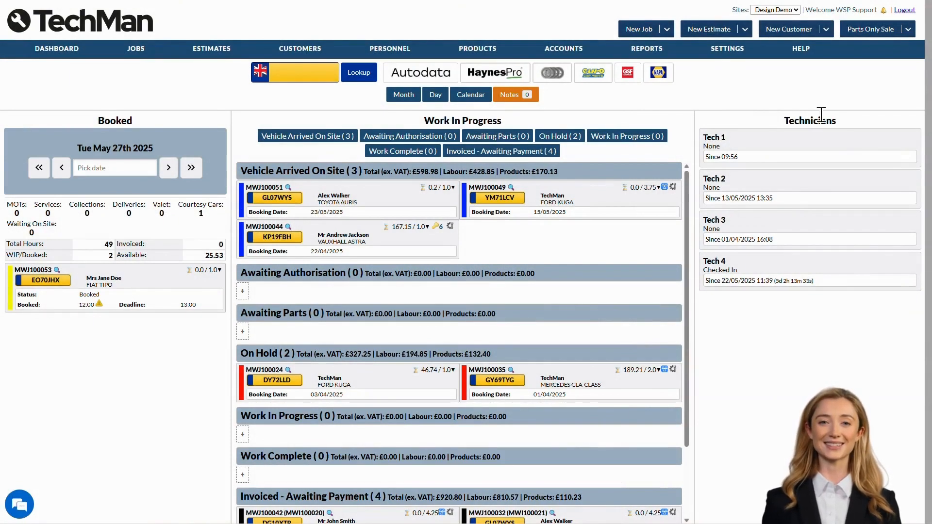
Open the Integrations page from the Settings menu
mouse_move(731, 55)
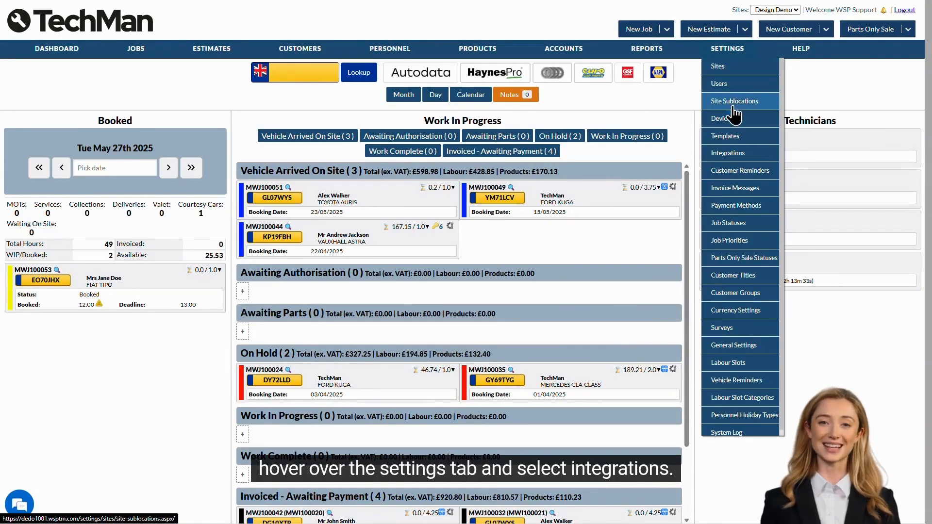
left_click(733, 154)
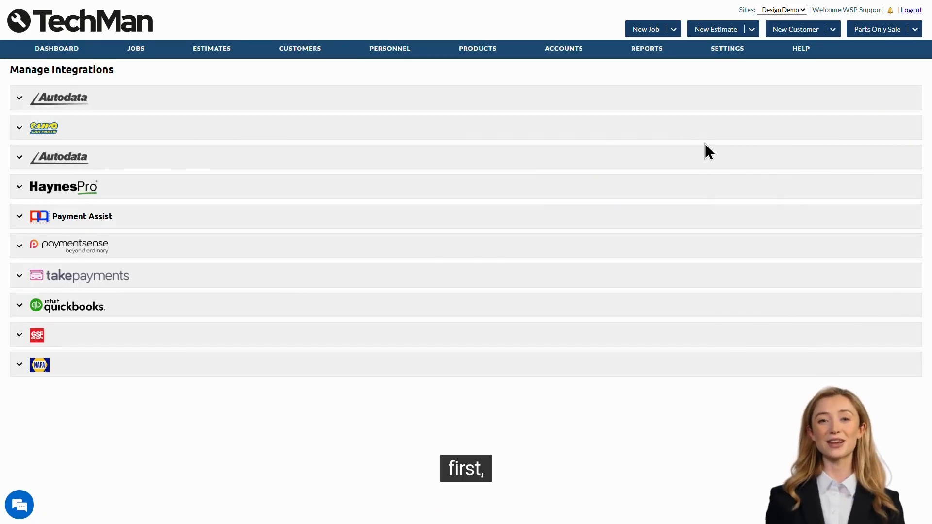
Review Euro Car Parts' site, supplier and account, keeping the Design Demo account as default
left_click(98, 130)
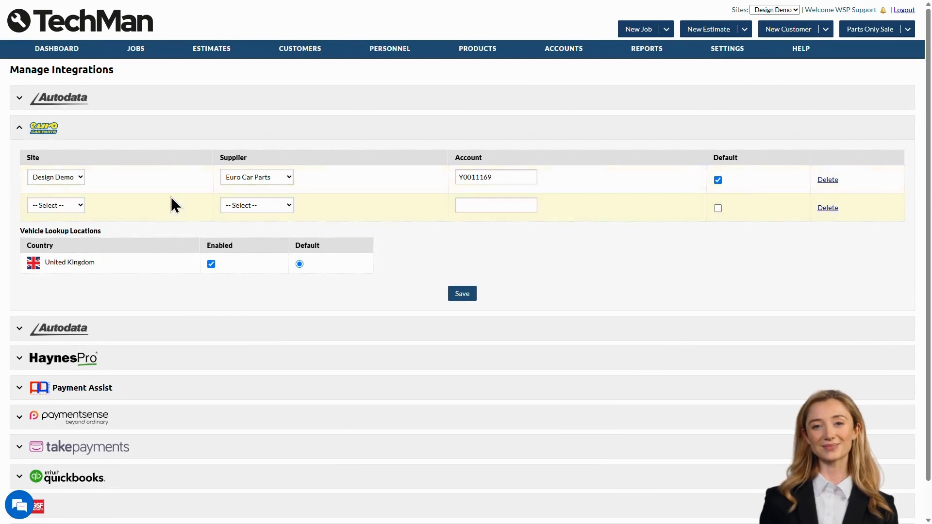
left_click(69, 177)
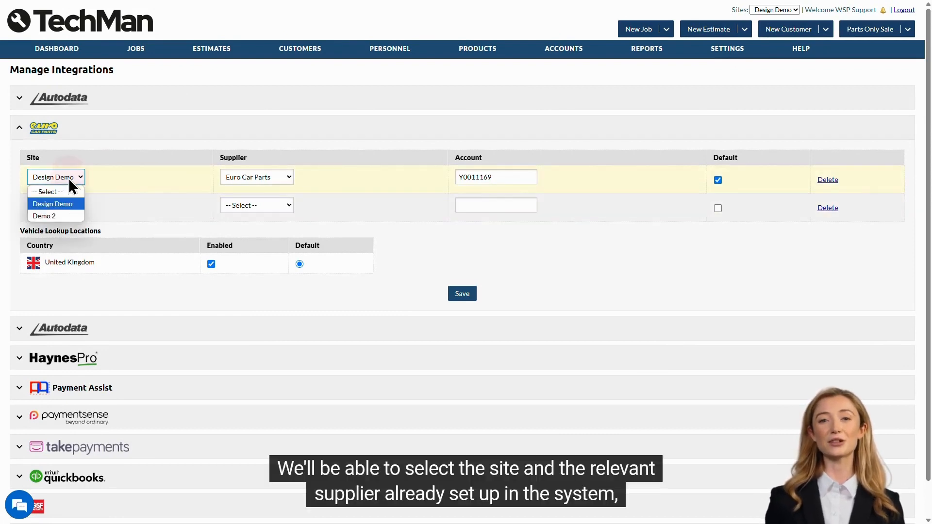
left_click(262, 176)
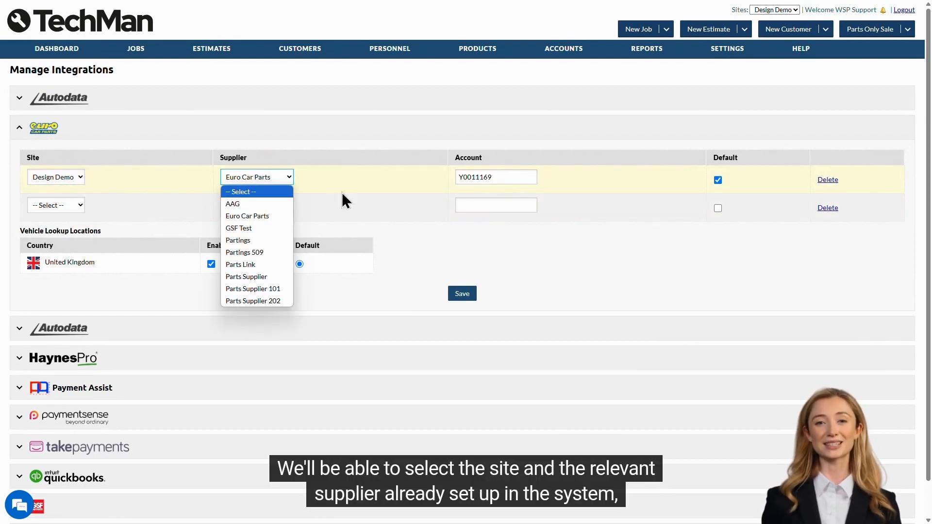
left_click(537, 177)
mouse_move(534, 177)
left_mouse_down()
mouse_move(431, 176)
mouse_move(520, 175)
left_mouse_up()
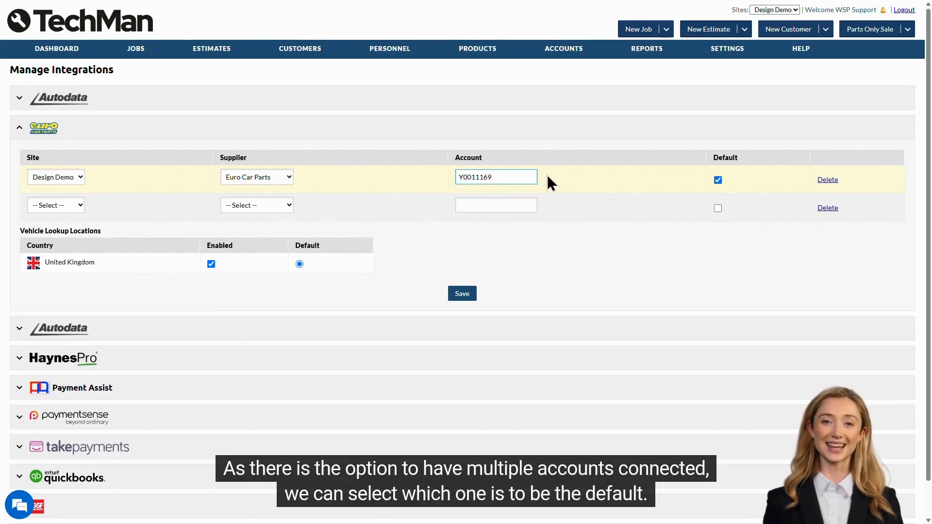
left_click(720, 183)
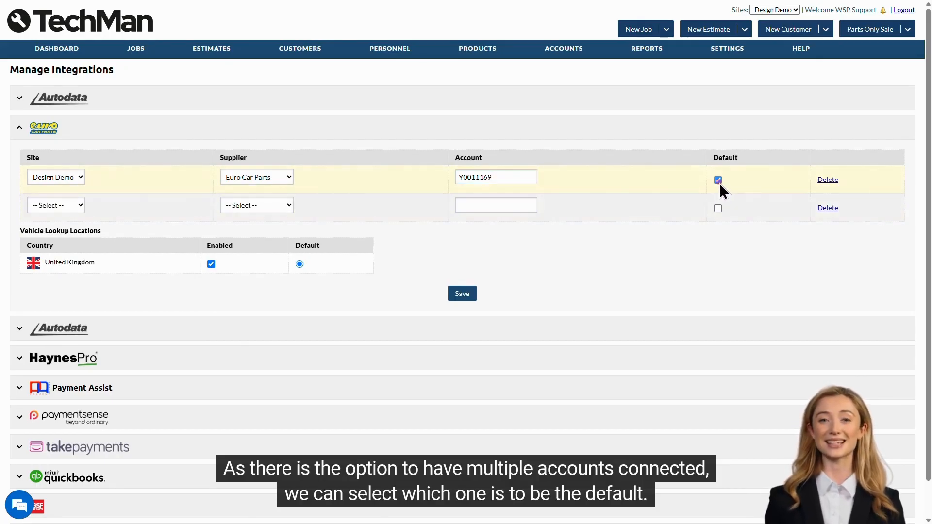
left_click(719, 182)
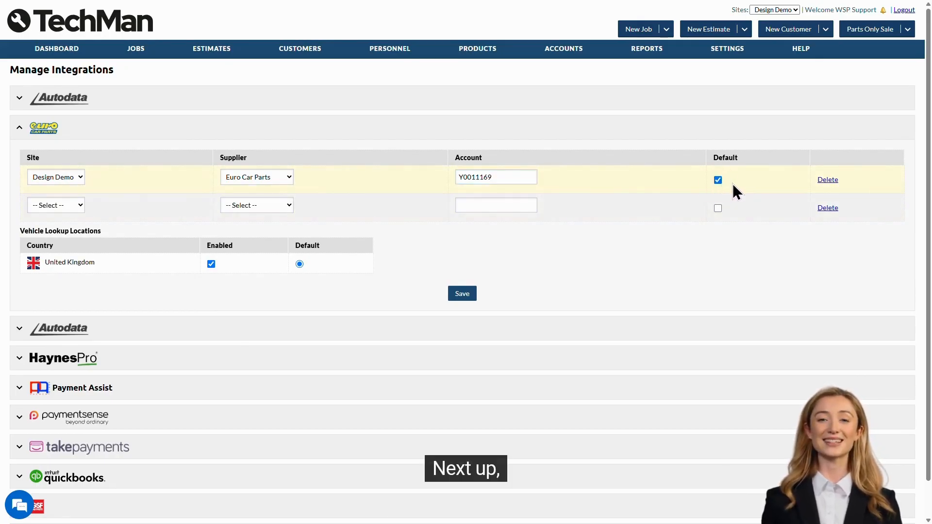
Collapse Euro Car Parts, view the GSF and NAPA accounts, then collapse both
left_click(738, 136)
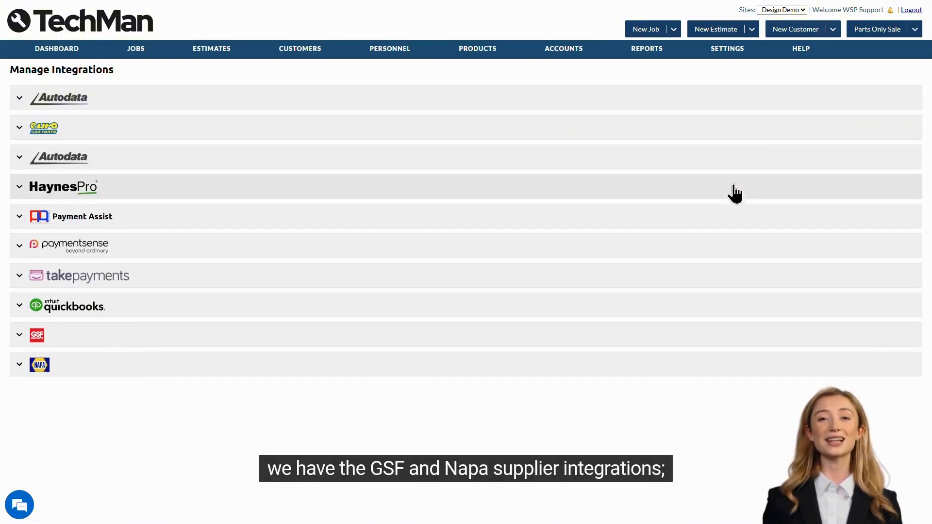
left_click(741, 339)
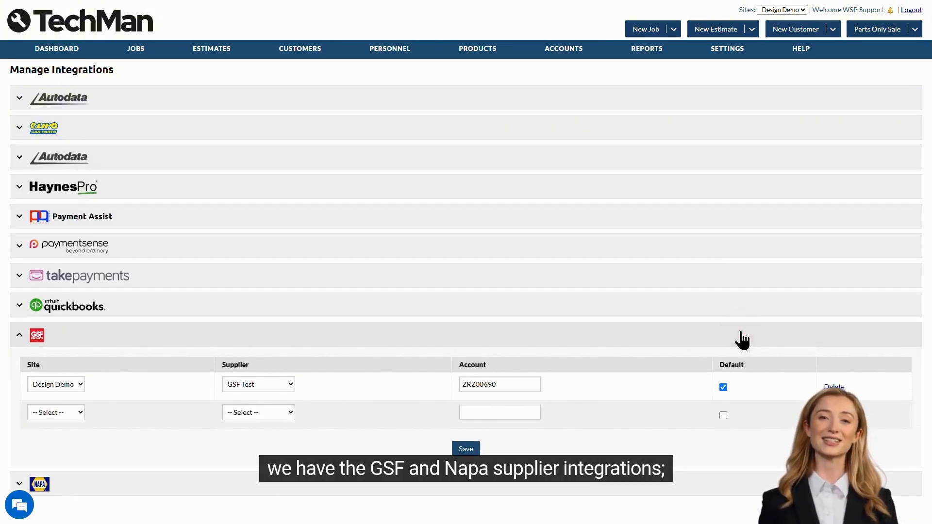
left_click(740, 483)
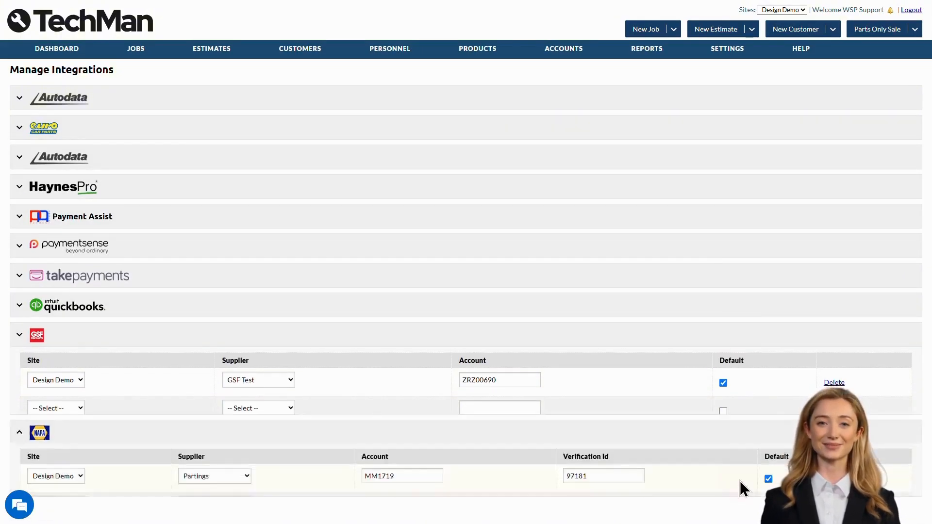
left_click(29, 343)
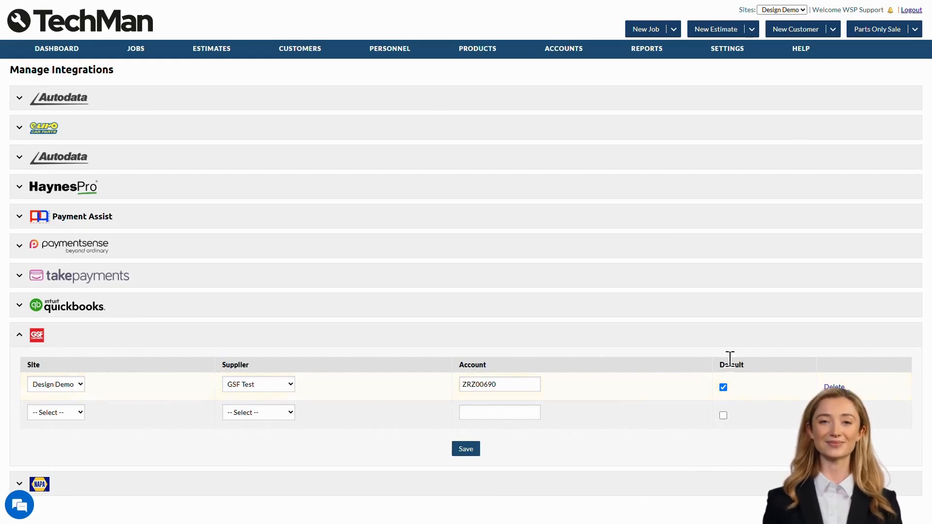
left_click(723, 342)
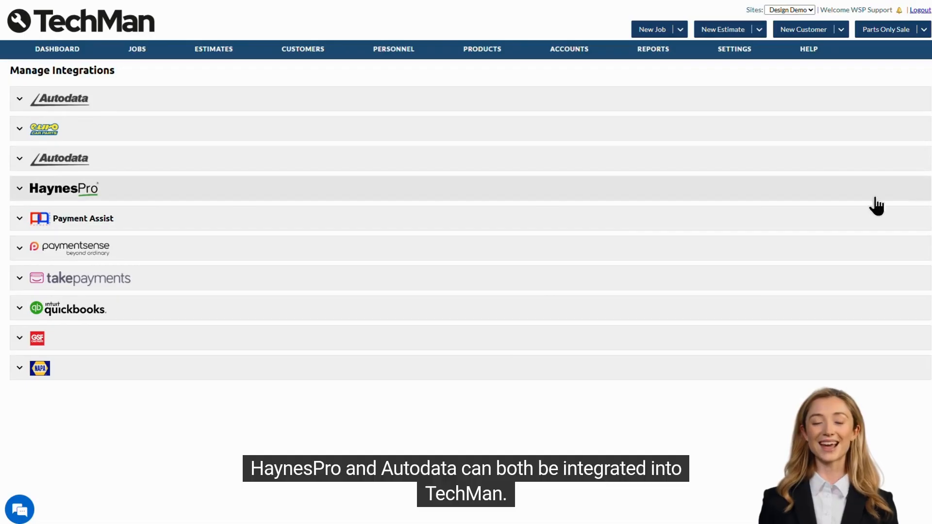
left_click(352, 190)
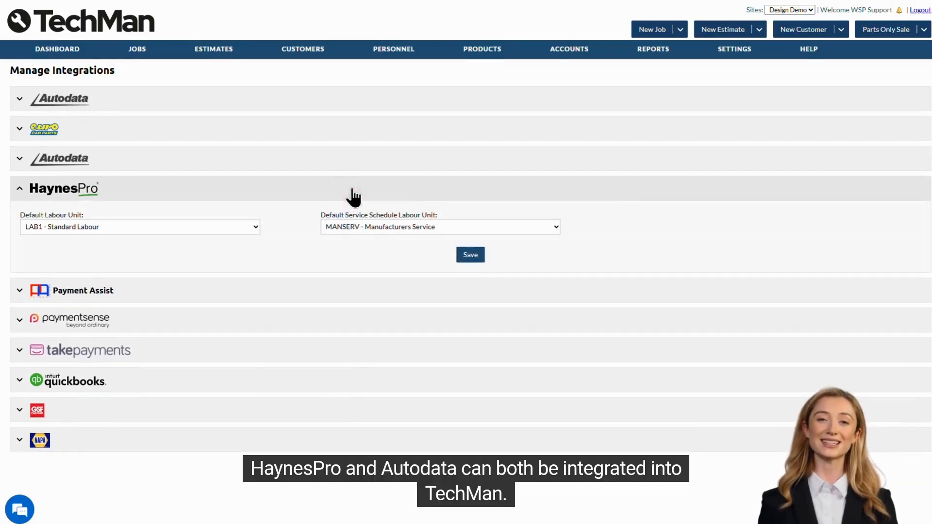
left_click(329, 157)
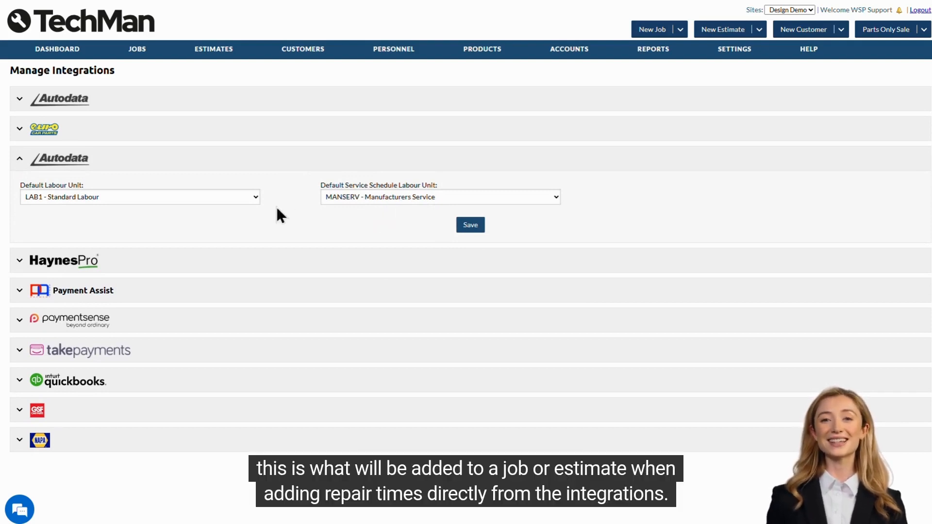
left_click(198, 197)
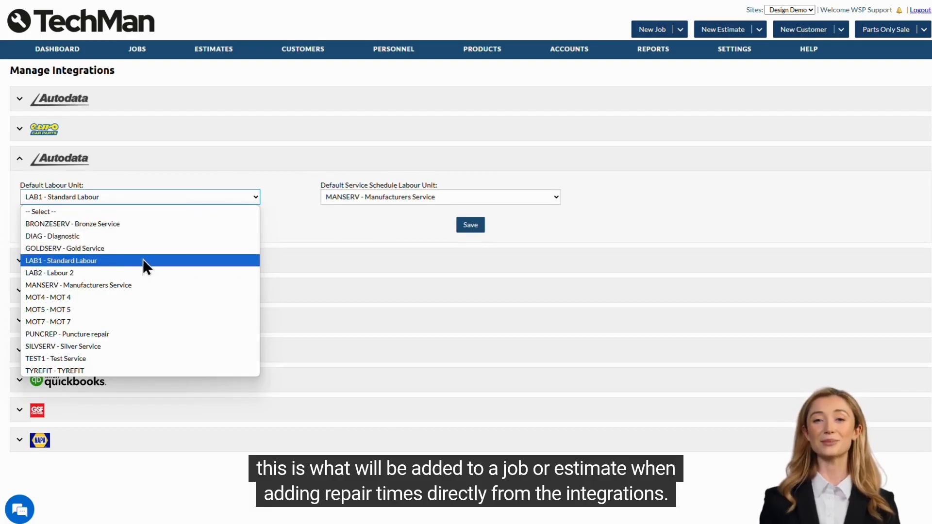
left_click(243, 261)
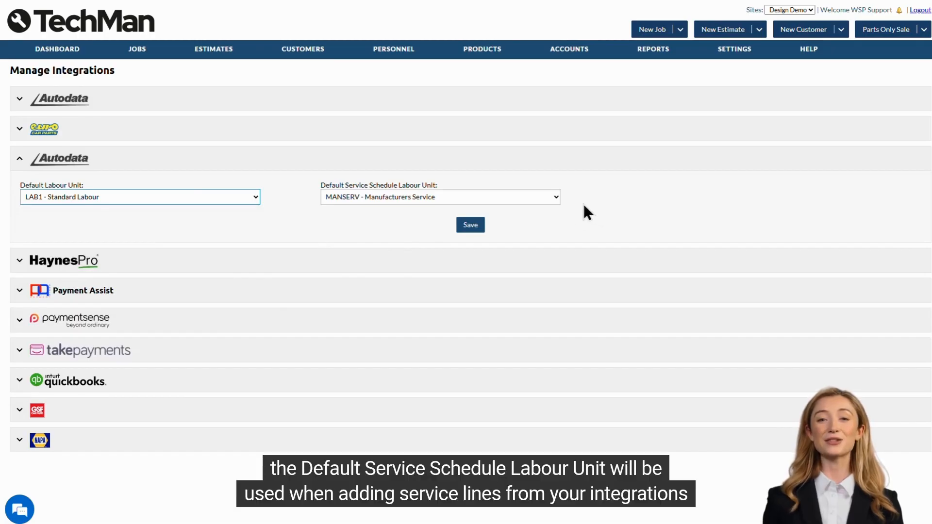
left_click(555, 197)
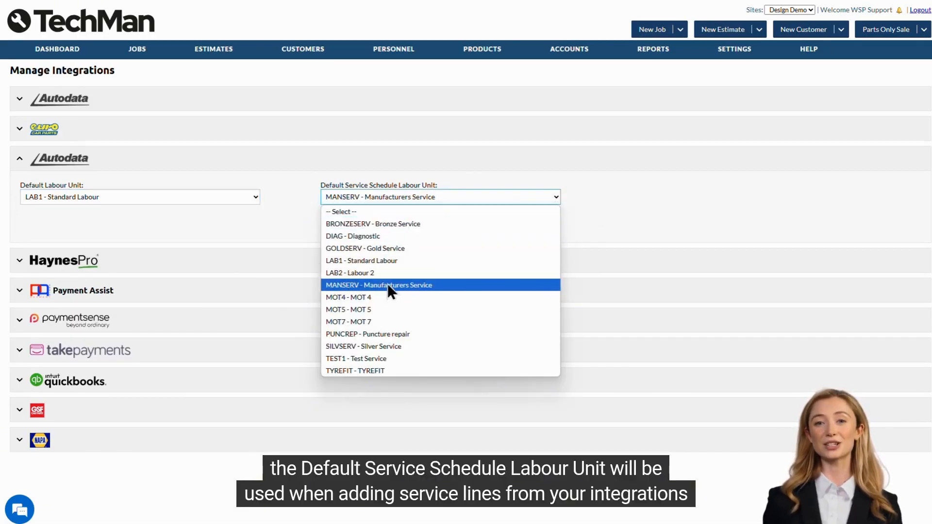
left_click(538, 284)
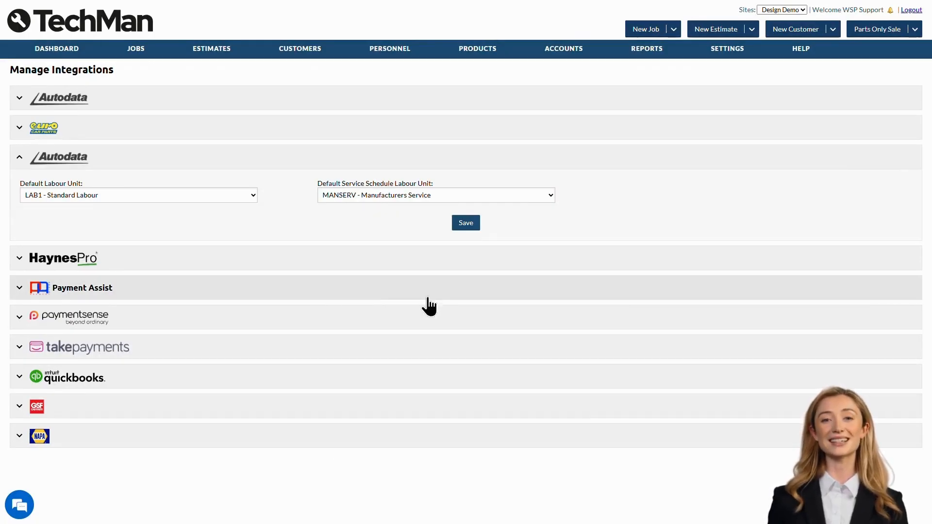
Expand Payment Assist and inspect its enable option, API key and API secret fields
left_click(319, 292)
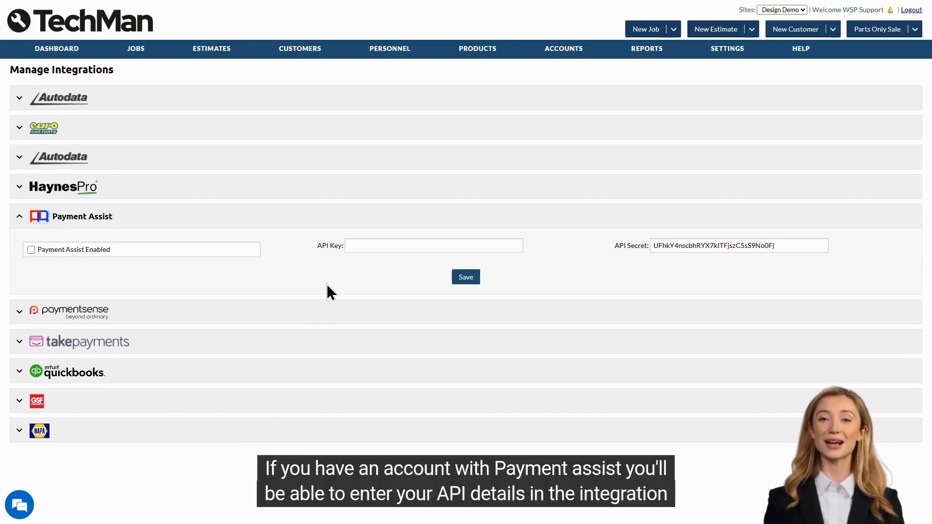
left_click(377, 246)
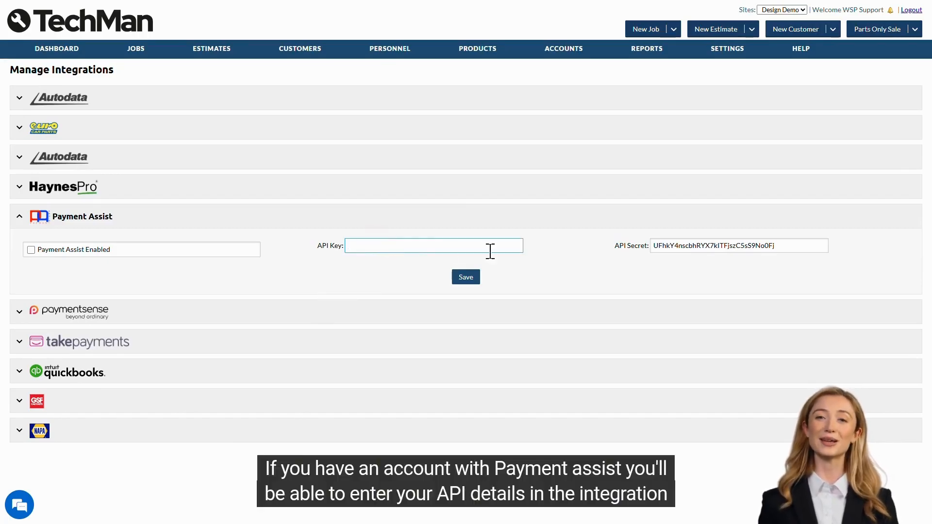
left_click(652, 246)
left_click(686, 277)
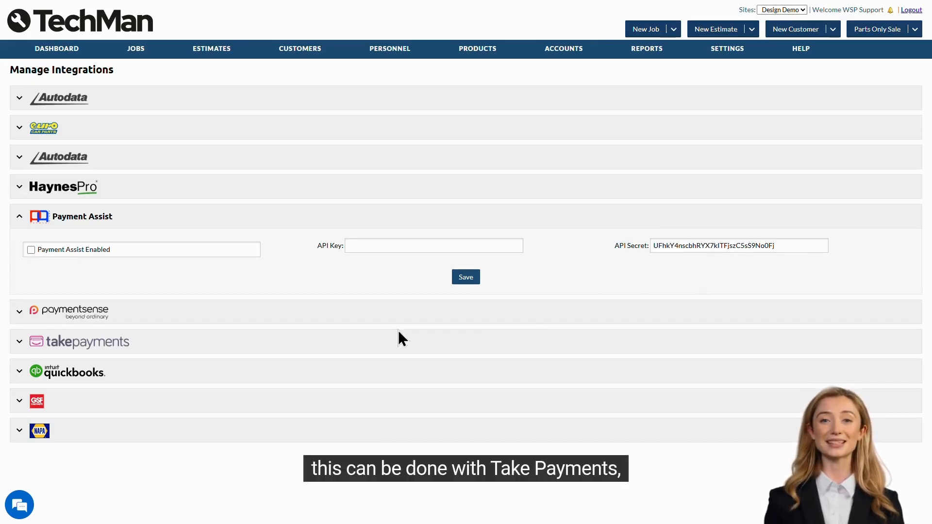
Expand paymentsense and takepayments, then view the QuickBooks integration settings
left_click(259, 322)
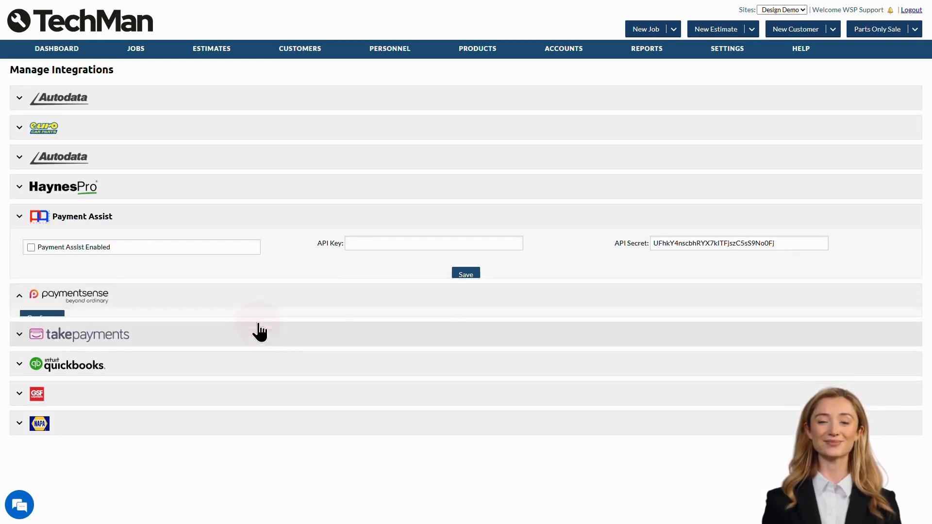
left_click(258, 322)
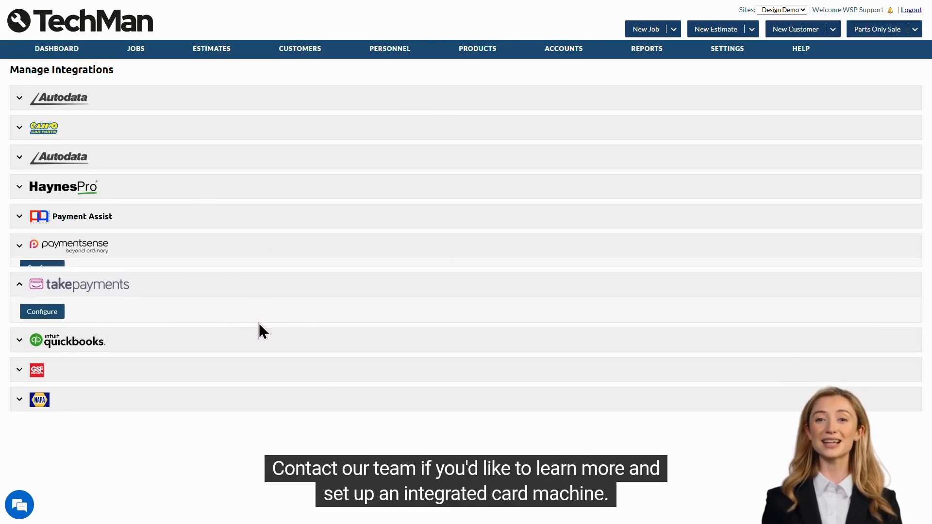
left_click(253, 286)
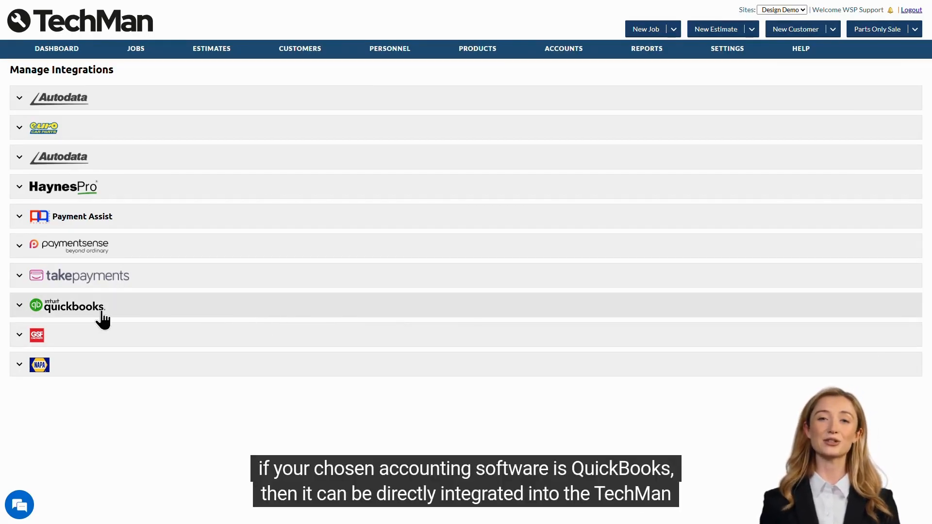
left_click(234, 318)
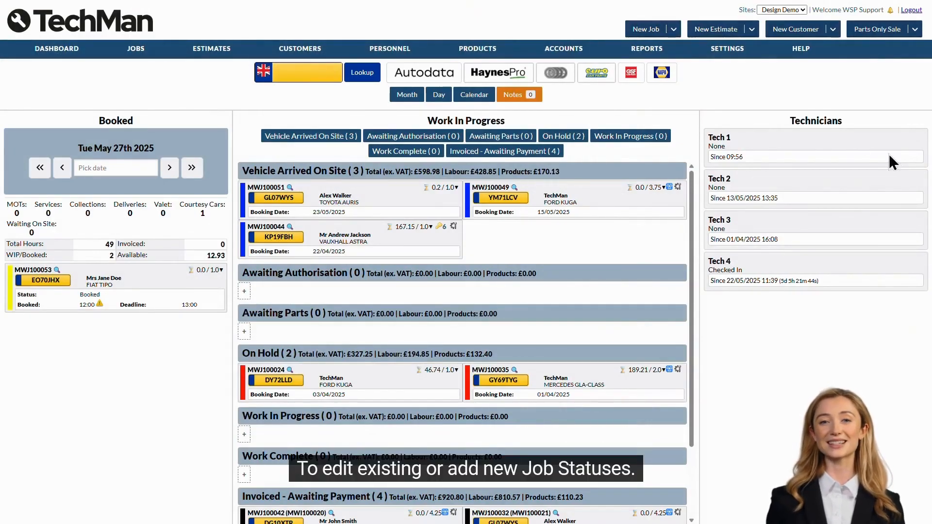
Open Job Statuses from the SETTINGS menu to view the 13 colour-coded statuses
mouse_move(727, 48)
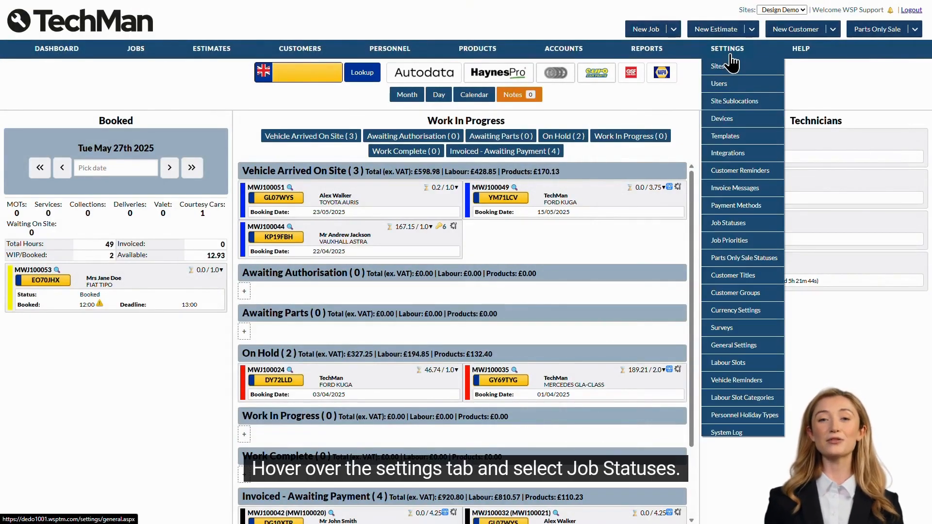
left_click(758, 230)
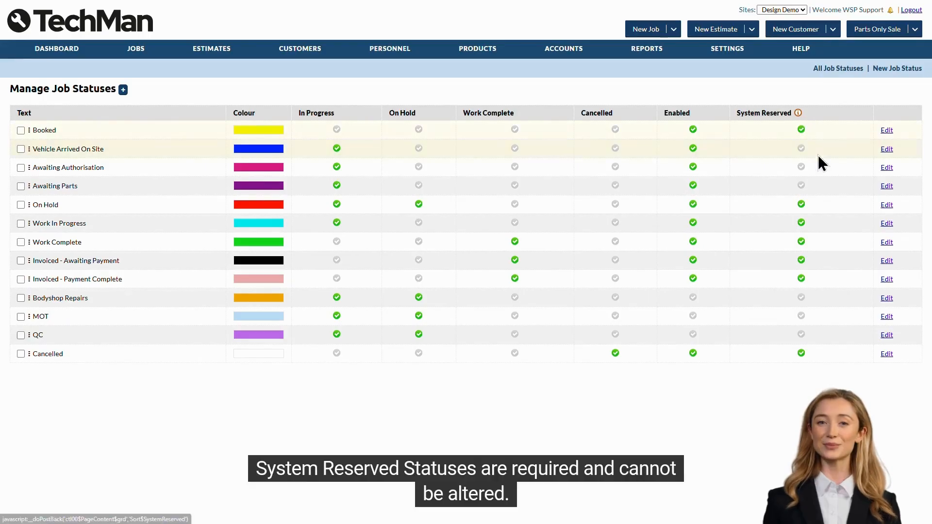
mouse_move(797, 116)
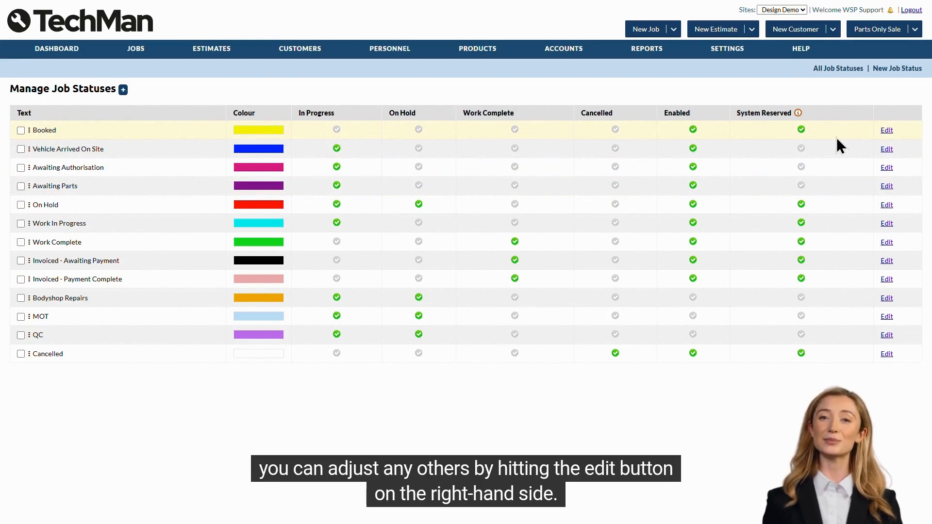
Inspect the Vehicle Arrived On Site status editor, then a blank New Job Status form
left_click(887, 149)
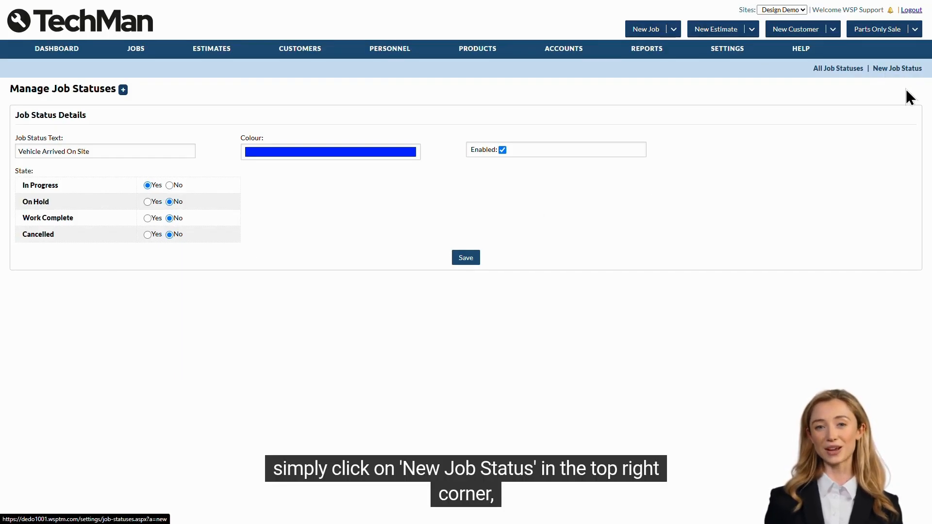
left_click(123, 91)
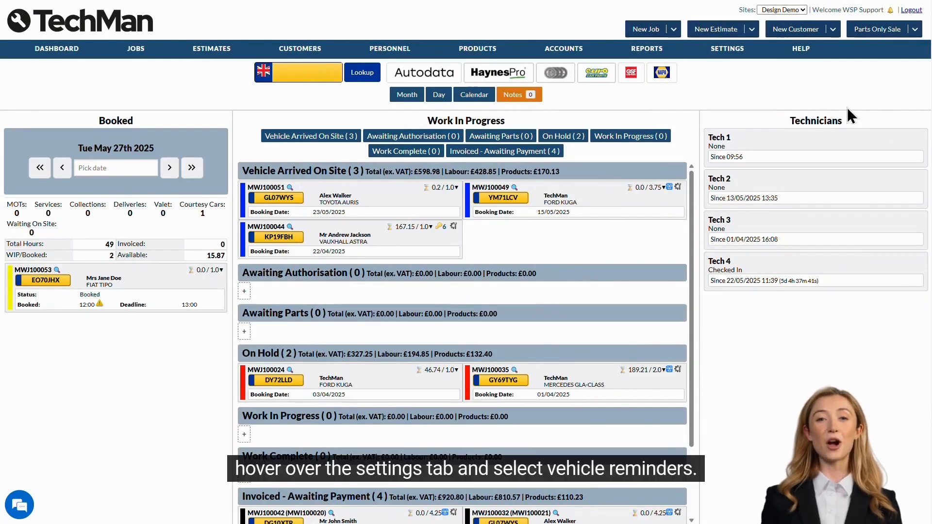
Open Vehicle Reminders from the SETTINGS menu to see the seven reminders
mouse_move(718, 58)
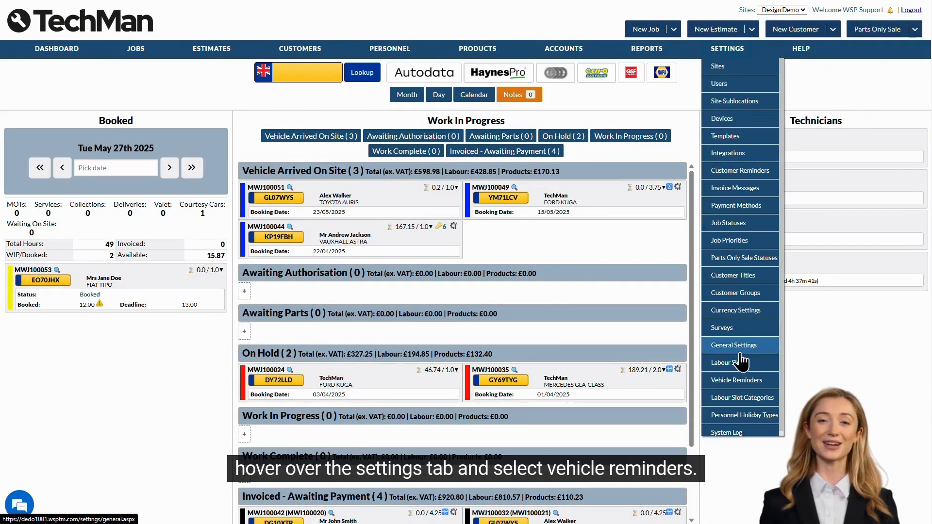
left_click(737, 380)
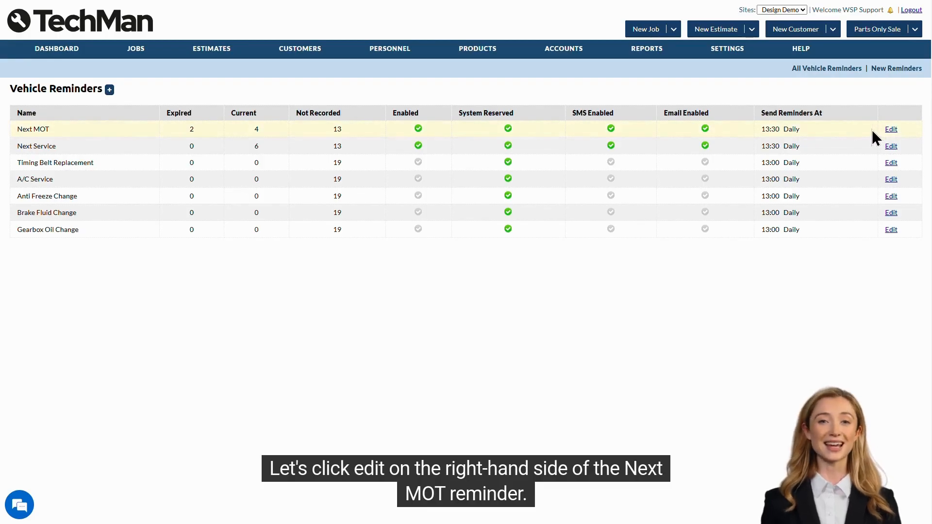
Review Next MOT's settings, keeping send time 13:30, labour type MOT and 365 next-date days
left_click(891, 129)
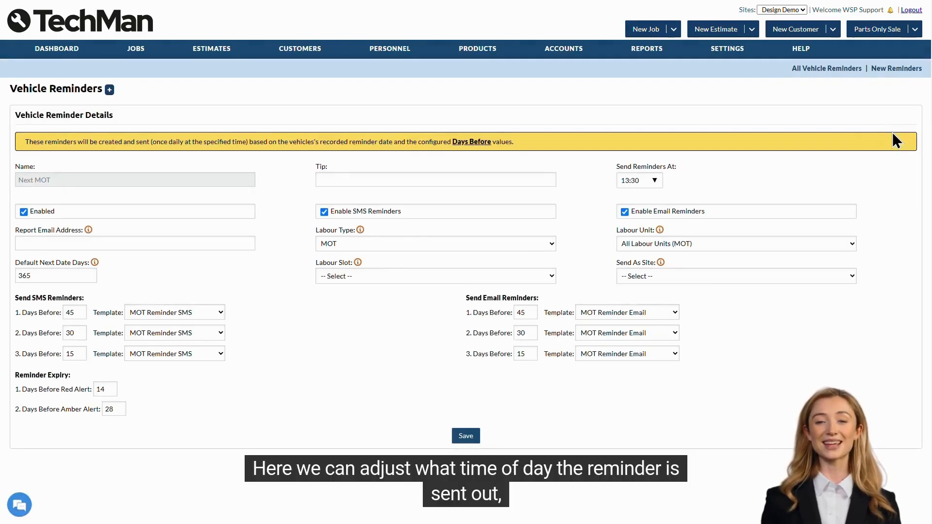
left_click(651, 180)
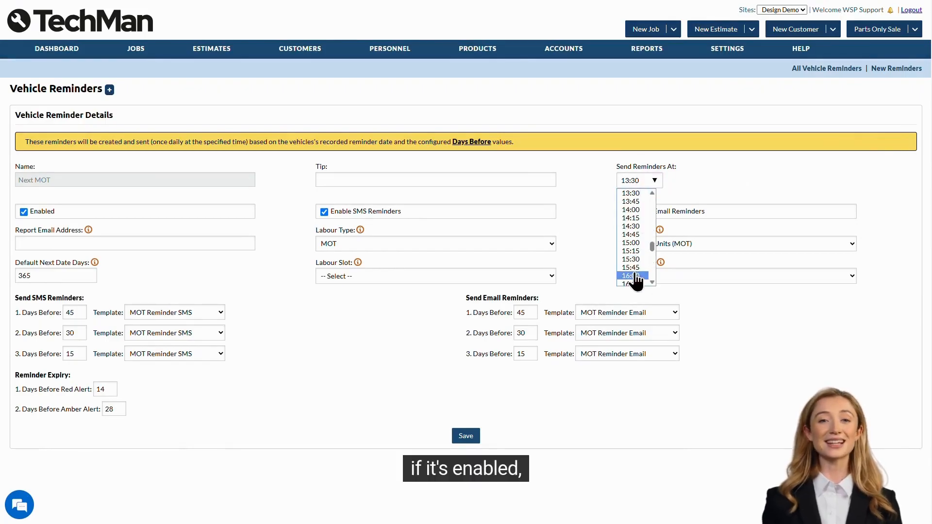
left_click(593, 219)
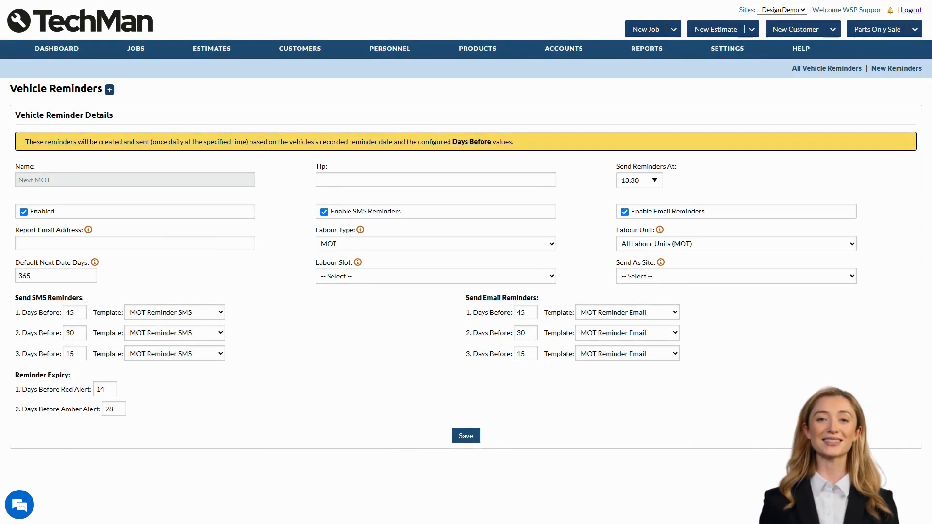
left_click(544, 244)
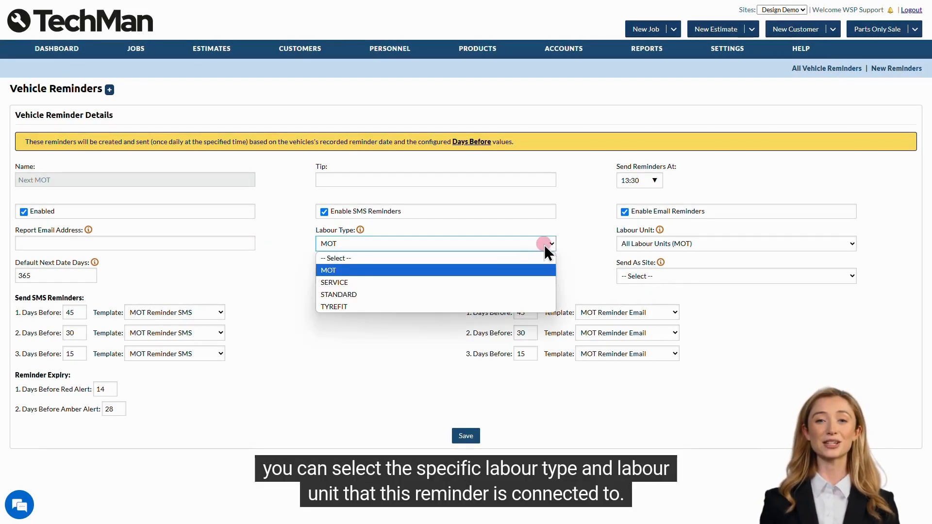
left_click(709, 244)
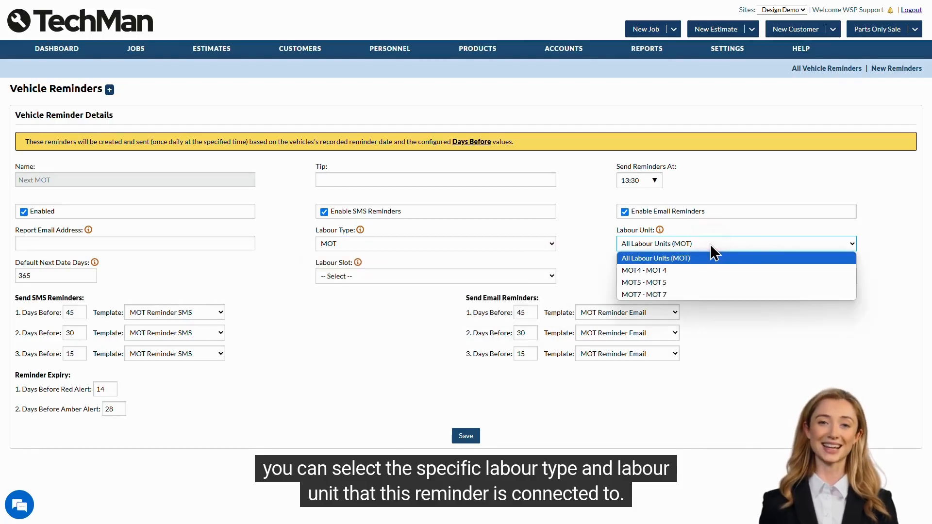
left_click(854, 244)
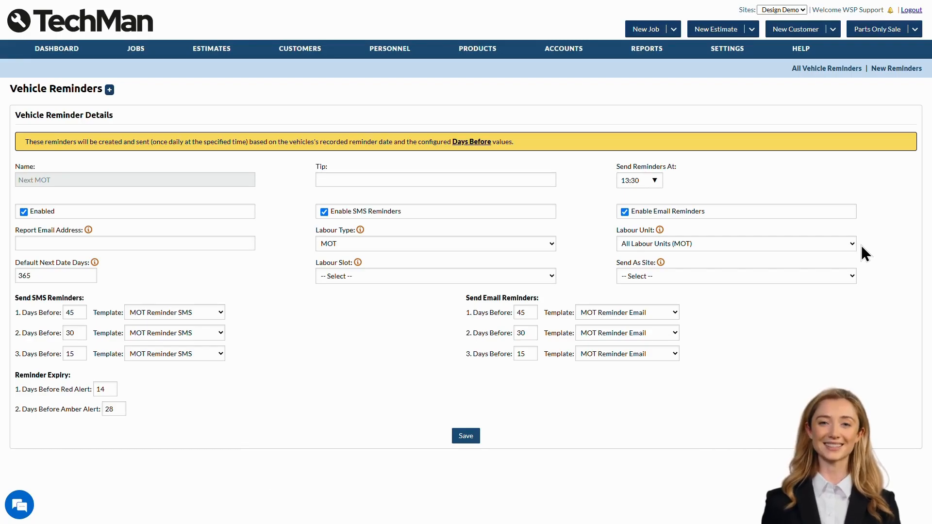
left_click(86, 277)
left_click(113, 288)
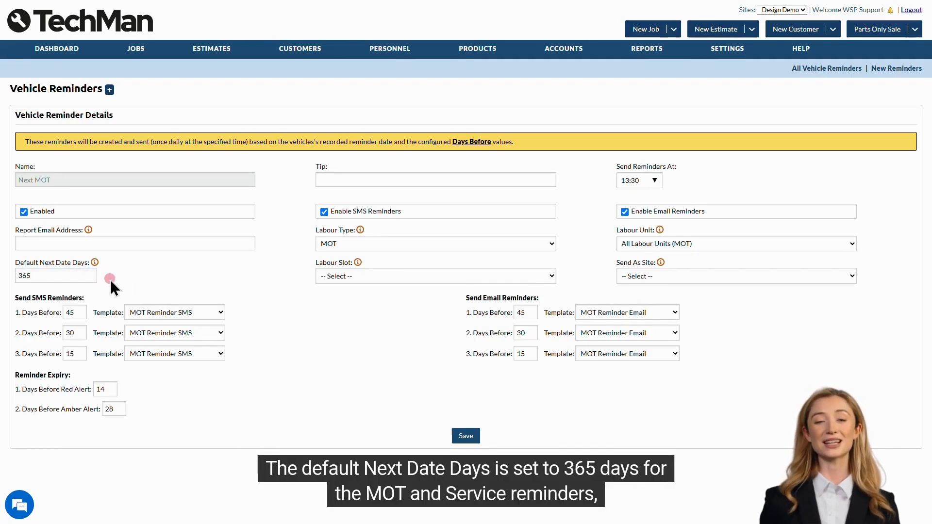
mouse_move(95, 264)
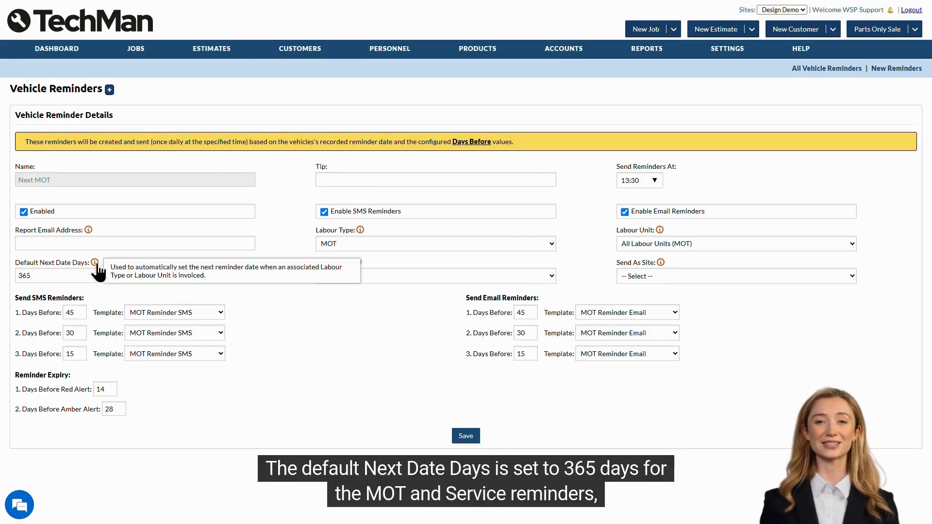
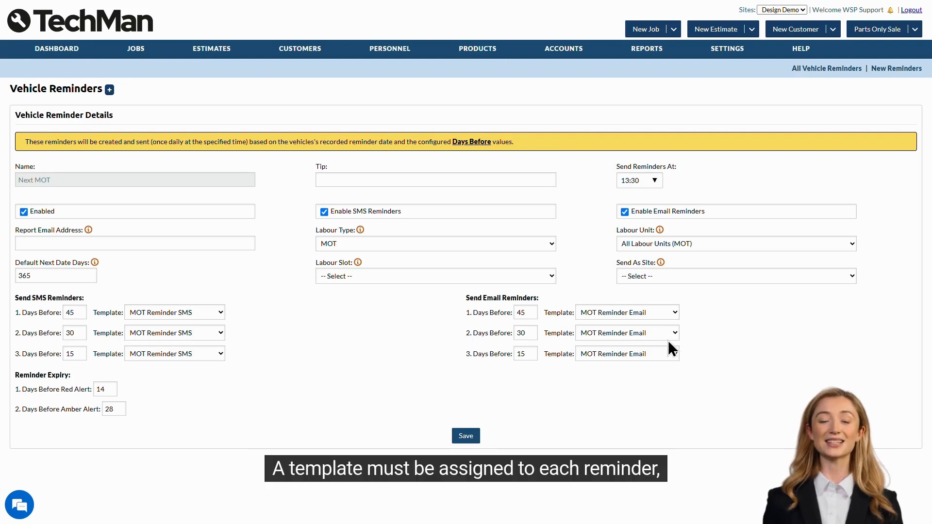
Keep MOT Reminder Email and MOT Reminder SMS as the first templates, then return to the Dashboard
left_click(635, 314)
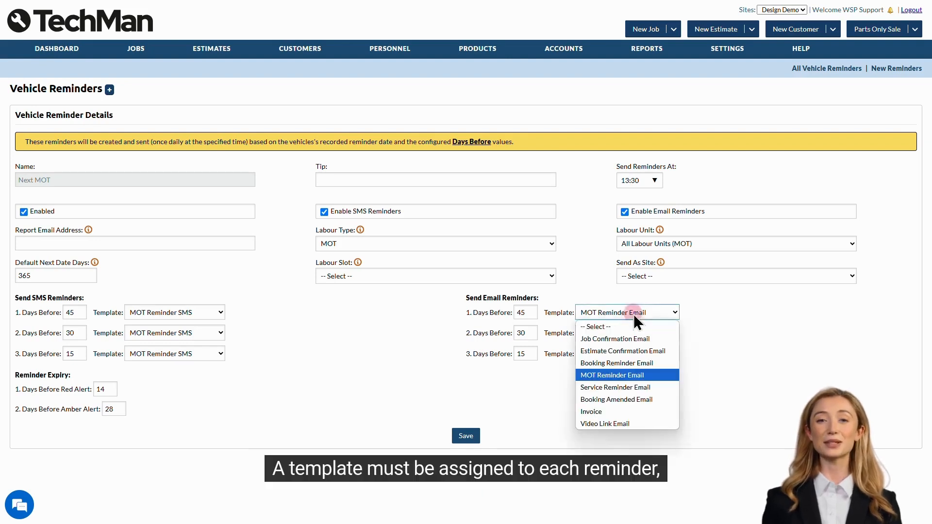
left_click(650, 372)
left_click(200, 311)
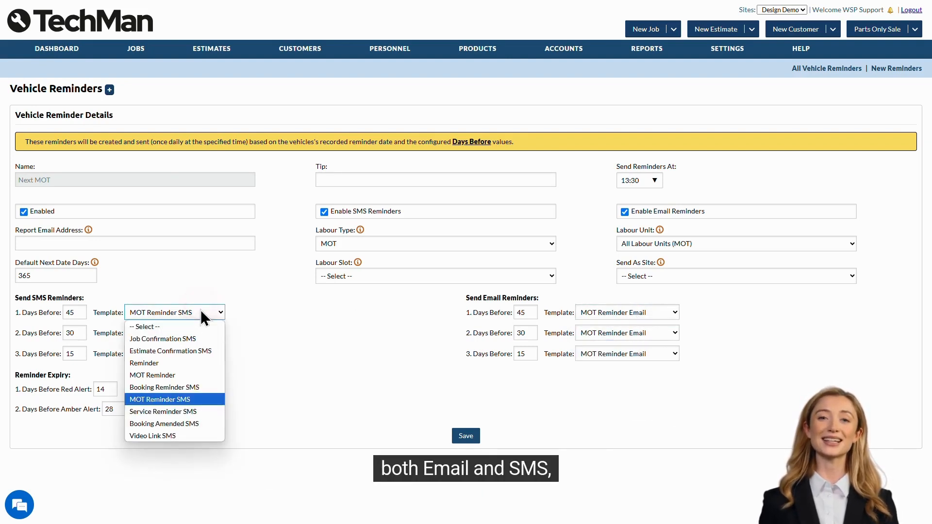
left_click(193, 398)
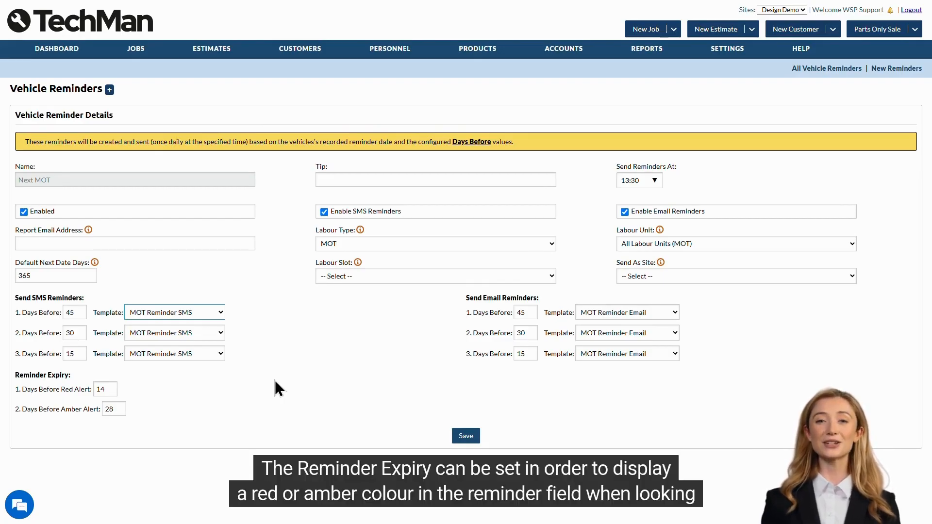
left_click(126, 389)
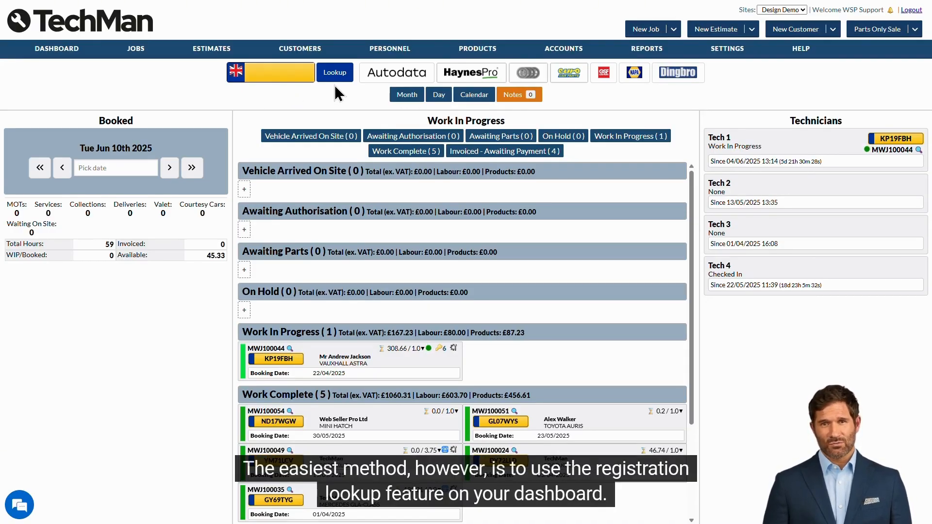
left_click(281, 73)
type("RE6")
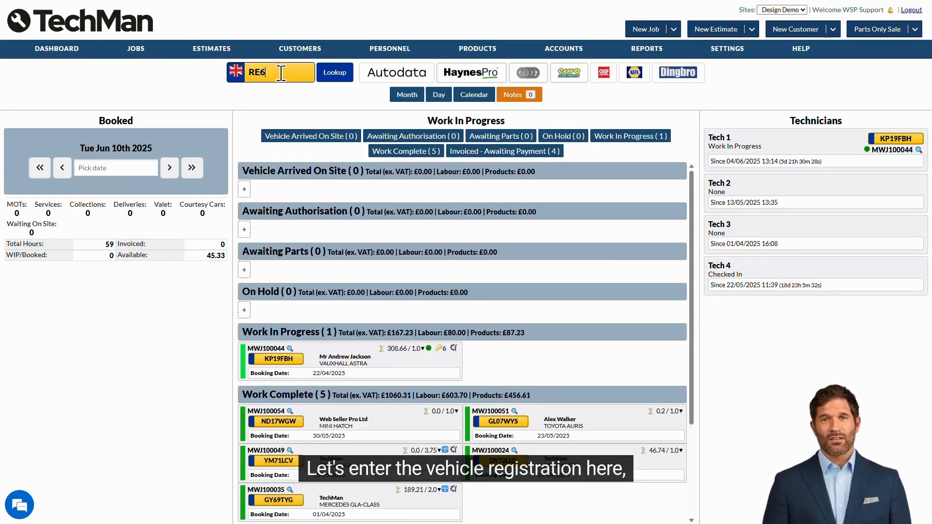
type("2UVC")
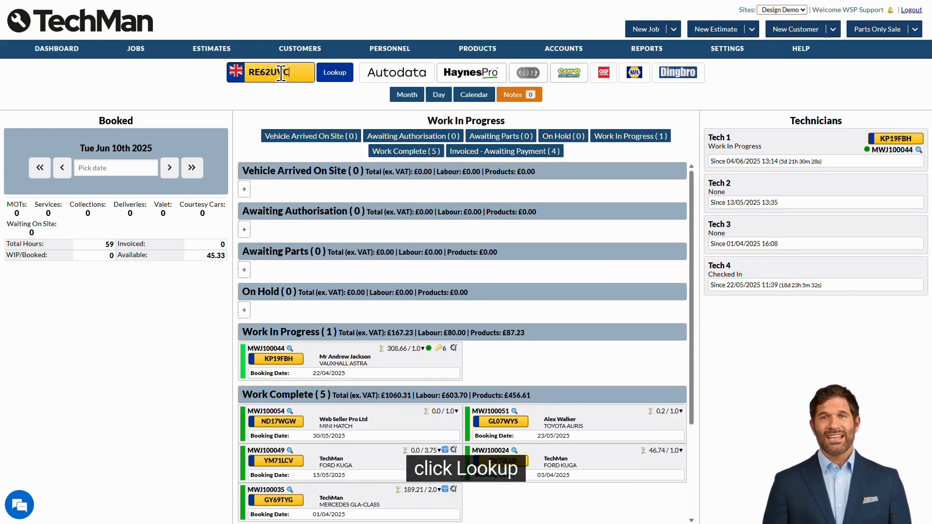
left_click(335, 73)
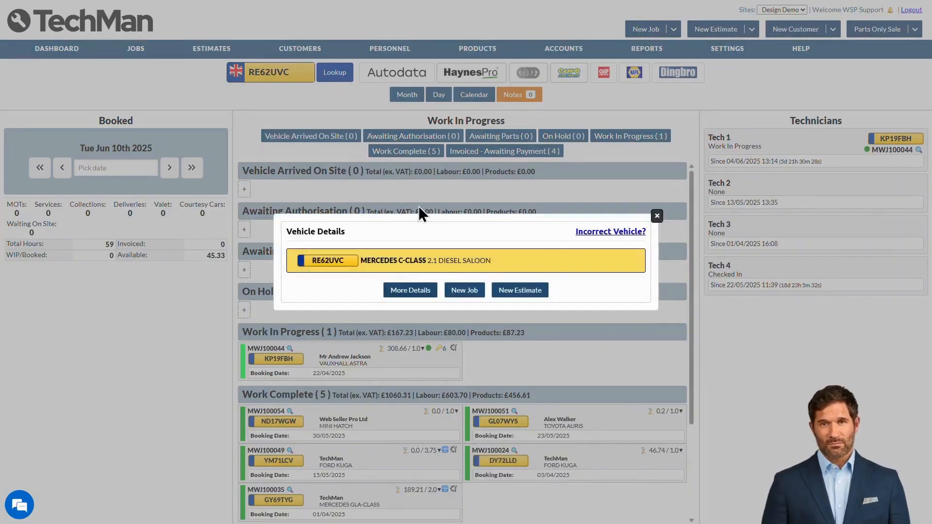
left_click(465, 293)
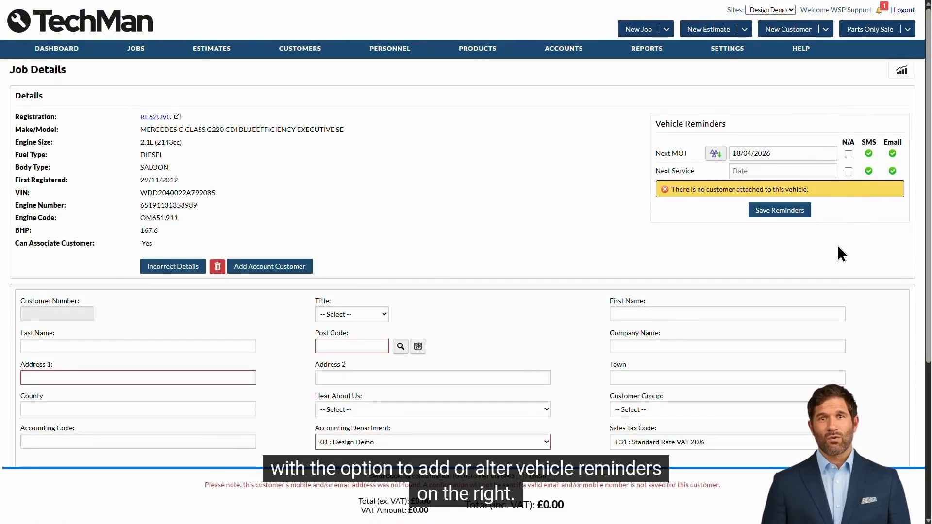
scroll(838, 247, "down", 4)
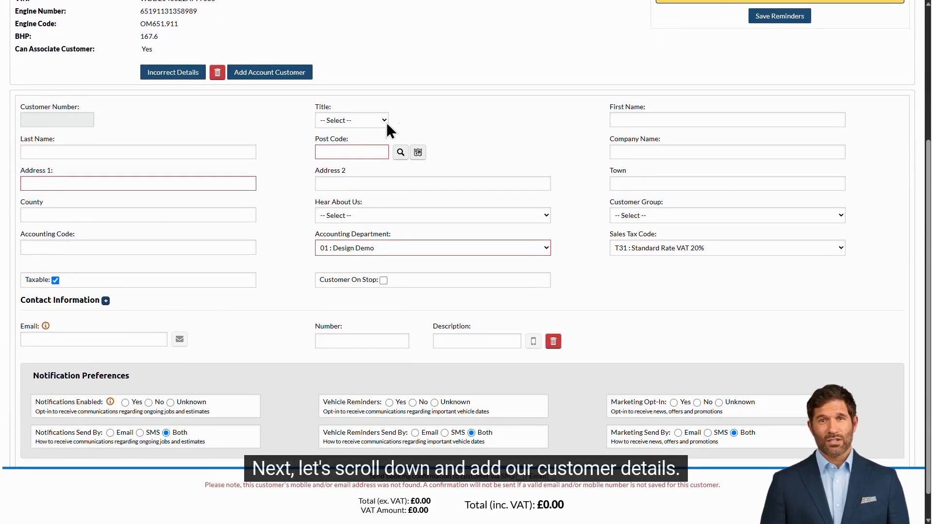
Enter the customer's title Mr, first and last name, postcode and first address line
left_click(381, 120)
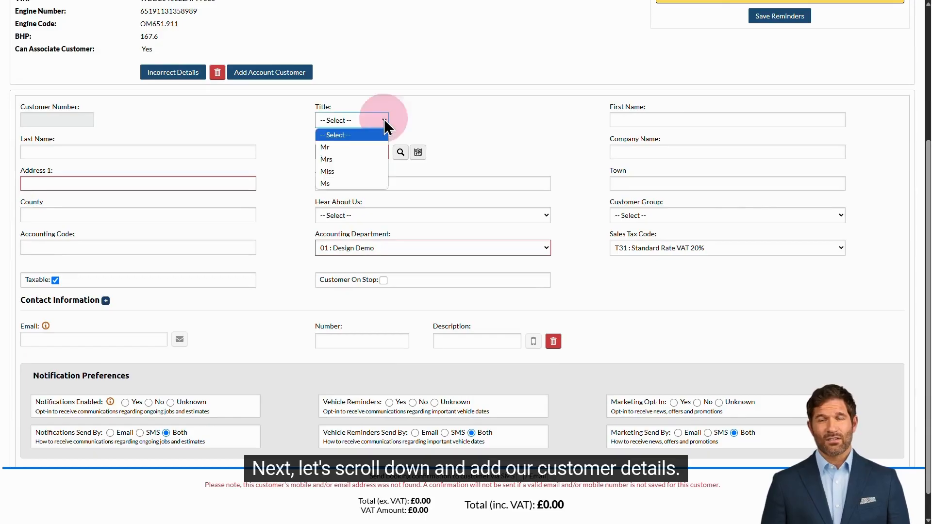
left_click(377, 145)
left_click(646, 120)
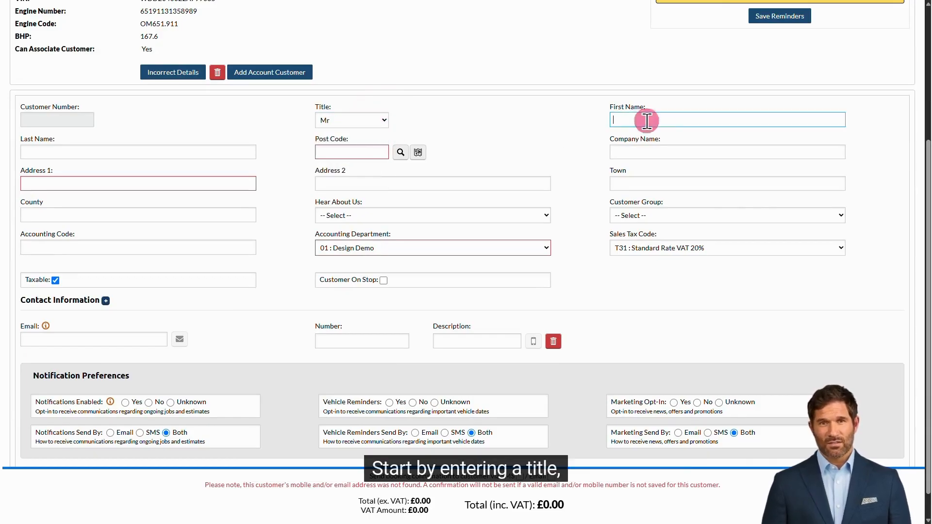
type("Tech")
key("Tab")
type("Man")
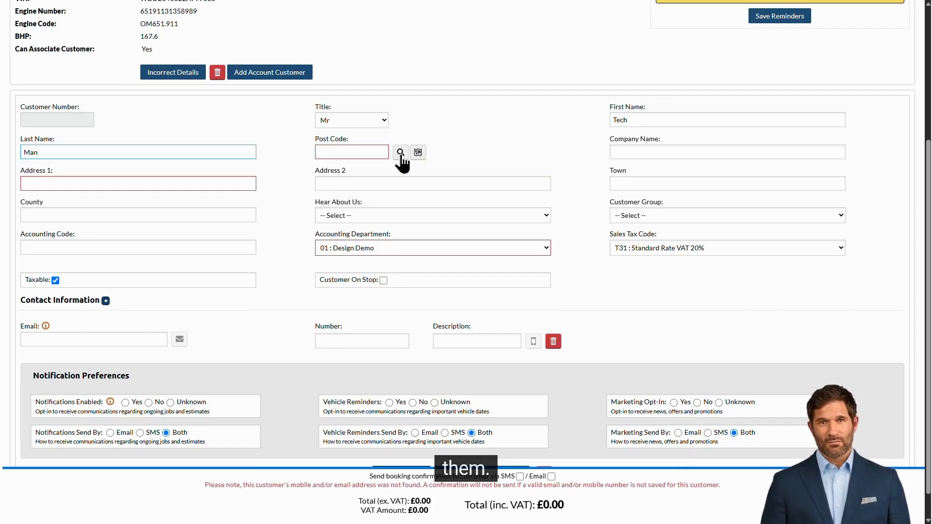
left_click(369, 153)
type("nn48es")
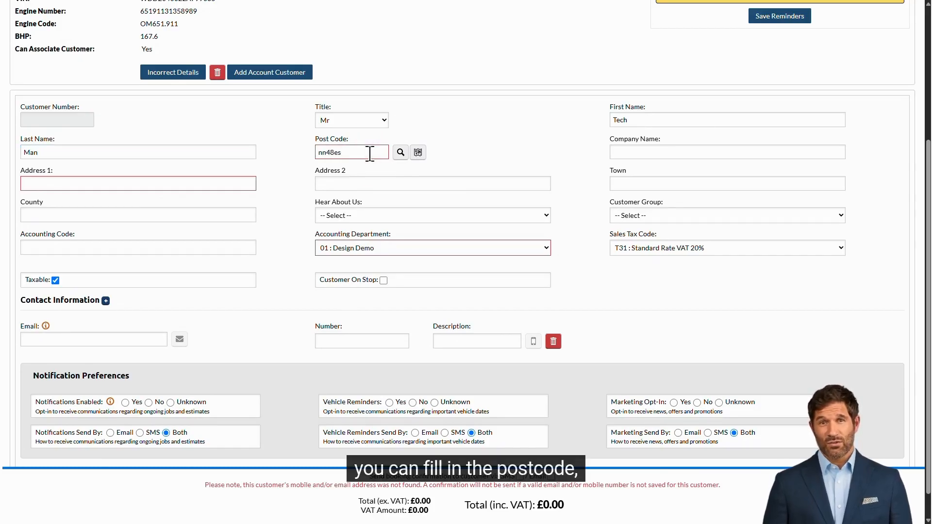
left_click(195, 178)
type("1 street")
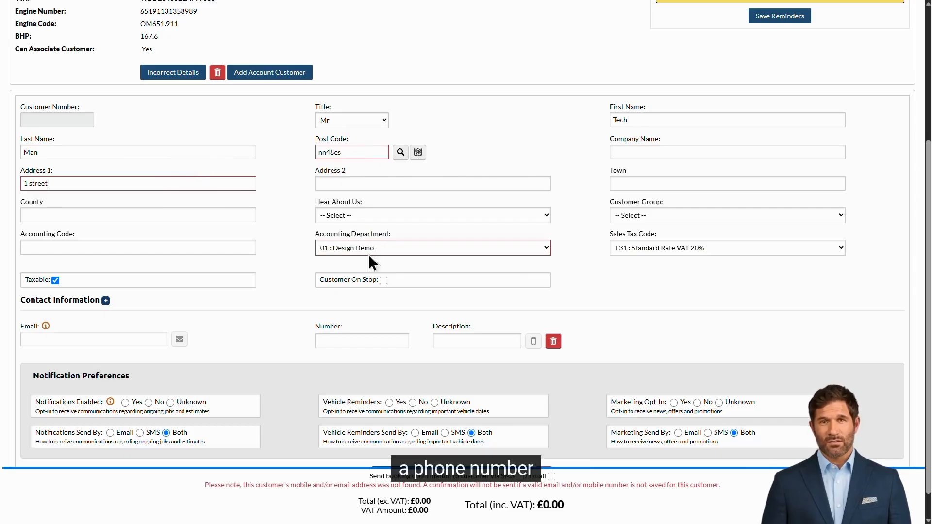
Add a mobile phone number, opt in to notifications, reminders and marketing, and save the customer
left_click(353, 341)
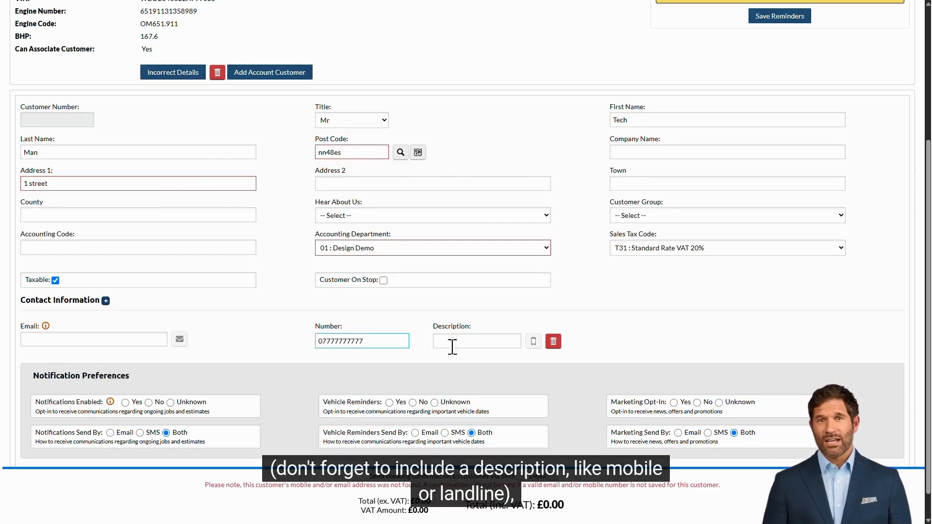
left_click(482, 345)
type("mobile")
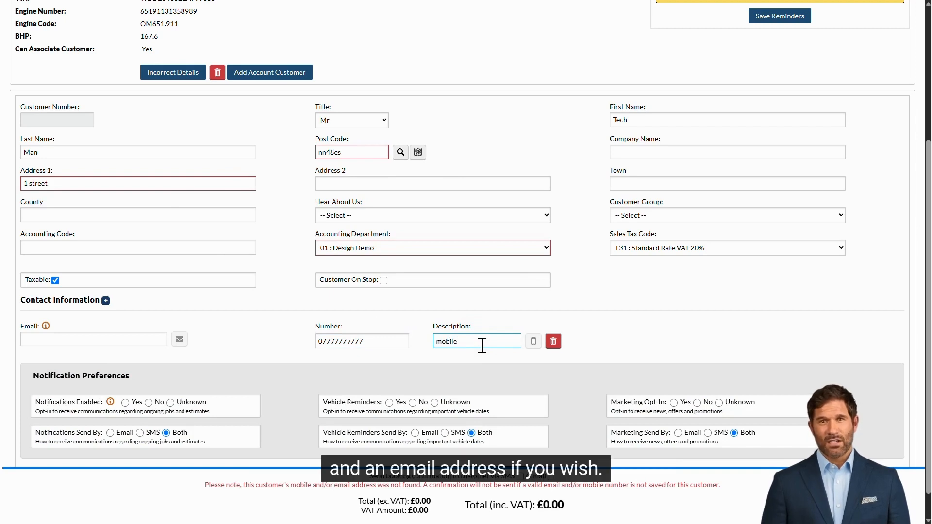
left_click(105, 335)
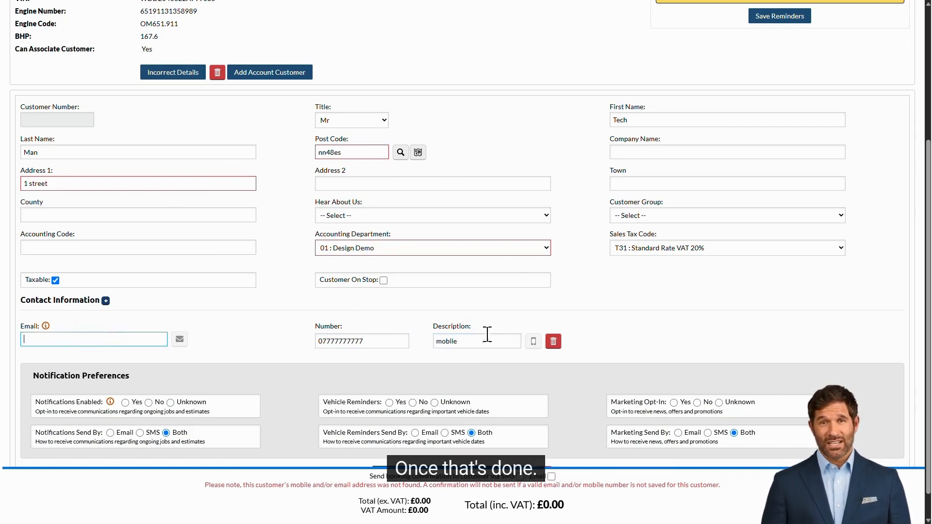
scroll(599, 343, "down", 1)
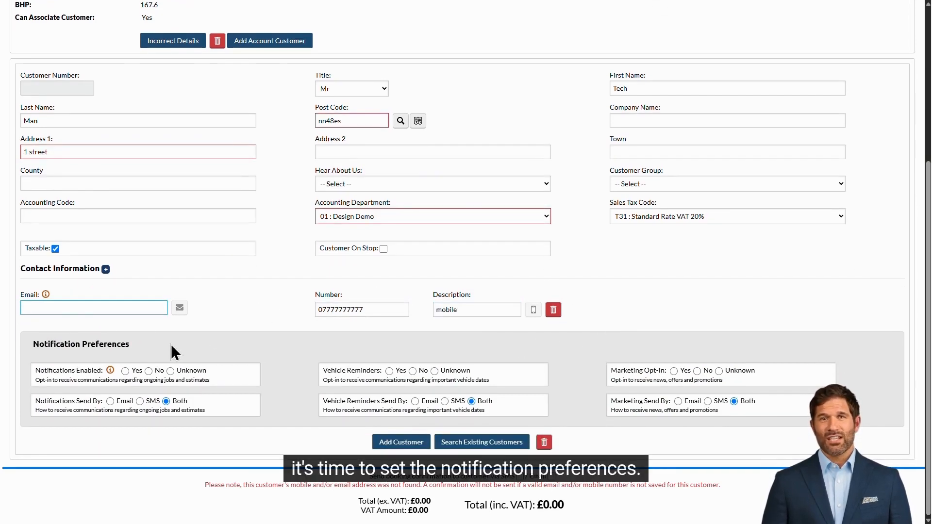
left_click(124, 372)
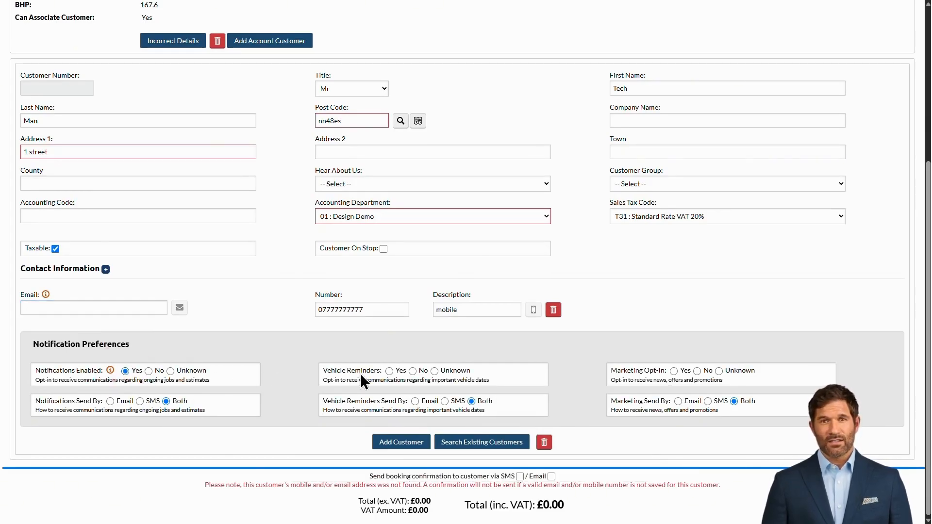
left_click(389, 370)
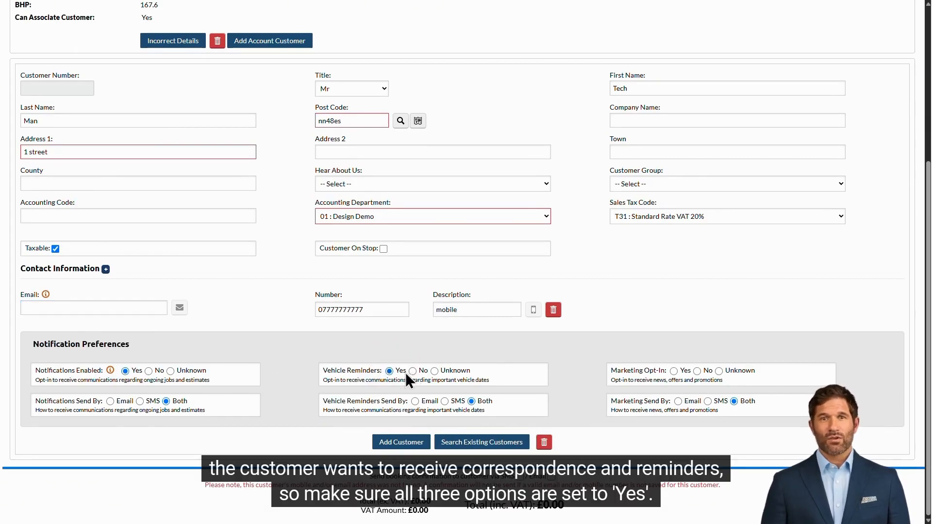
left_click(674, 371)
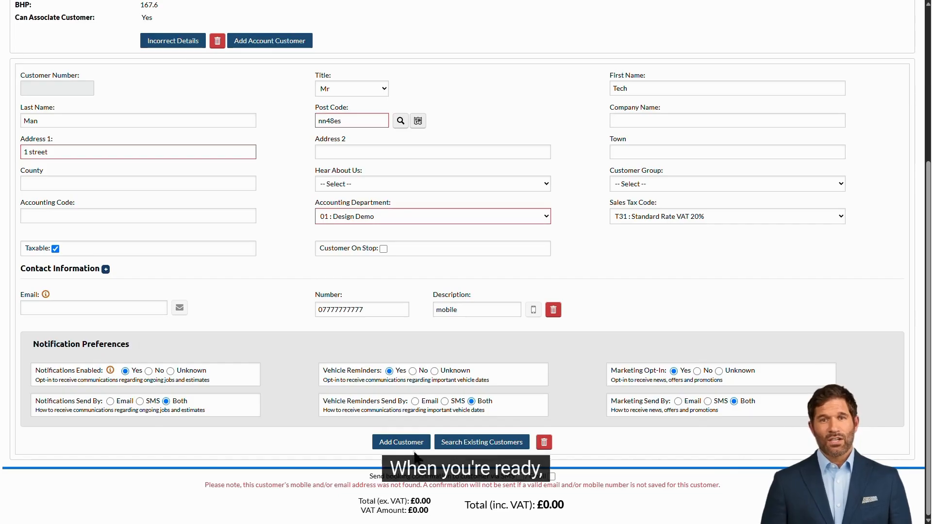
left_click(397, 445)
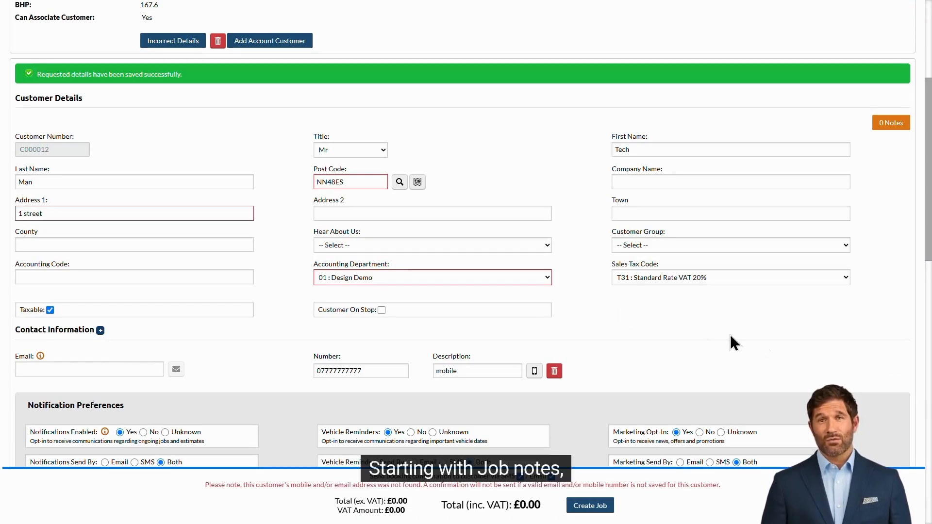
Add the note 'Only call the customer between 3-5pm' with follow-up date 30/04/2025
scroll(587, 299, "down", 8)
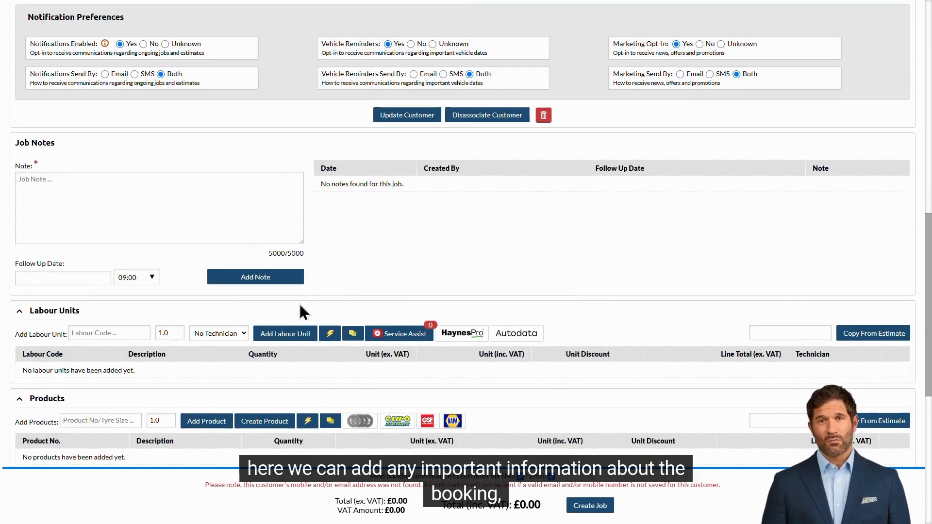
left_click(221, 183)
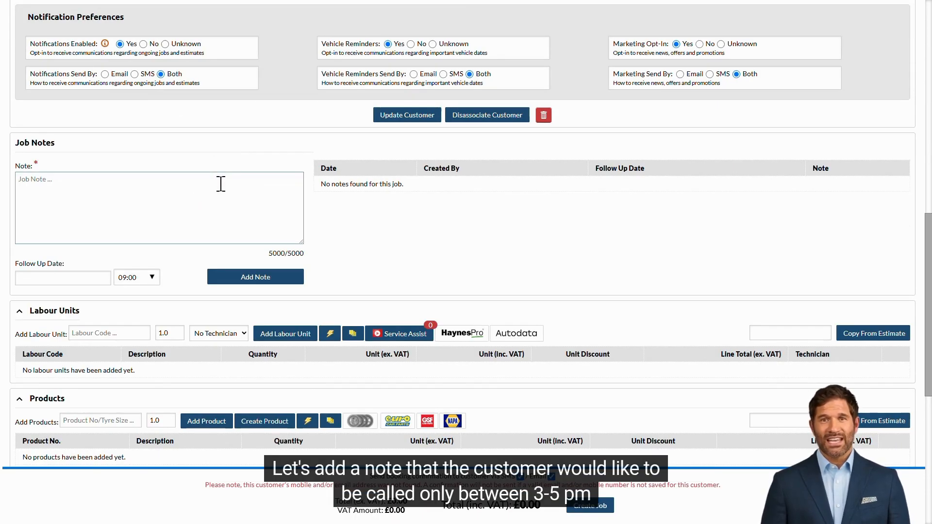
type("Only call ")
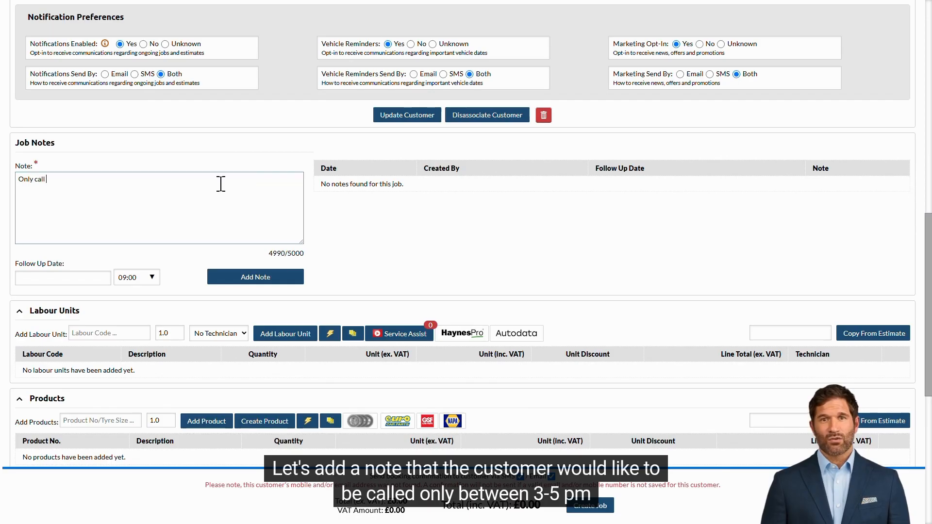
type("the customer between 3-5pm")
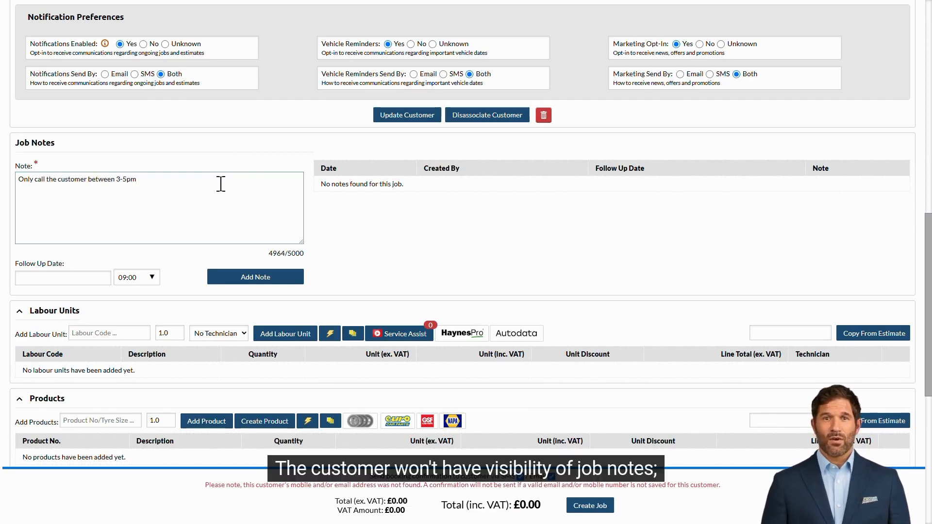
left_click(320, 227)
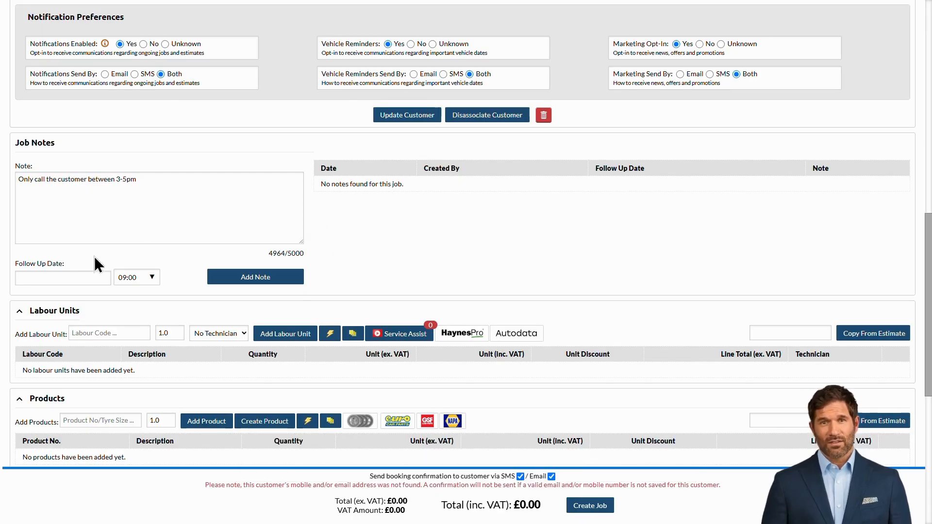
left_click(63, 276)
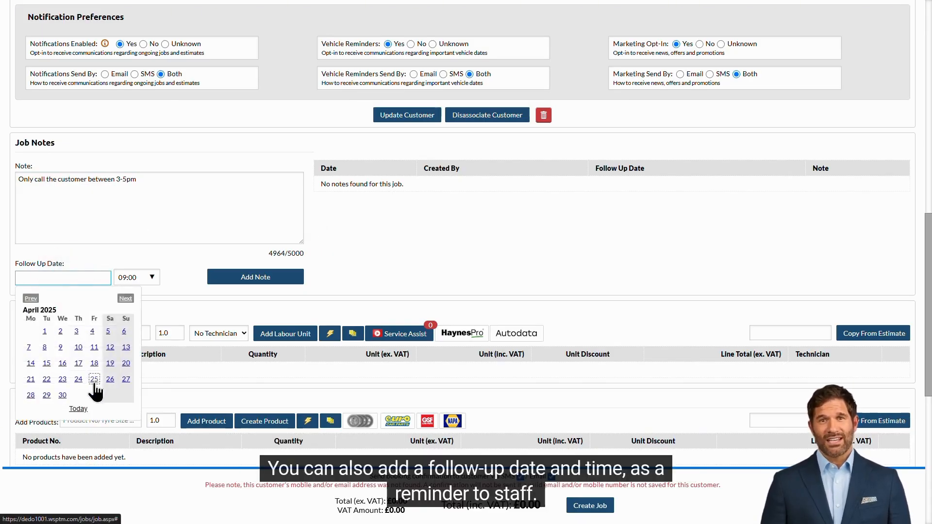
left_click(62, 395)
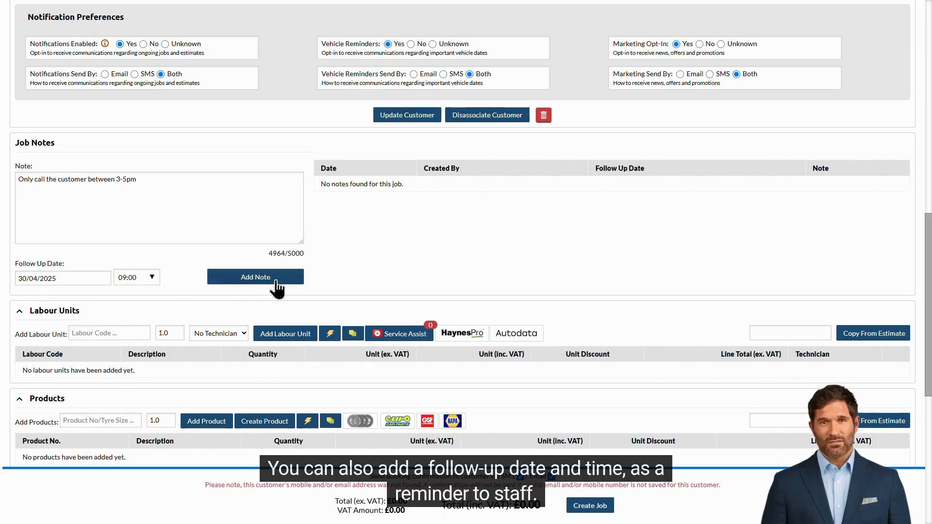
left_click(298, 278)
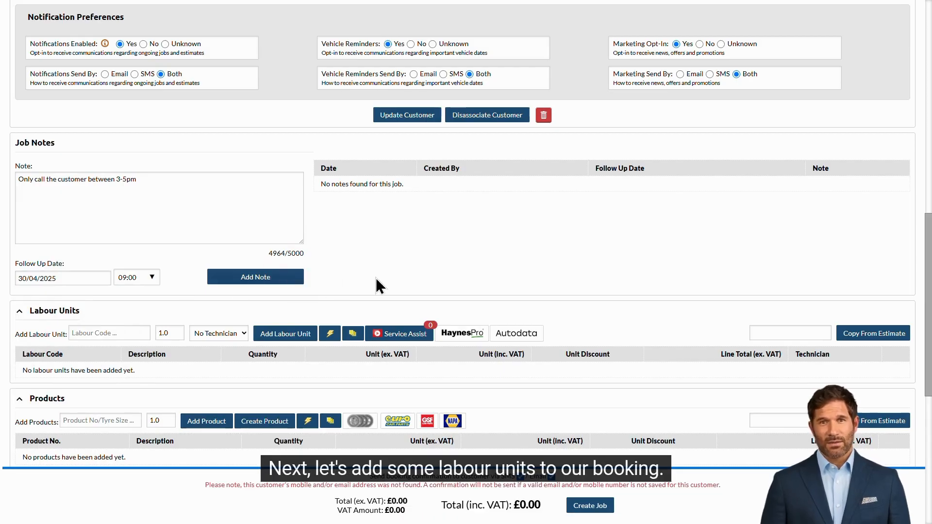
Add DIAG labour described 'knocking noise' and SILVSERV Silver Service labour to the job
scroll(572, 286, "down", 2)
scroll(587, 285, "down", 2)
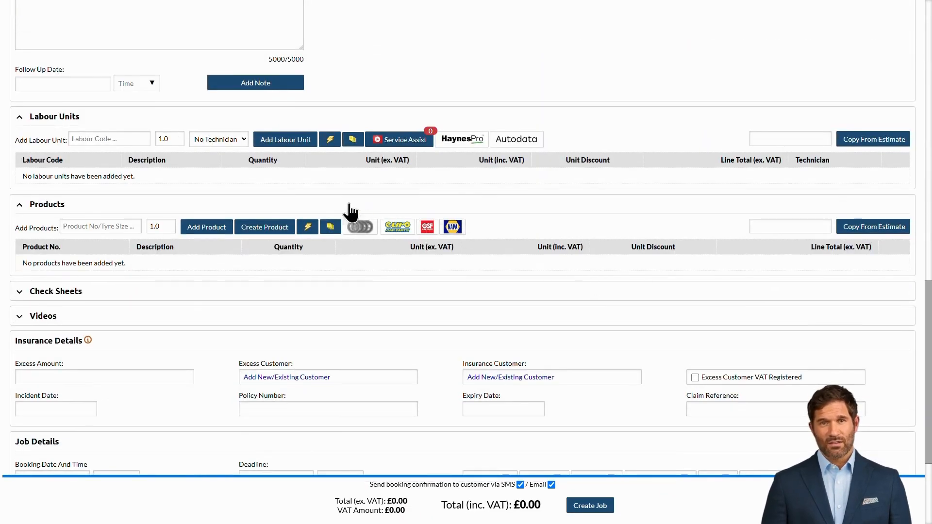
left_click(111, 138)
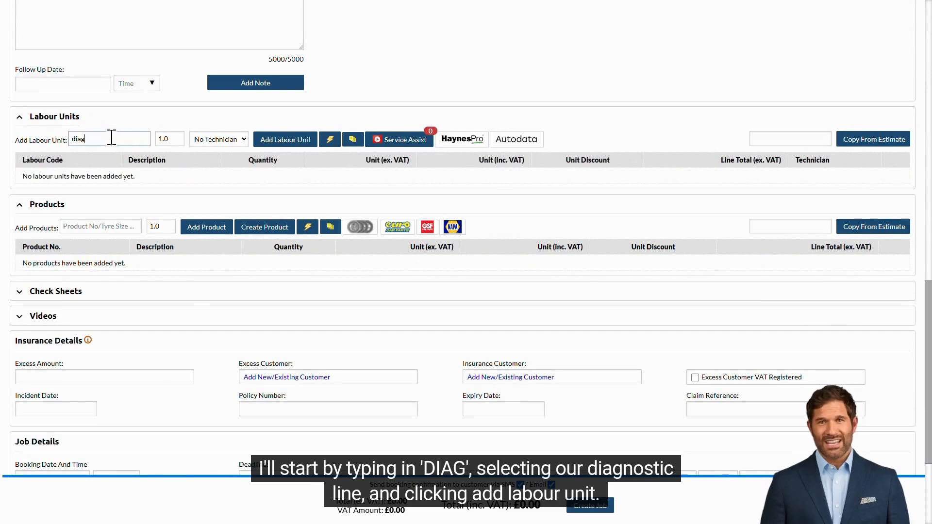
left_click(135, 156)
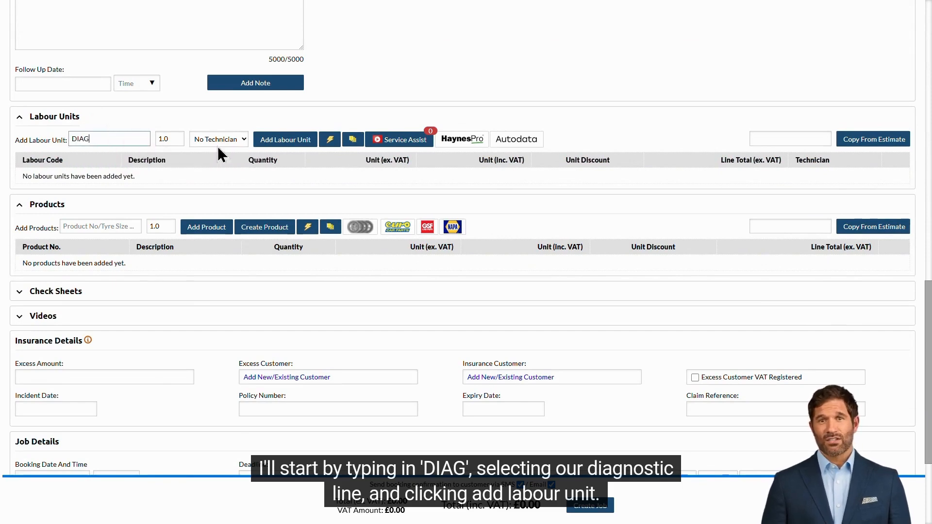
left_click(297, 142)
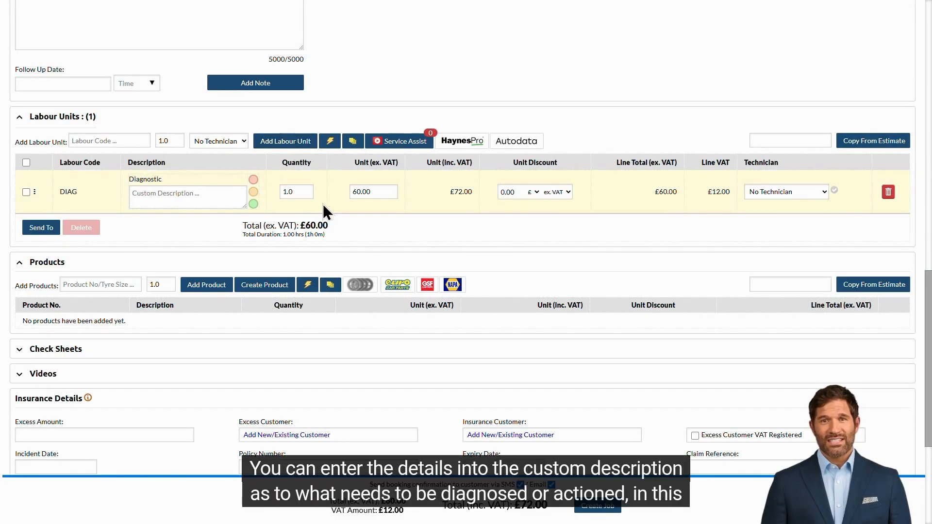
left_click(200, 194)
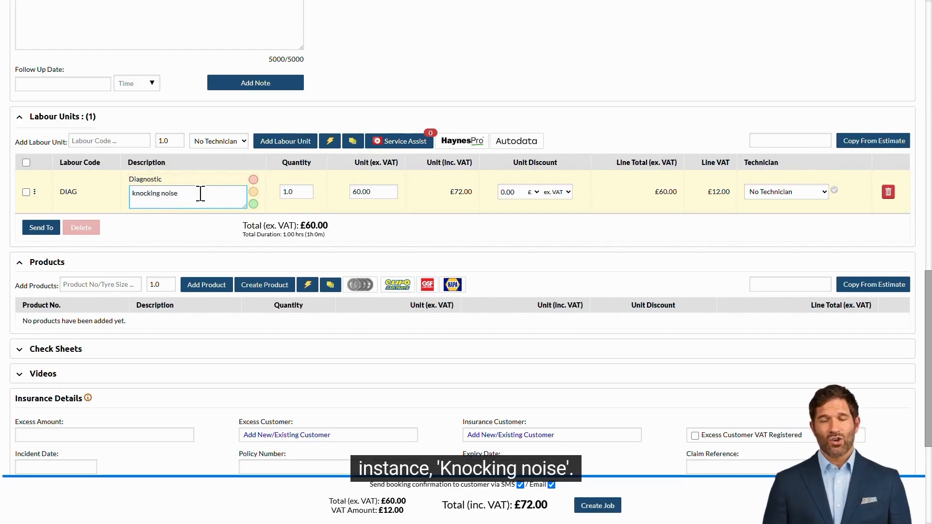
left_click(104, 134)
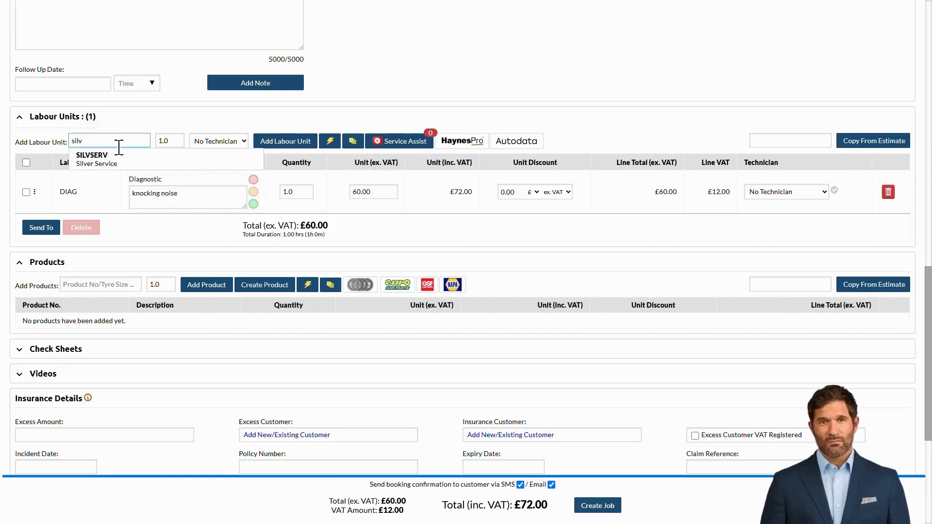
left_click(104, 155)
left_click(291, 142)
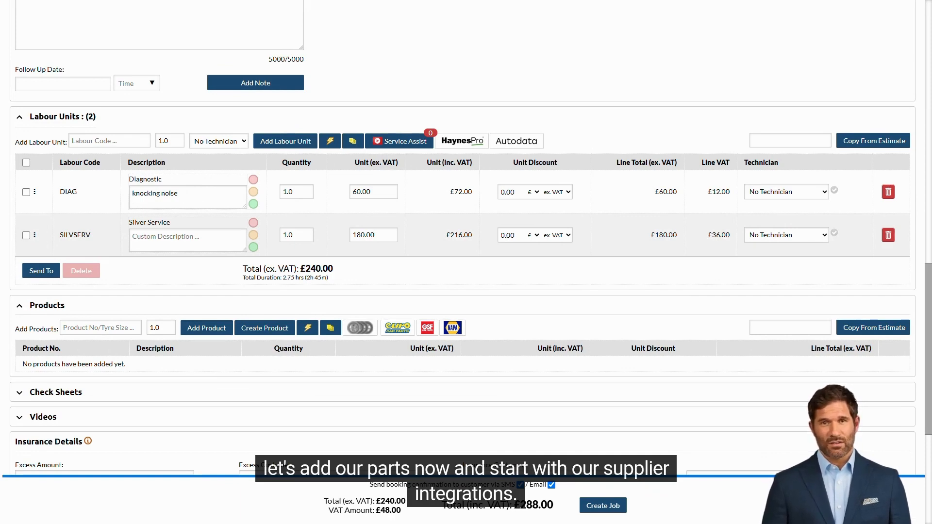
Find the NAPA standard oil filter under Filters > Oil Filter and add it
left_click(452, 329)
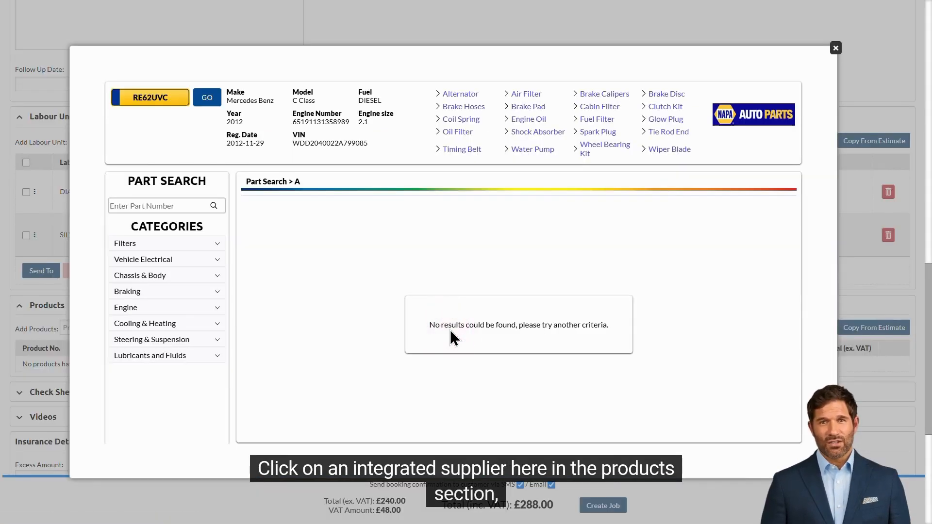
left_click(201, 246)
left_click(200, 262)
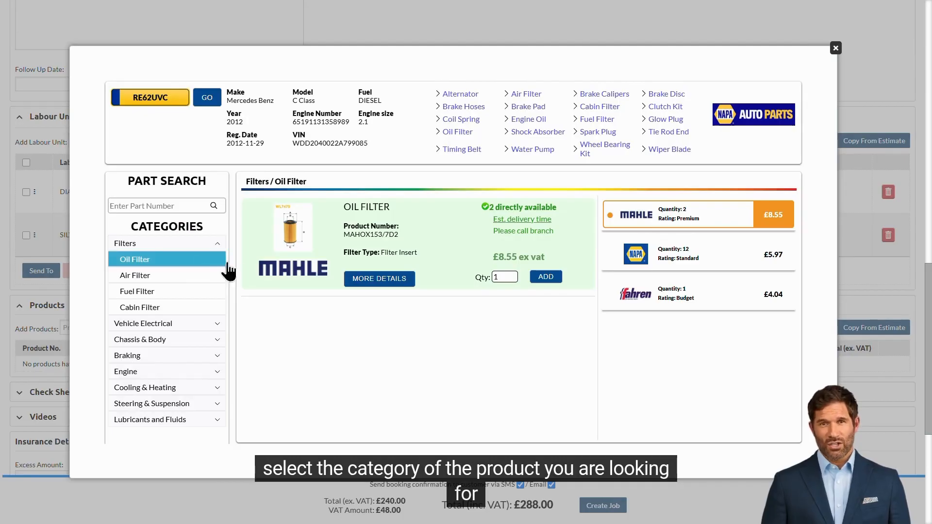
left_click(750, 261)
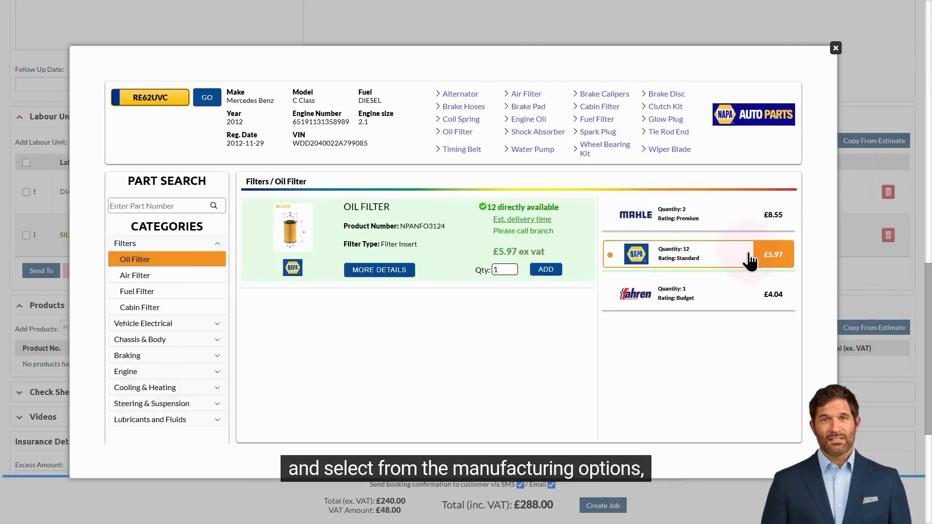
left_click(546, 270)
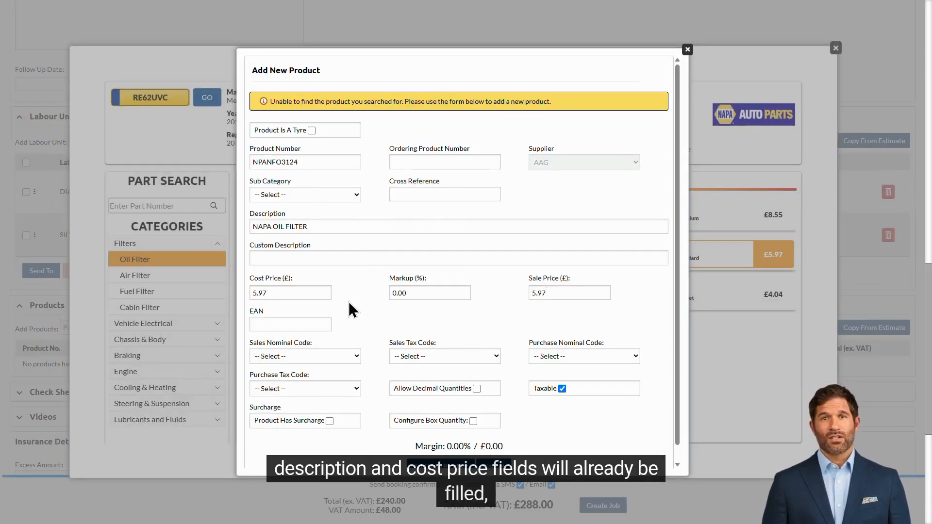
Save the oil filter as a product with Service Parts ⇒ Filtration, sale price 10 and 70% markup
left_click(343, 196)
left_click(343, 435)
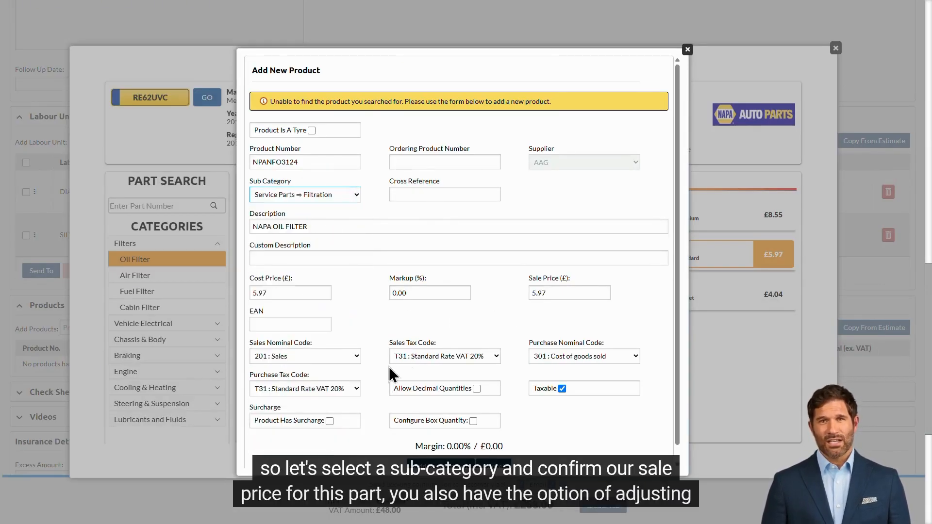
left_click_drag(566, 293, 530, 293)
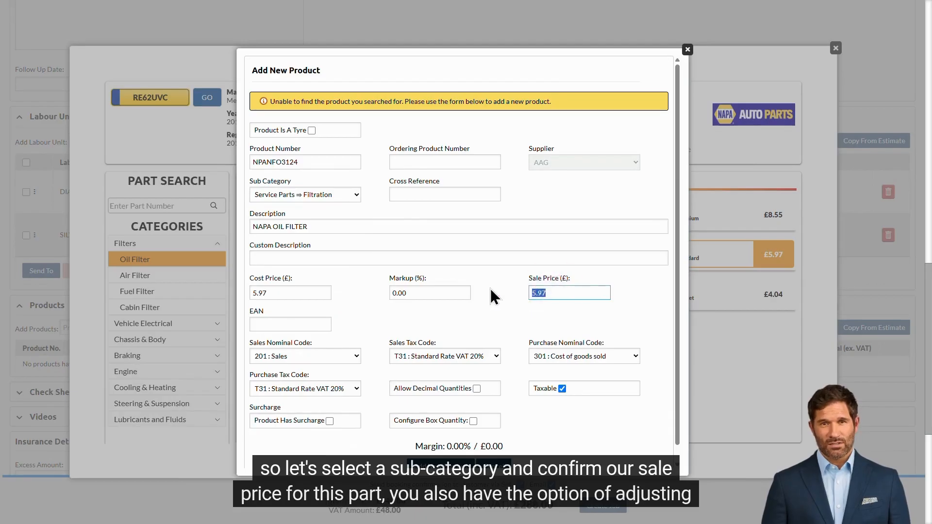
type("10")
left_click_drag(427, 292, 392, 292)
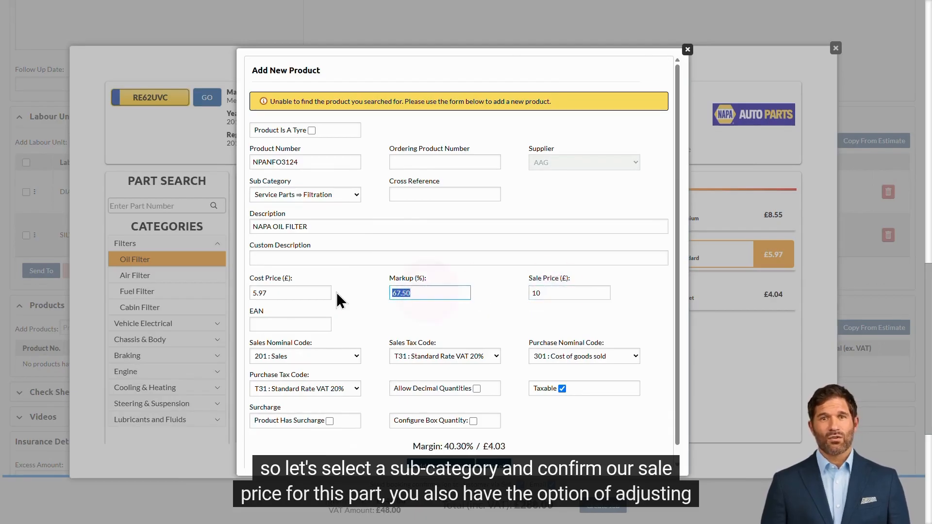
type("70")
scroll(473, 446, "down", 1)
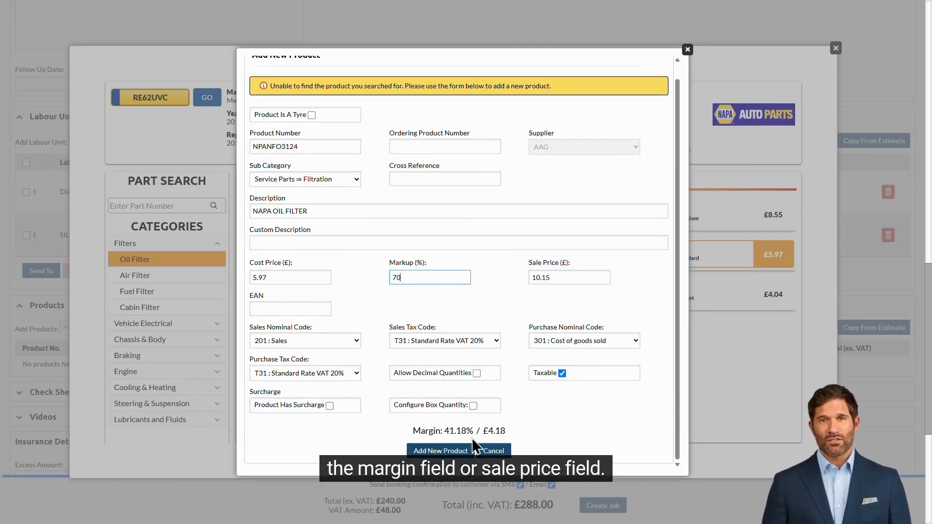
left_click(433, 450)
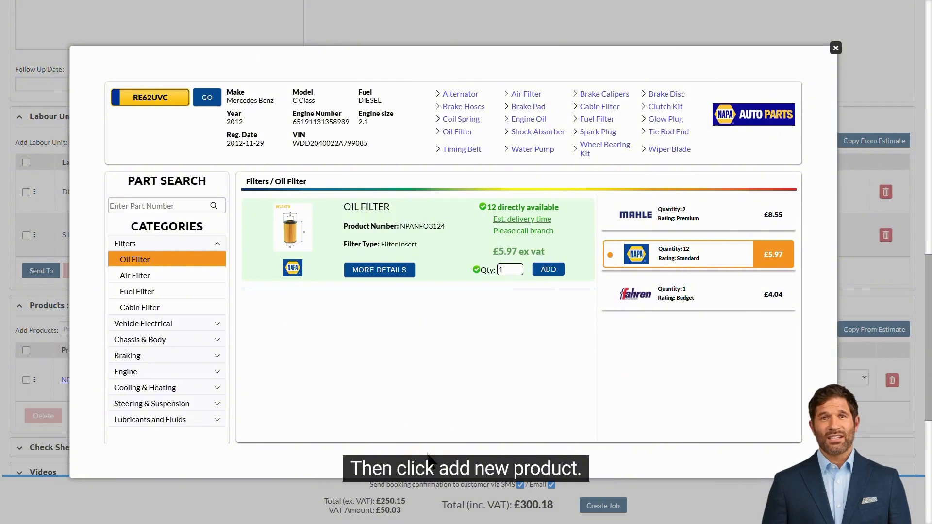
Close the NAPA search and toggle the new product to Not Tracked and back to Tracked
left_click(833, 48)
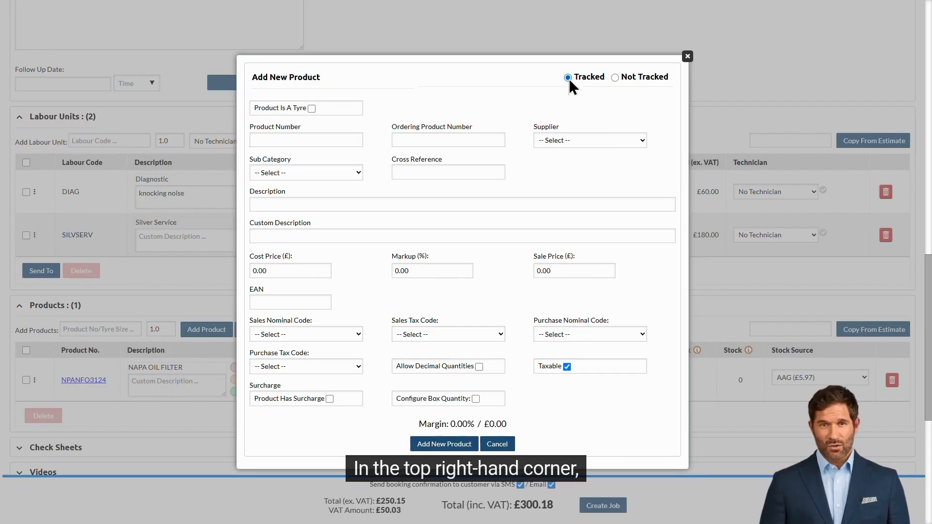
left_click(615, 77)
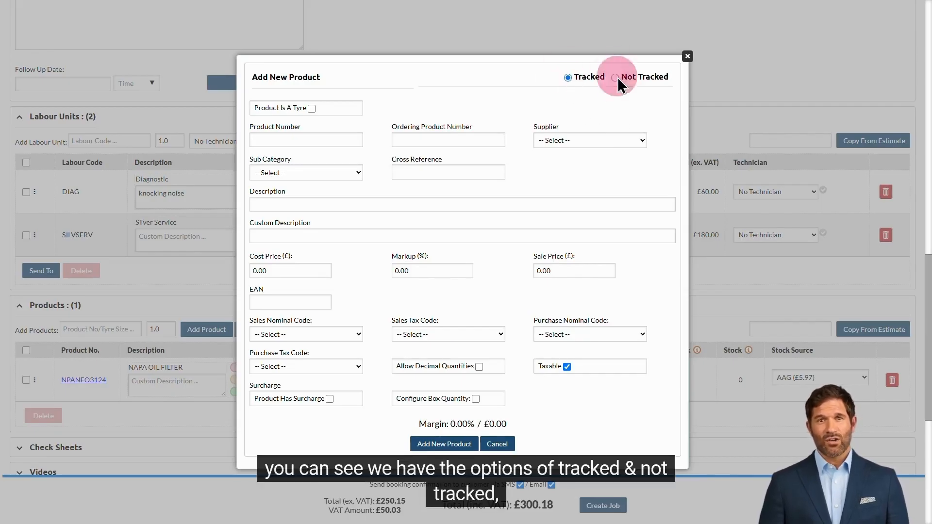
left_click(566, 78)
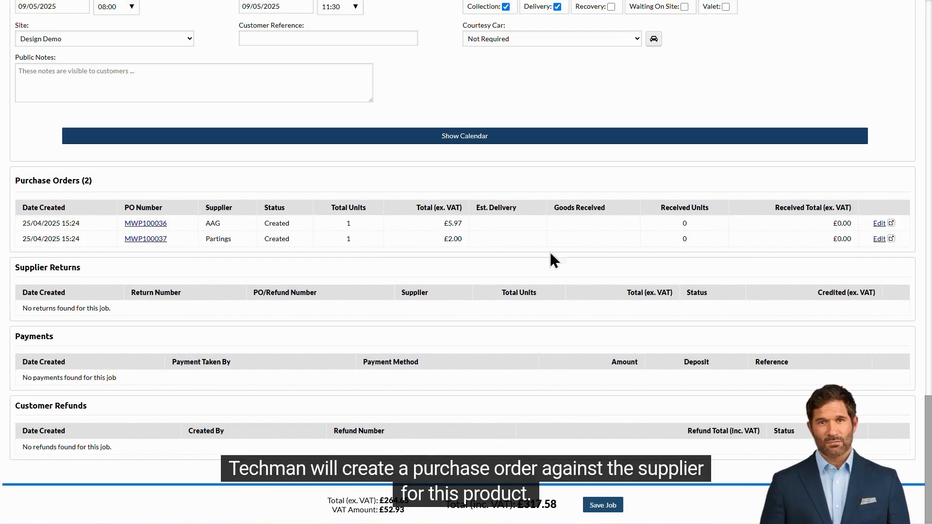
Mark one FILTER as received on Partings purchase order MWP100037
left_click(879, 238)
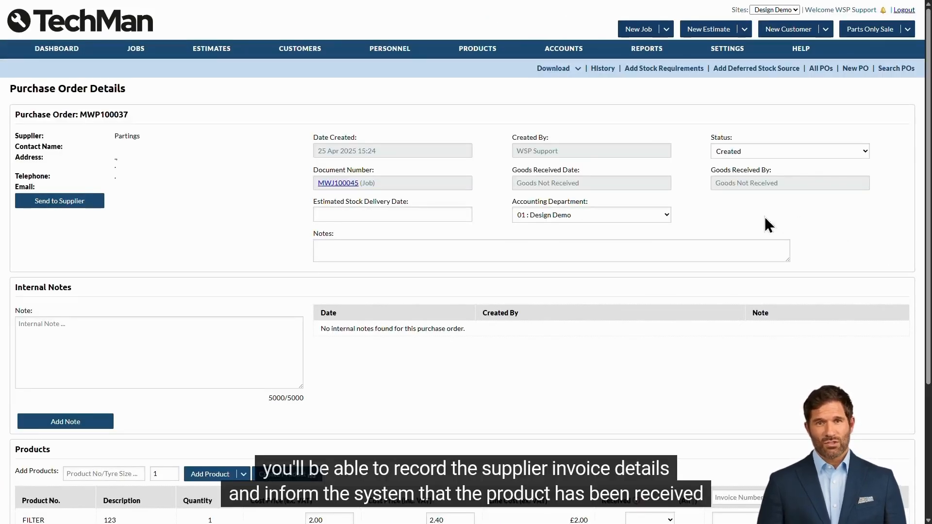
scroll(851, 243, "down", 3)
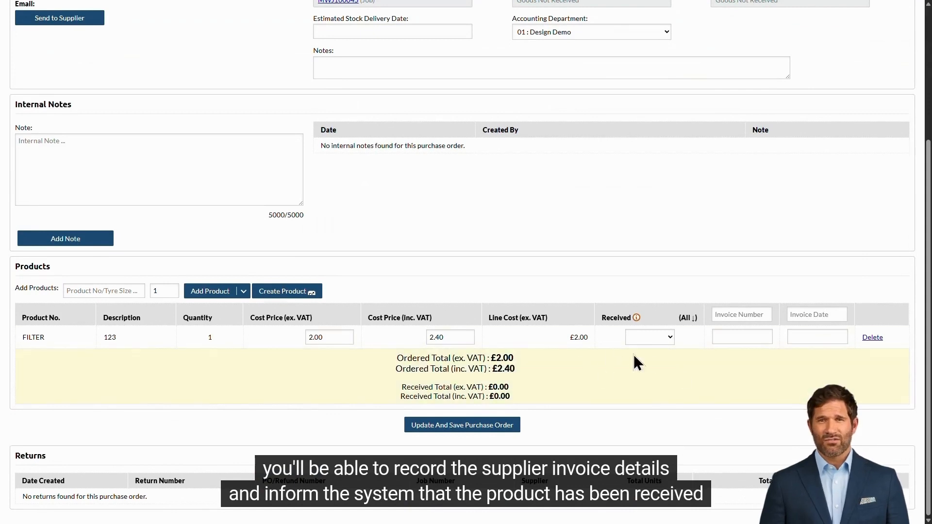
left_click(650, 337)
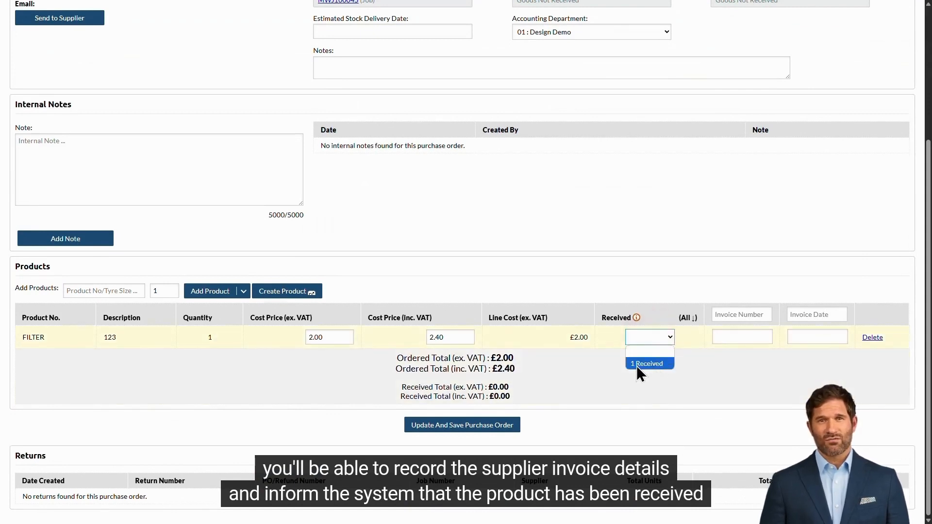
left_click(660, 366)
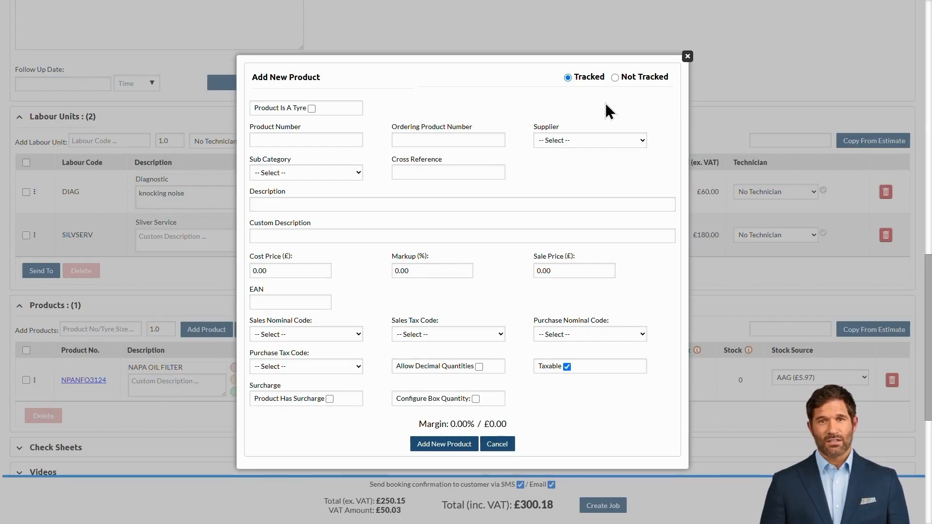
Set the new product's supplier to Partings, number 'filter', sub category Service Parts ⇒ Filtration
left_click(601, 140)
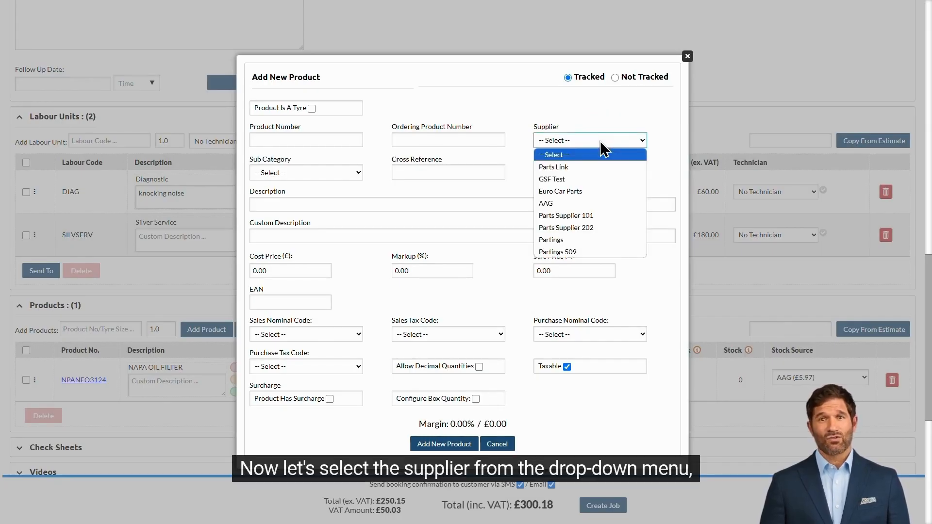
left_click(600, 240)
left_click(319, 141)
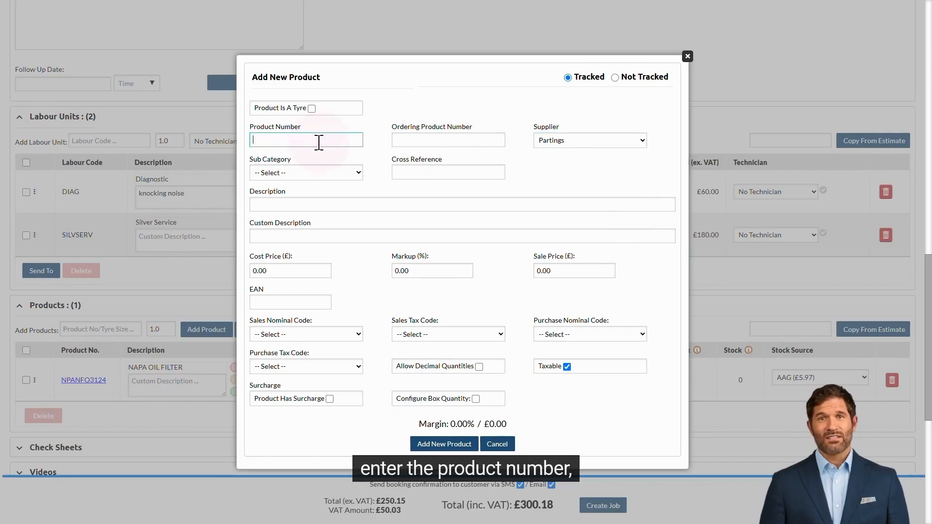
type("filter")
key("Tab")
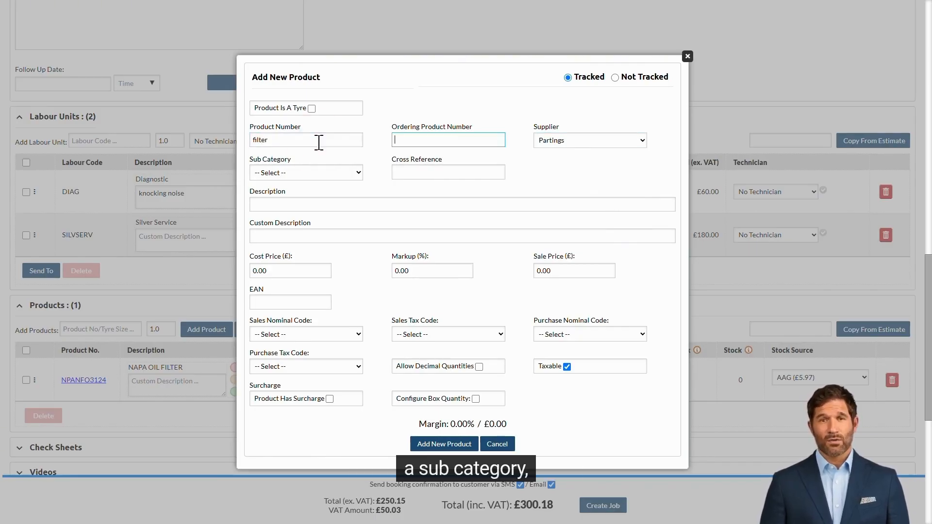
left_click(325, 173)
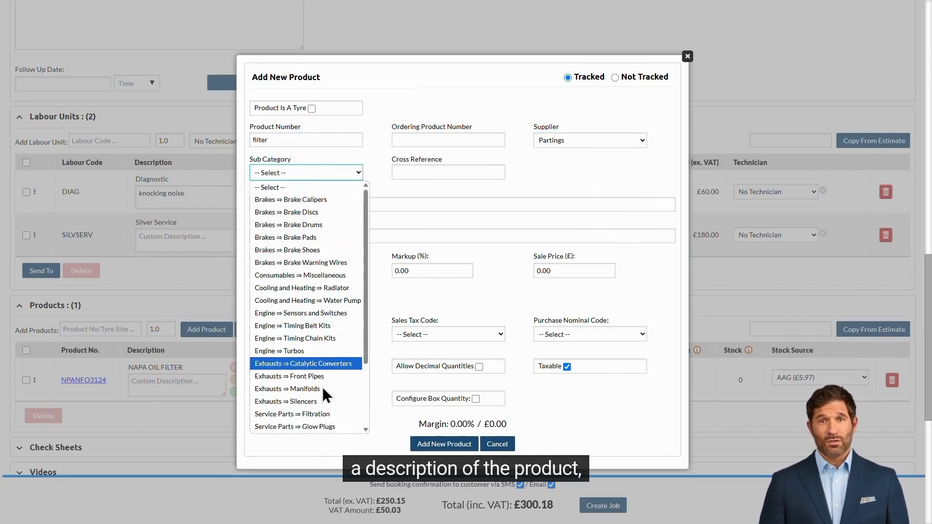
left_click(326, 414)
Give it description 123, cost £2 and sale price £10, and save the product
left_click(335, 204)
type("123")
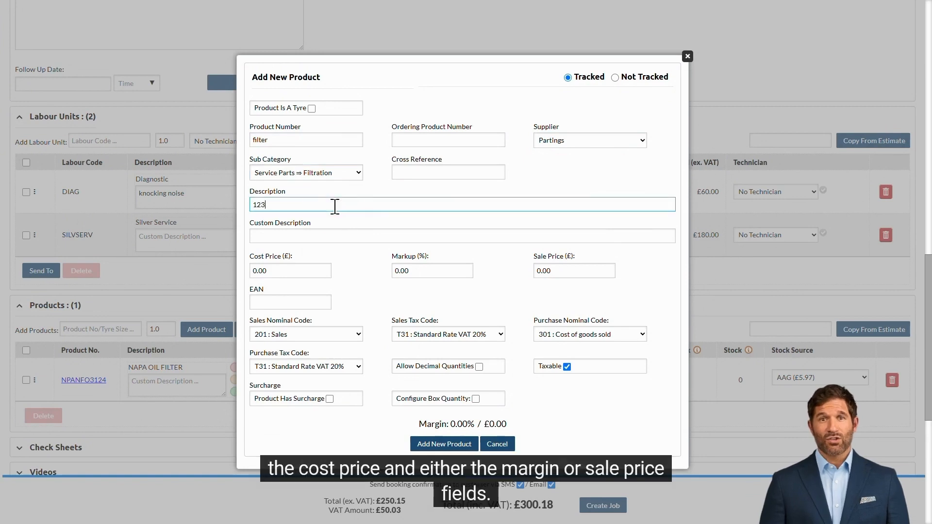
left_click(289, 271)
type("2")
left_click(561, 271)
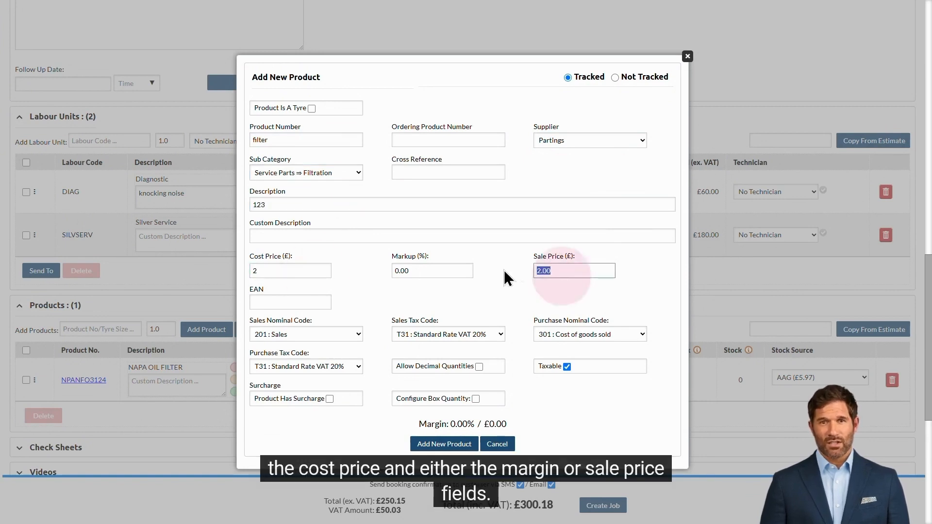
type("10")
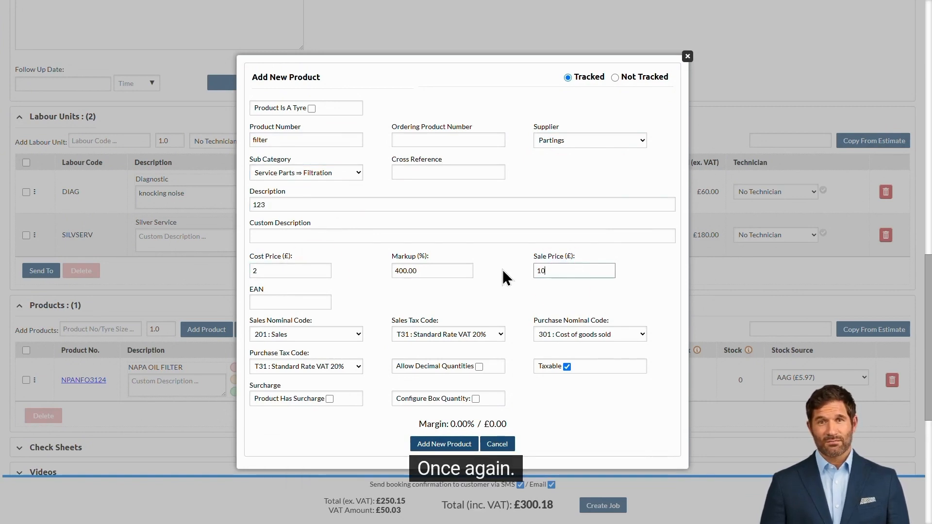
left_click(444, 443)
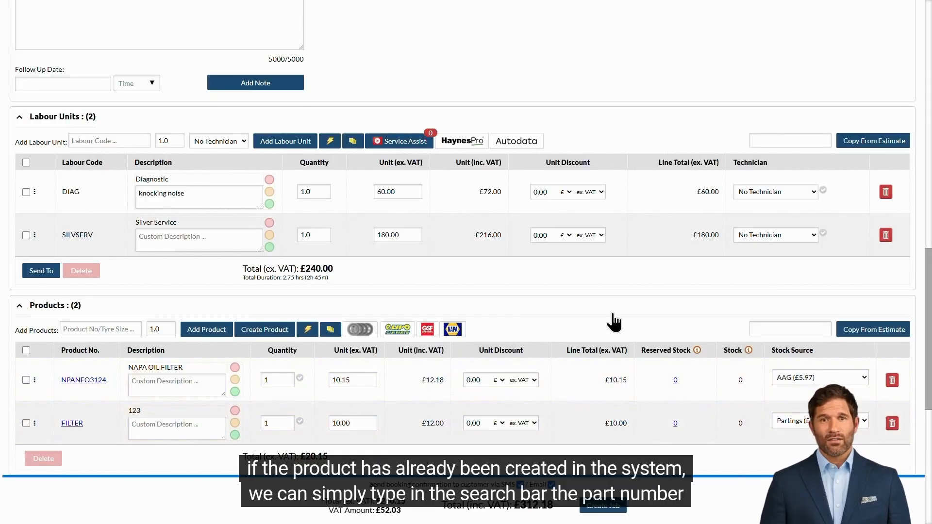
Add MUSHPATCH Mushroom Puncture Patch at £4.50 to the job's products
left_click(113, 329)
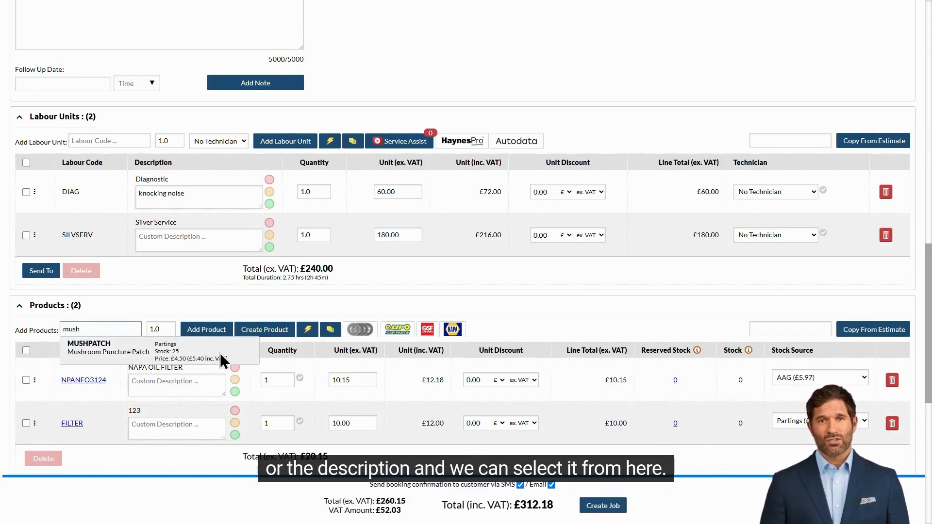
left_click(238, 353)
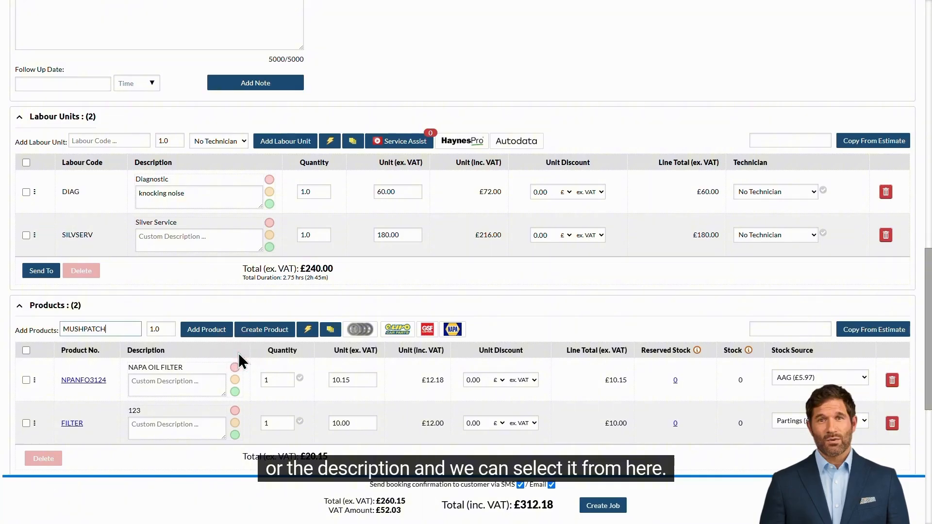
left_click(206, 329)
scroll(530, 333, "down", 2)
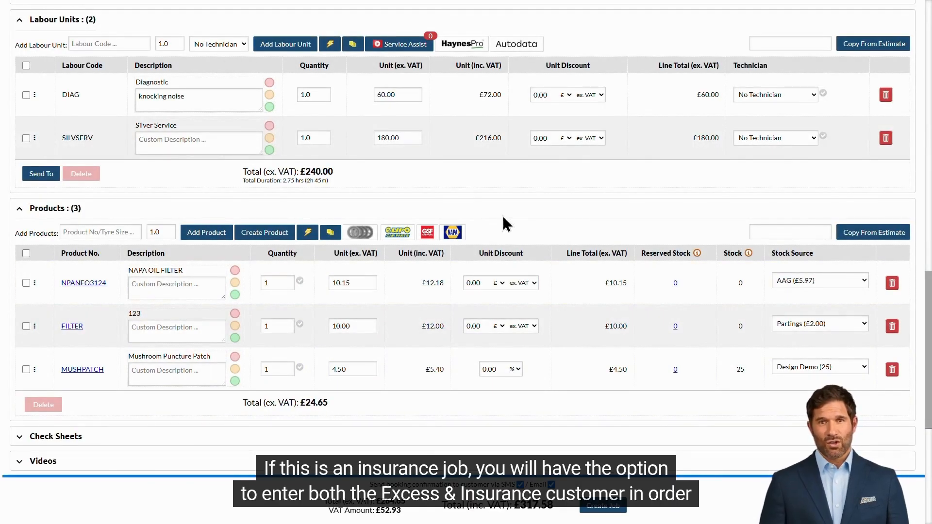
scroll(507, 224, "down", 6)
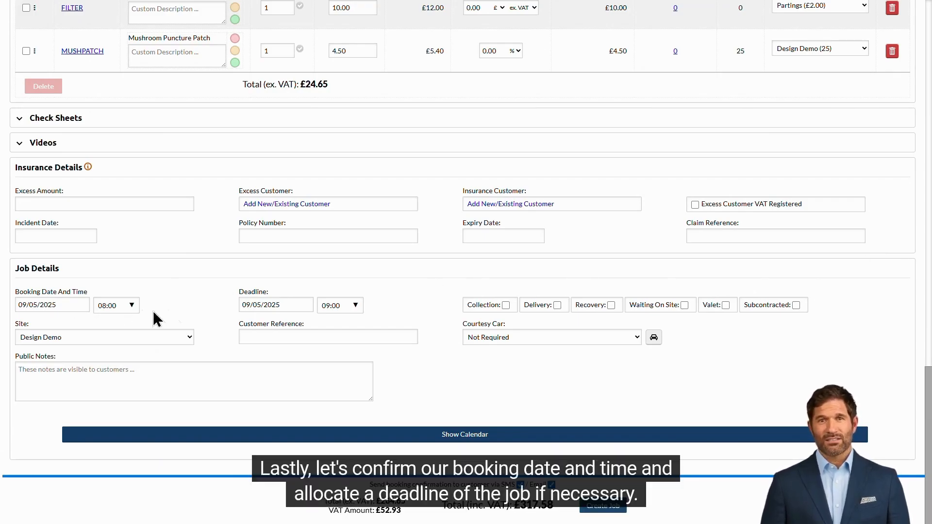
Set the job deadline to 11:30 and mark it for collection and delivery
left_click(354, 308)
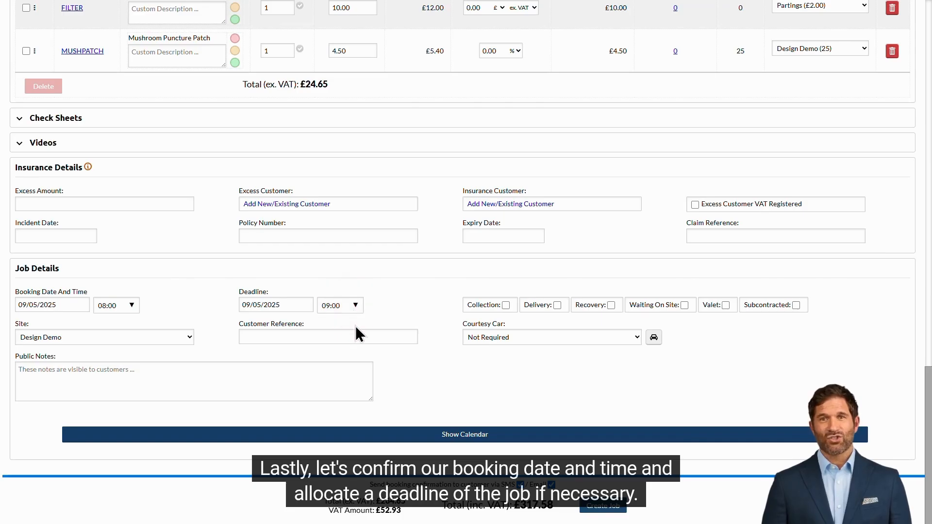
left_click(358, 306)
left_click(332, 400)
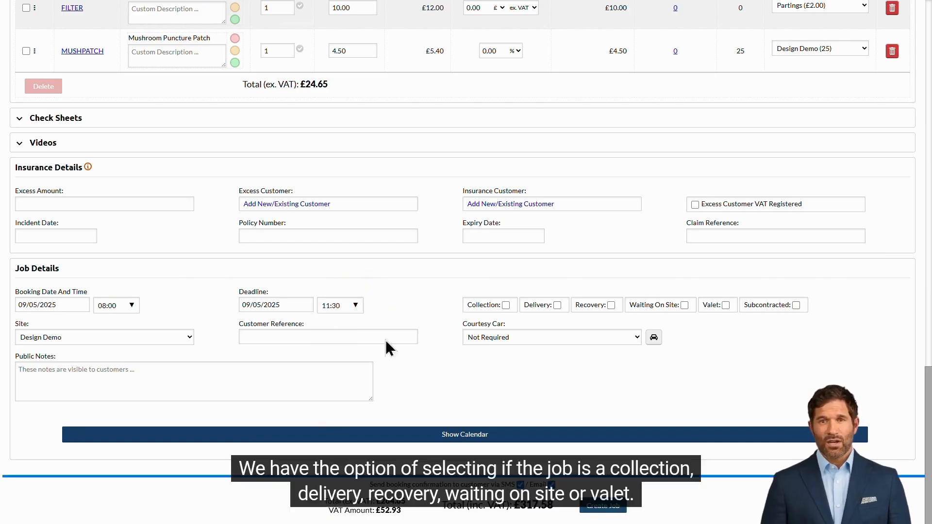
left_click(506, 307)
left_click(556, 306)
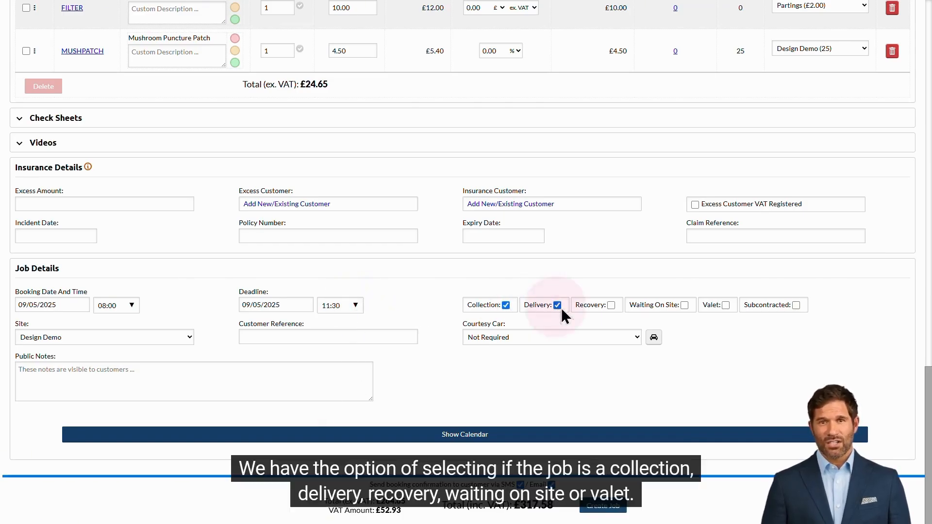
left_click(611, 306)
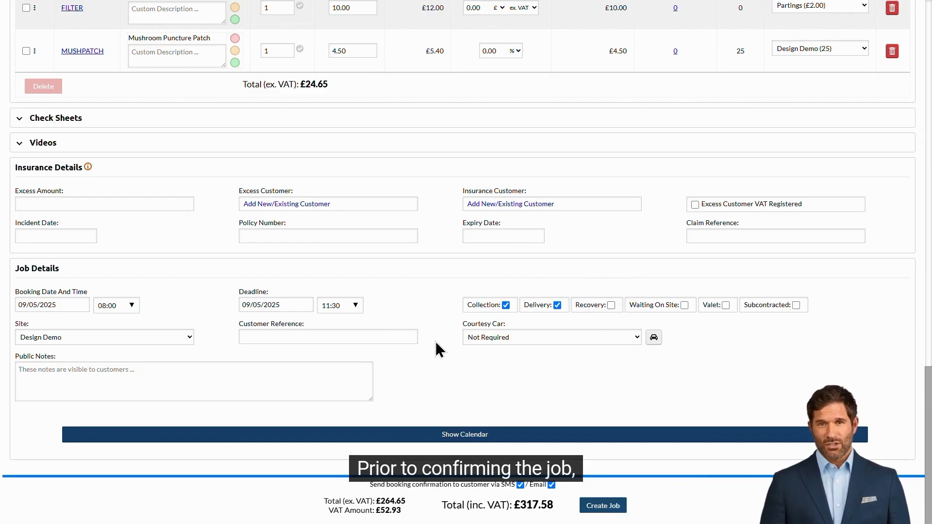
Preview the job on the booking calendar, then create the job
left_click(484, 436)
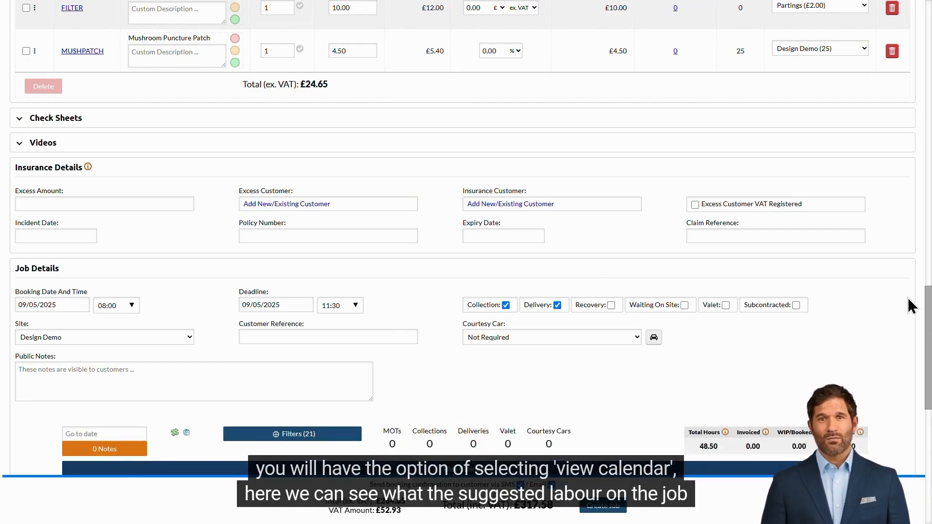
left_click_drag(928, 298, 928, 325)
scroll(928, 383, "down", 1)
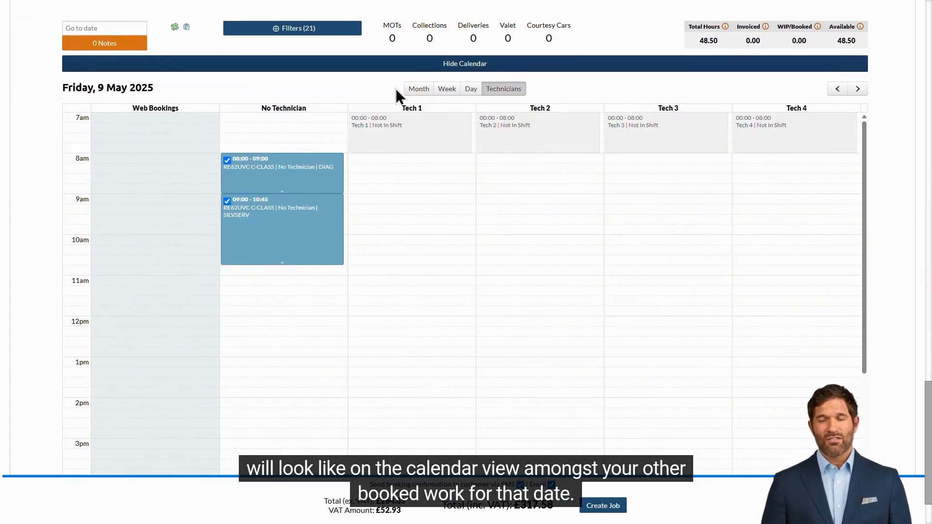
left_click(533, 64)
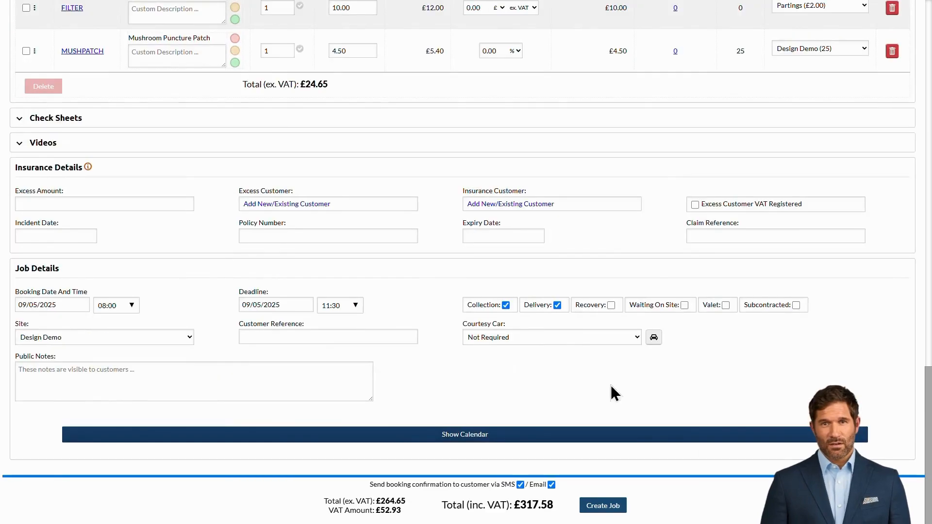
left_click(612, 507)
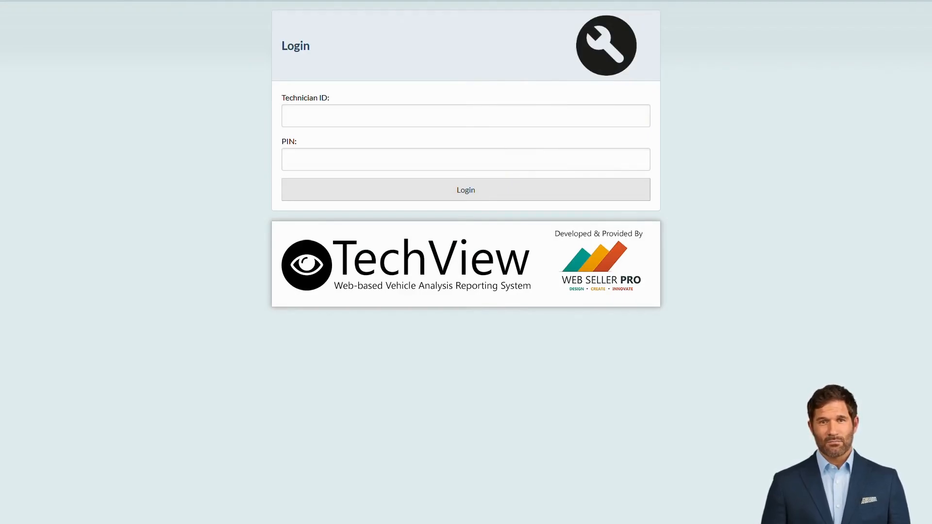
Enter the technician ID and log in to the TechView dashboard
left_click(555, 119)
type("01")
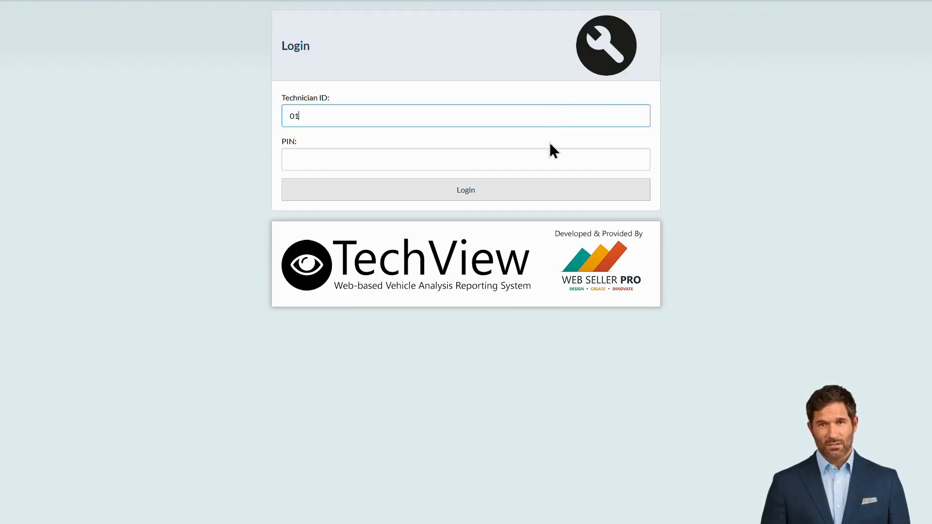
left_click(551, 189)
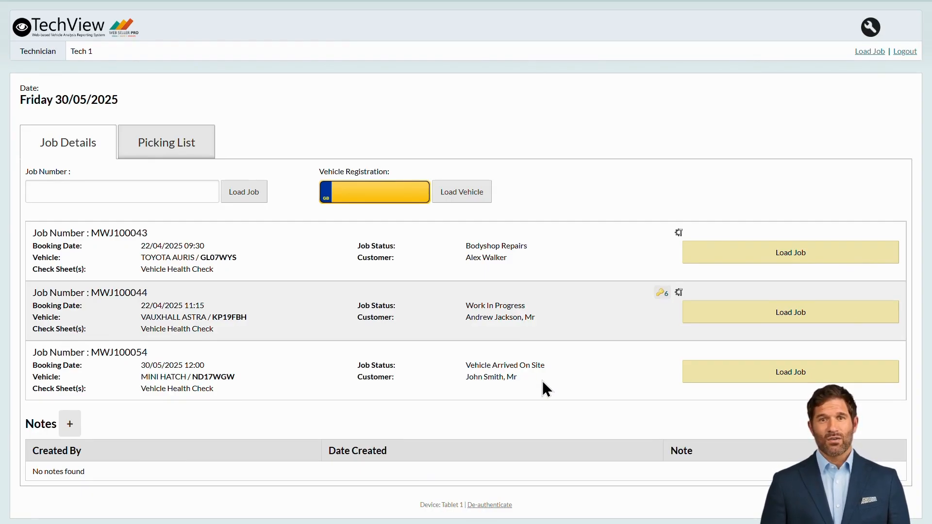
Load the Mini Hatch job and view its parts picking list
left_click(699, 384)
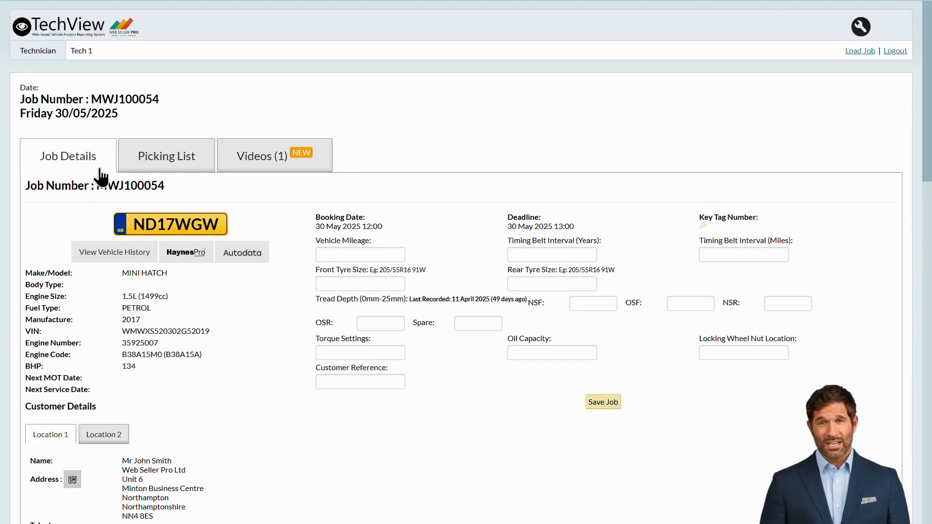
left_click(165, 175)
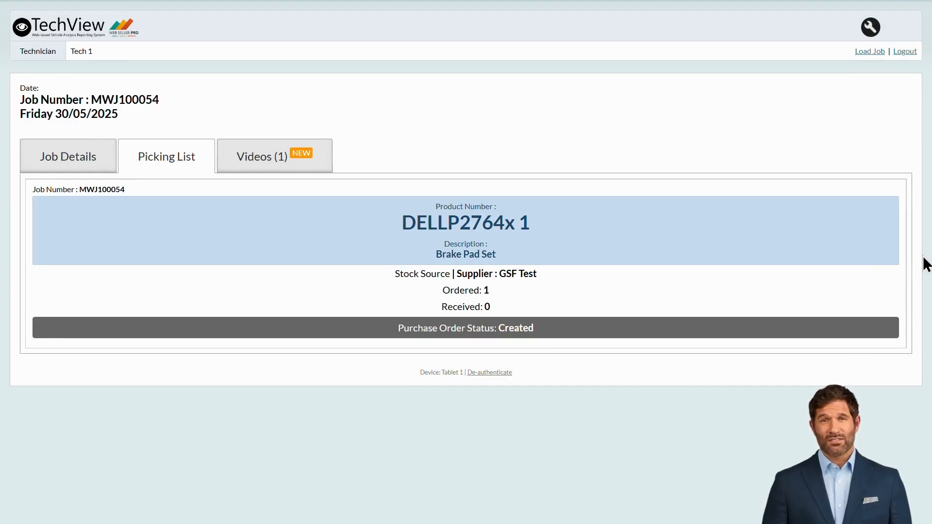
Check the job's requested video with Record Video, then return to the Mini Hatch job details
left_click(283, 171)
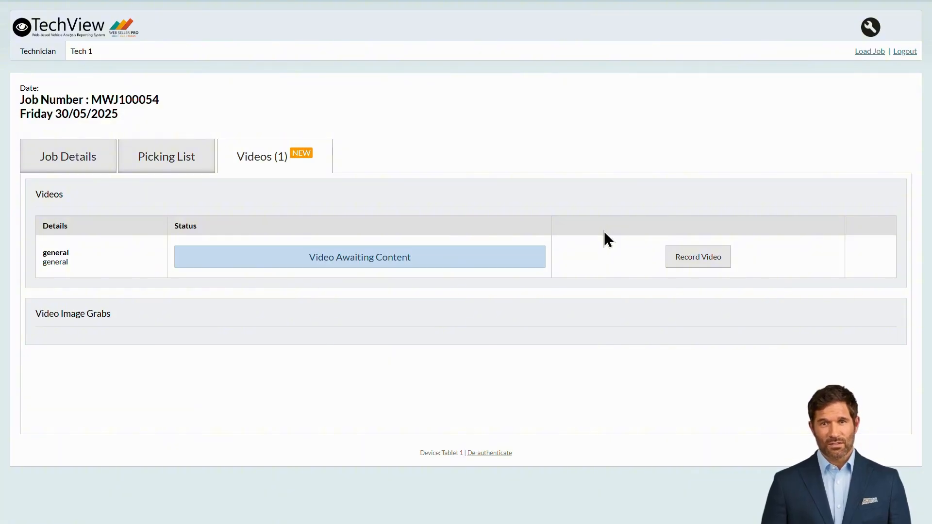
left_click(704, 258)
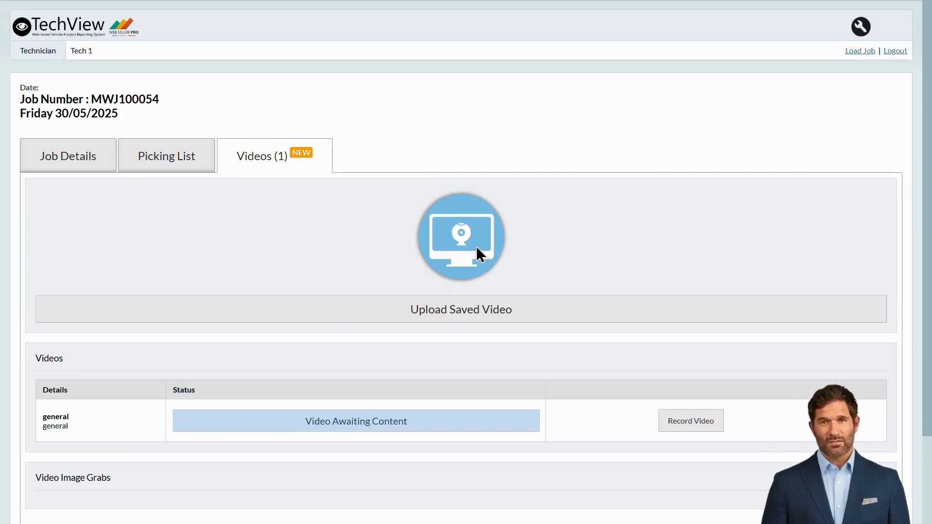
scroll(476, 246, "down", 2)
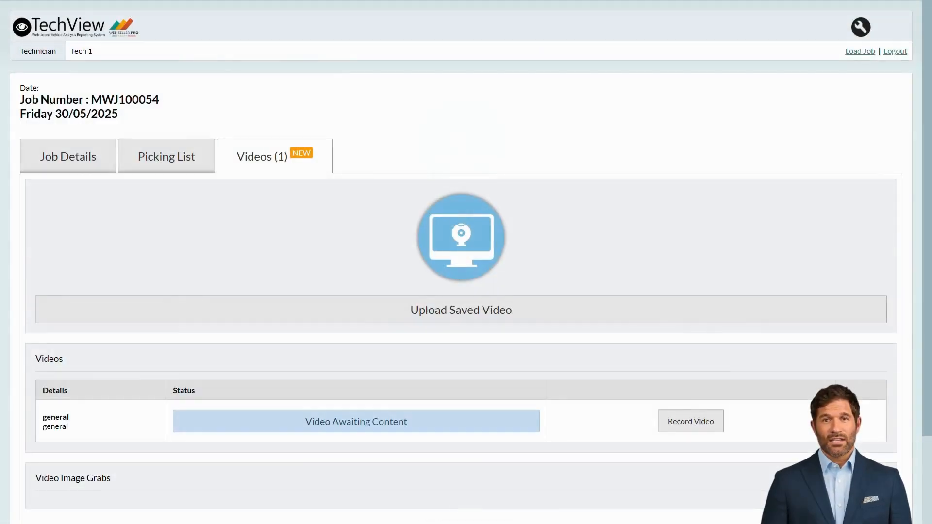
left_click(90, 170)
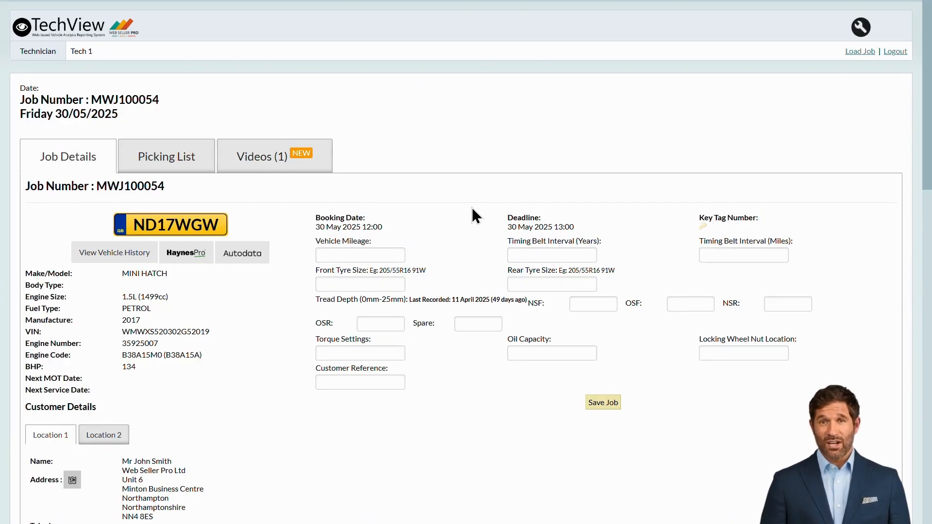
scroll(472, 208, "down", 1)
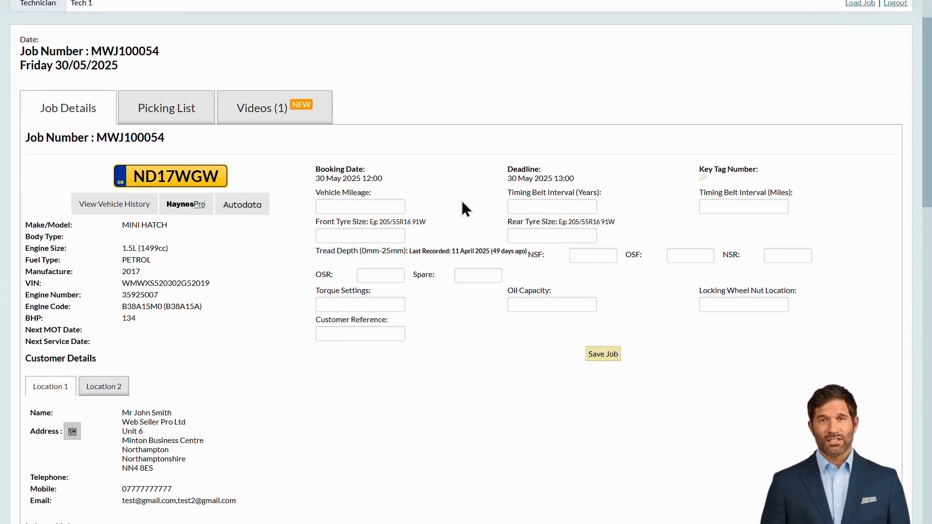
Enter 10000 as the Mini Hatch's vehicle mileage
left_click(371, 206)
type("1")
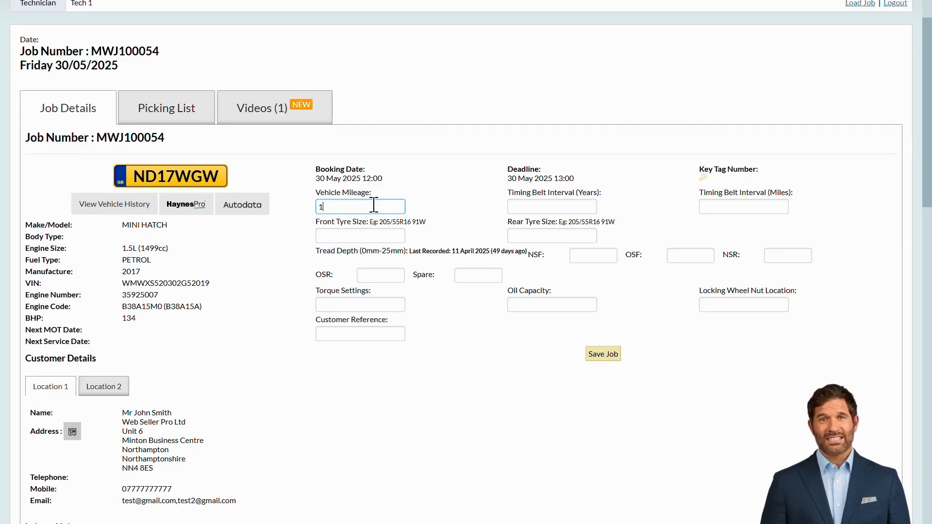
type("0000")
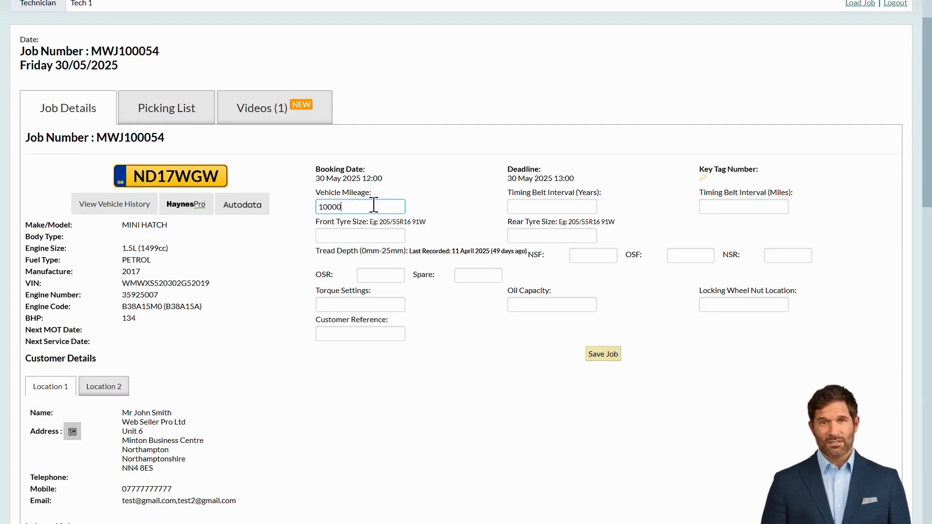
left_click(418, 206)
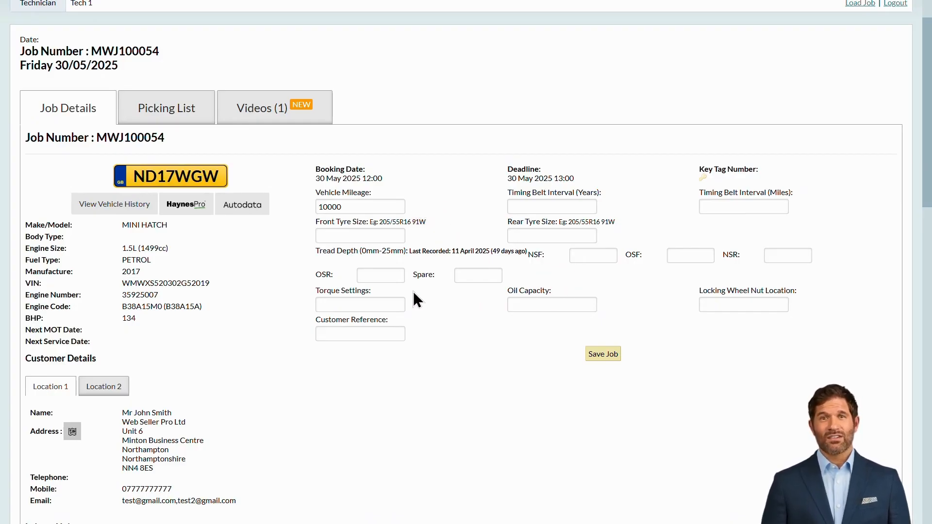
left_click(808, 305)
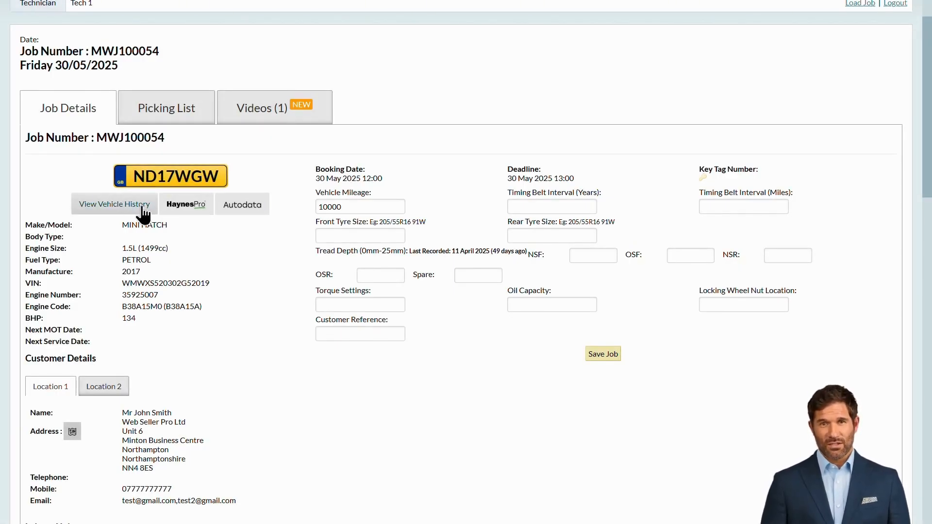
left_click(130, 204)
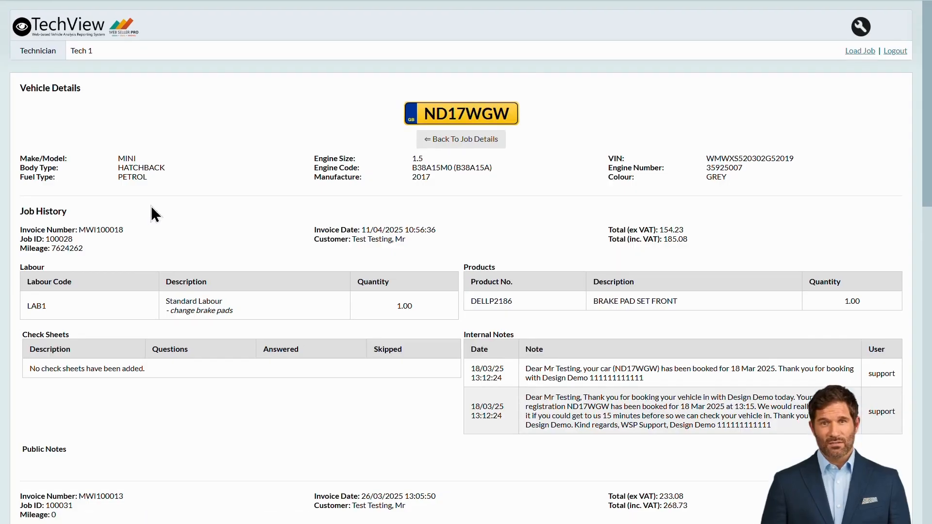
scroll(549, 214, "down", 4)
scroll(549, 214, "down", 7)
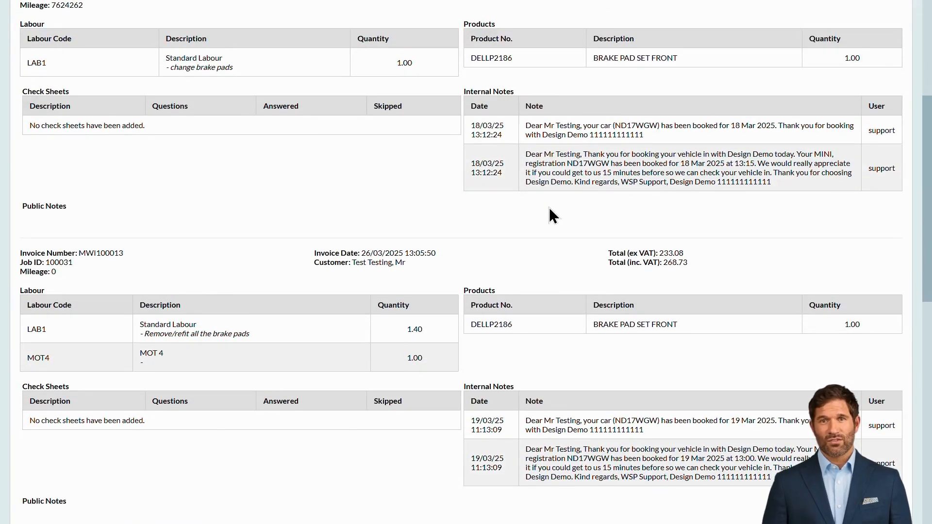
scroll(549, 214, "up", 4)
scroll(549, 208, "up", 8)
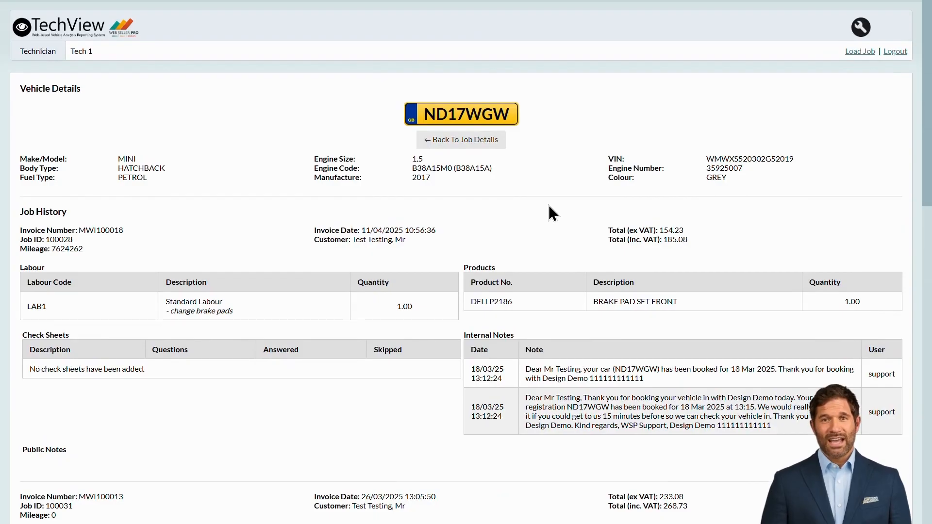
left_click(467, 141)
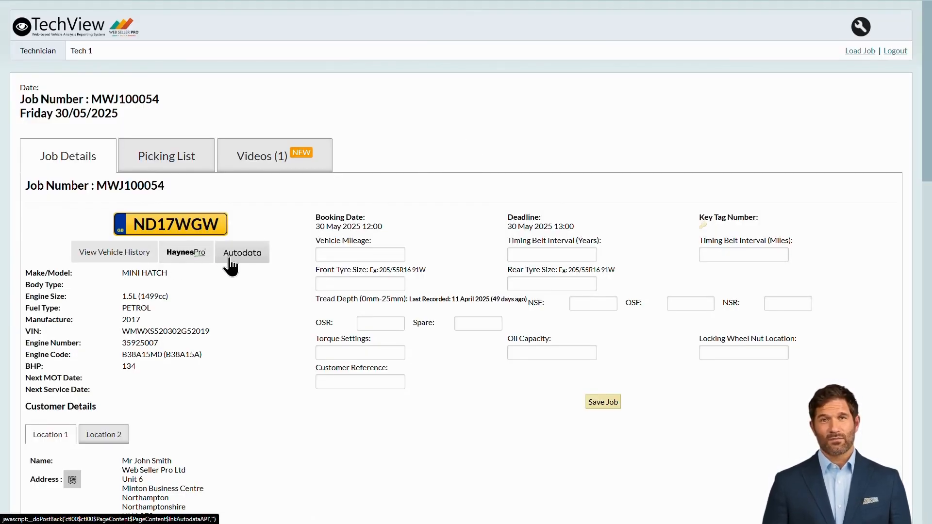
View the Autodata 'Starter motor with 2 pin multi-plug' wiring diagram, then go back to job details
left_click(267, 261)
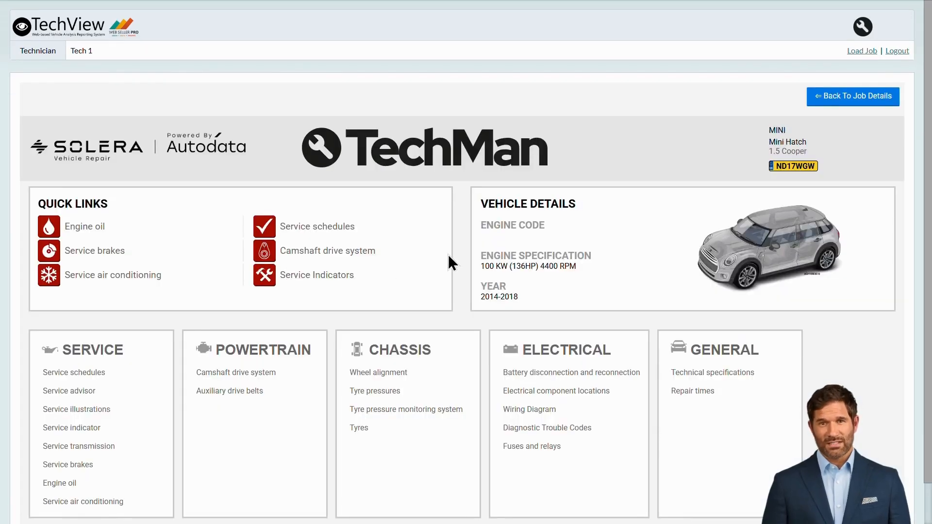
scroll(457, 253, "down", 1)
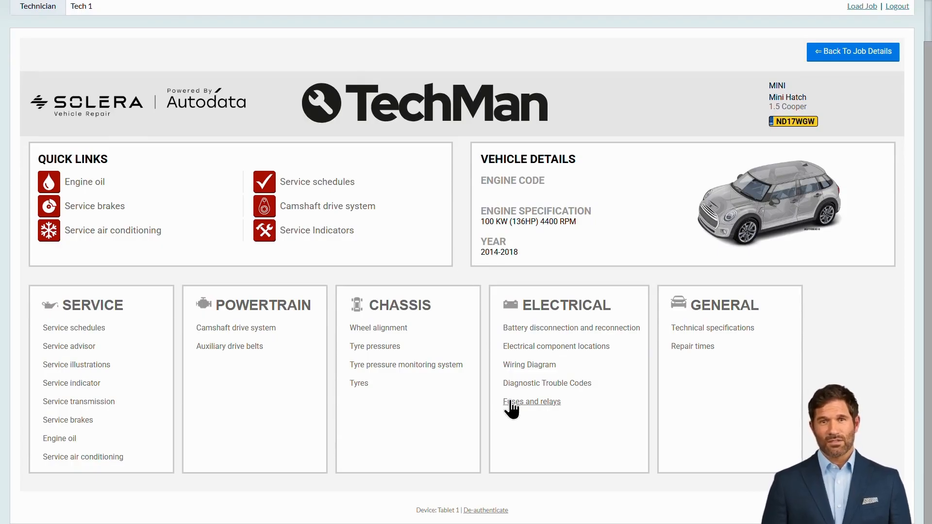
left_click(524, 367)
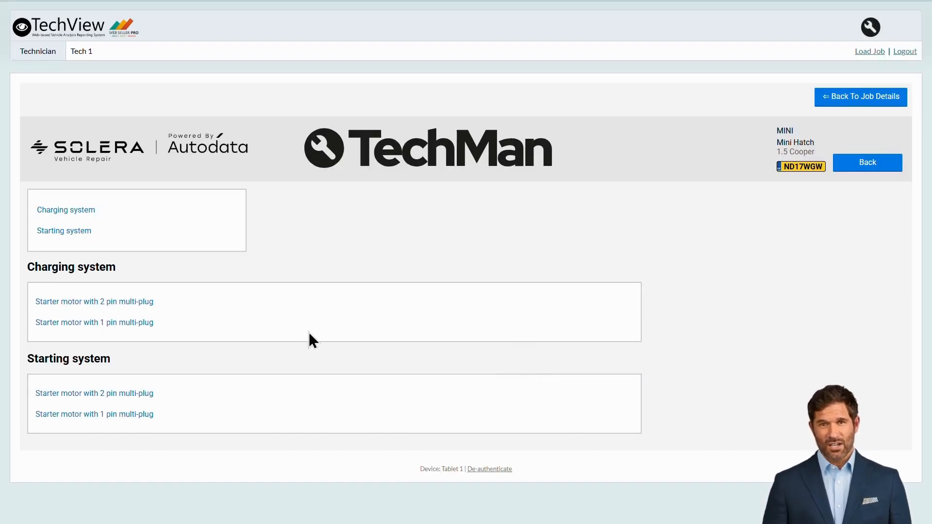
left_click(141, 303)
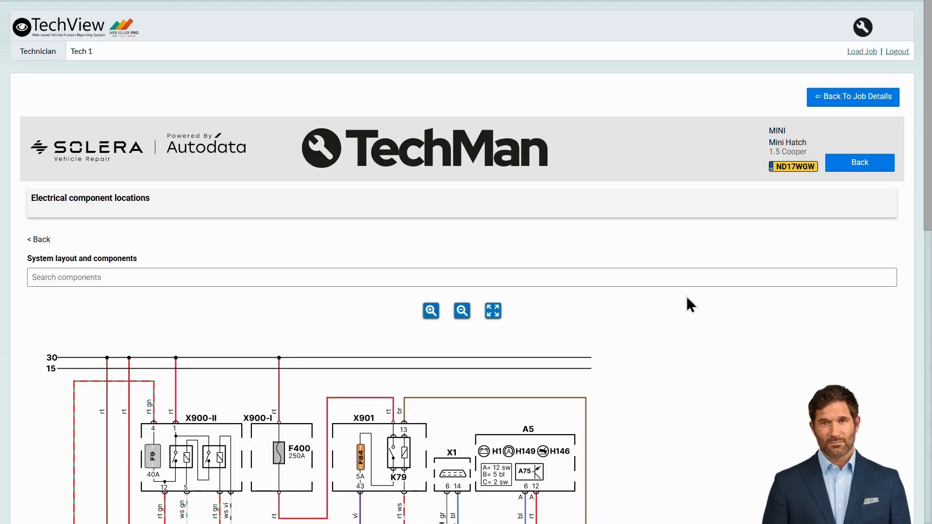
left_click(877, 102)
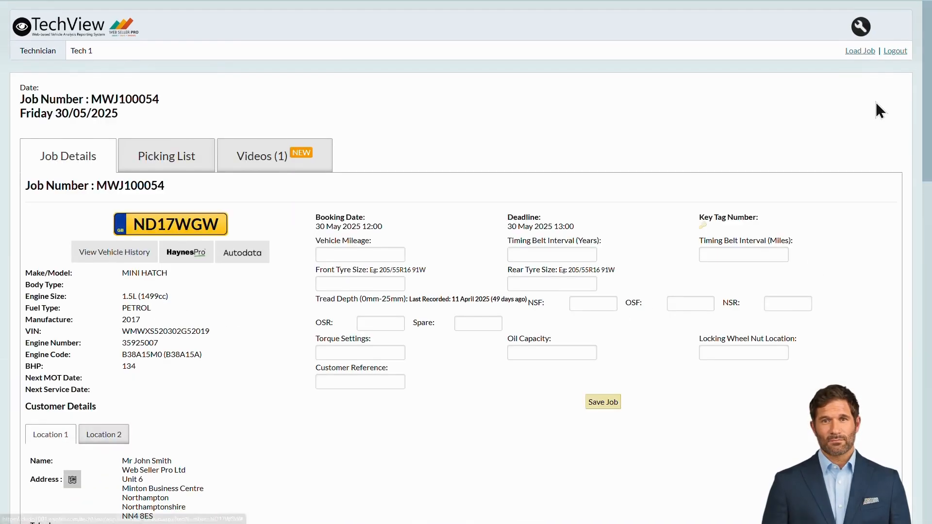
scroll(811, 250, "down", 5)
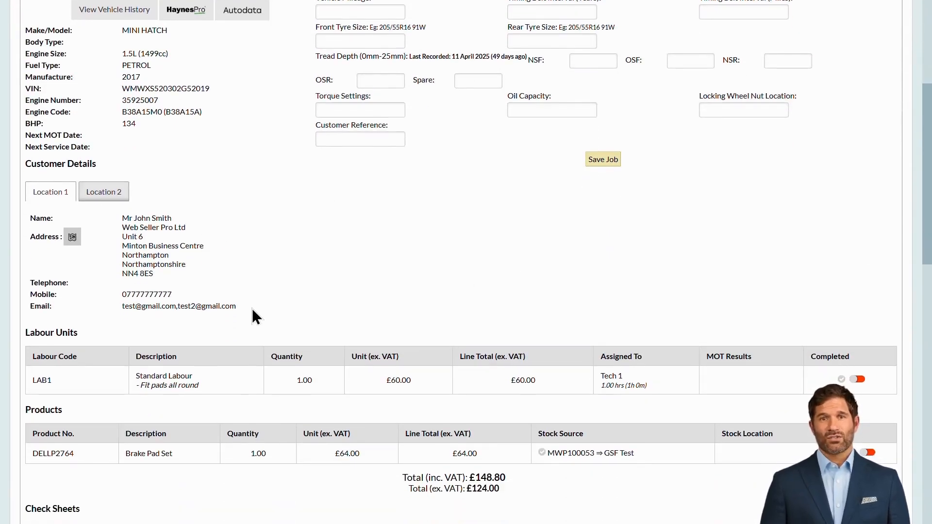
left_click(106, 197)
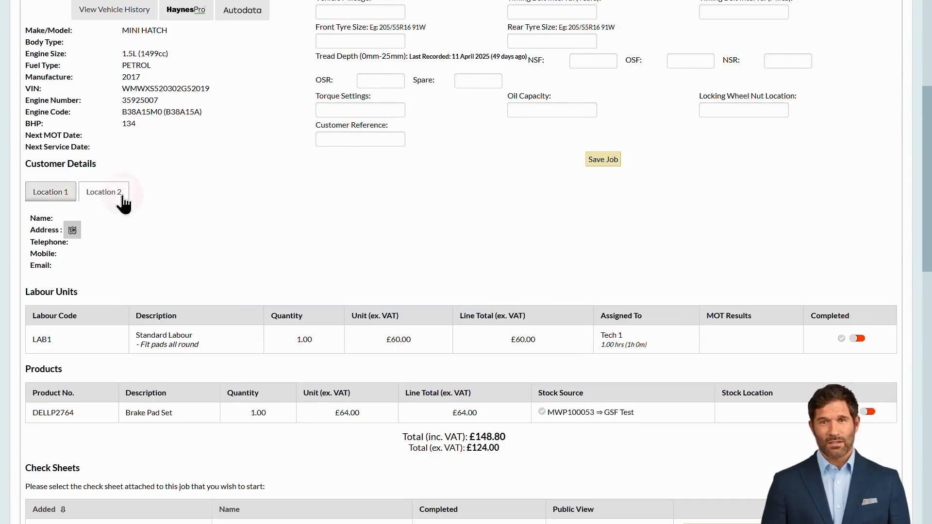
left_click(66, 196)
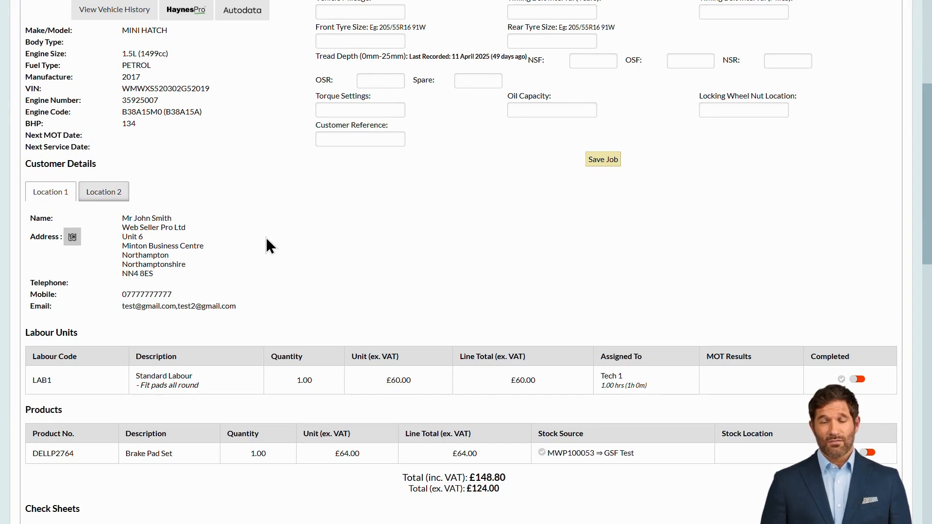
scroll(267, 238, "down", 4)
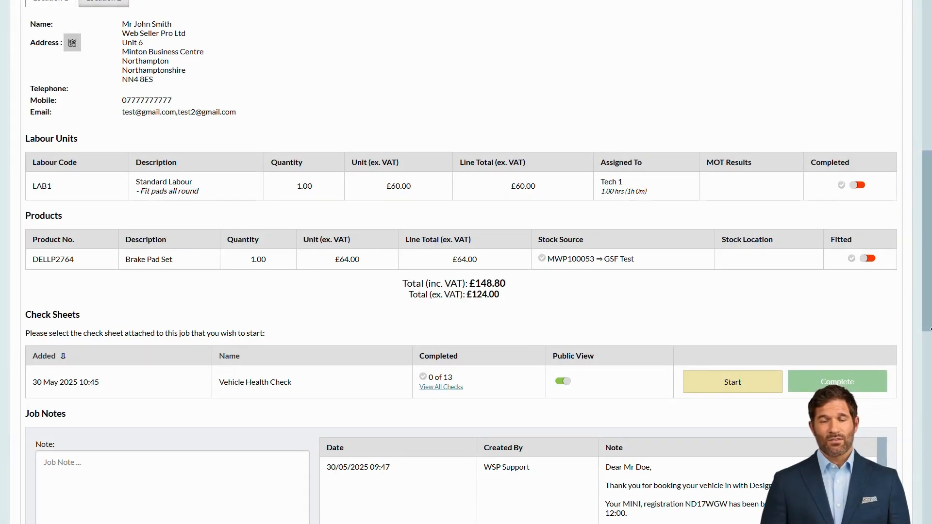
scroll(607, 301, "down", 3)
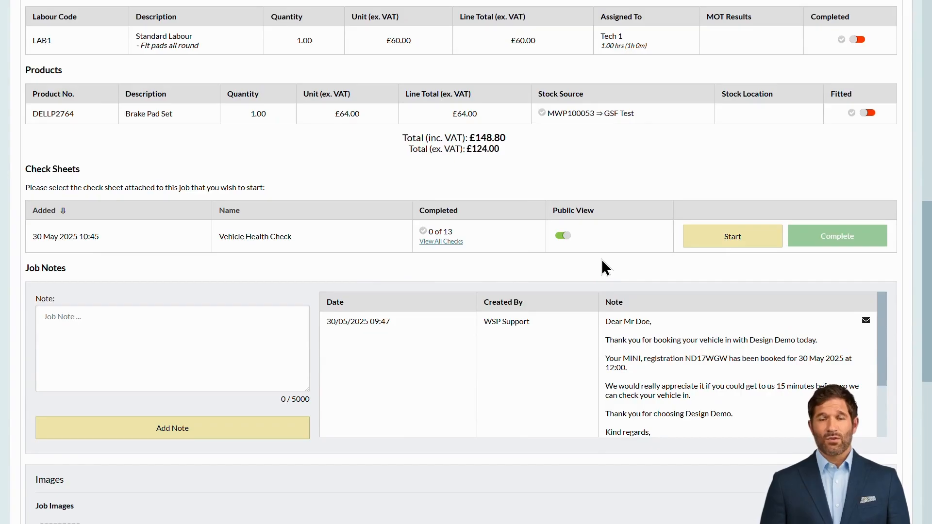
Answer the damage-photo check No with note 'No damage', advance to check 2, then return to the job
left_click(447, 242)
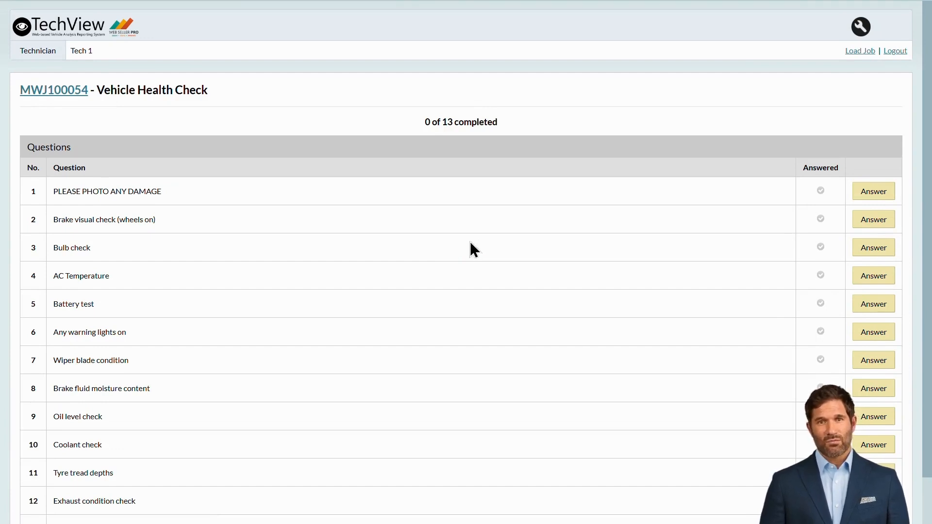
left_click(878, 199)
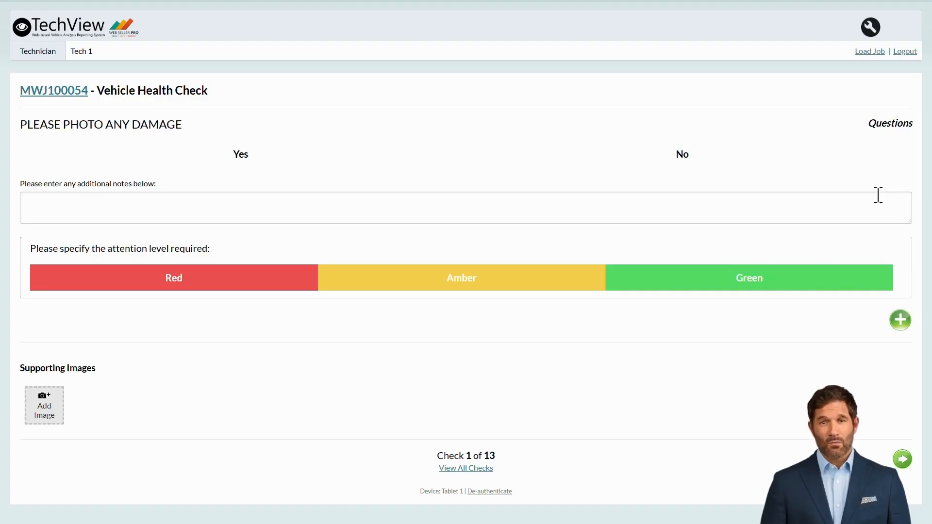
left_click(686, 160)
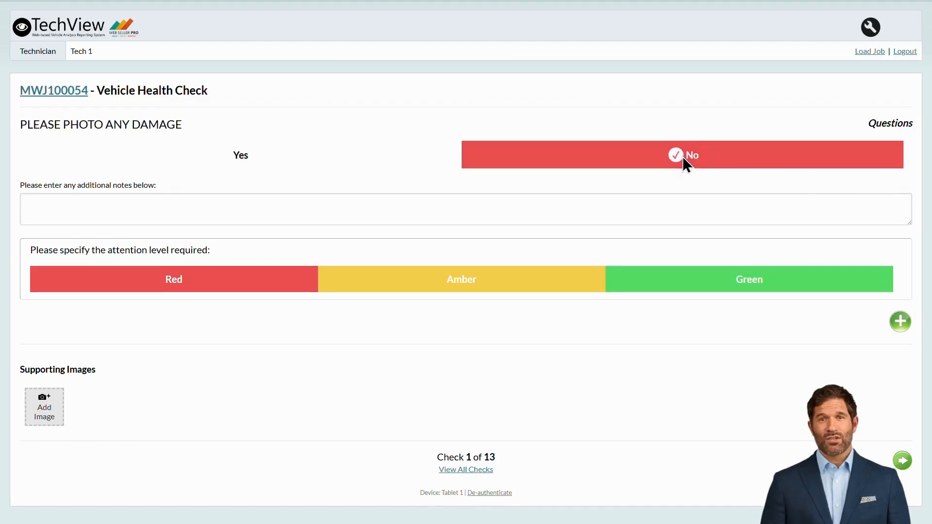
left_click(680, 200)
type("No damage")
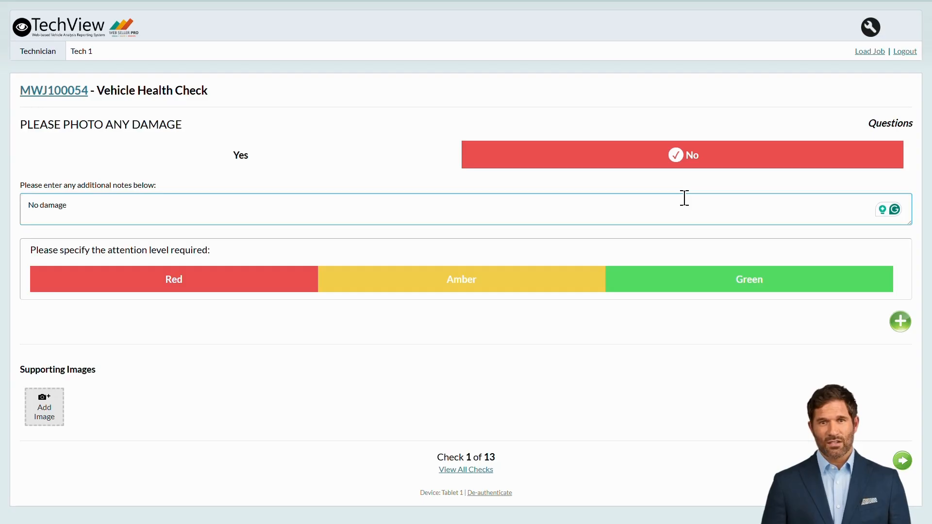
left_click(714, 233)
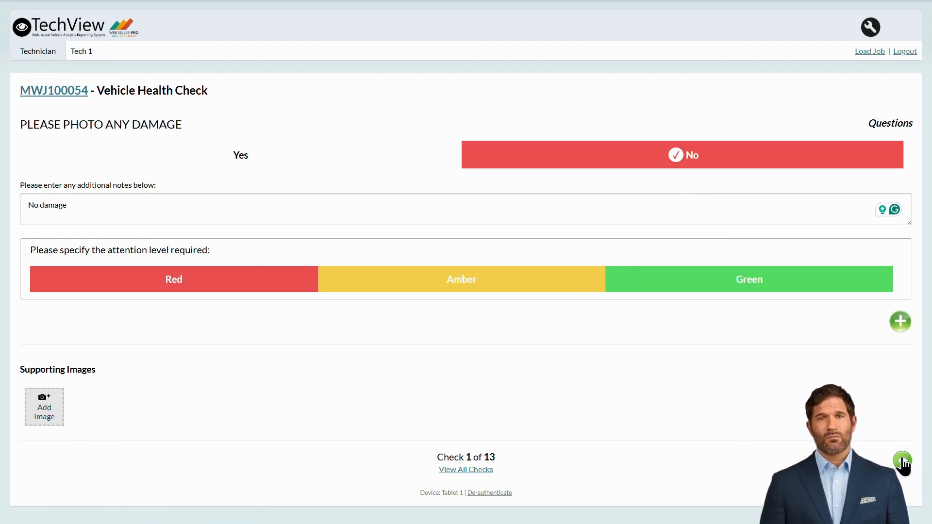
left_click(902, 461)
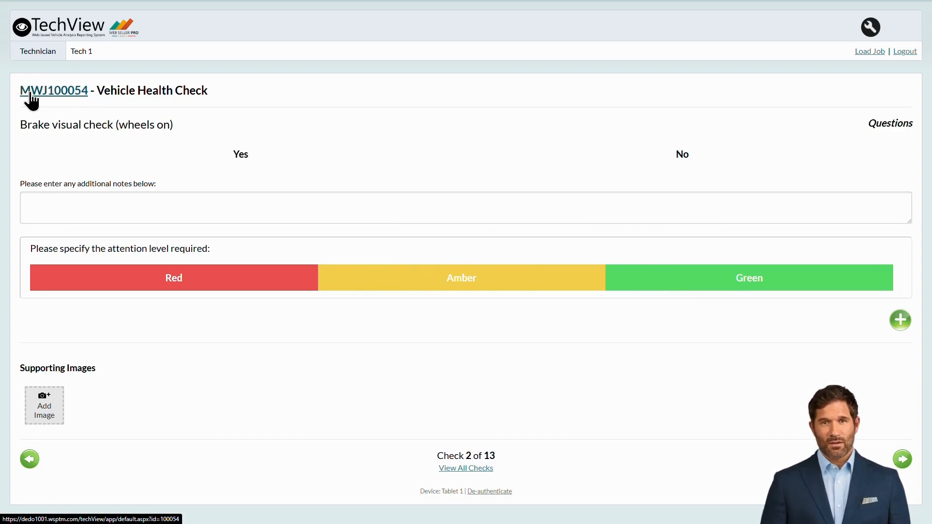
left_click(30, 94)
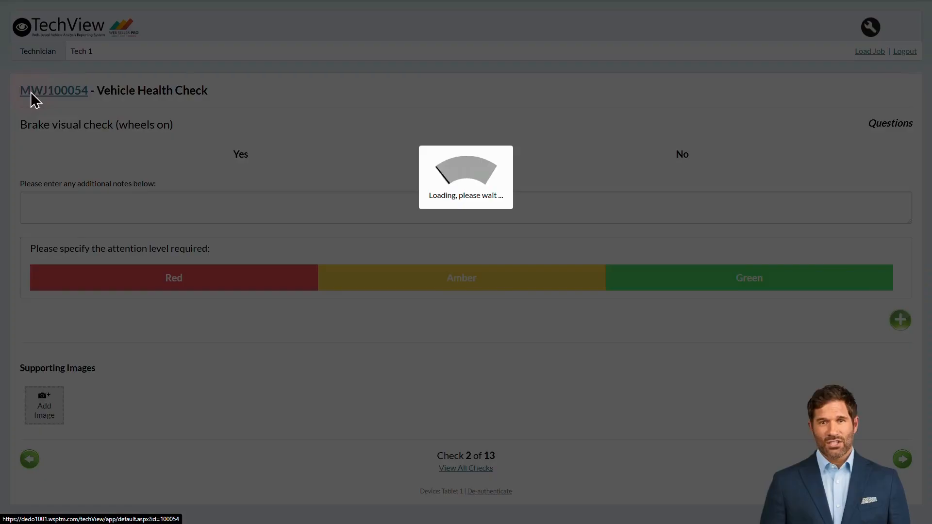
Mark the Vehicle Health Check complete in the job's Check Sheets section
scroll(727, 402, "down", 10)
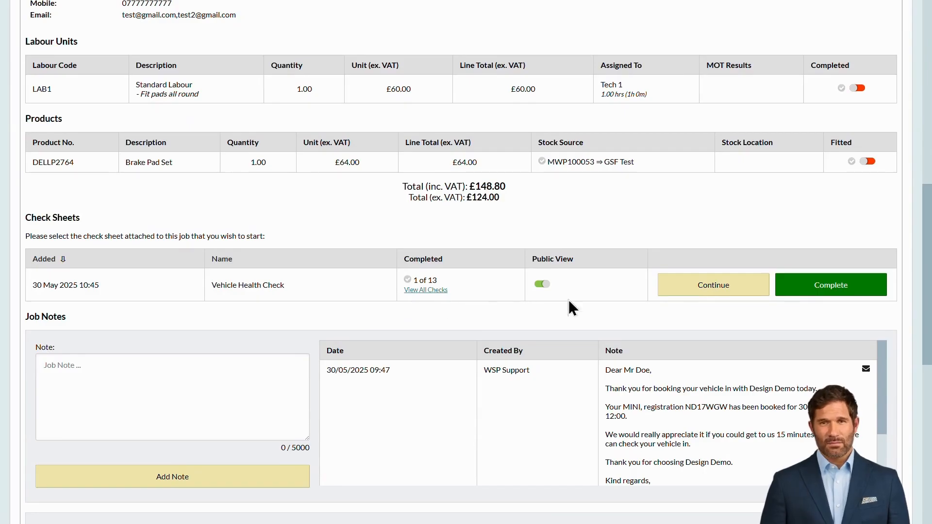
left_click(832, 290)
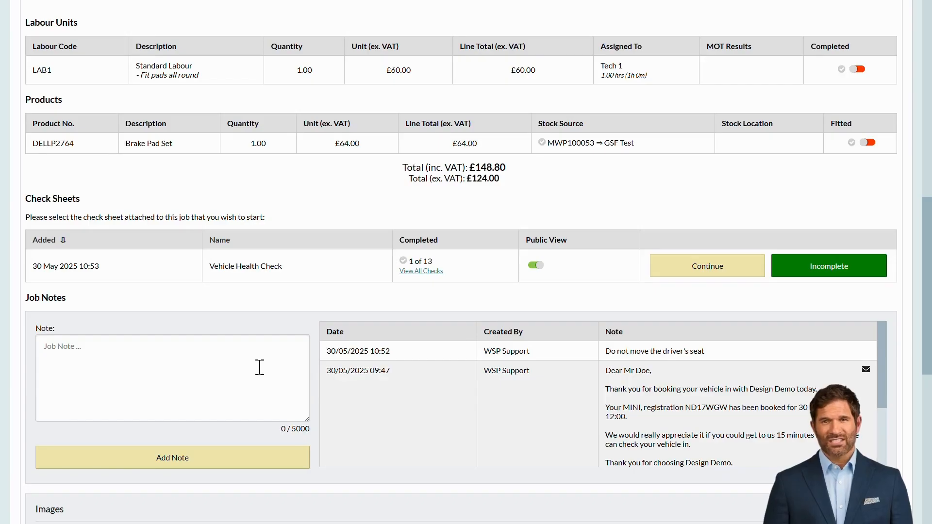
scroll(280, 360, "down", 4)
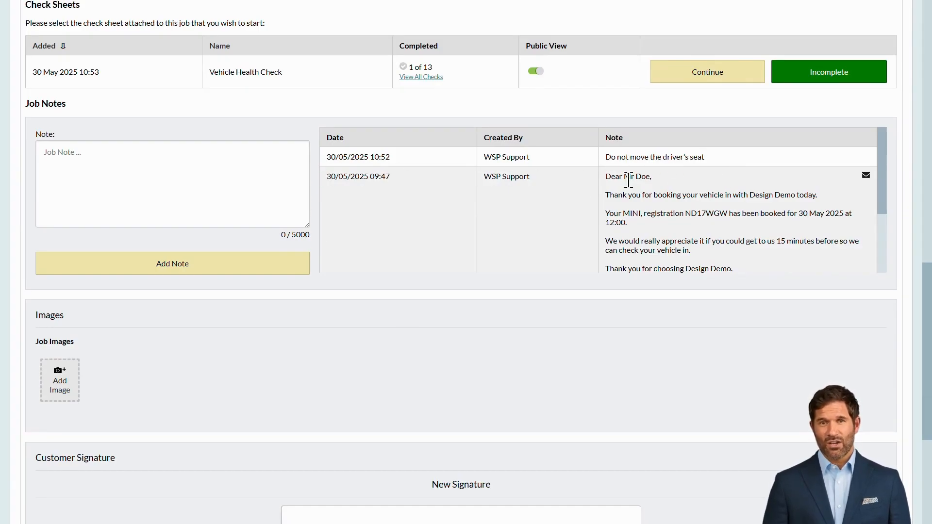
Add the job note 'Please order front brake discs'
left_click(149, 162)
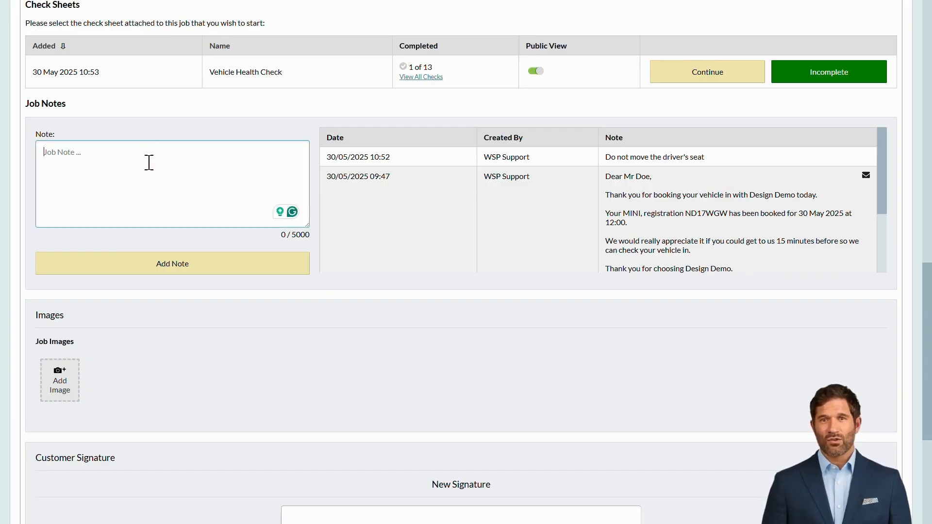
type("Please order fr")
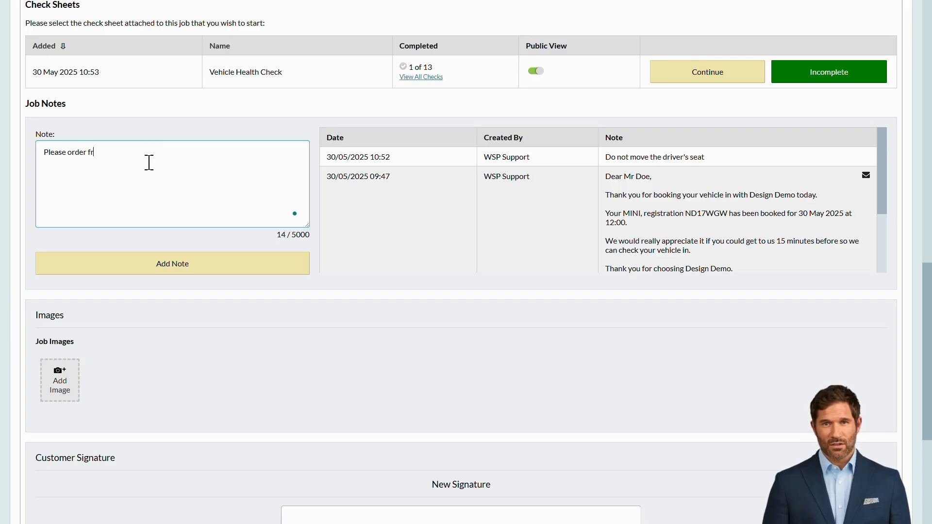
type("ont brake discs")
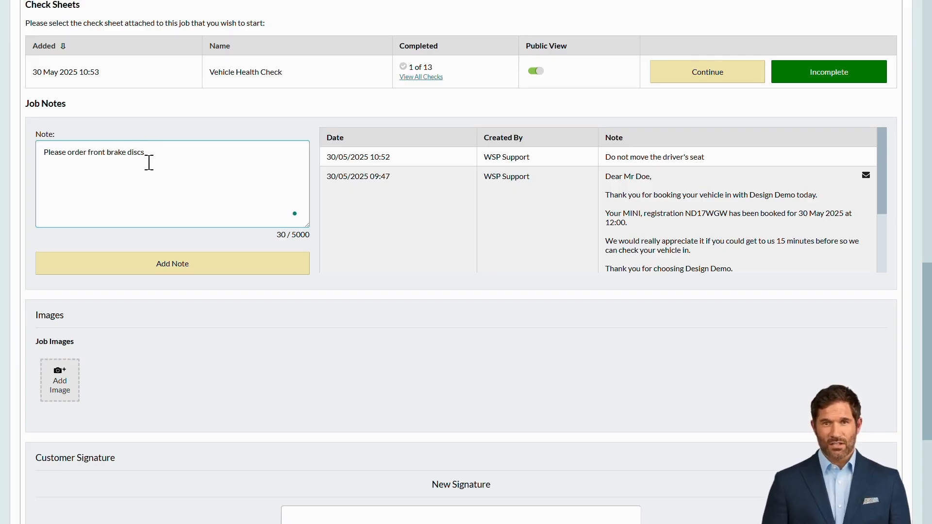
left_click(203, 266)
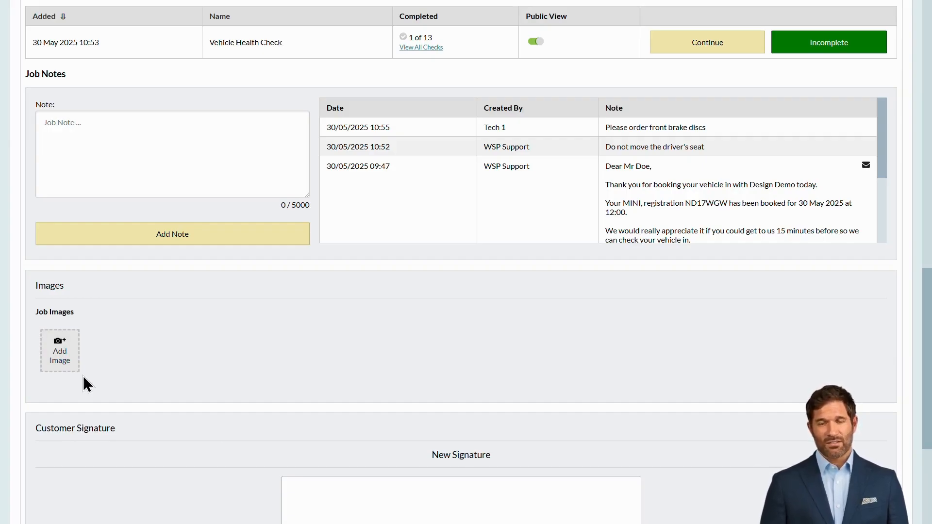
Save the job and return to loading another job
scroll(89, 383, "down", 5)
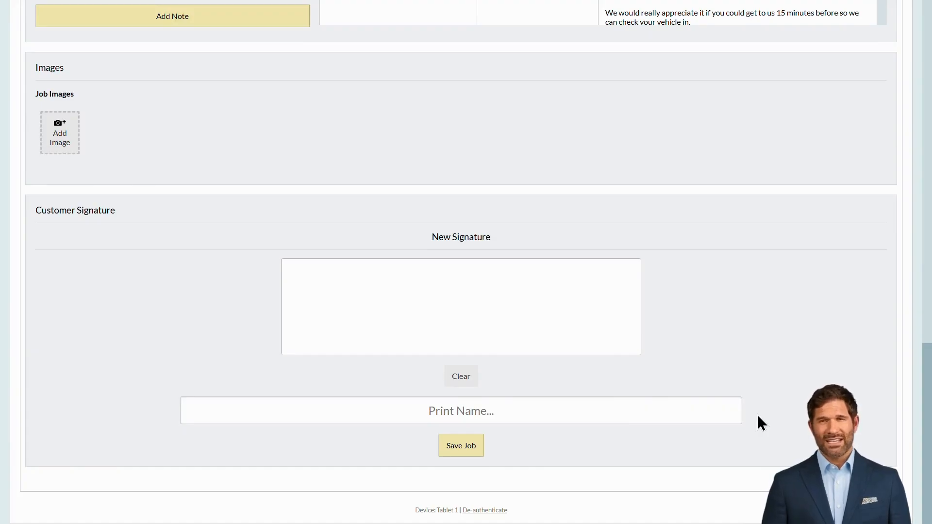
left_click(461, 446)
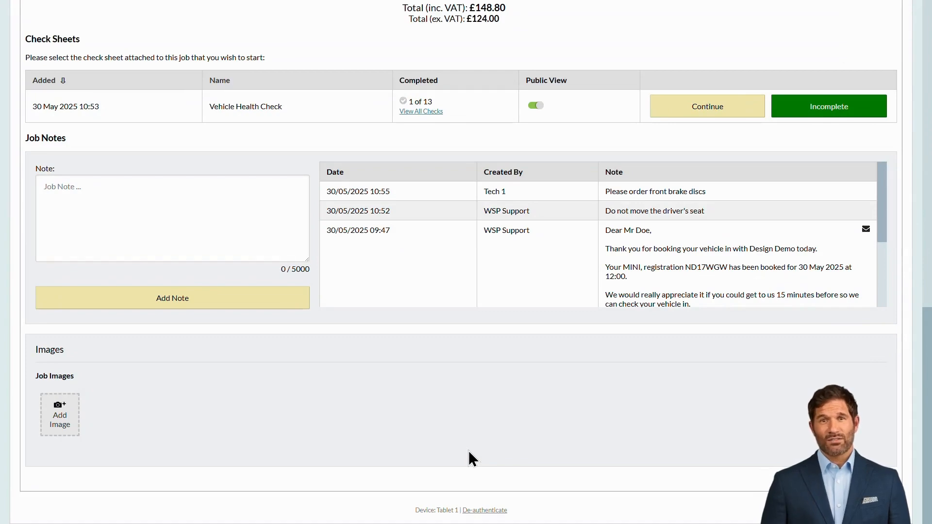
scroll(469, 450, "up", 15)
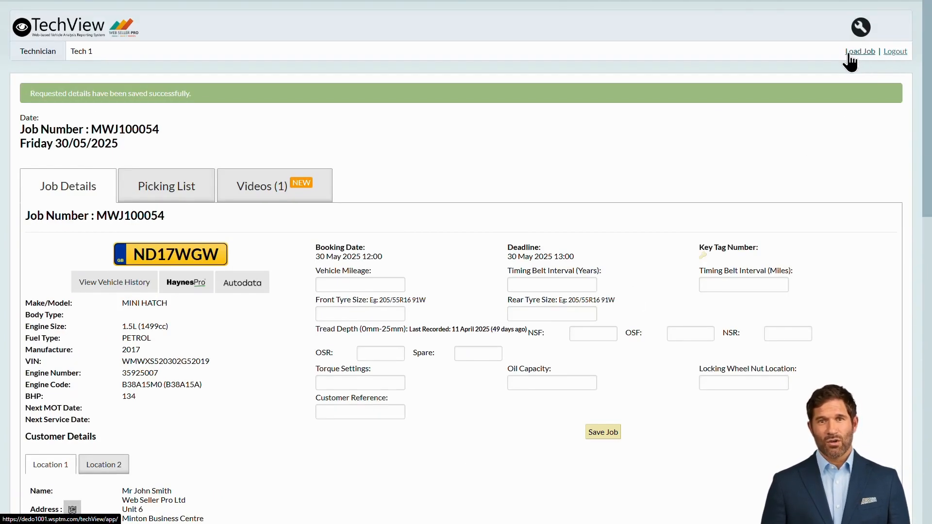
left_click(864, 52)
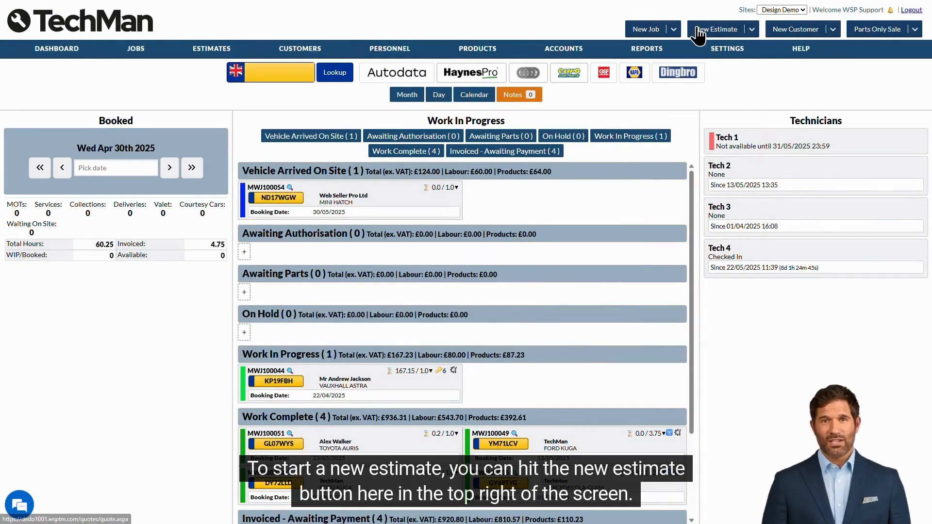
mouse_move(735, 32)
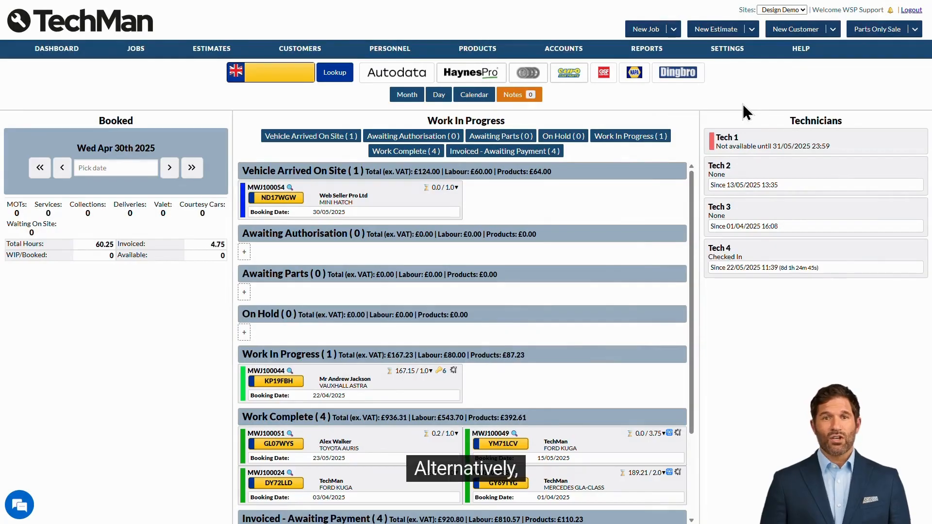
left_click(301, 69)
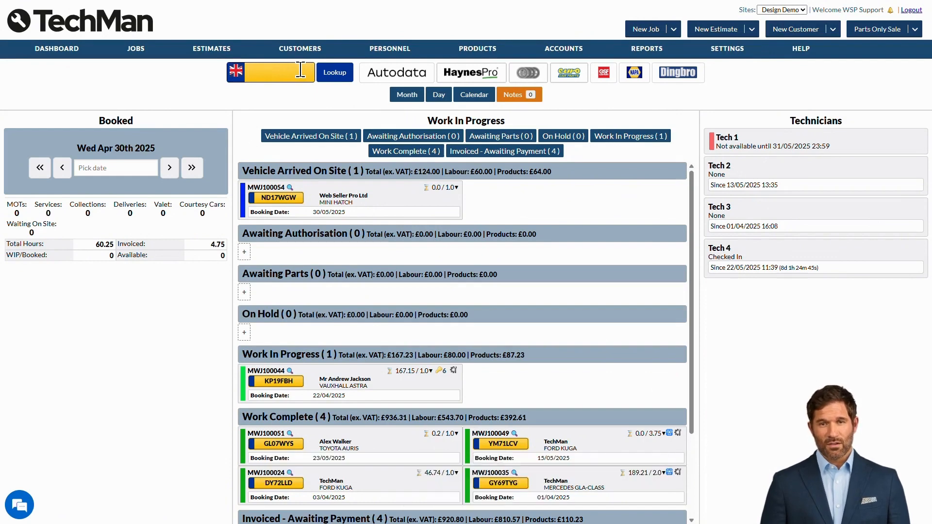
type("KS51NWJ")
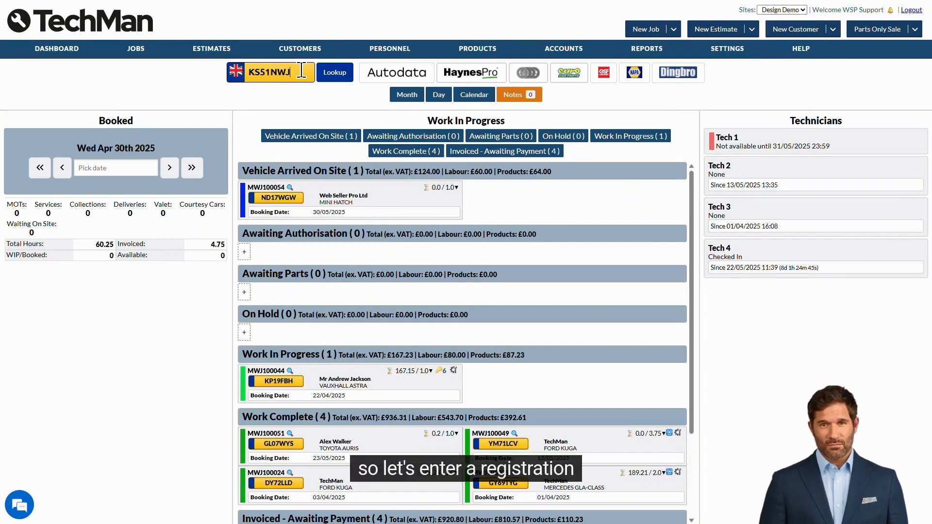
left_click(336, 78)
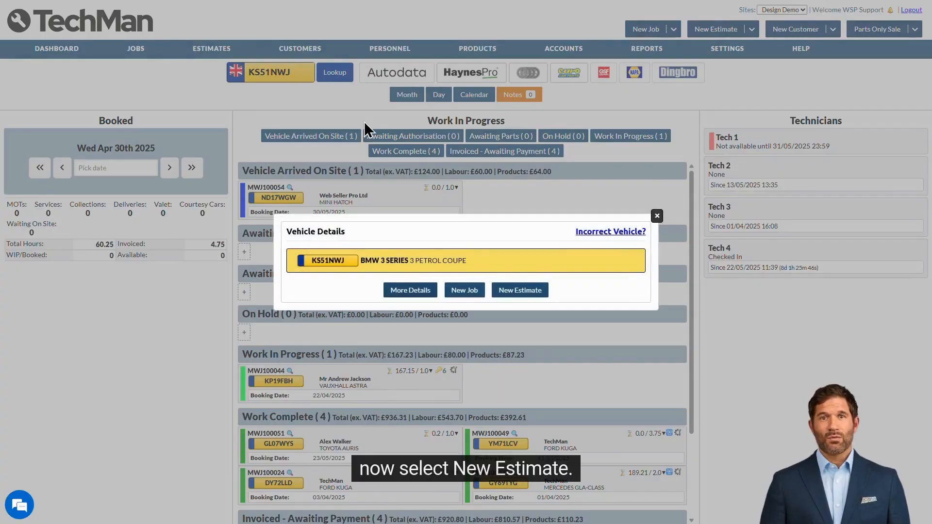
Start a new estimate for the BMW and fetch its recorded MOT date
left_click(532, 294)
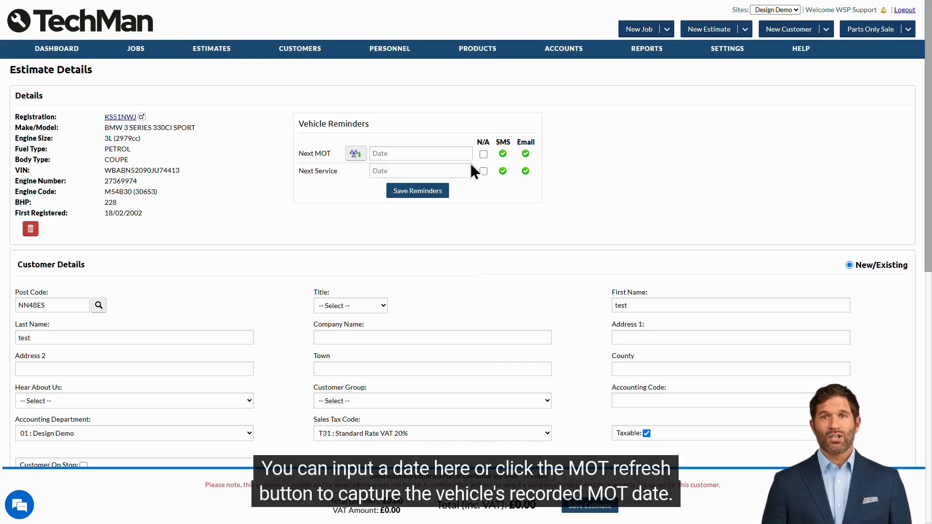
left_click(425, 152)
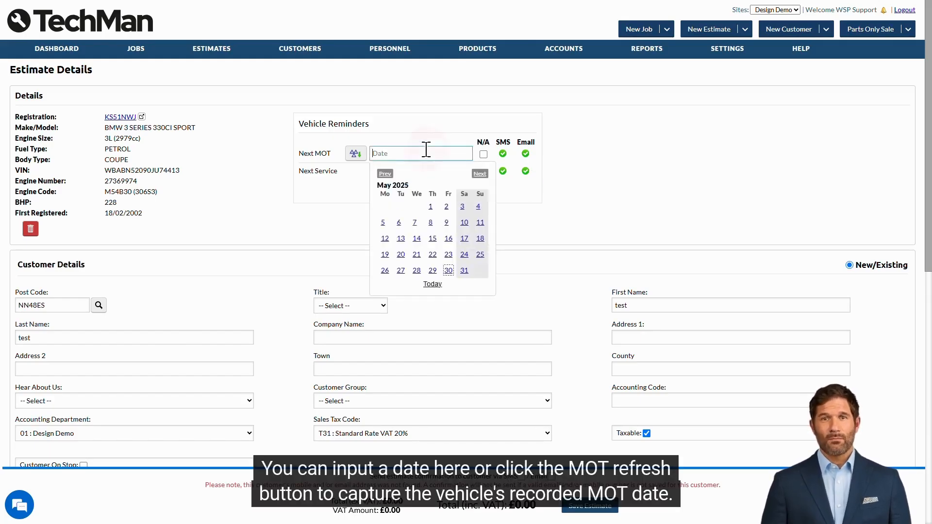
left_click(355, 155)
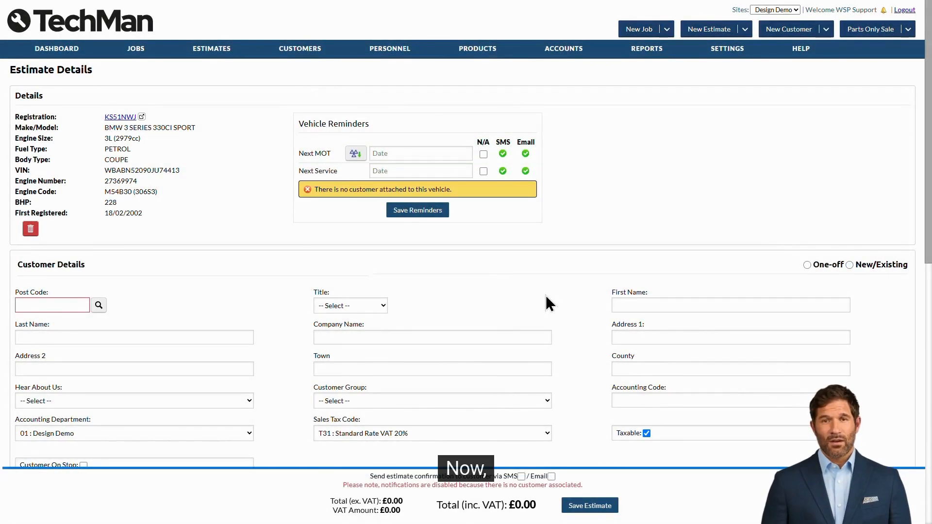
Try the One-off customer option, then switch back to New/Existing to show the full customer fields
scroll(546, 295, "down", 1)
scroll(545, 296, "down", 3)
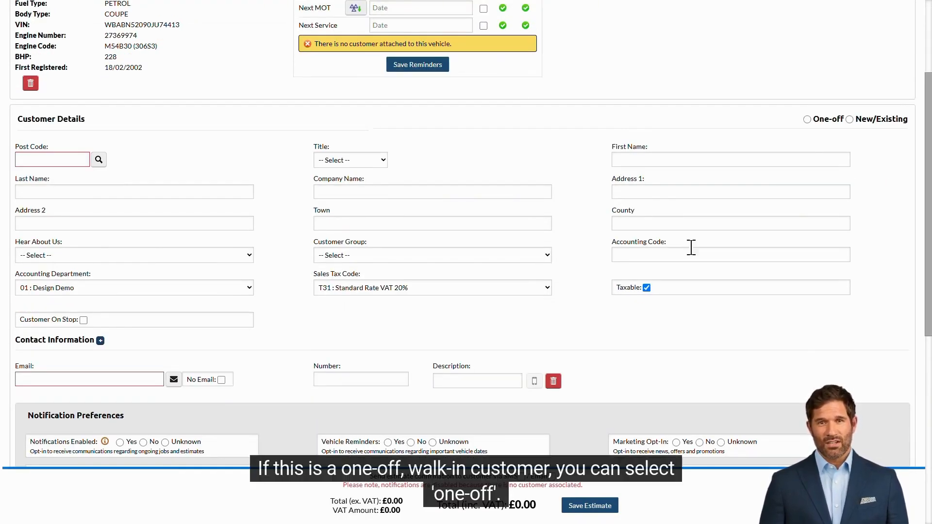
left_click(818, 122)
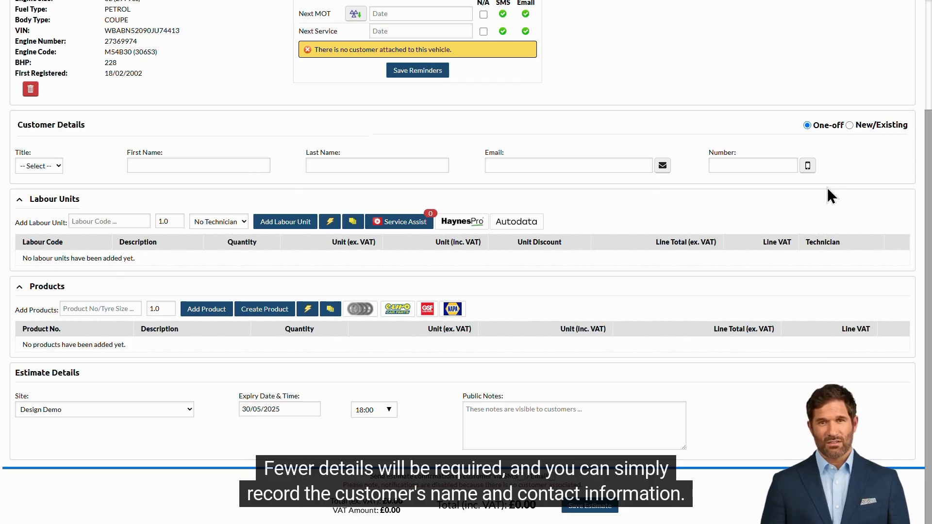
left_click(902, 127)
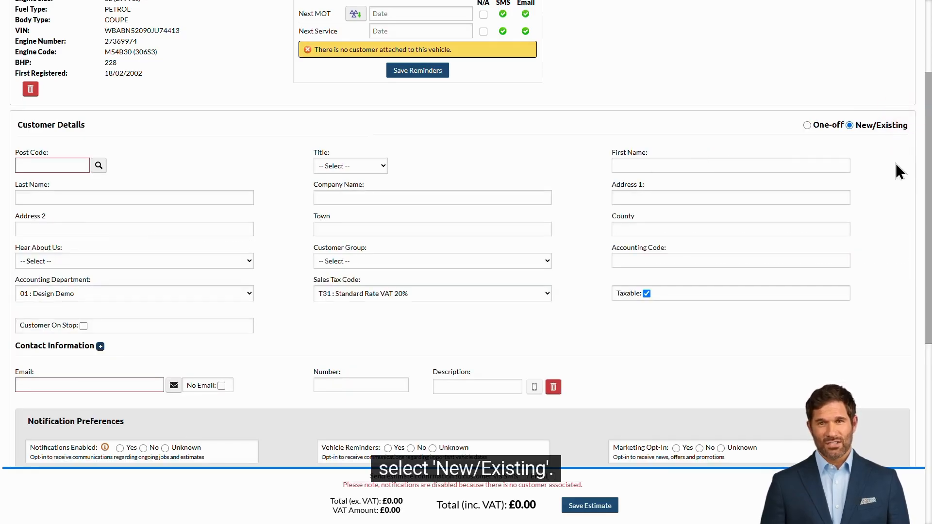
Enter the test customer's postcode, first and last name, phone number and e-mail address
left_click(60, 165)
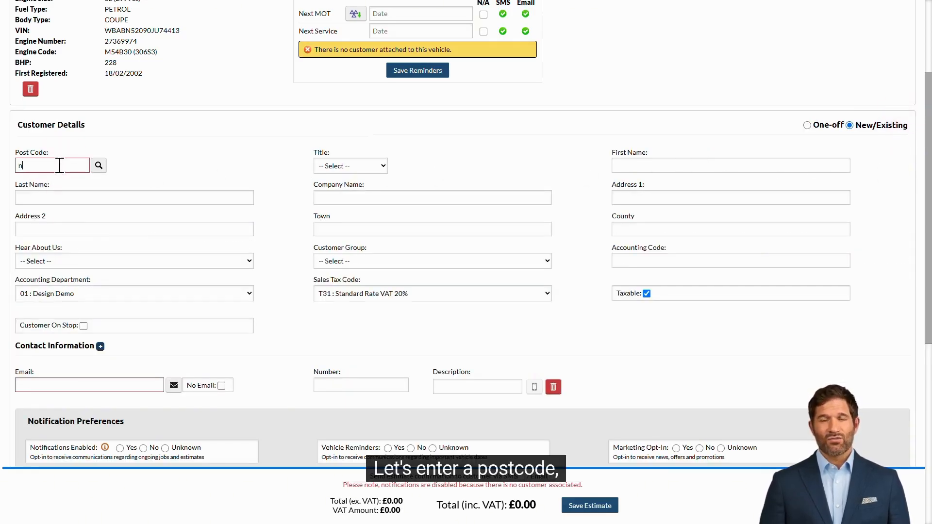
left_click(651, 162)
type("test")
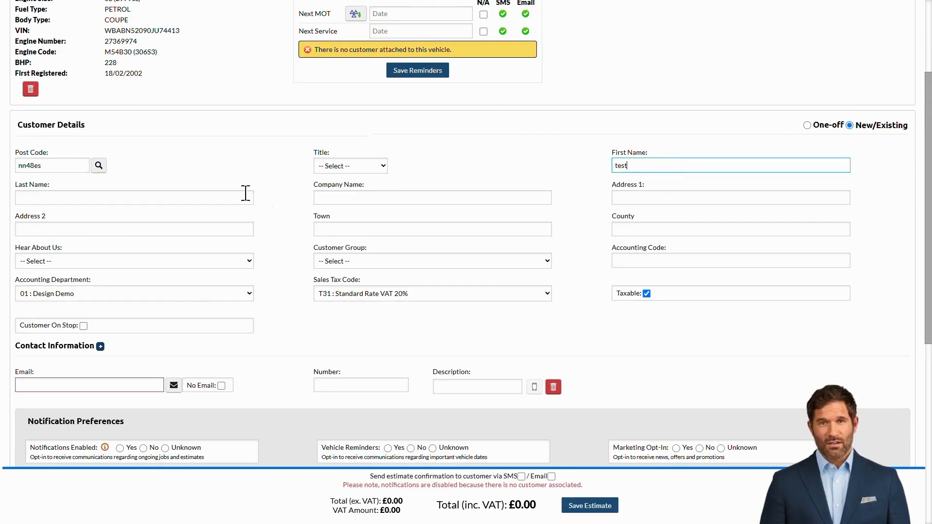
left_click(199, 193)
type("test")
left_click(341, 383)
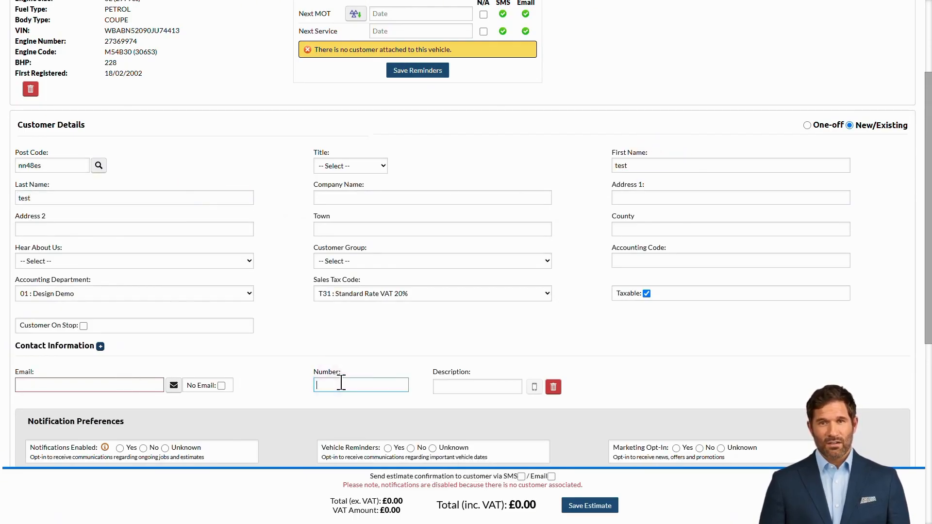
type("012345678")
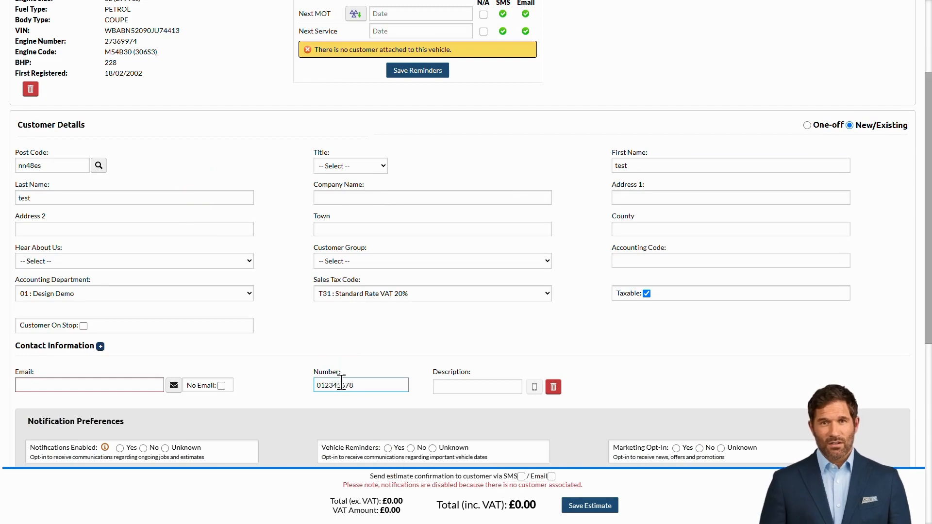
left_click(144, 384)
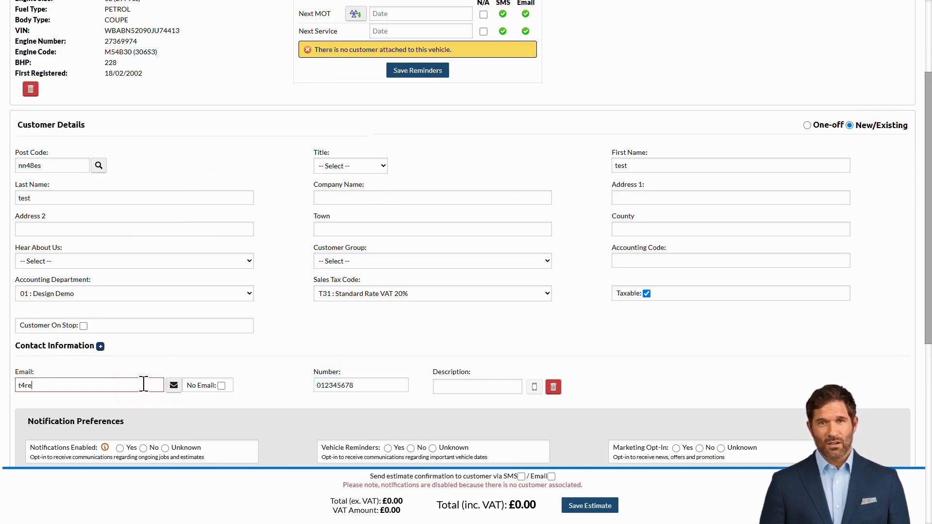
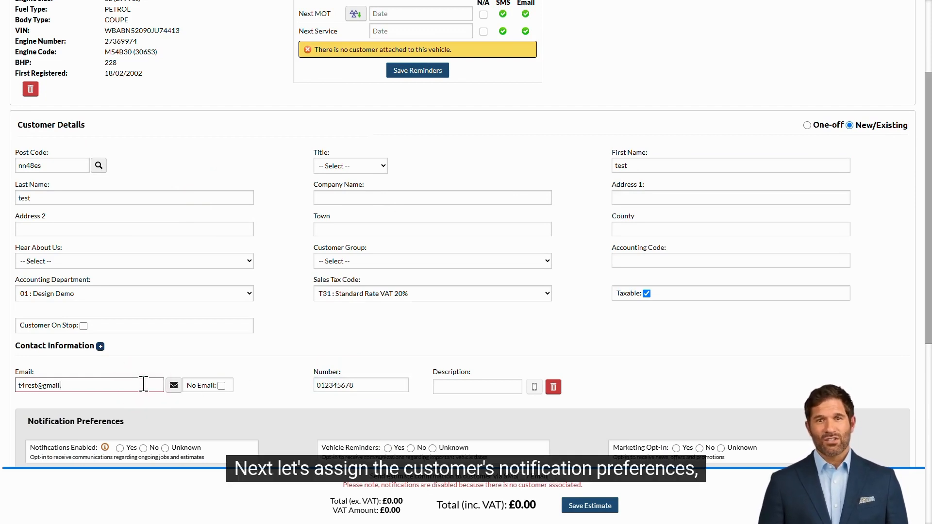
scroll(280, 360, "down", 5)
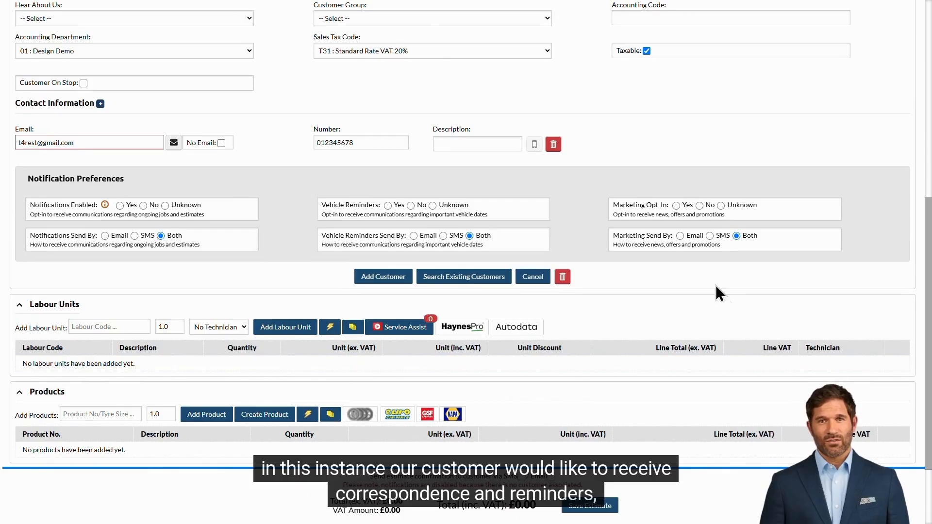
Opt the customer in to marketing, vehicle reminders and job notifications, and add the customer
left_click(676, 206)
left_click(388, 205)
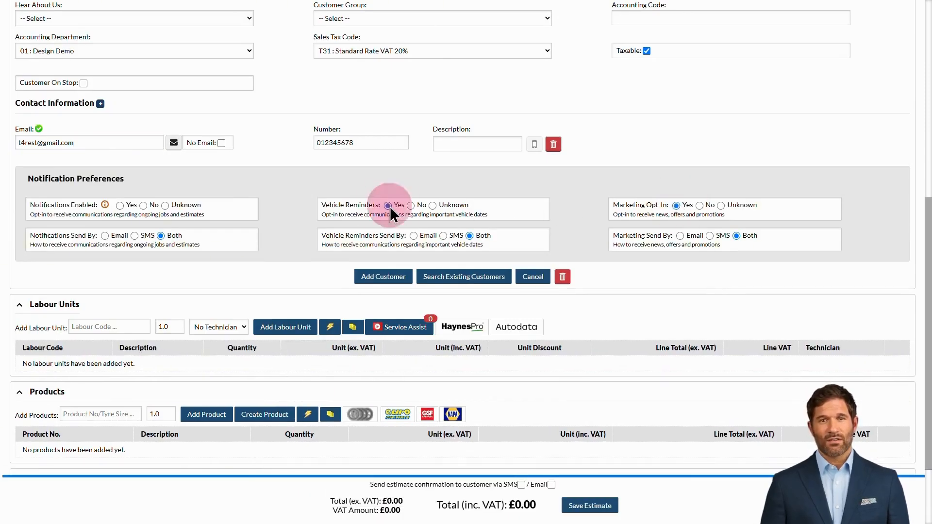
left_click(120, 206)
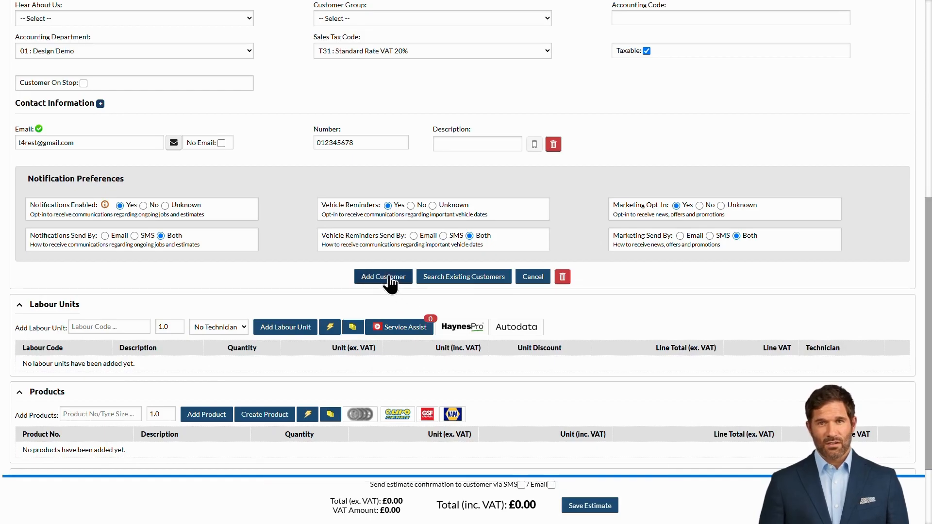
left_click(406, 277)
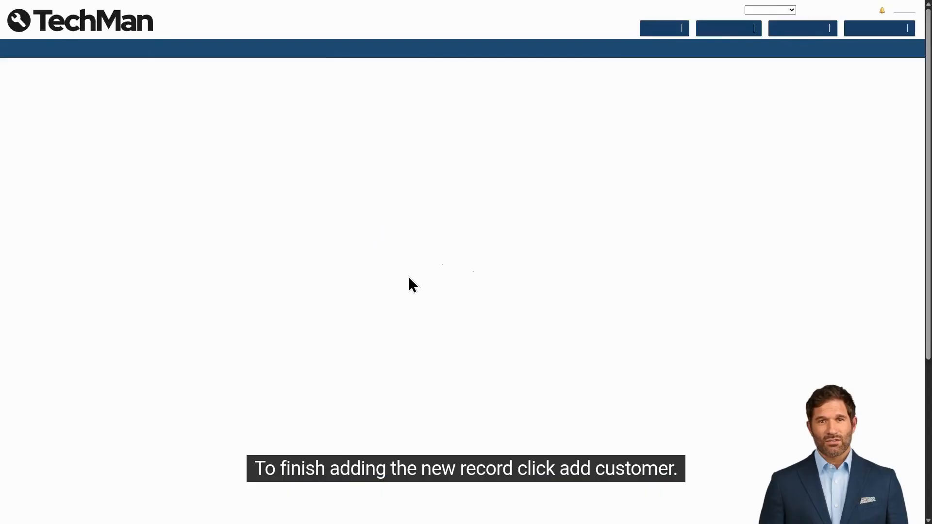
scroll(603, 291, "down", 3)
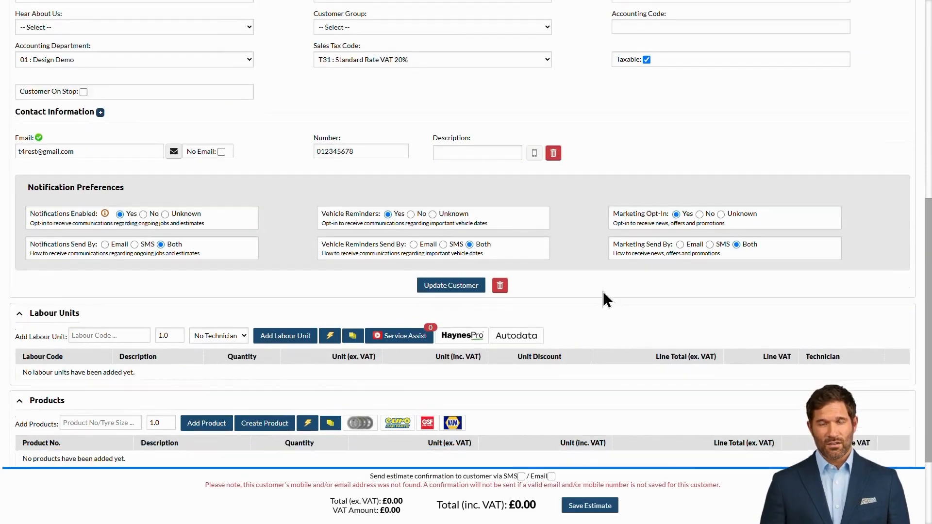
left_click(112, 222)
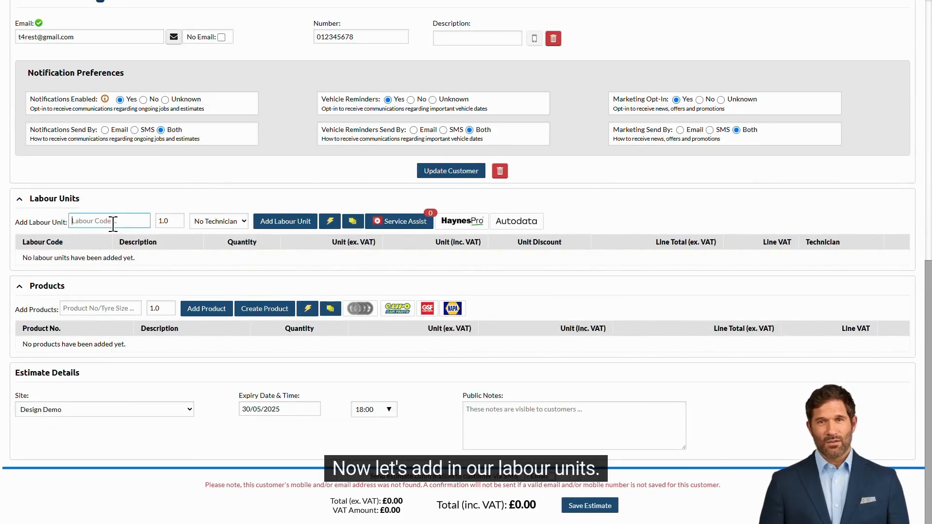
Add a LAB1 labour line described 'Fit battery'
type("lab")
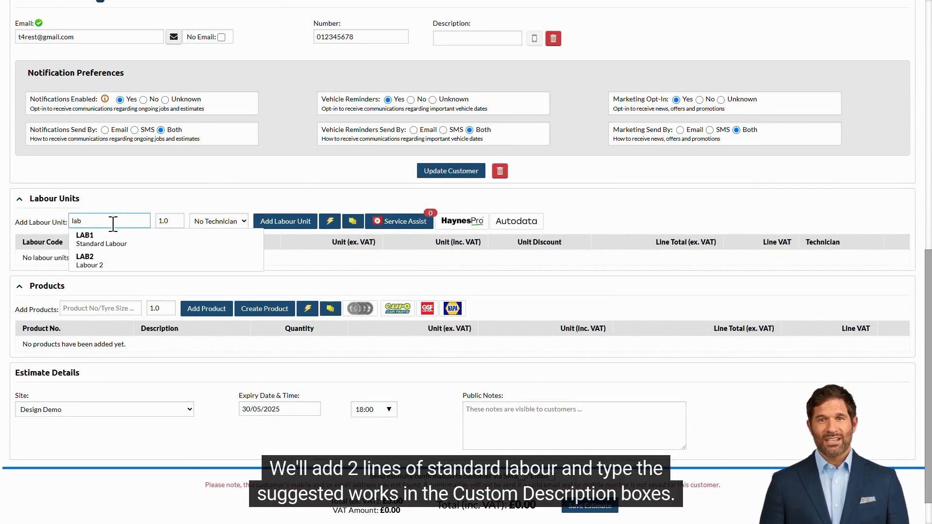
left_click(249, 239)
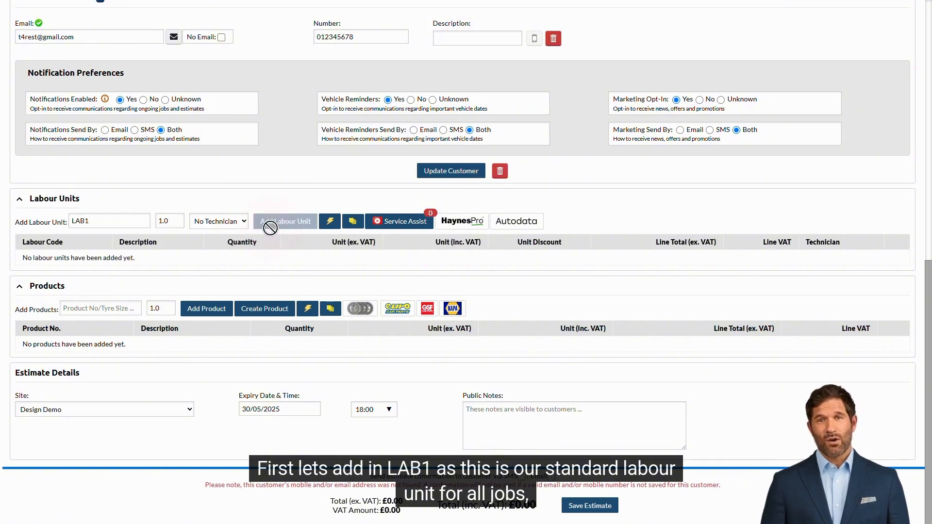
left_click(278, 221)
left_click(214, 280)
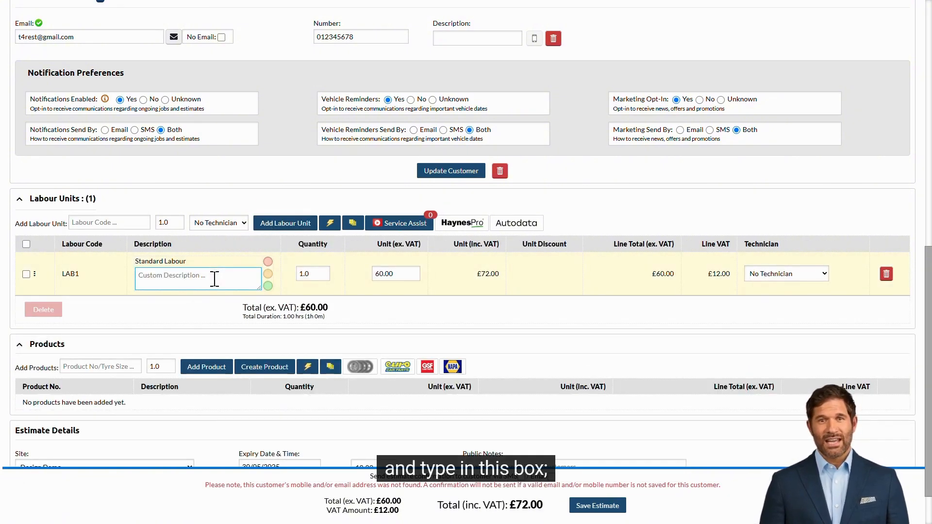
type("Fit battery")
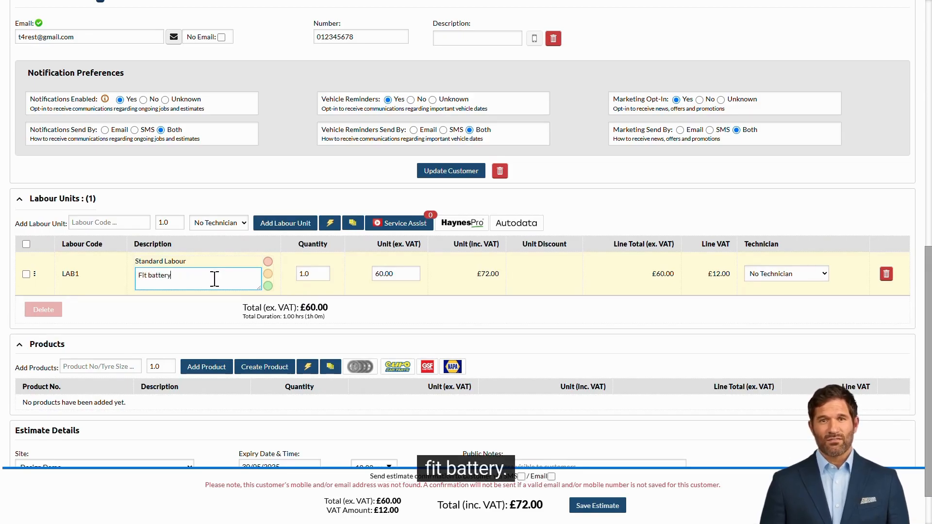
Add a second LAB1 labour line described 'Fit discs and pads'
left_click(108, 223)
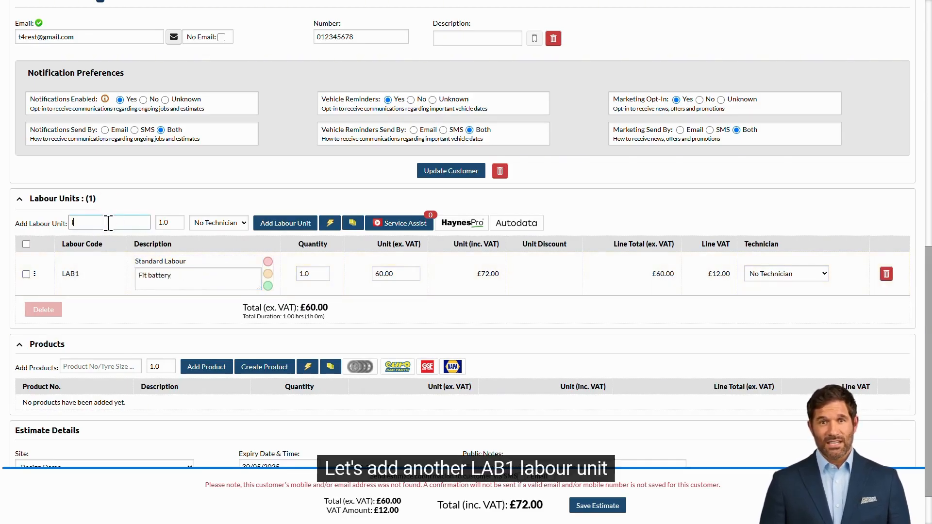
type("lab")
left_click(128, 239)
left_click(284, 223)
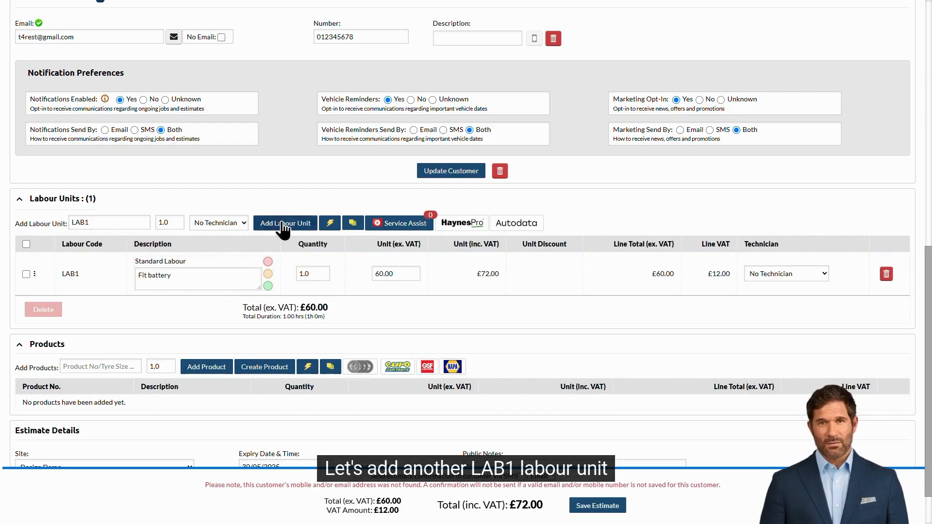
left_click(207, 317)
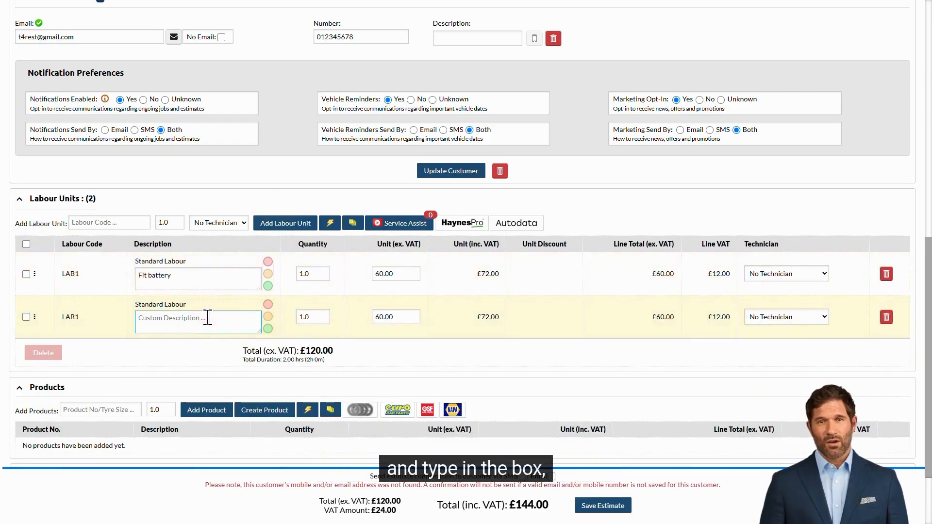
type("Fit discs and pads")
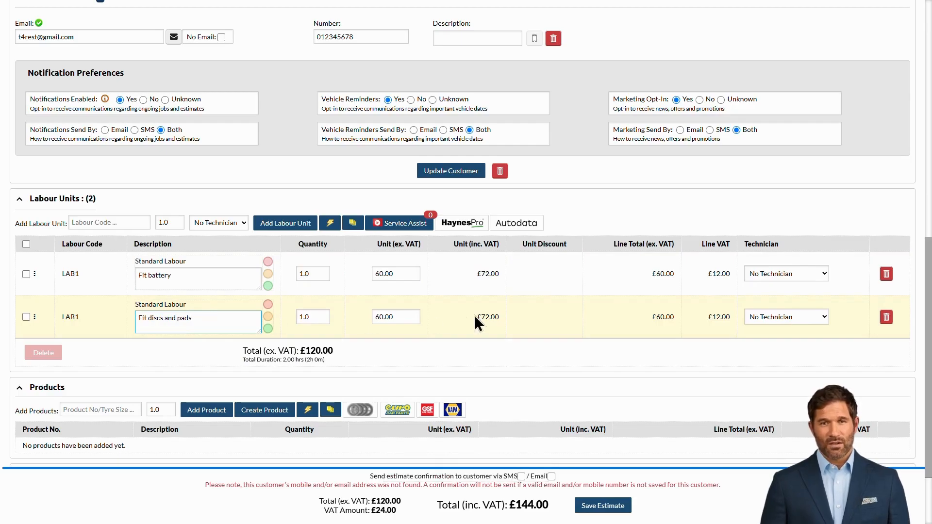
left_click(534, 317)
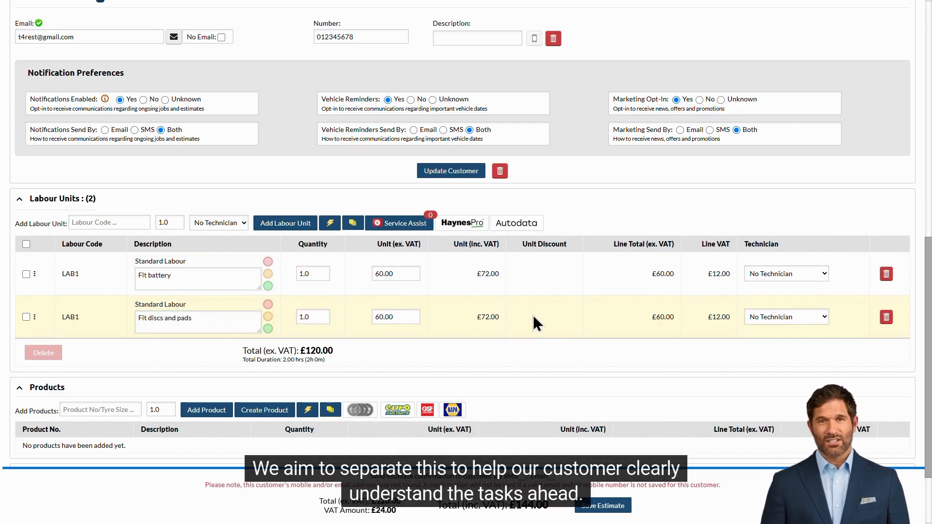
scroll(533, 316, "down", 2)
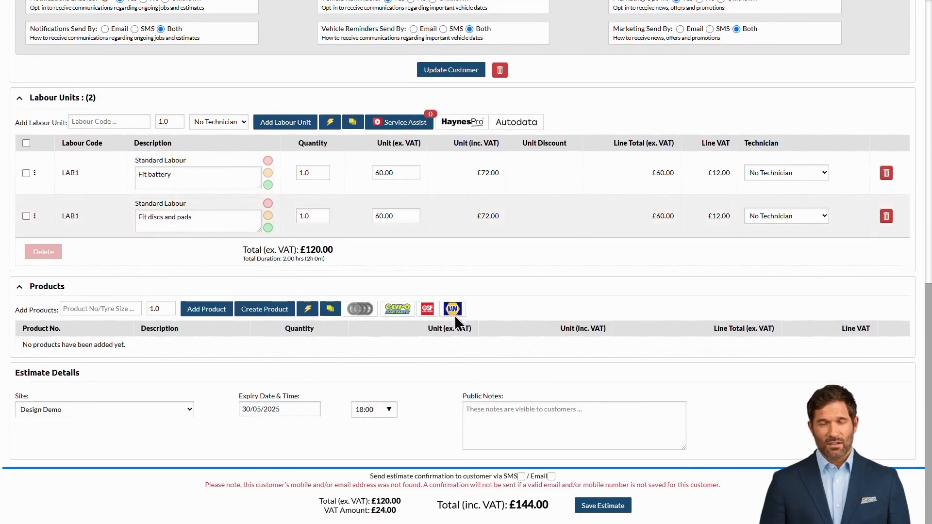
Add the Battery and Front Brake Discs (789654123) products to the estimate
left_click(104, 309)
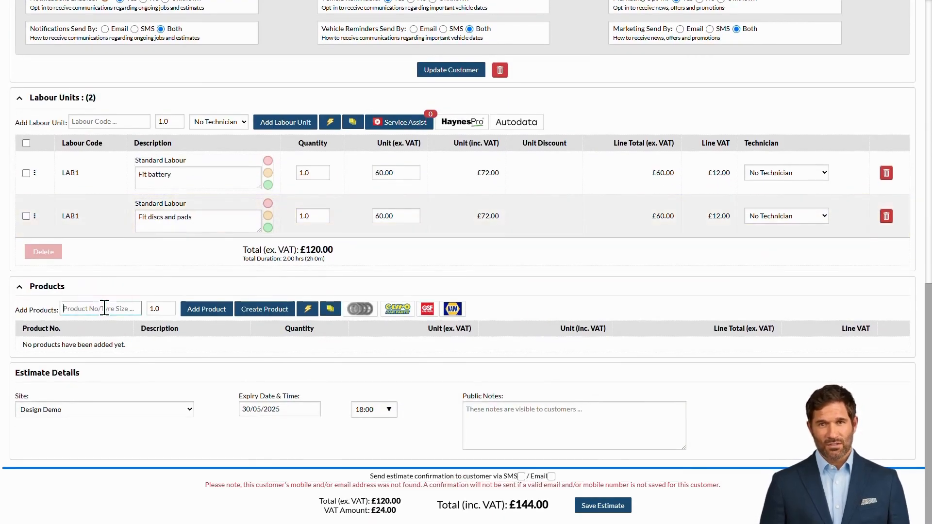
type("battery")
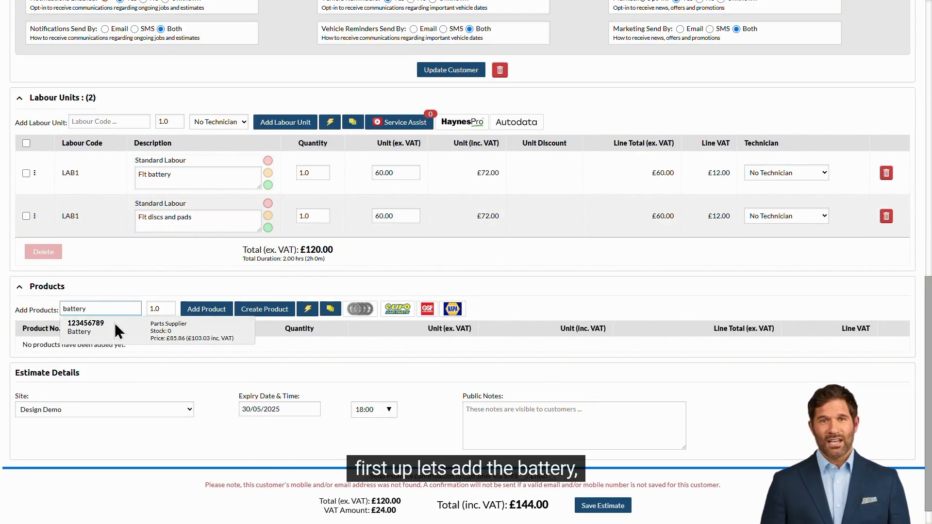
left_click(112, 323)
left_click(202, 309)
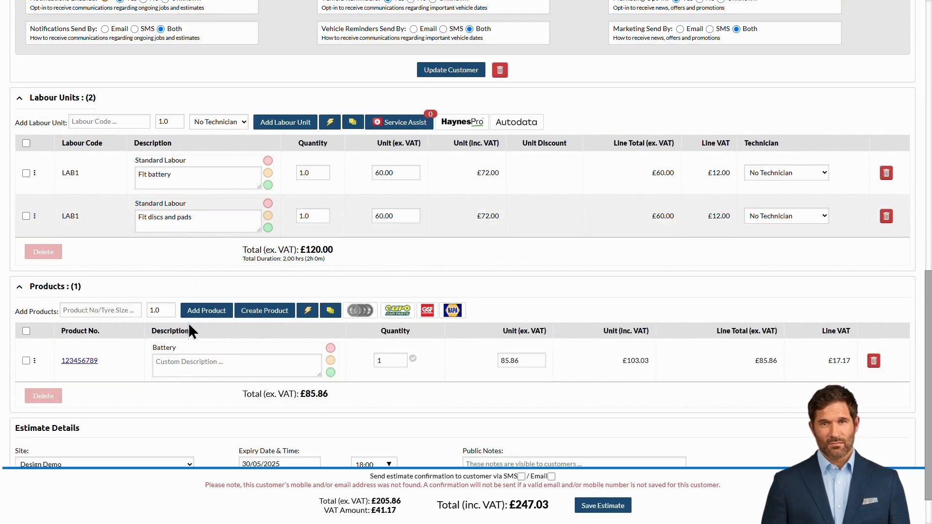
left_click(113, 311)
type("discs")
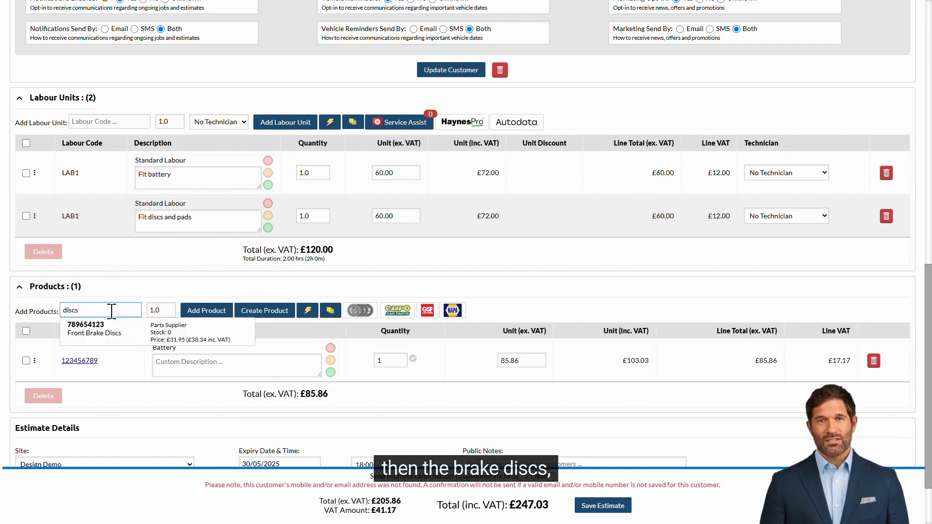
left_click(119, 325)
left_click(216, 316)
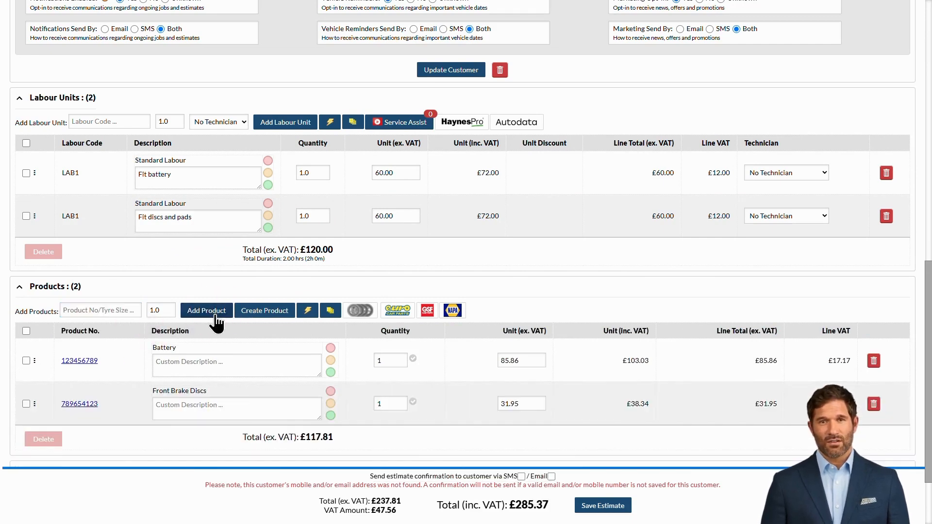
Add Front Brake Pads (638163841) as the third product line
left_click(111, 307)
type("pads")
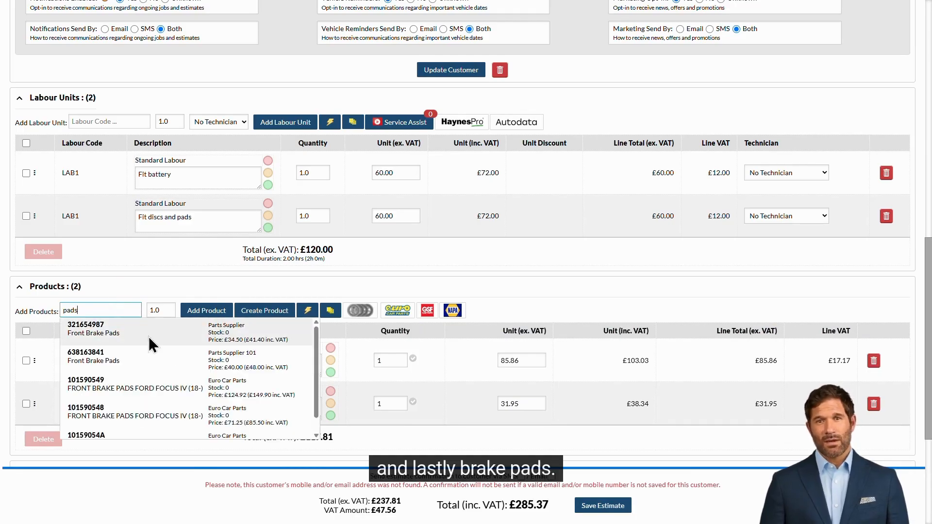
left_click(146, 356)
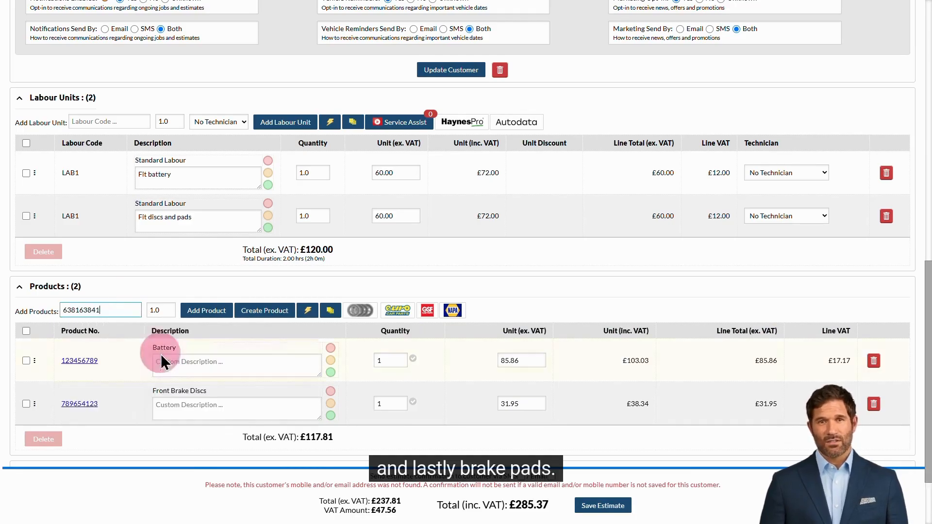
left_click(218, 311)
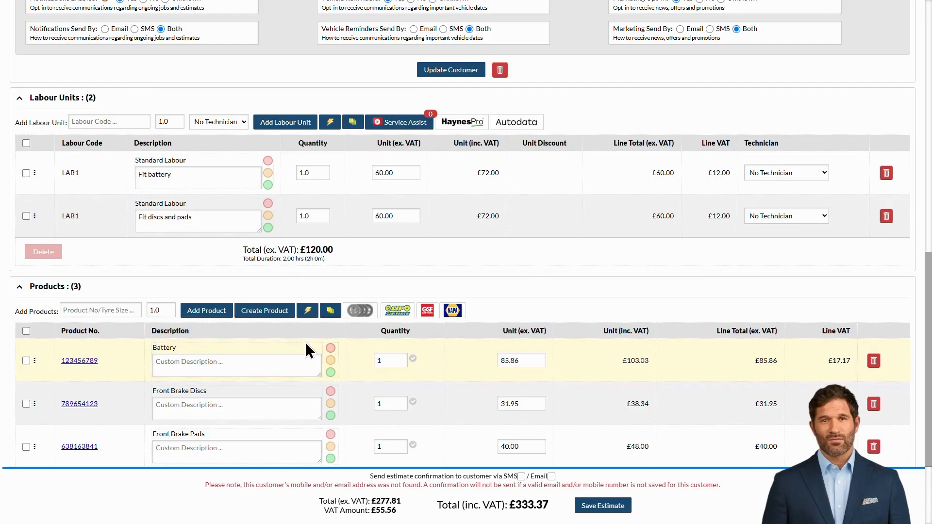
scroll(305, 343, "down", 1)
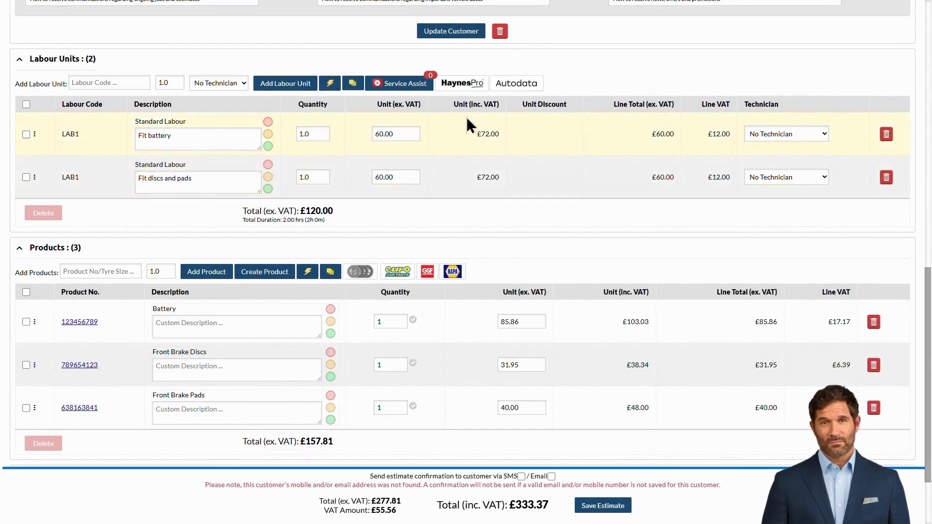
Create two line-item groups named 'Battery' and 'Brakes'
left_click(359, 89)
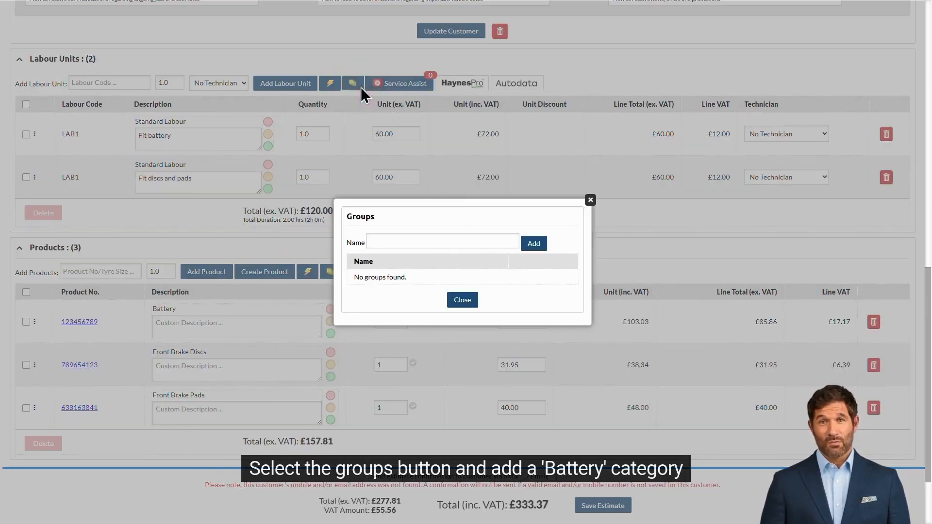
left_click(458, 240)
type("Battery")
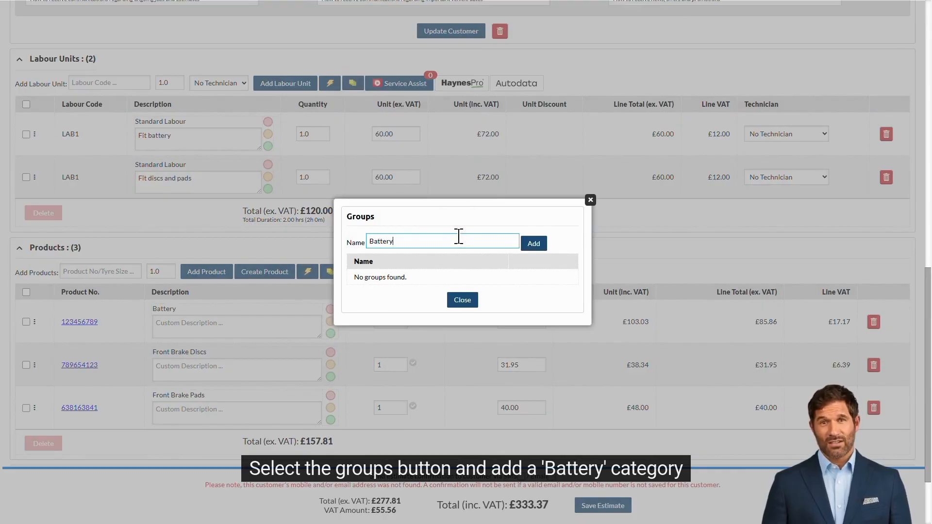
left_click(534, 247)
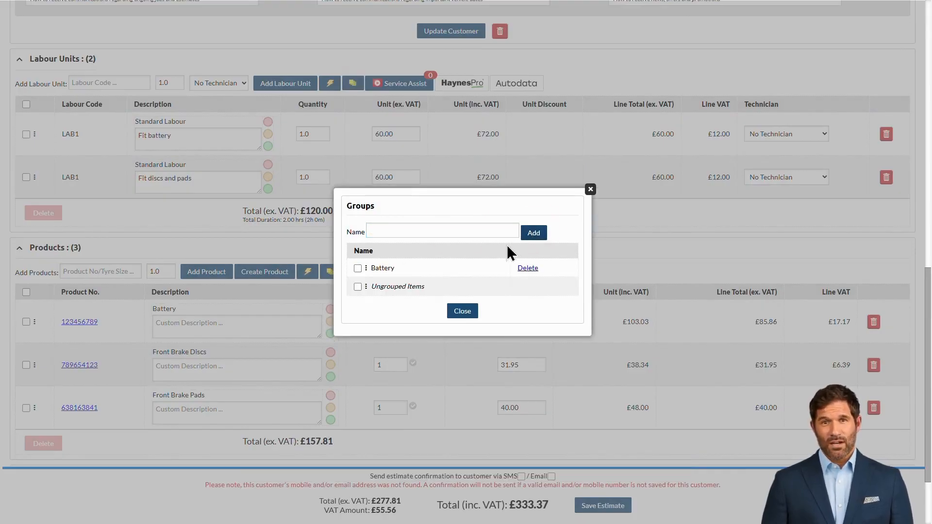
left_click(427, 231)
type("Brakes")
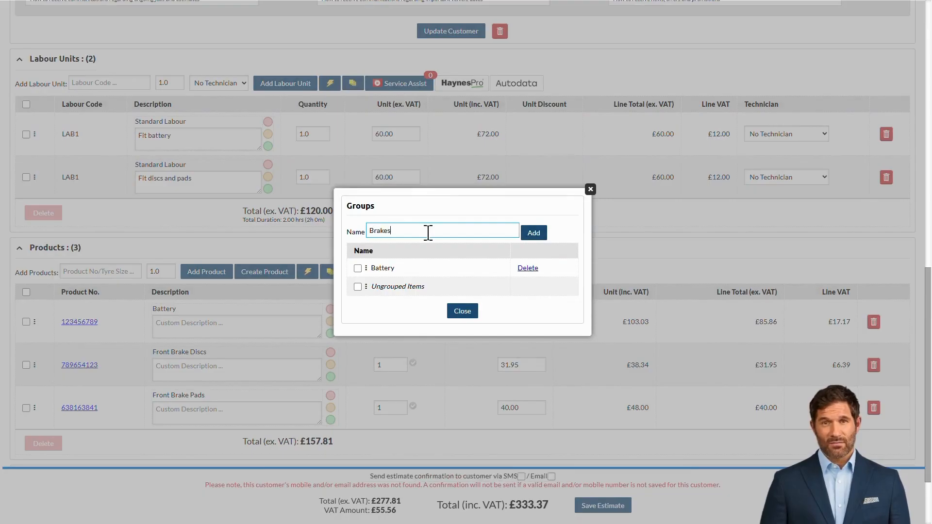
left_click(534, 233)
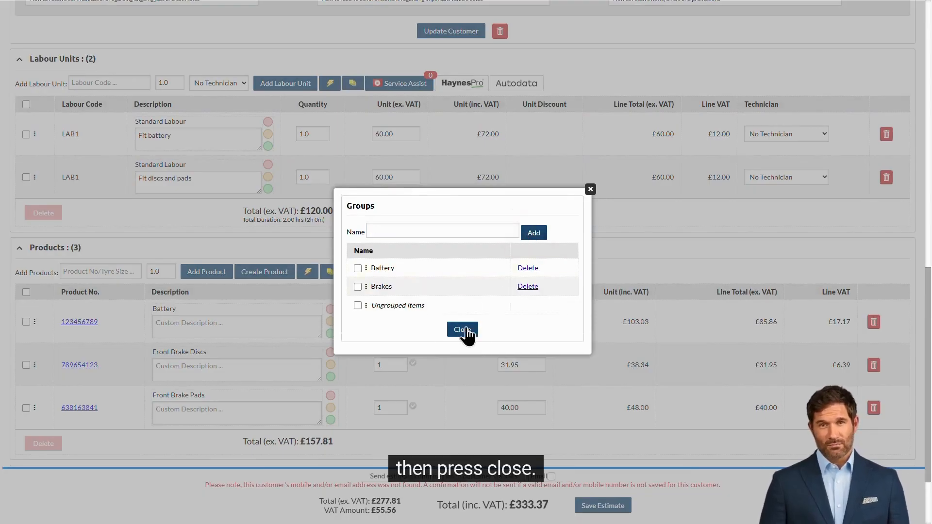
Move the battery labour and part into Battery, and the disc and pad lines into Brakes
left_click(464, 332)
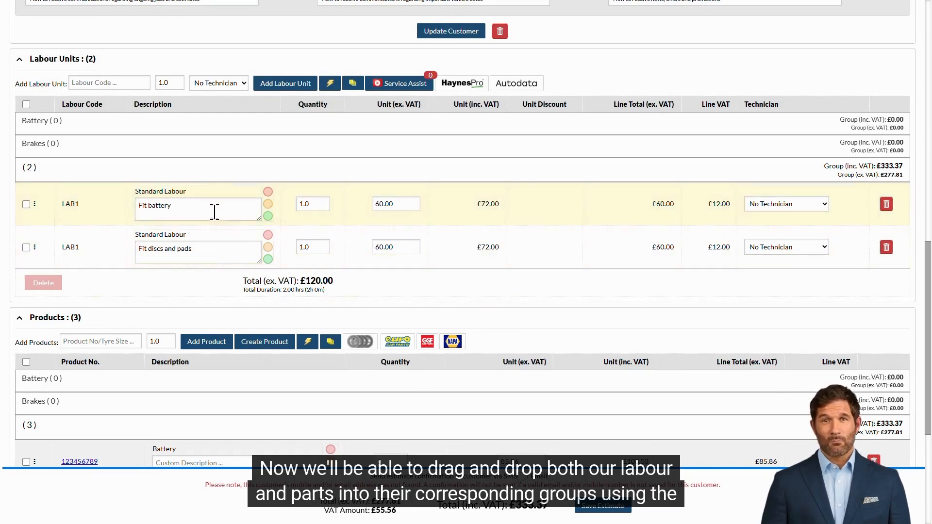
left_click_drag(37, 204, 30, 145)
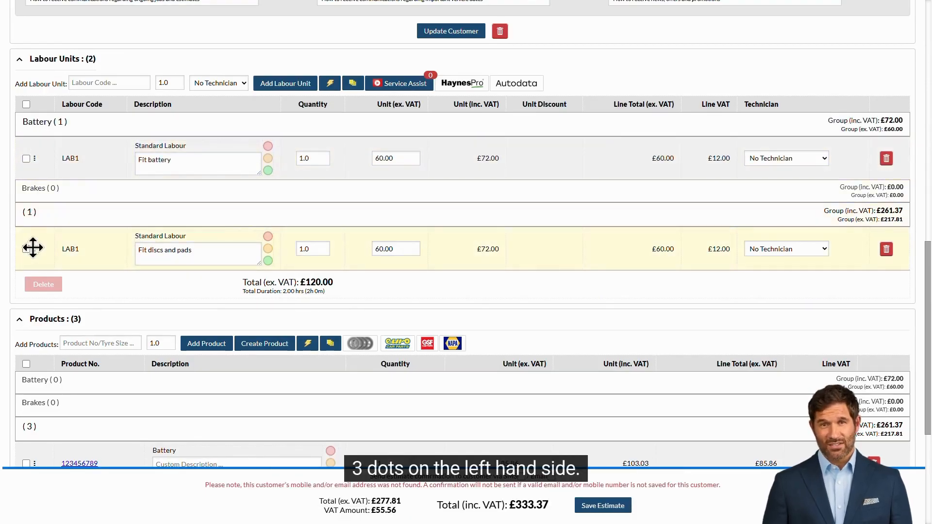
left_click_drag(32, 248, 32, 204)
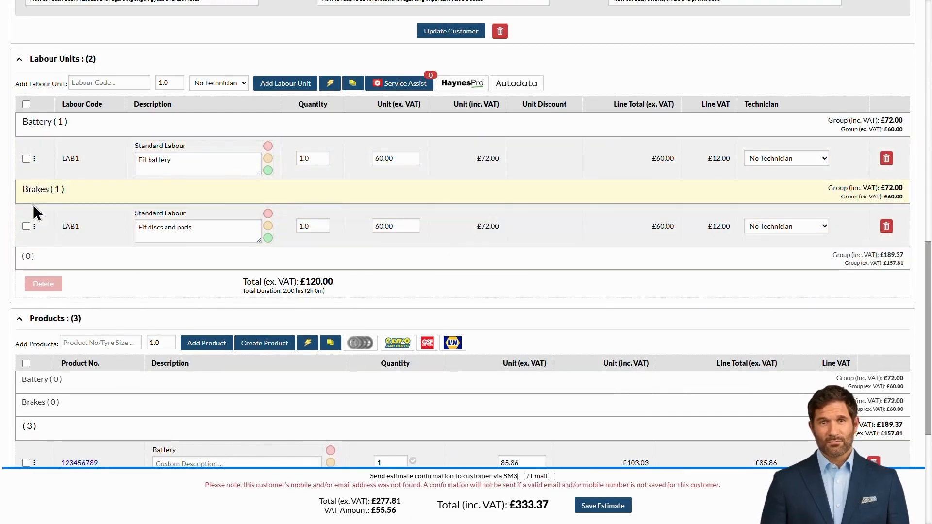
scroll(449, 211, "down", 5)
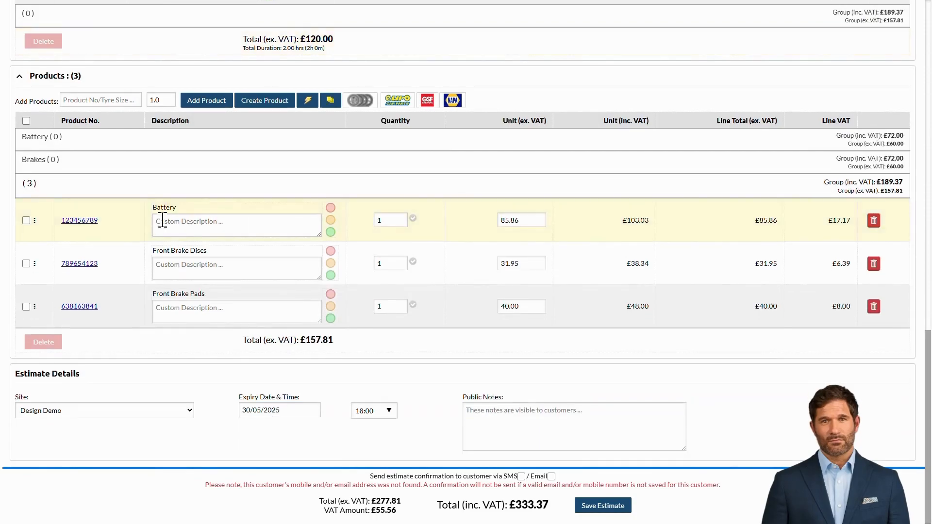
left_click_drag(35, 219, 38, 179)
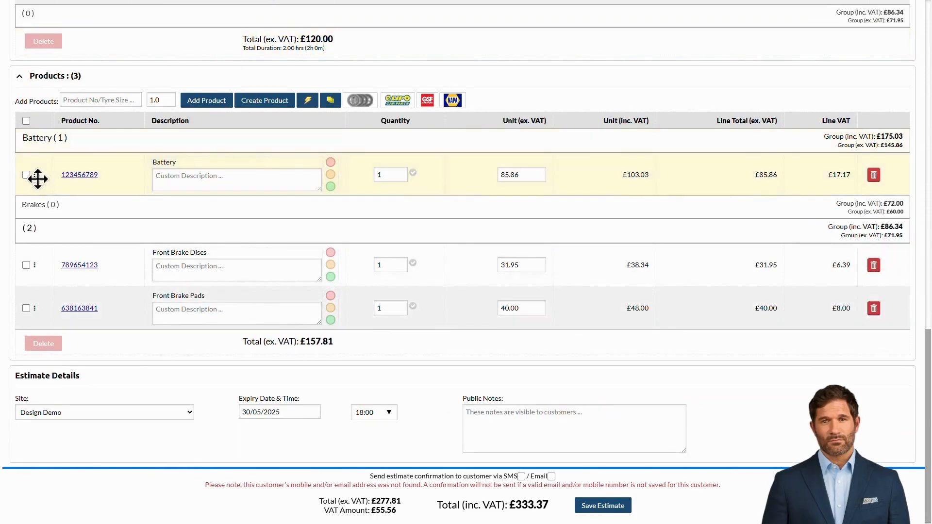
left_click_drag(34, 265, 28, 220)
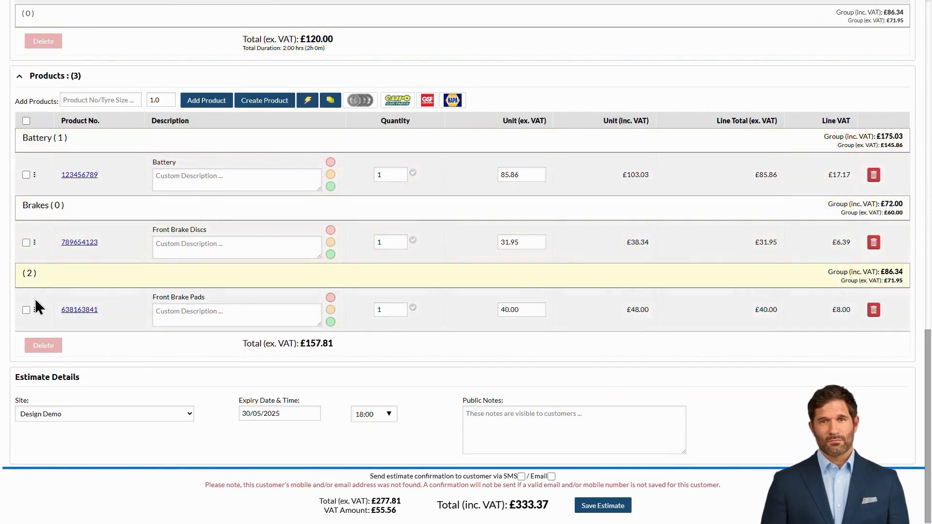
left_click_drag(34, 308, 31, 262)
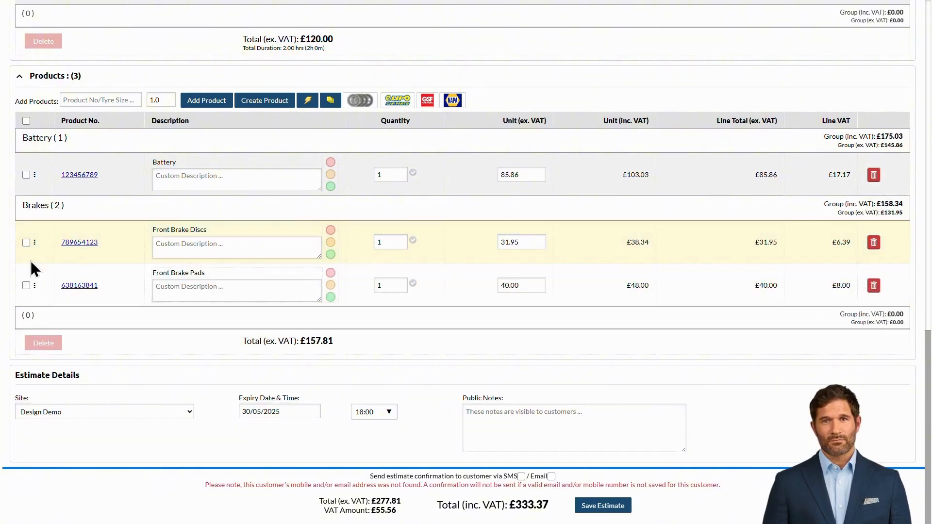
scroll(30, 260, "up", 1)
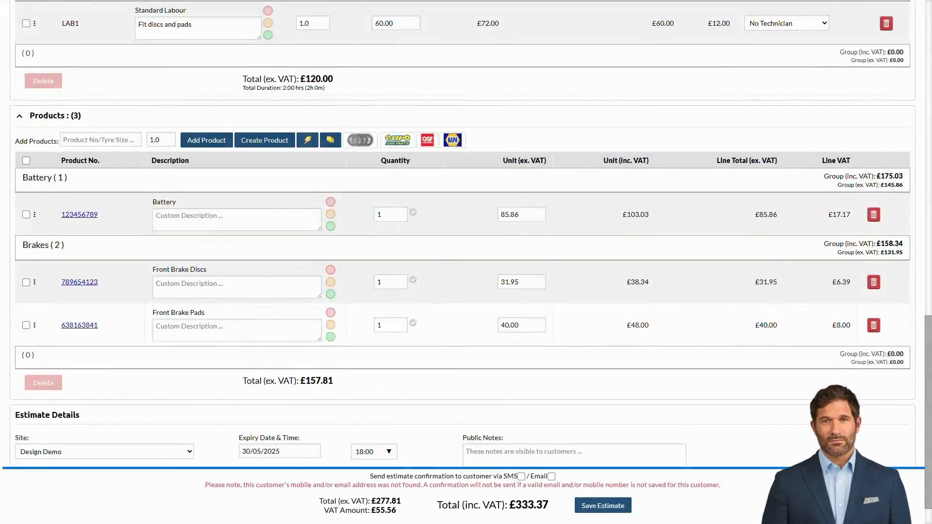
scroll(294, 348, "down", 1)
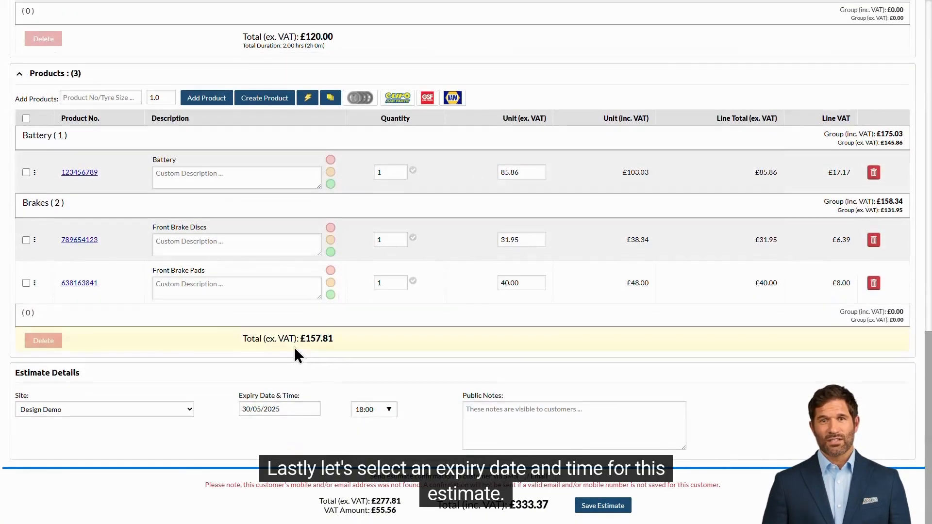
Set the estimate expiry to 31/05/2025 at 20:00 and save the estimate
left_click(296, 410)
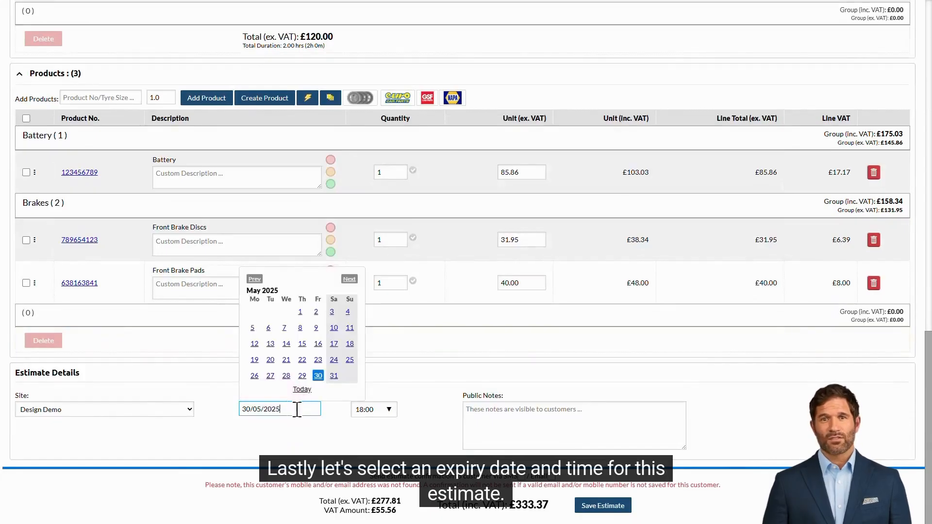
left_click(334, 376)
left_click(388, 421)
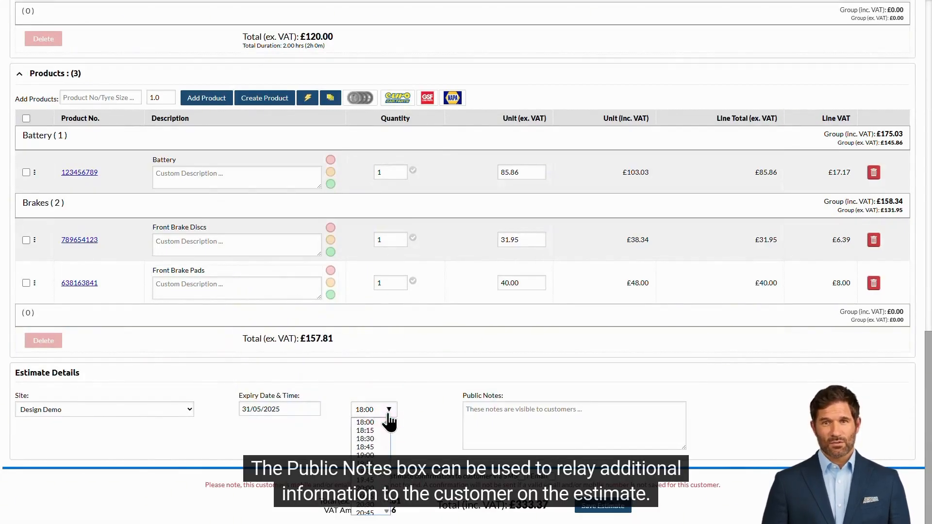
left_click(381, 488)
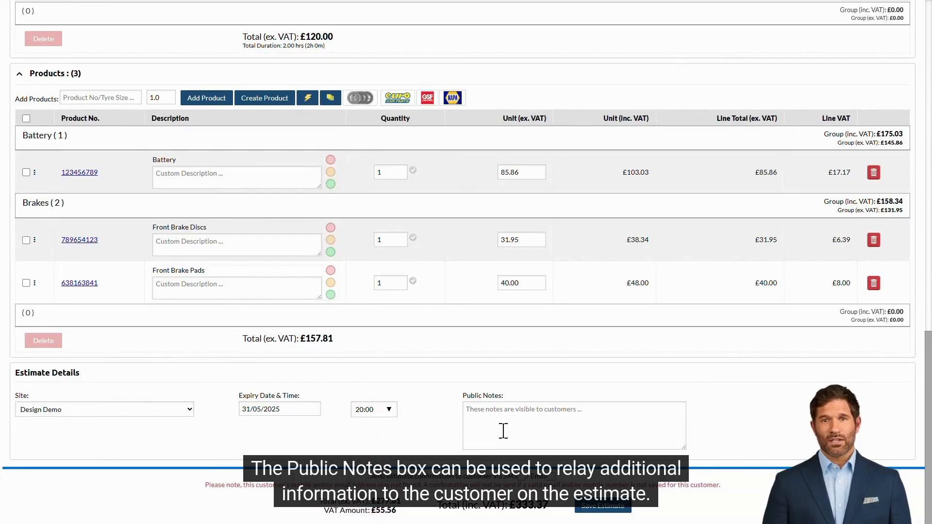
left_click(579, 411)
left_click(722, 412)
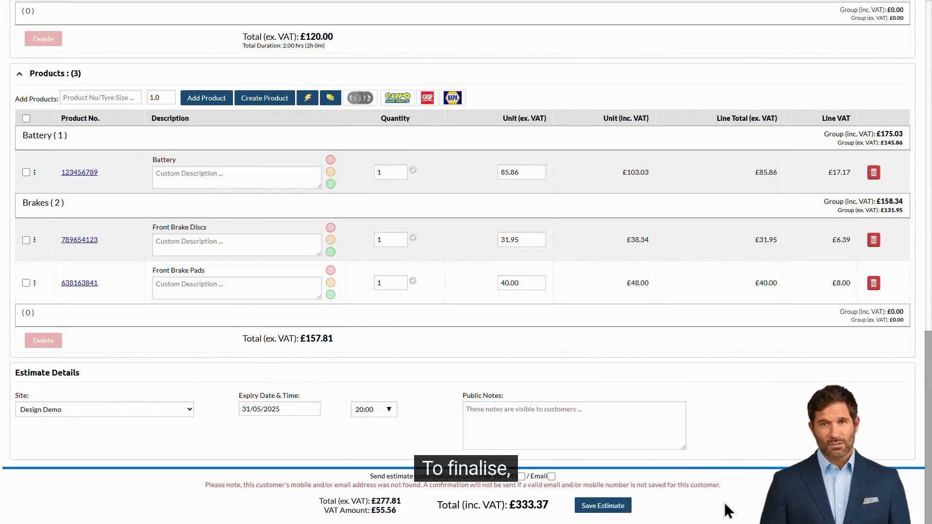
left_click(625, 510)
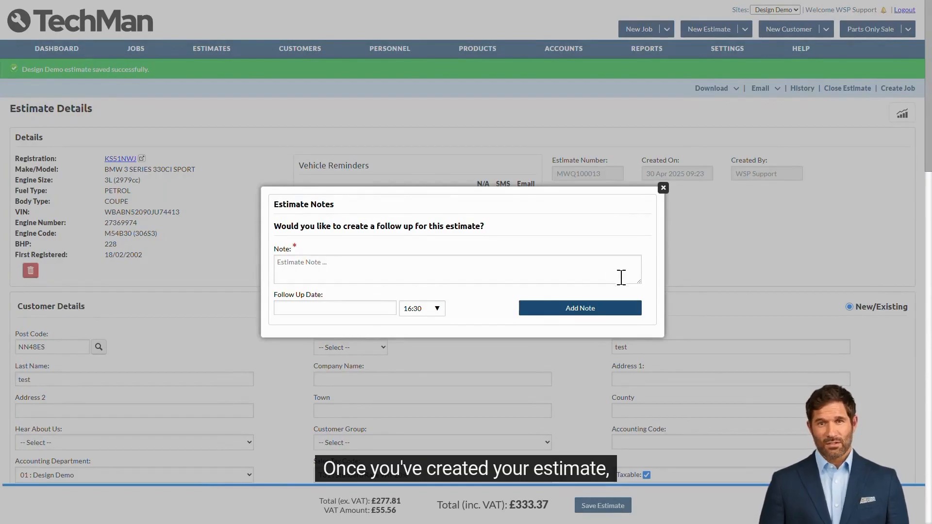
Add the follow-up note 'Call customer' due 3 May 2025
left_click(505, 264)
type("Call cus")
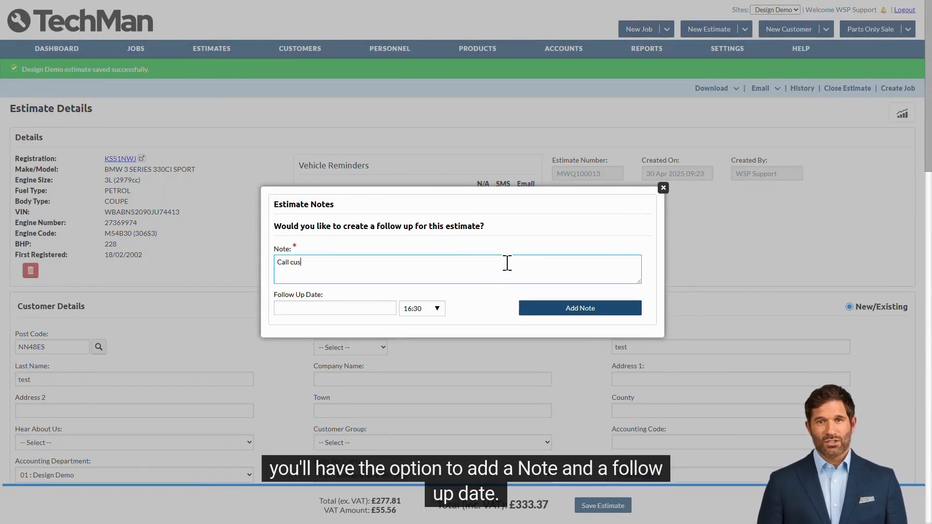
type("tomer")
left_click(381, 307)
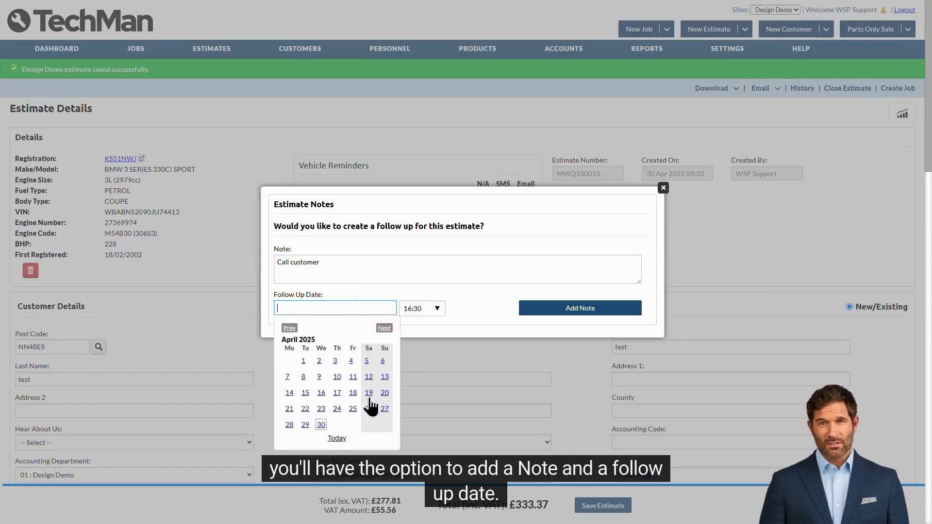
left_click(384, 328)
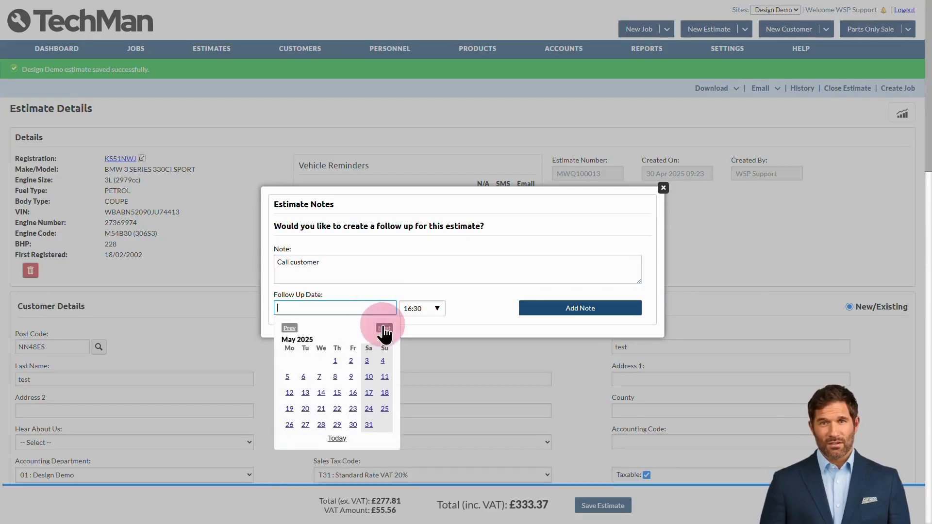
left_click(367, 363)
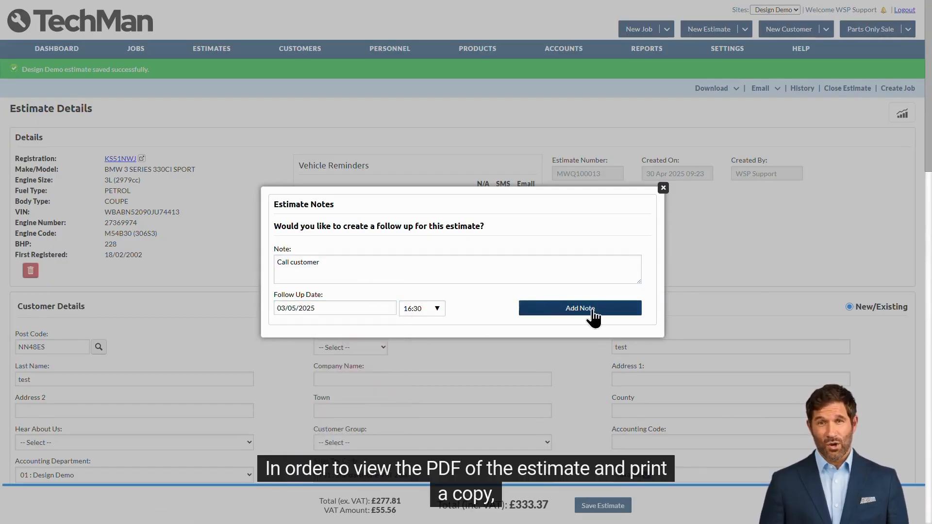
left_click(629, 314)
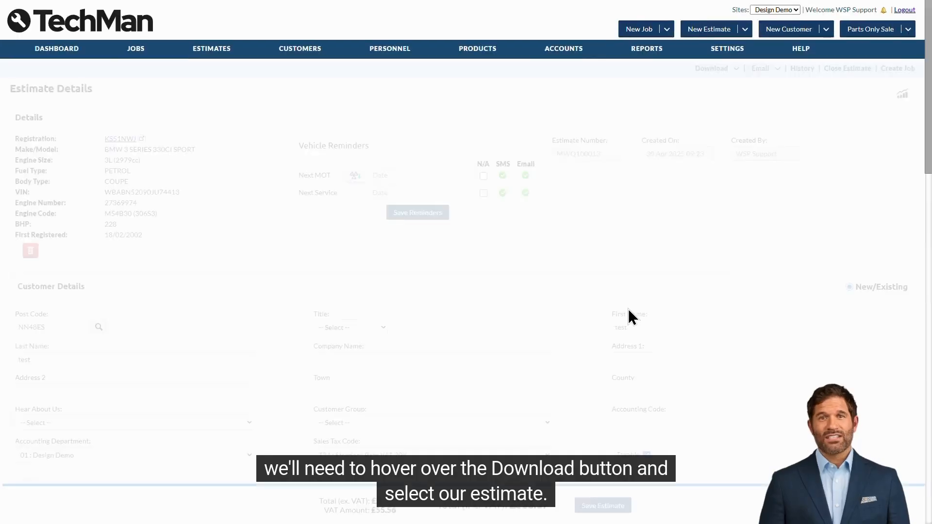
mouse_move(721, 69)
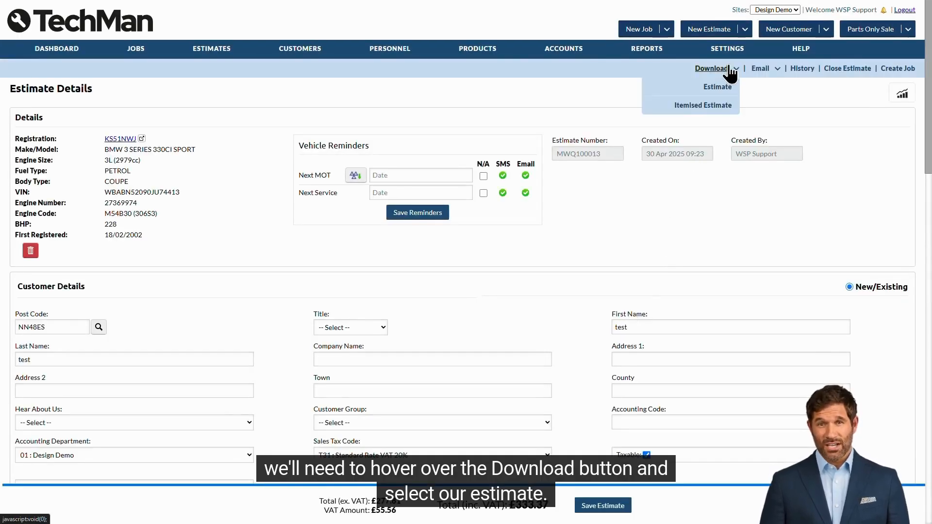
left_click(728, 105)
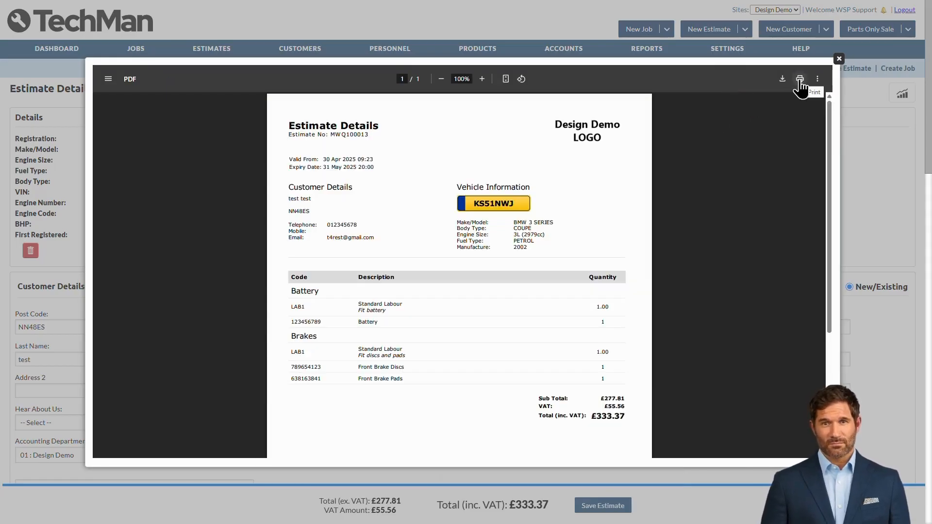
left_click(838, 60)
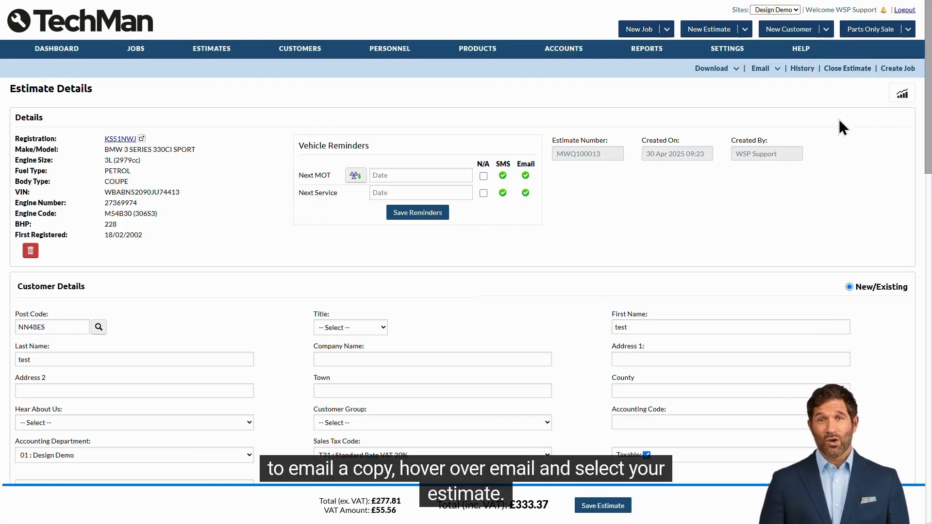
Prepare the estimate email with the Estimate Confirmation Email template and preview it
mouse_move(762, 71)
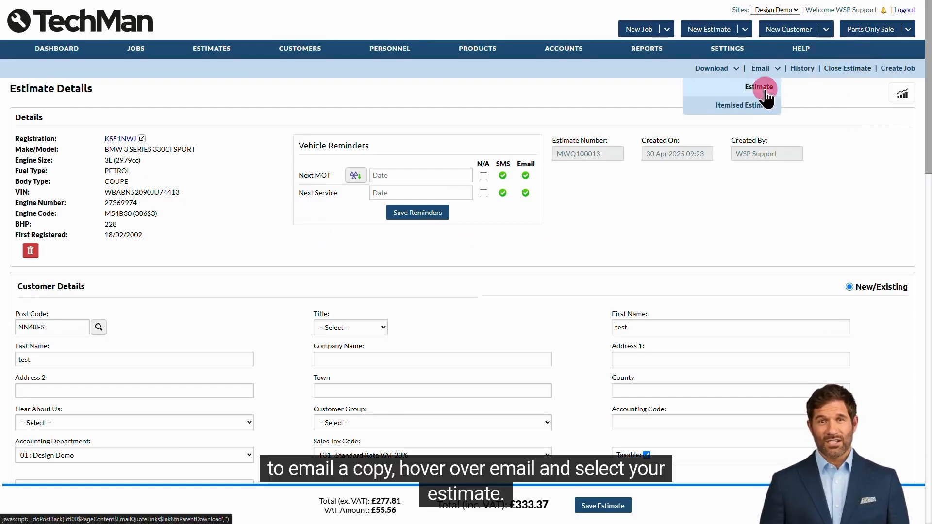
left_click(766, 91)
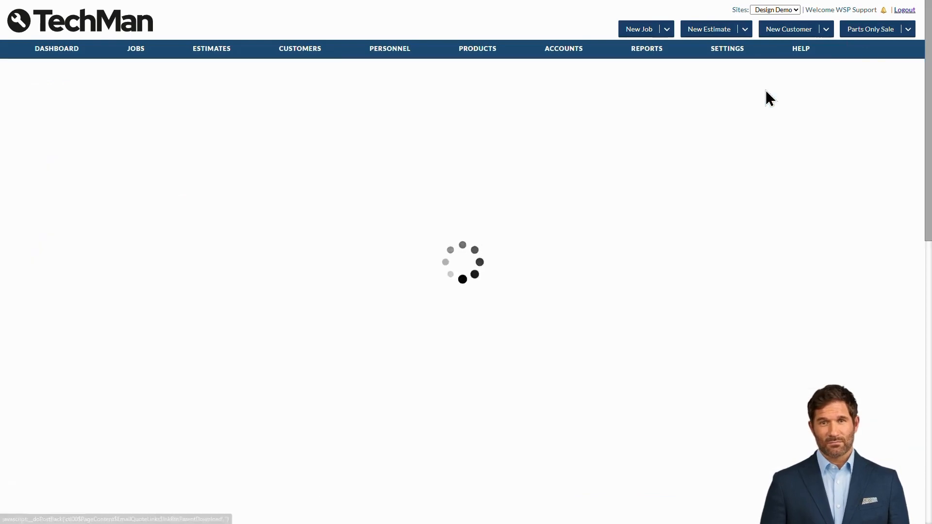
left_click(189, 102)
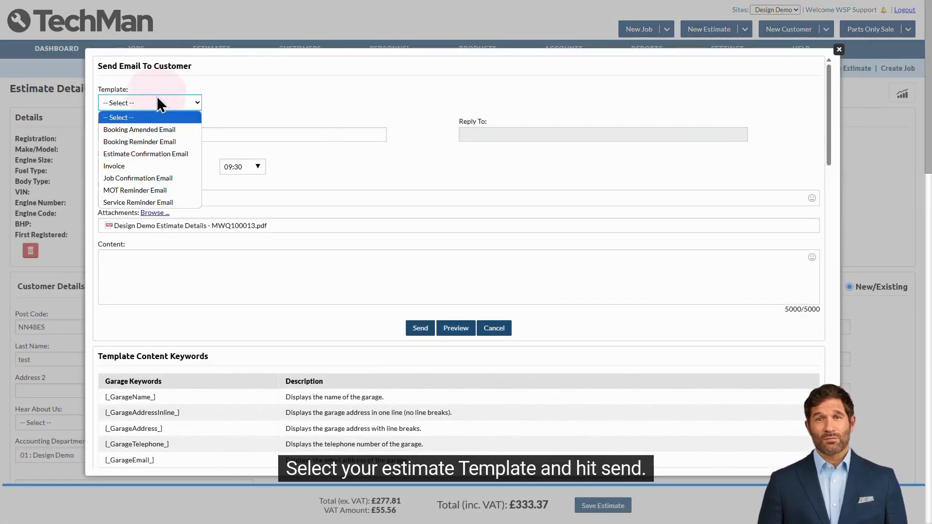
left_click(176, 154)
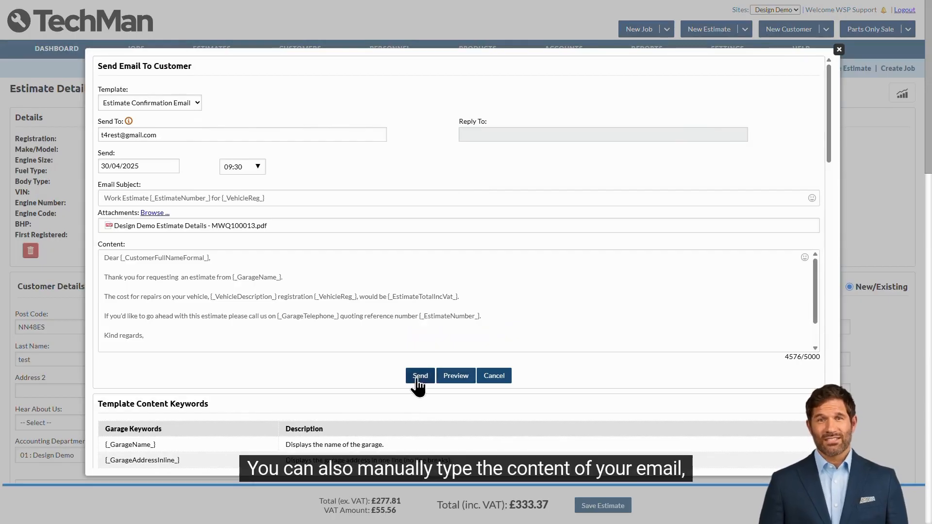
left_click(453, 380)
scroll(628, 258, "down", 10)
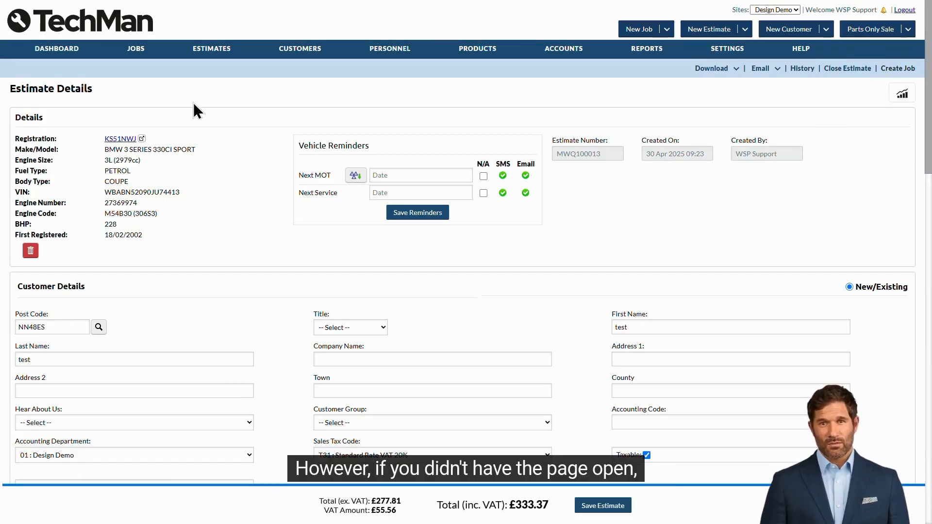
From All Estimates, create a job from estimate MWQ100013
mouse_move(192, 59)
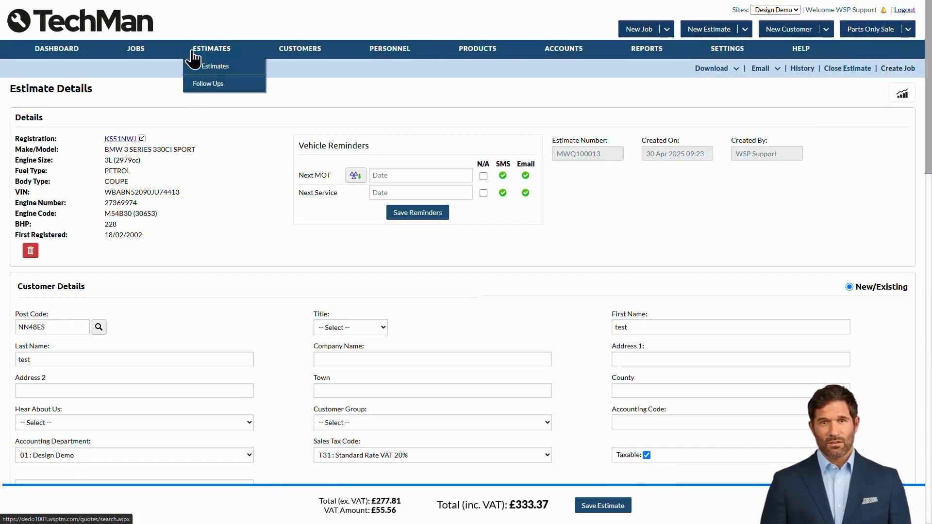
left_click(249, 68)
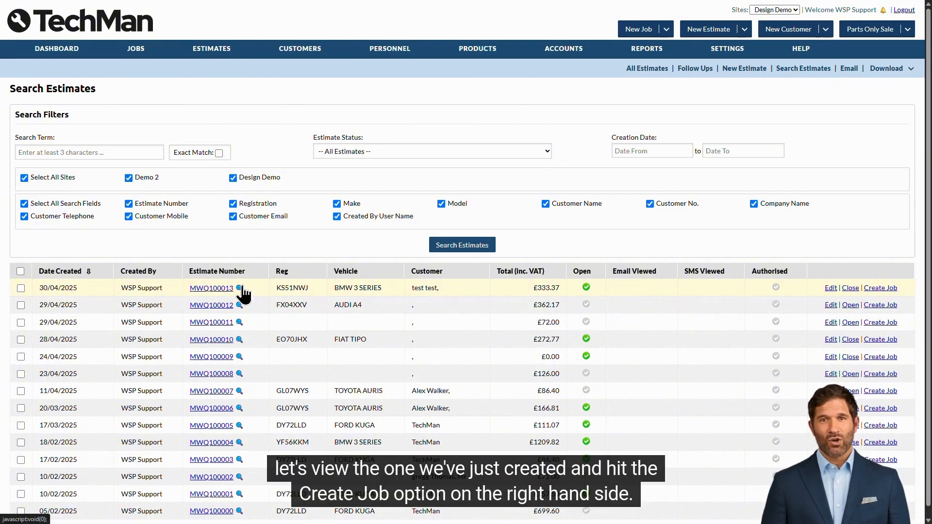
left_click(892, 288)
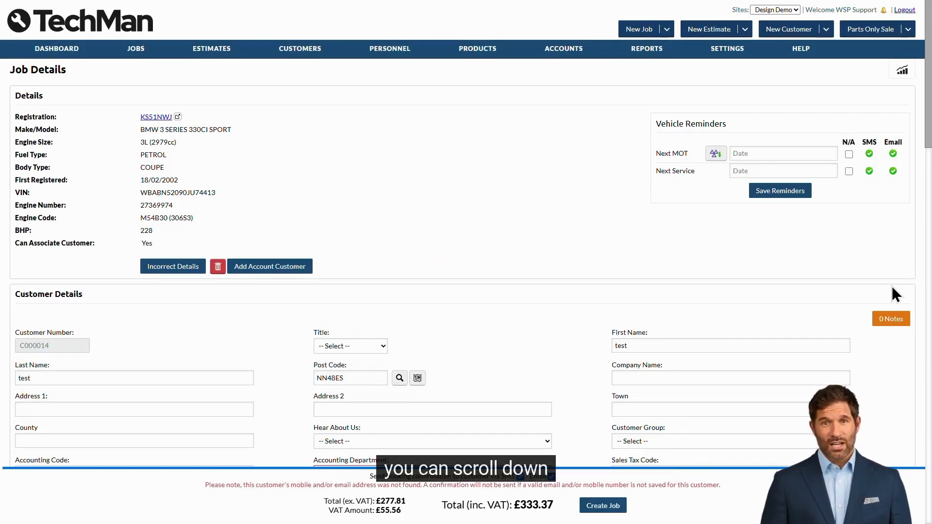
scroll(892, 288, "down", 20)
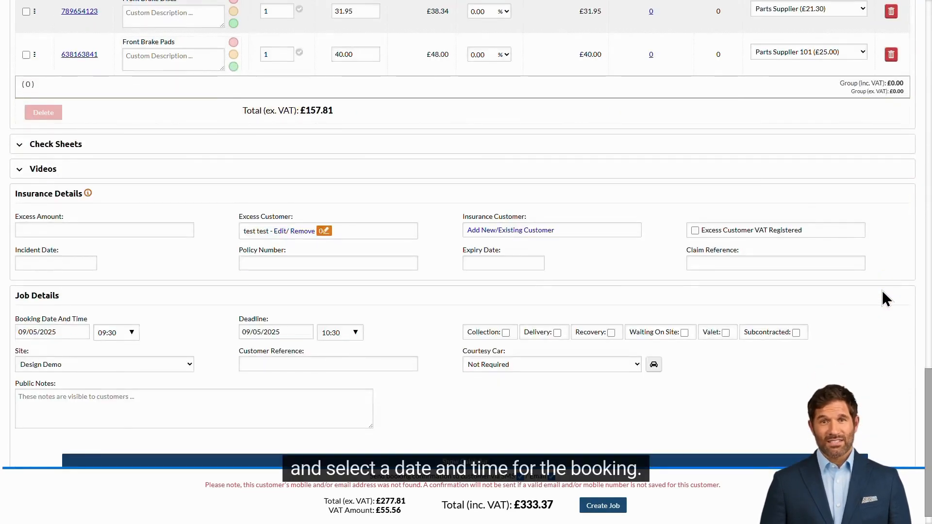
scroll(882, 292, "down", 1)
left_click(87, 304)
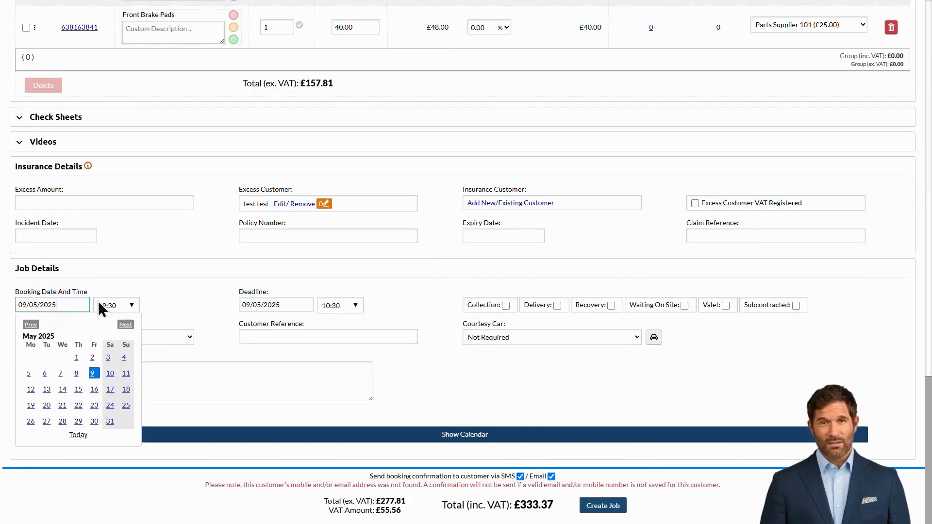
left_click(127, 305)
left_click(131, 306)
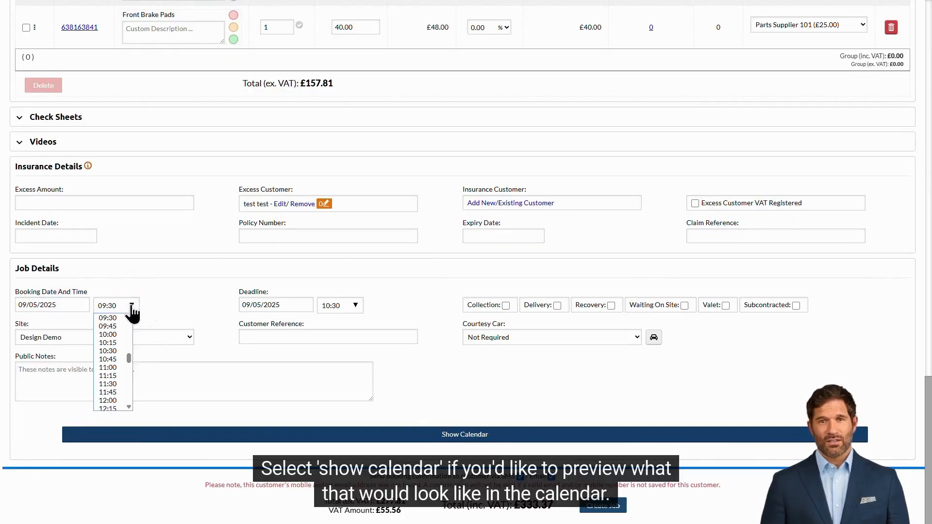
left_click(447, 434)
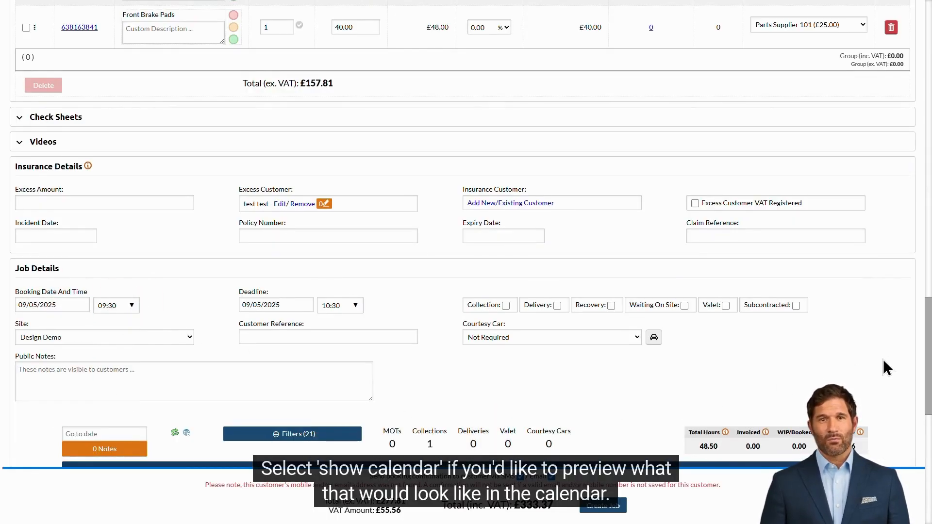
scroll(890, 366, "down", 2)
scroll(895, 365, "down", 7)
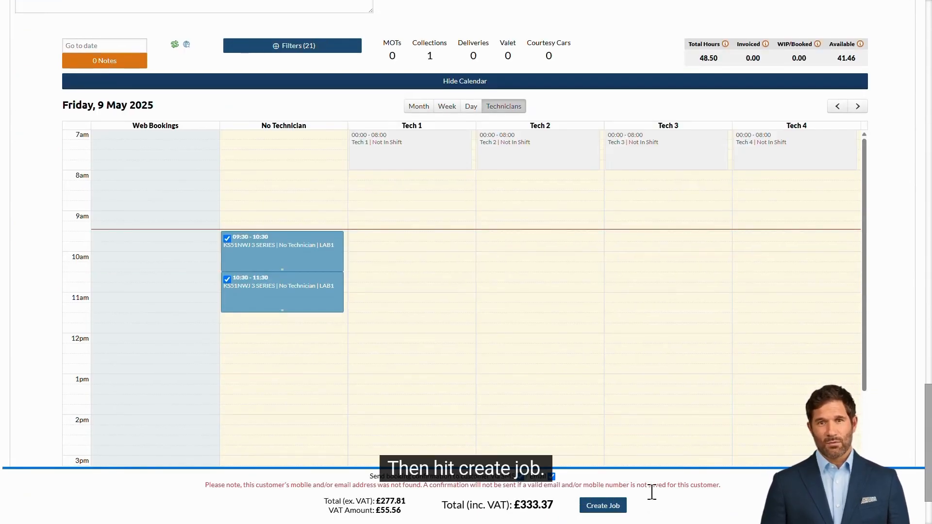
left_click(614, 510)
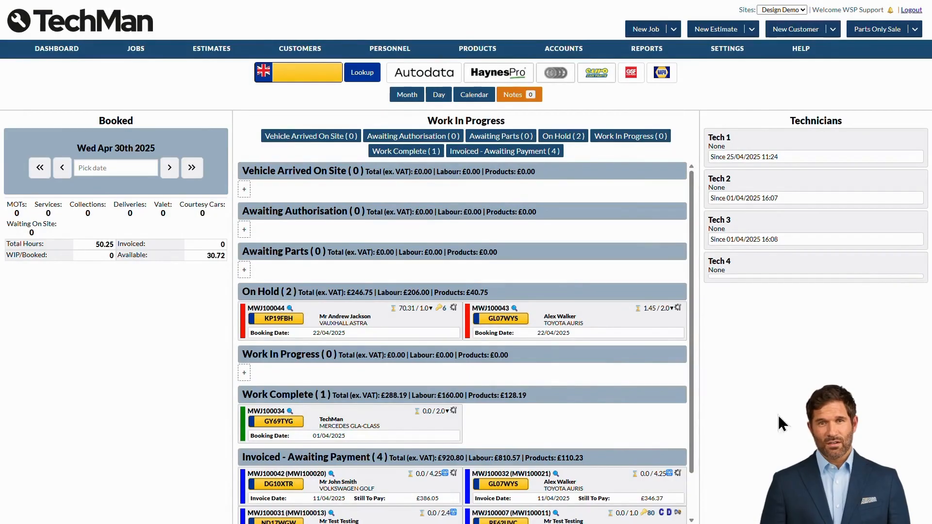
Open job MWJ100034, enter vehicle mileage 10000, and check both purchase orders show Goods Received
left_click(282, 412)
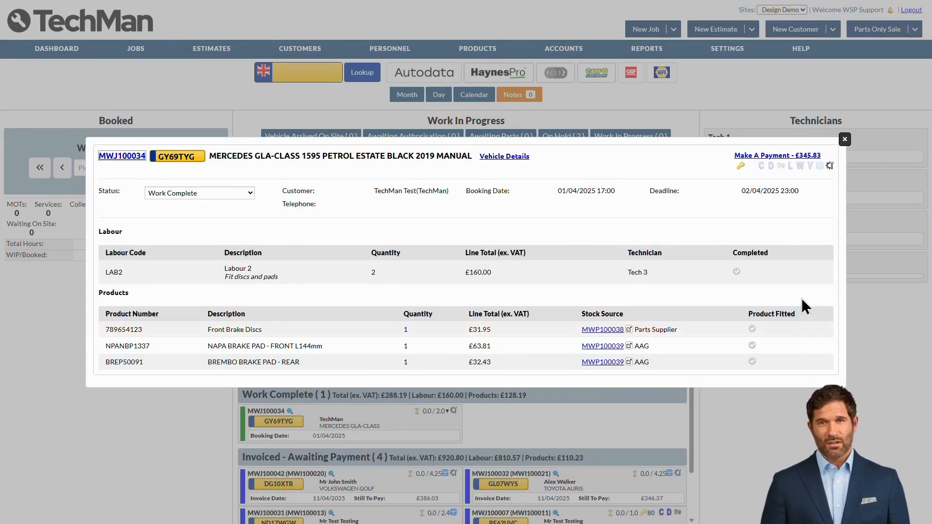
left_click(139, 159)
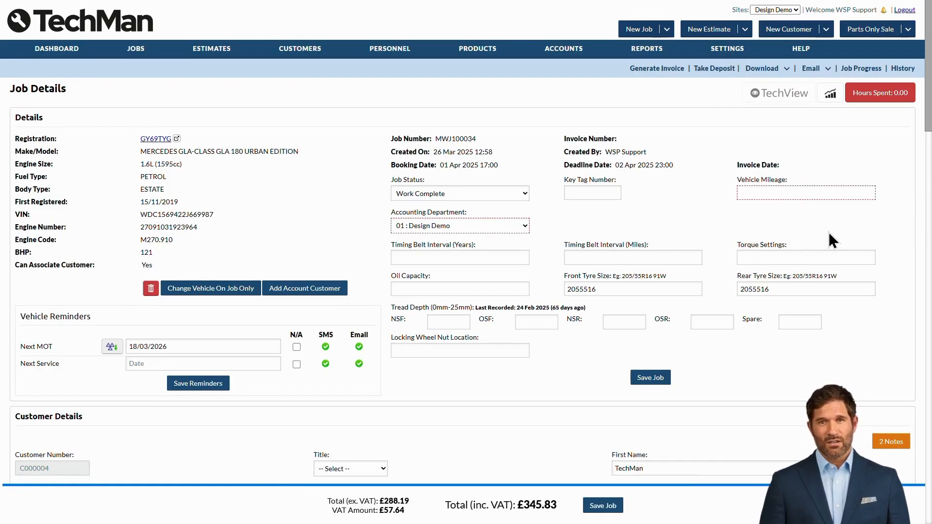
left_click(792, 193)
type("10000")
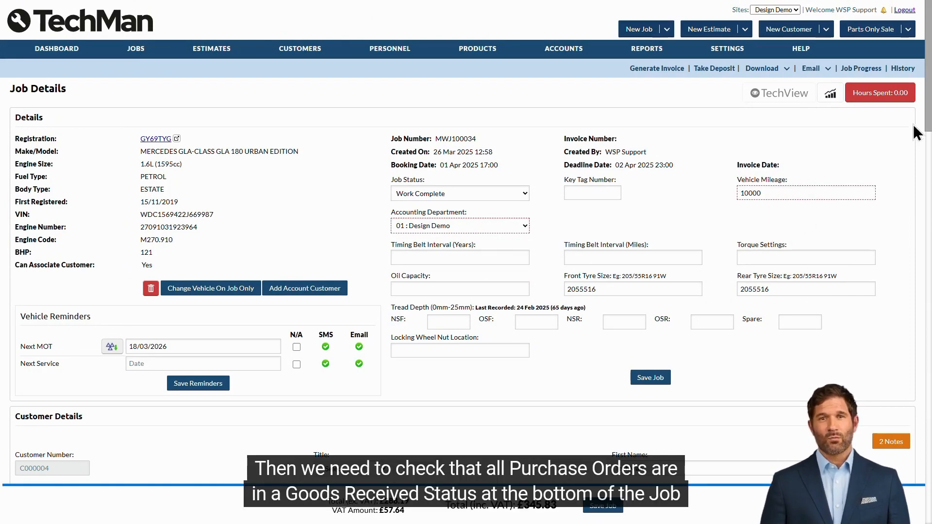
left_click_drag(927, 114, 928, 469)
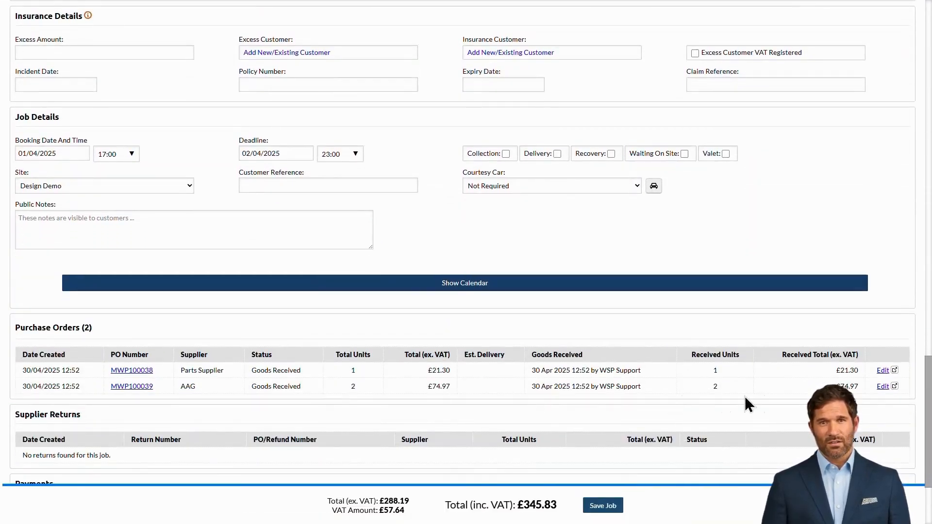
left_click_drag(922, 404, 925, 46)
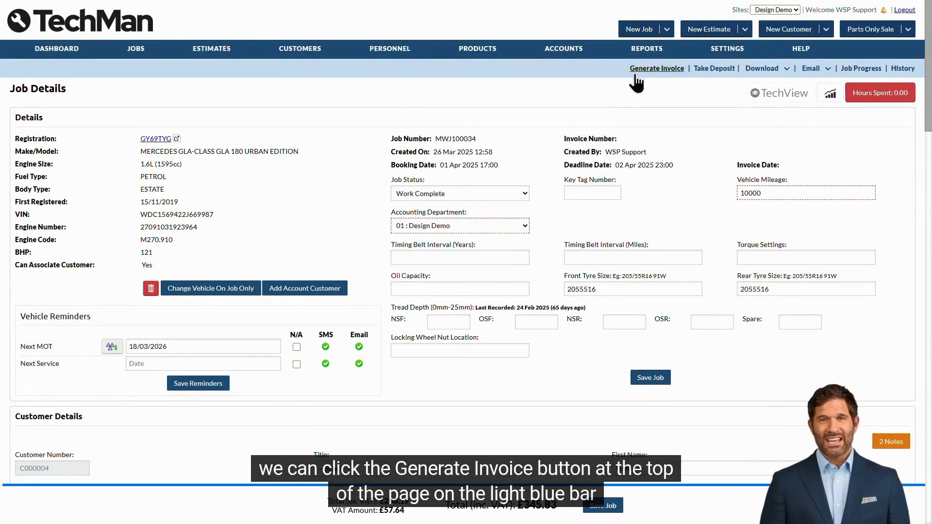
Generate and confirm invoice MWI100024 for job MWJ100034, totalling £345.83 inc. VAT
left_click(679, 69)
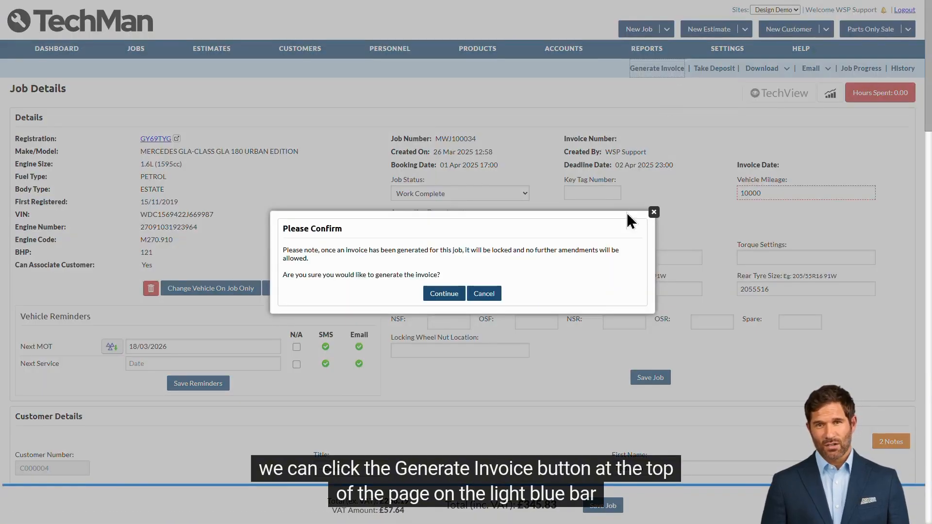
left_click(439, 295)
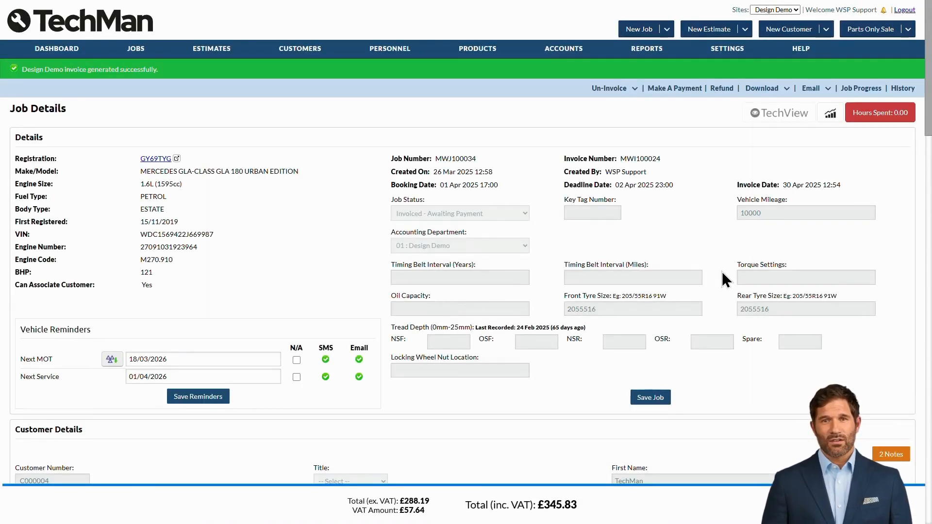
left_click(762, 88)
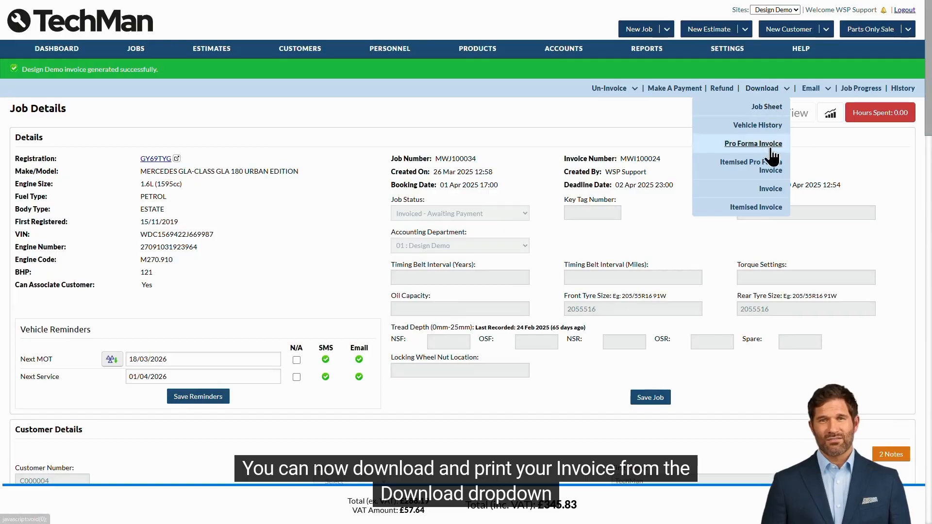
left_click(771, 188)
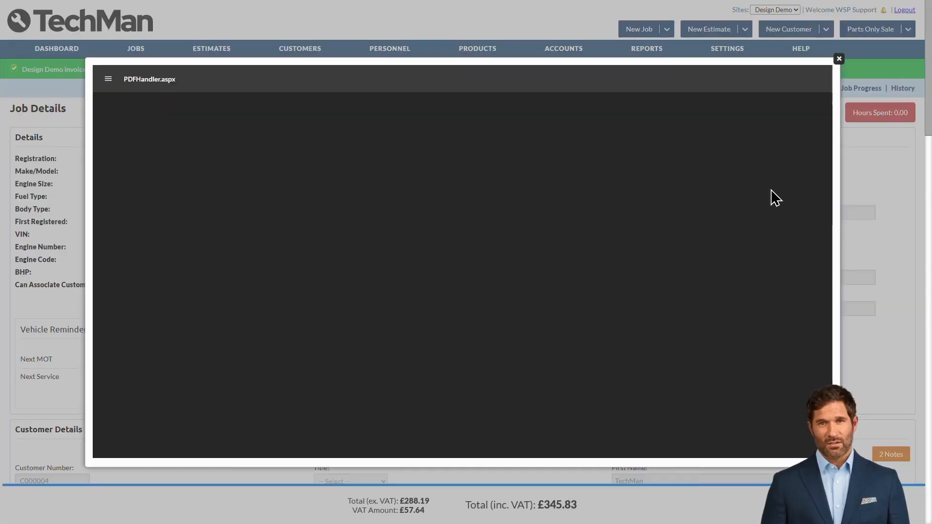
left_click(838, 59)
left_click(820, 92)
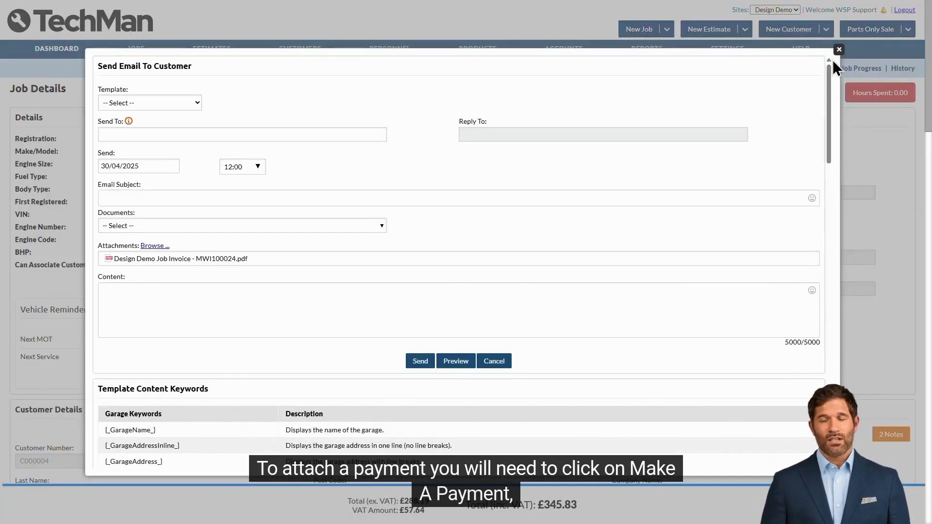
left_click(839, 50)
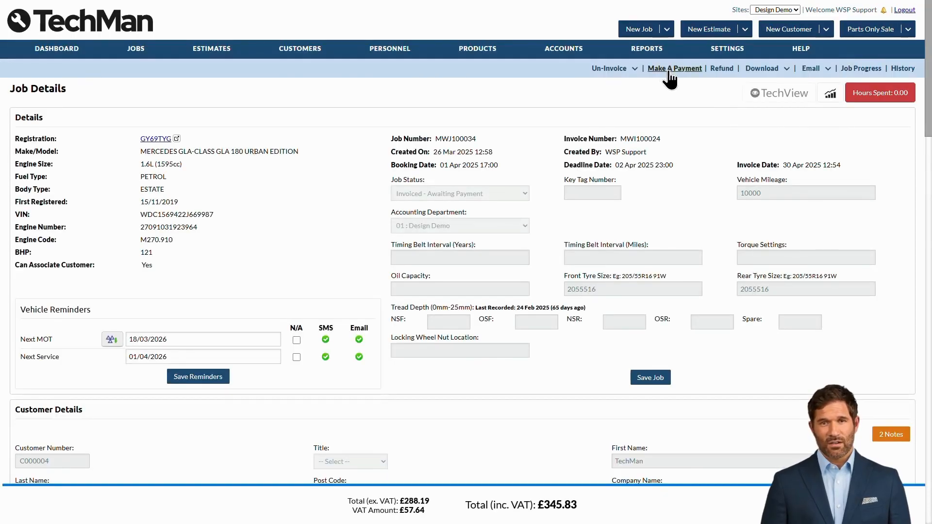
Record a Card payment of £345.83 against invoice MWI100024
left_click(669, 69)
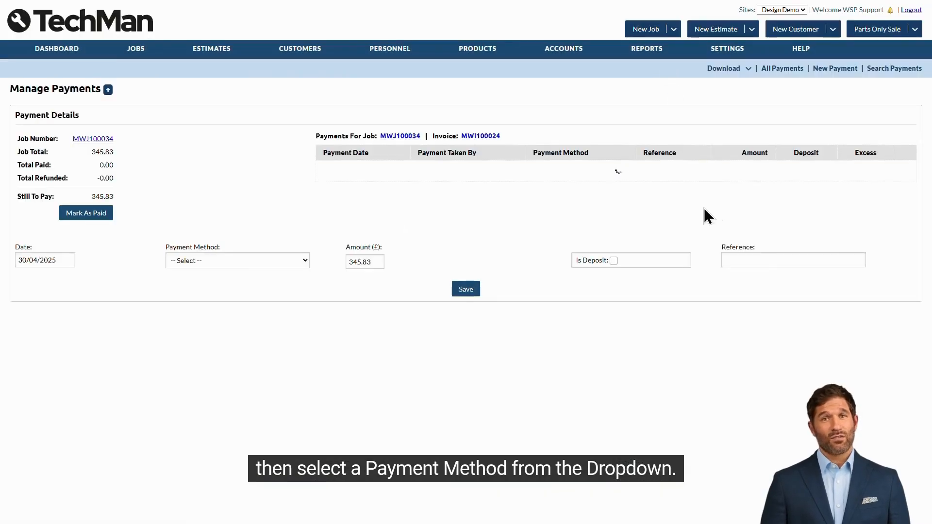
left_click(286, 261)
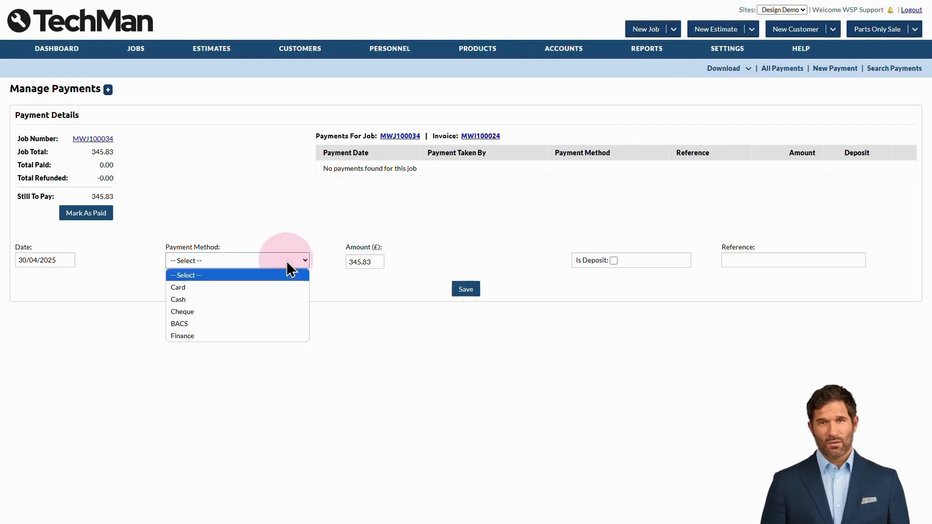
left_click(284, 287)
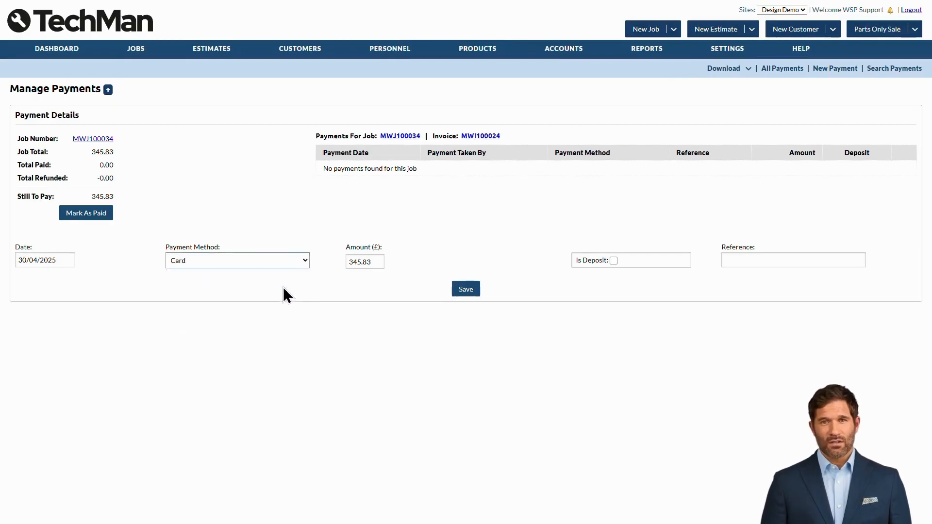
left_click(476, 289)
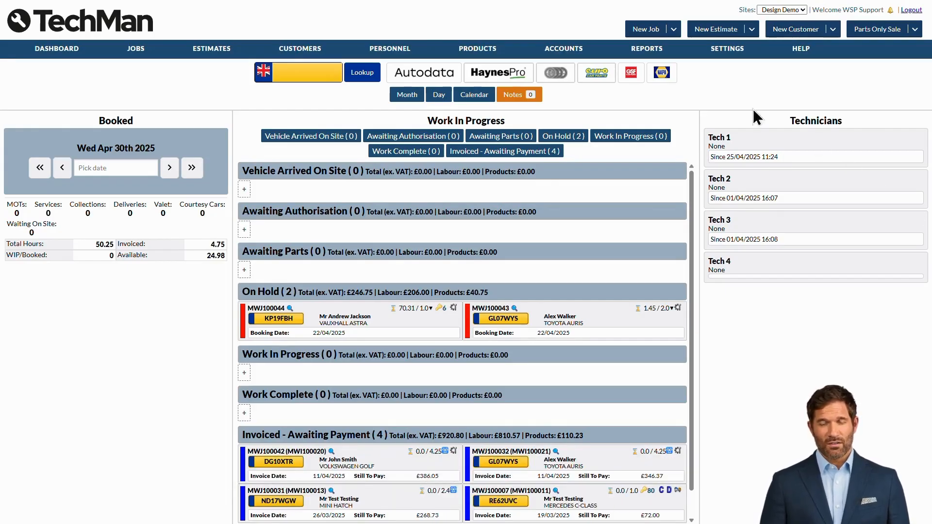
On the System Reports page, expand Accounting Reports and show the Customer Invoice/Credit Report options
left_click(661, 51)
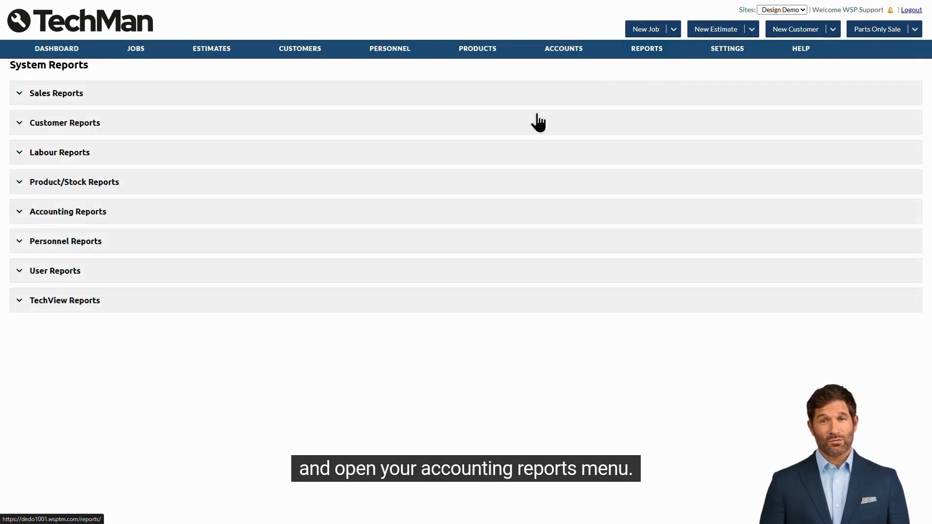
left_click(163, 217)
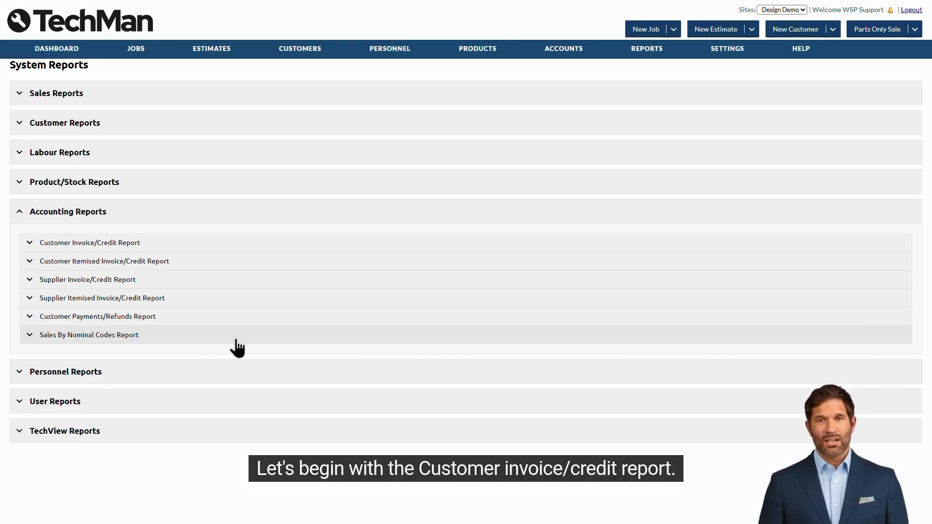
left_click(224, 242)
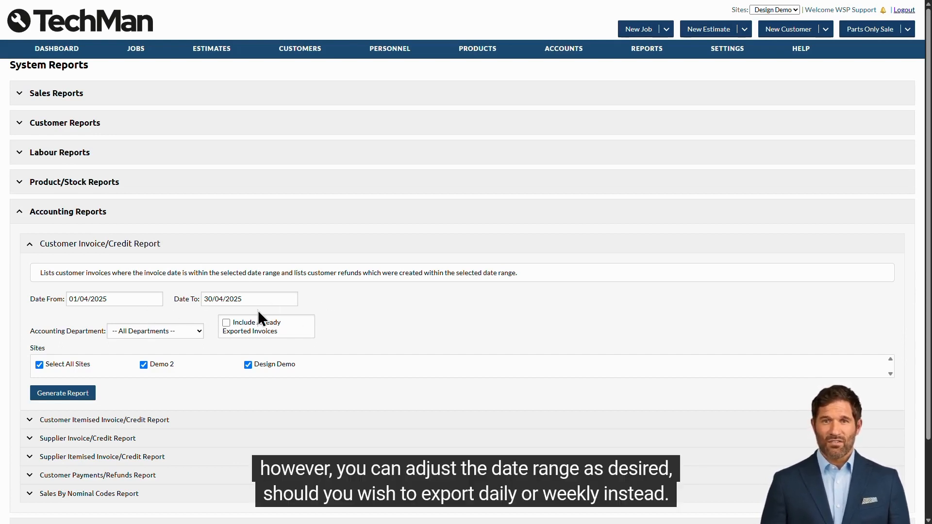
Generate the Customer Invoice/Credit Report to 28/04/2025 for 01 : Design Demo, including already exported invoices
left_click(245, 299)
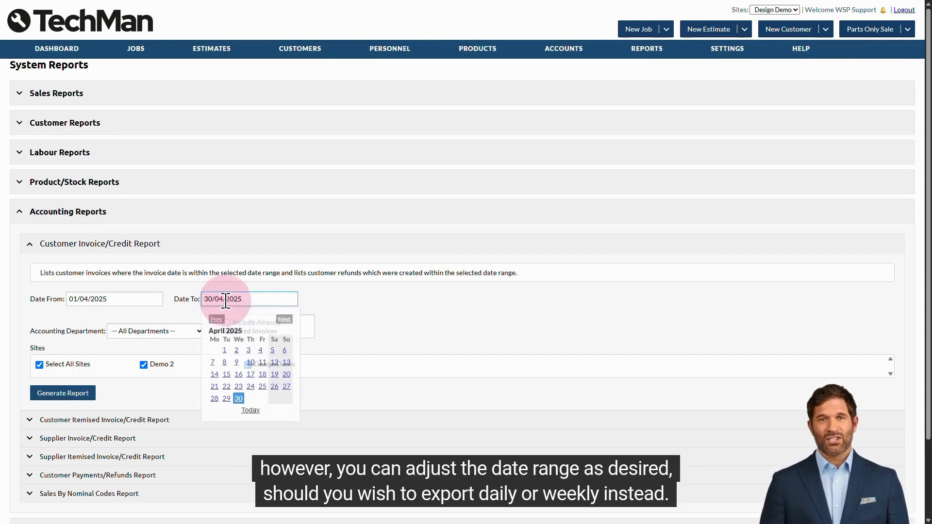
left_click(214, 398)
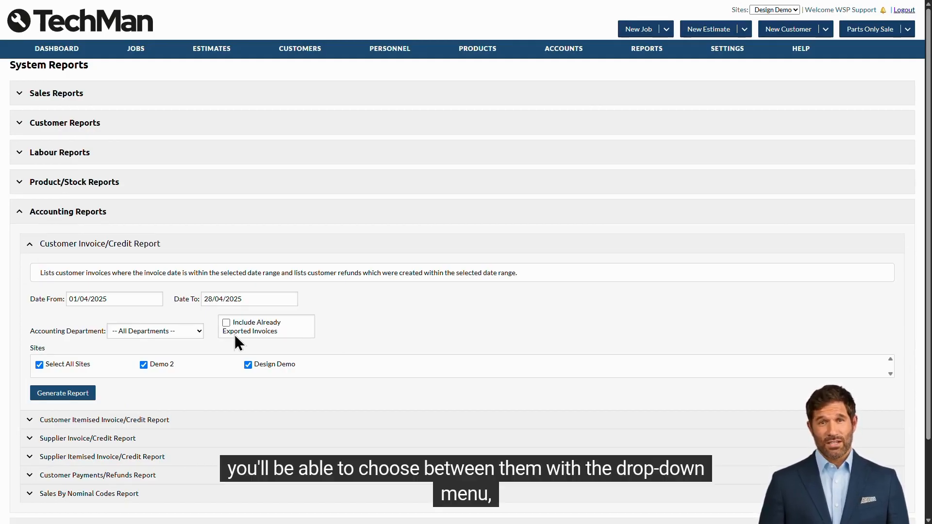
left_click(188, 335)
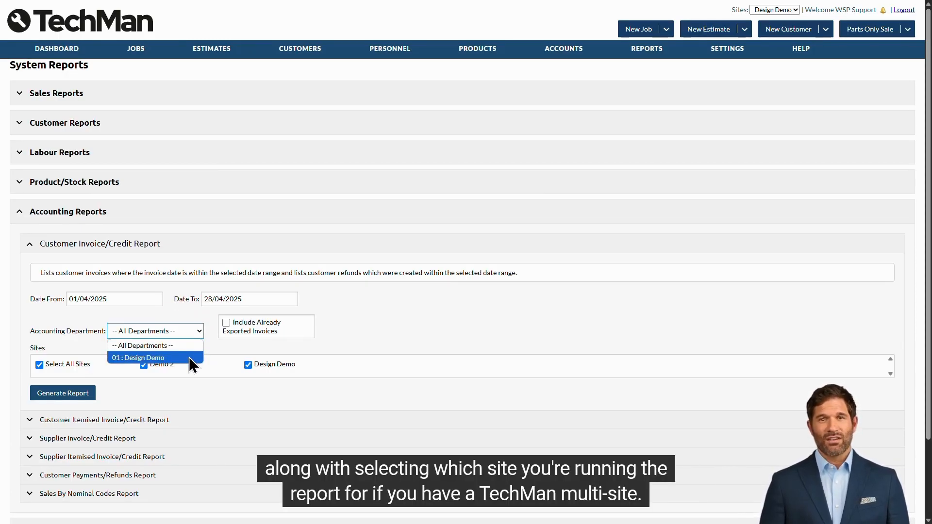
left_click(189, 358)
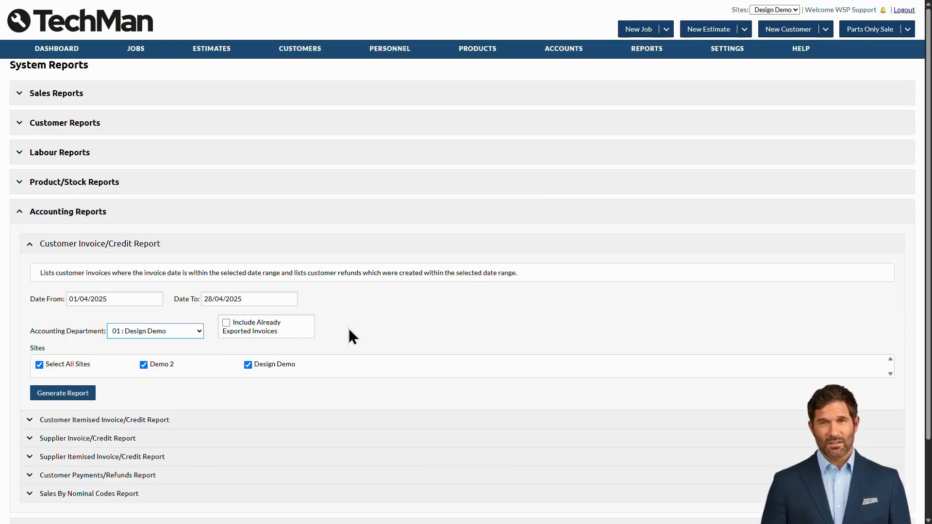
left_click(284, 328)
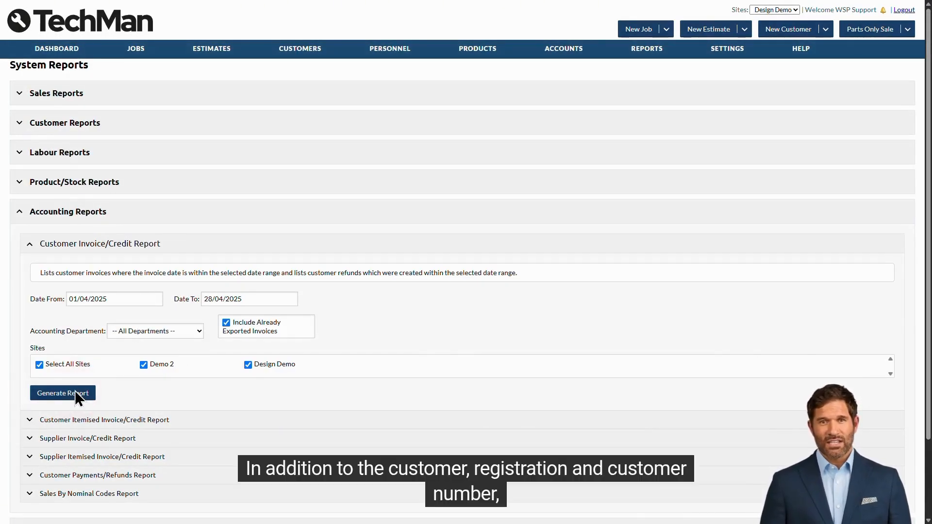
left_click(75, 391)
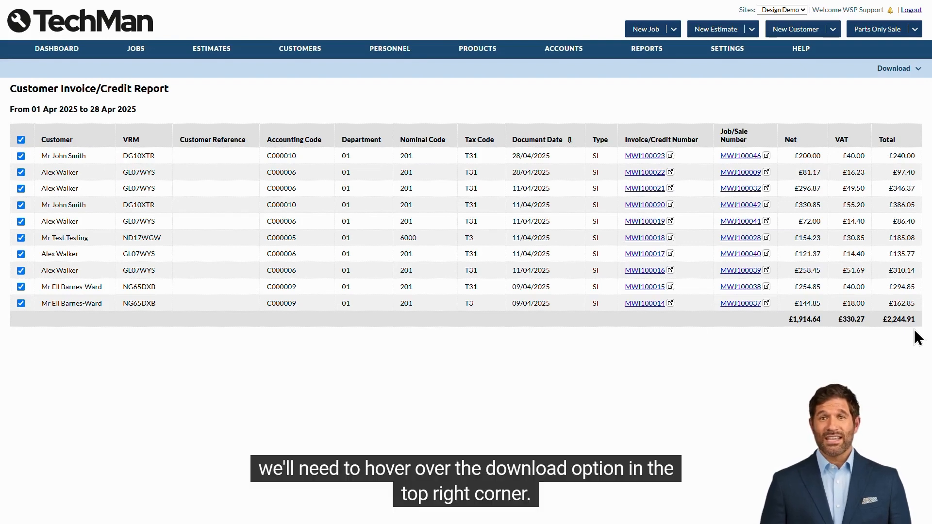
mouse_move(907, 70)
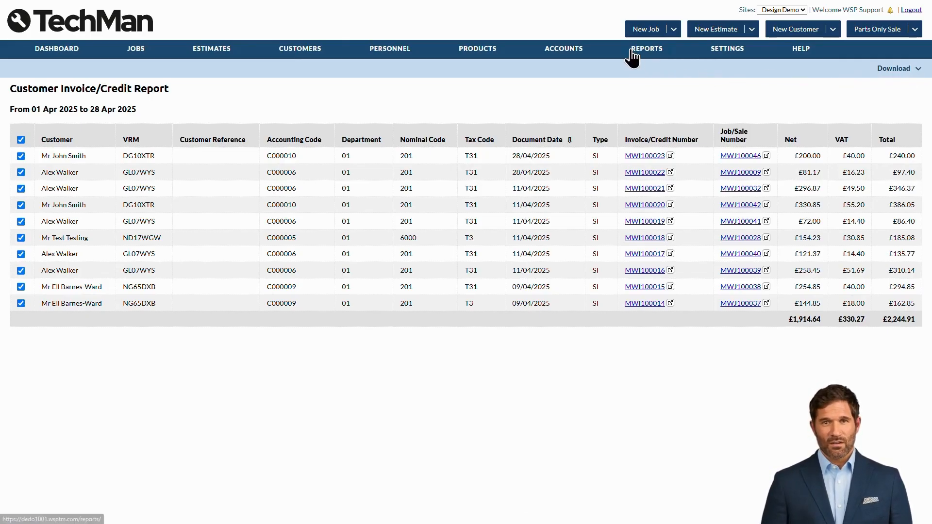
Generate the Supplier Itemised Invoice/Credit Report for April 2025, searched by Invoiced/Credited Date
left_click(647, 49)
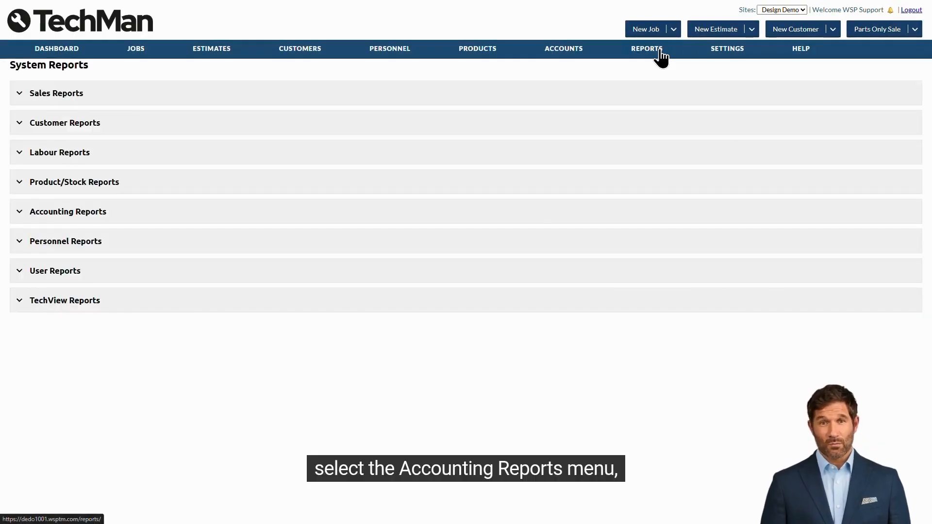
left_click(381, 213)
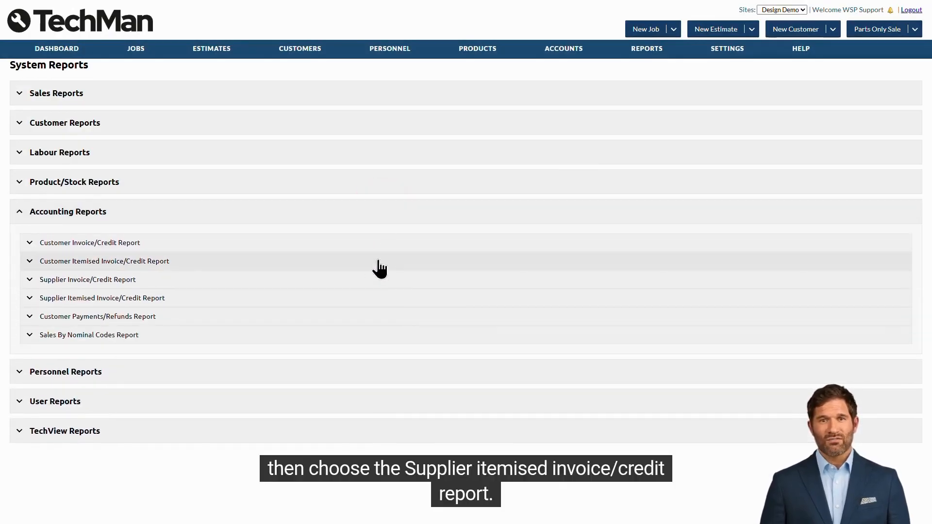
left_click(206, 299)
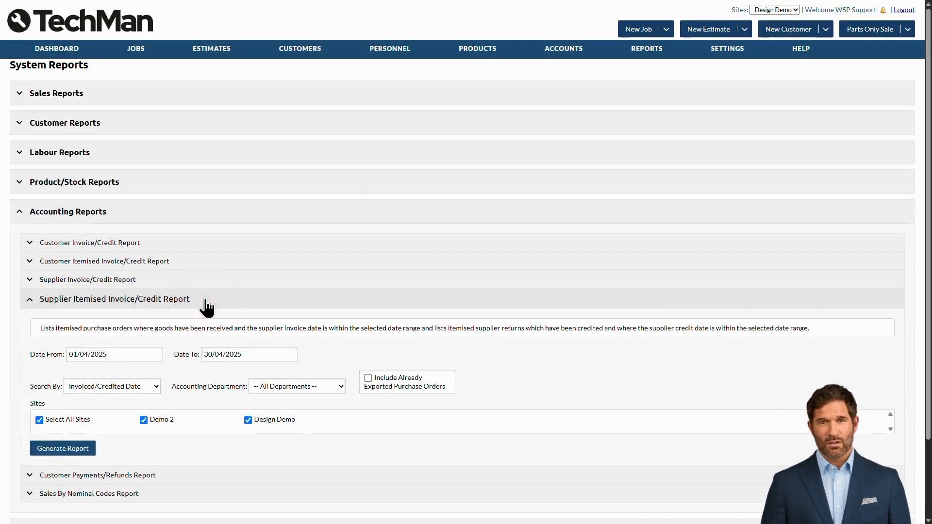
scroll(447, 303, "down", 1)
scroll(447, 306, "down", 1)
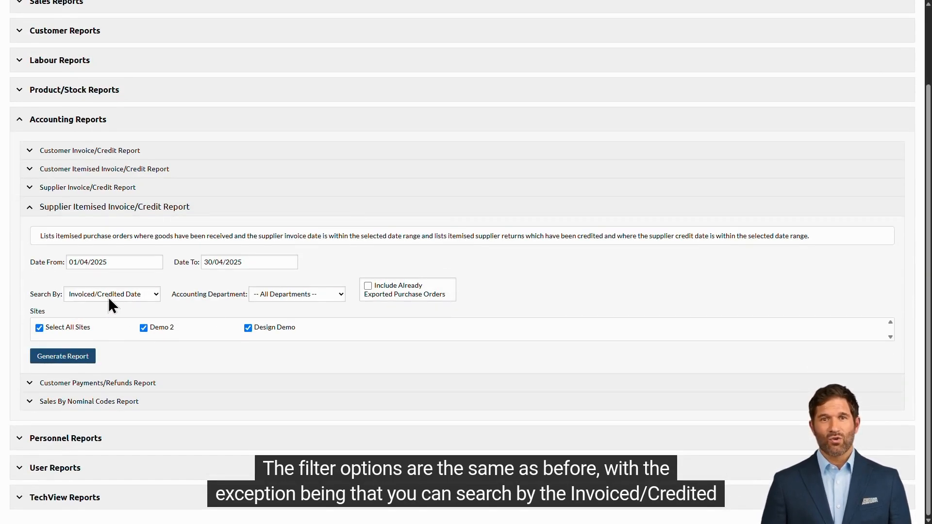
left_click(147, 296)
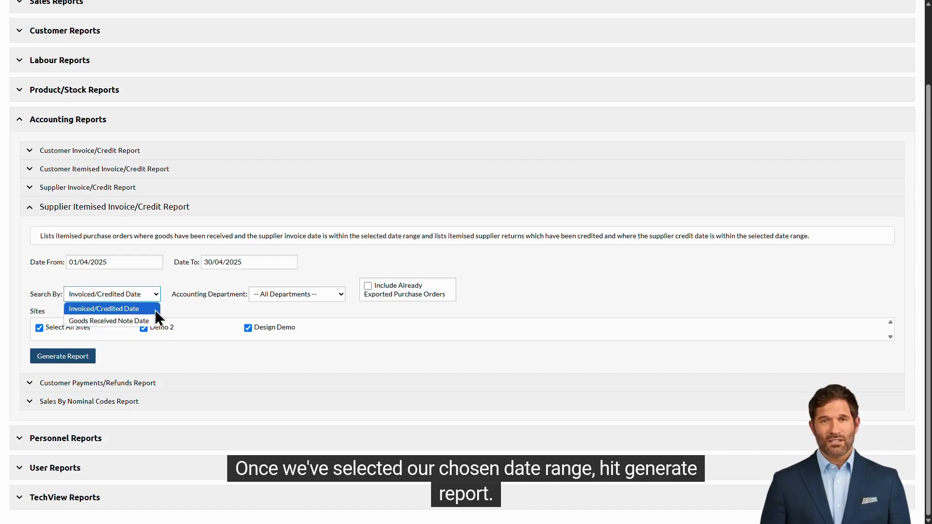
left_click(156, 309)
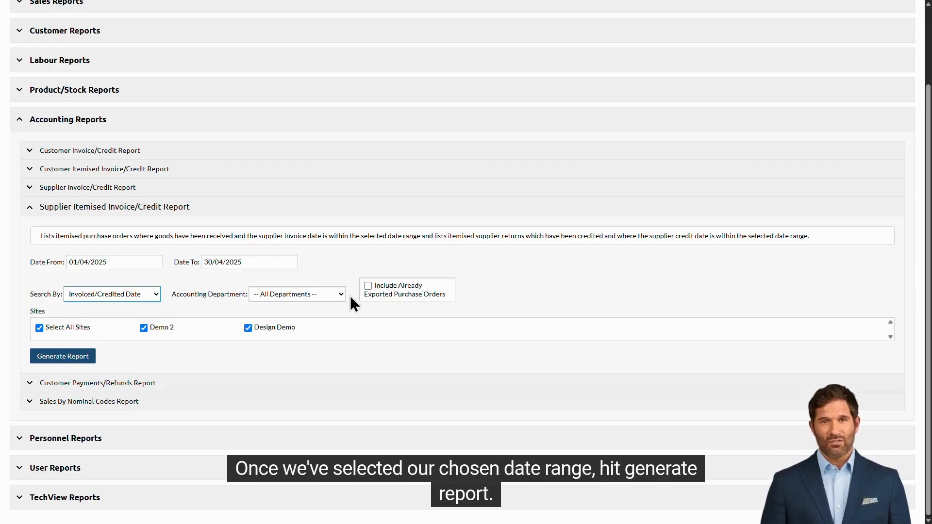
left_click(72, 358)
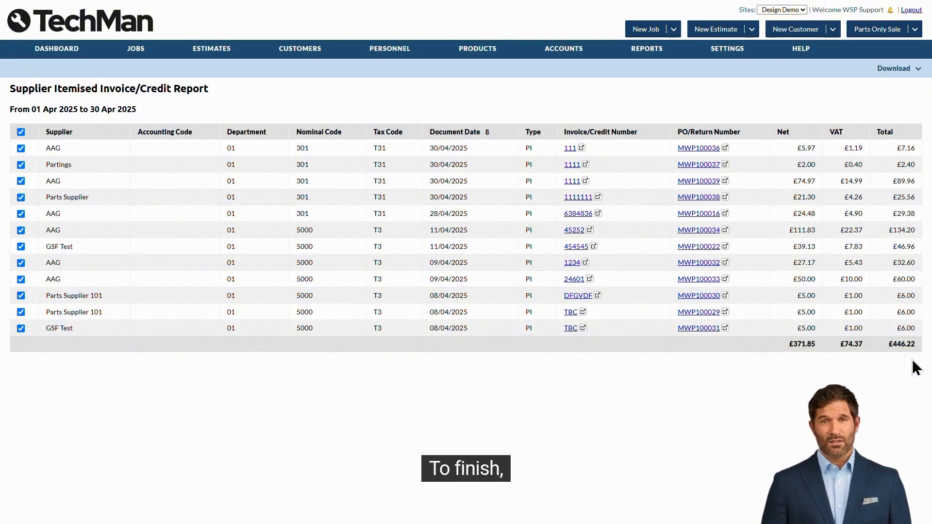
Check the report's available Download export formats
mouse_move(897, 71)
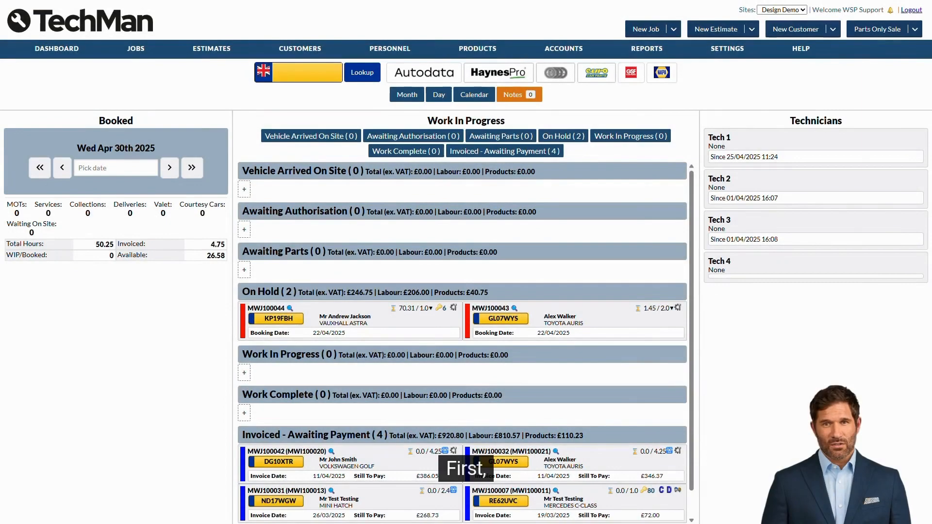
Generate the Day End Report from Sales Reports for today, 30 April 2025
left_click(652, 51)
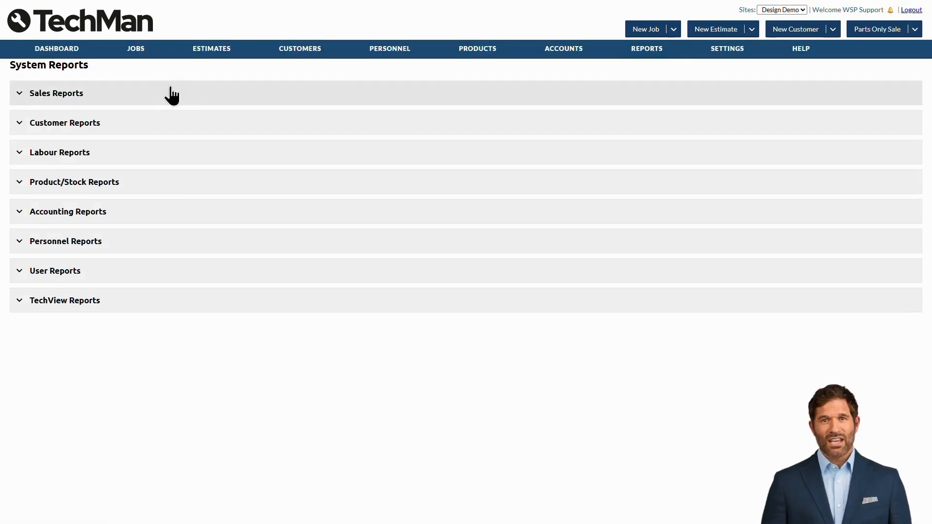
left_click(106, 97)
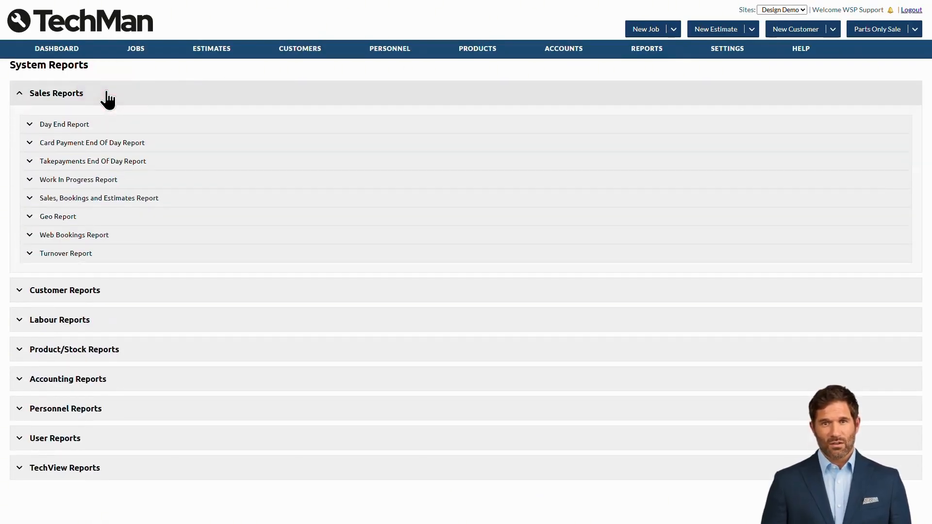
left_click(166, 125)
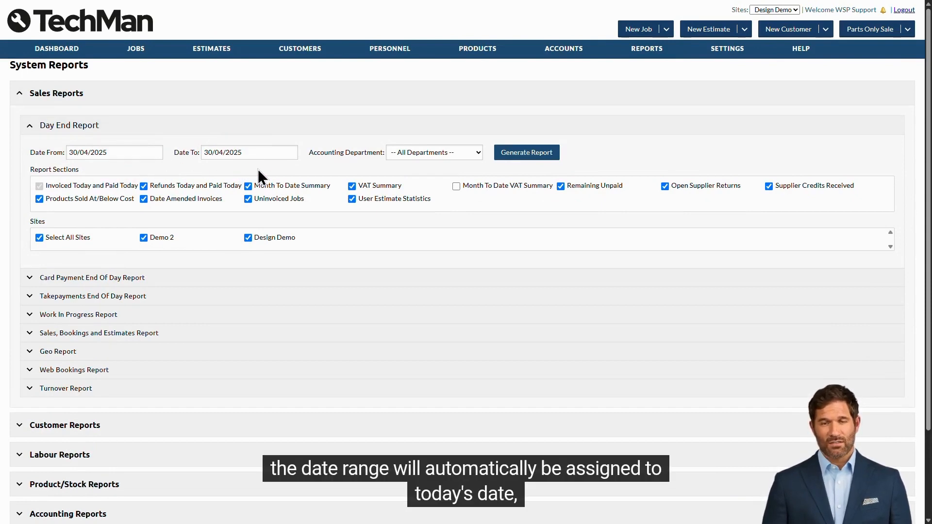
left_click(528, 160)
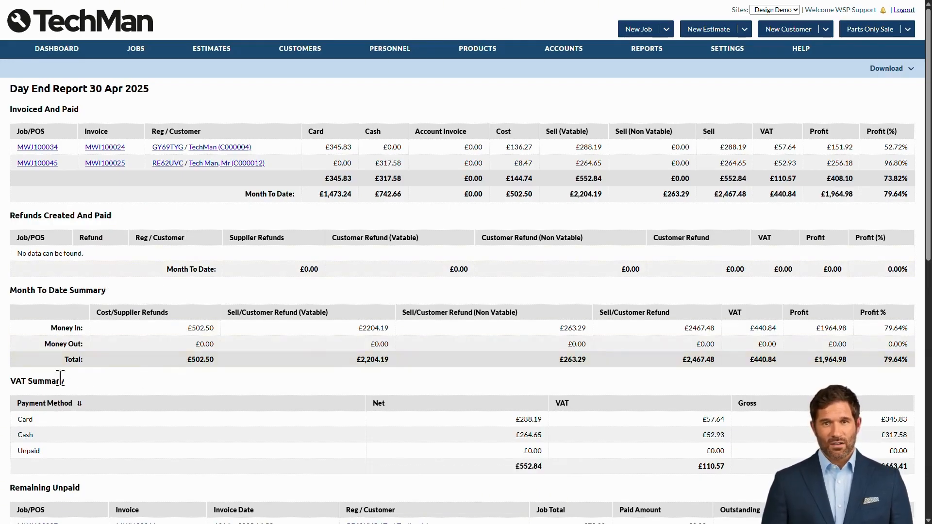
Scroll through the Day End Report sections and sort User Estimate Statistics by Margin %
scroll(325, 380, "down", 1)
scroll(325, 380, "down", 5)
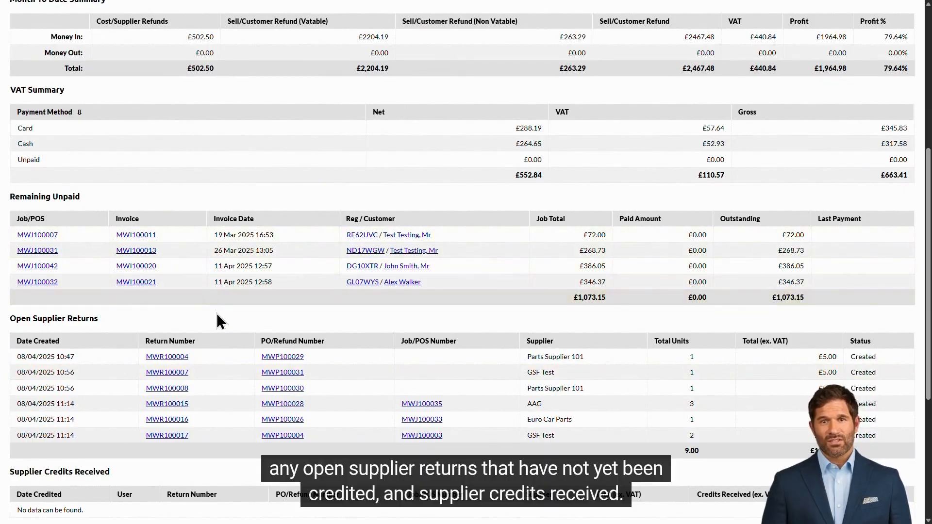
scroll(217, 316, "down", 3)
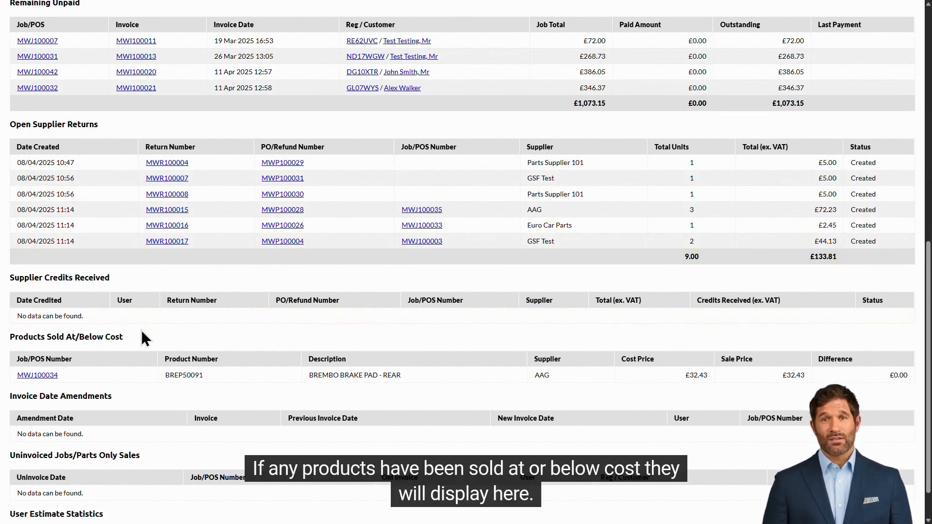
scroll(141, 334, "up", 1)
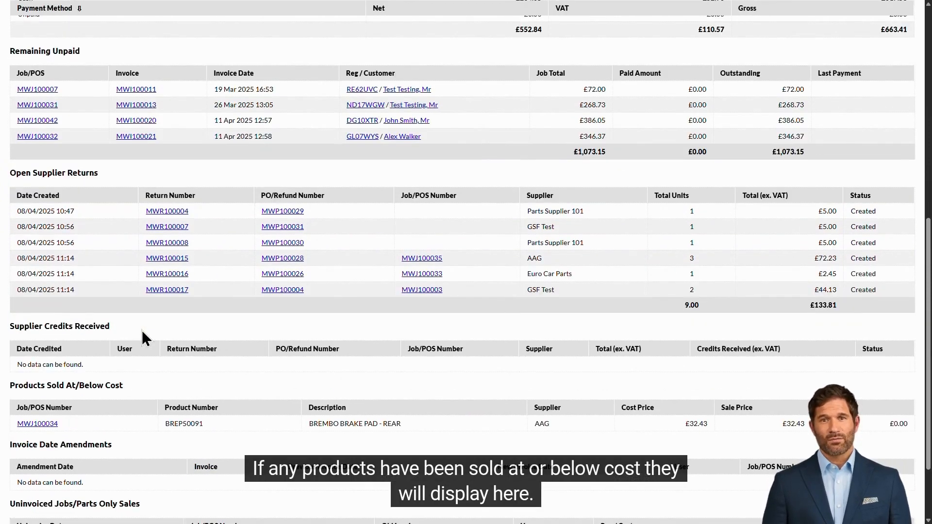
scroll(142, 332, "down", 2)
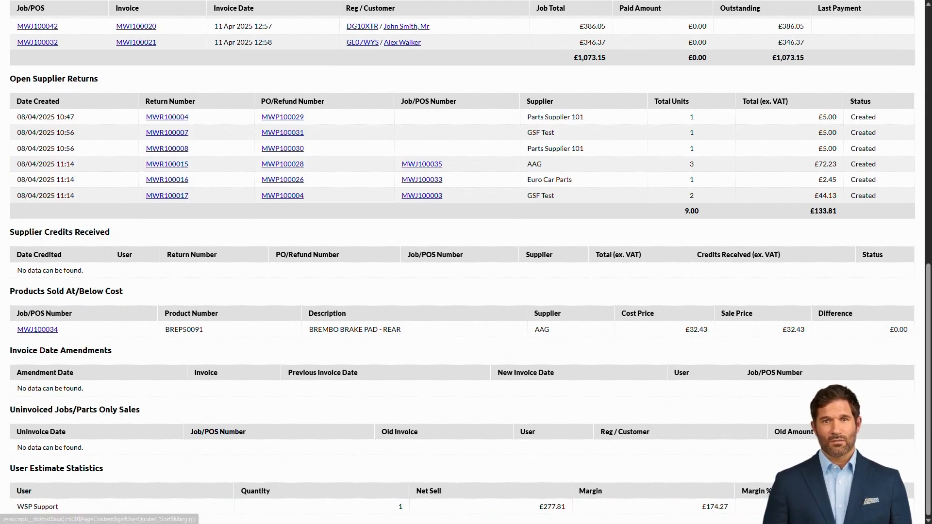
left_click(752, 491)
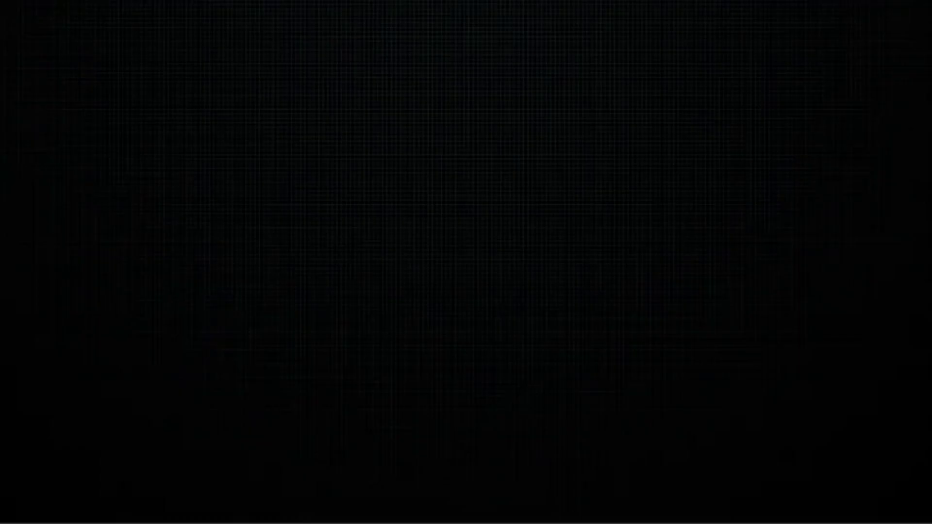